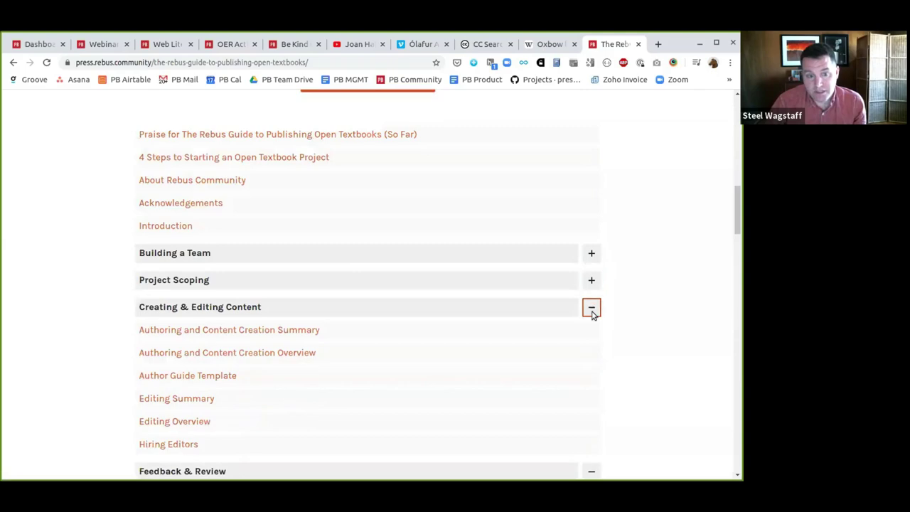
Scroll the Rebus Guide home page to its license, publisher, September 30, 2019 date and ISBNs.
scroll(380, 347, "down", 3)
scroll(200, 304, "down", 10)
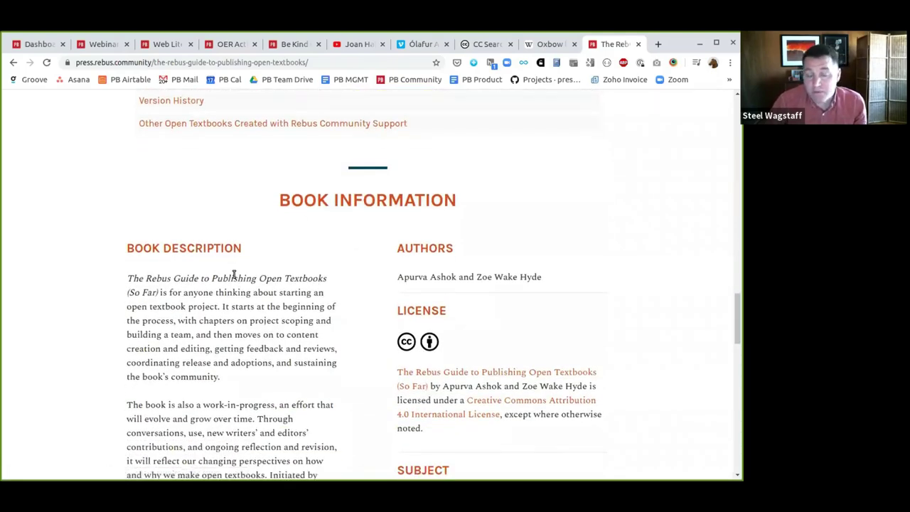
scroll(233, 265, "down", 3)
scroll(414, 249, "down", 6)
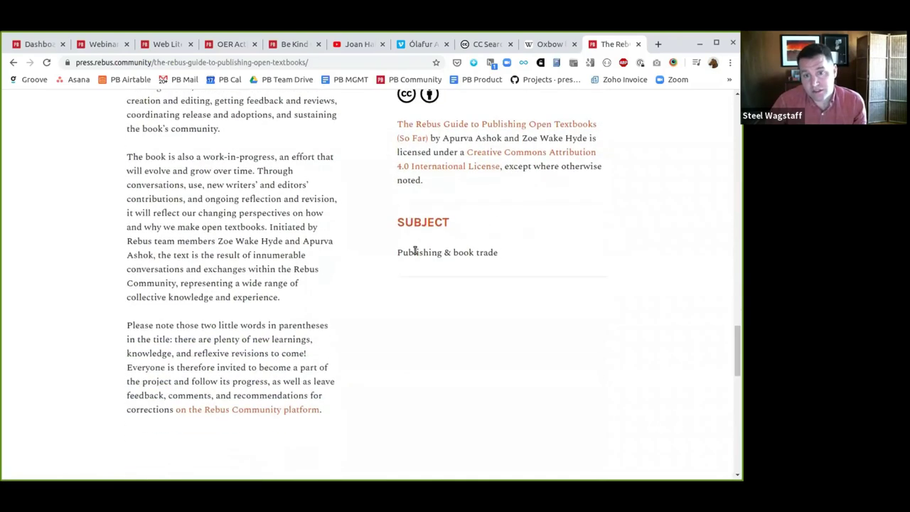
scroll(431, 261, "down", 1)
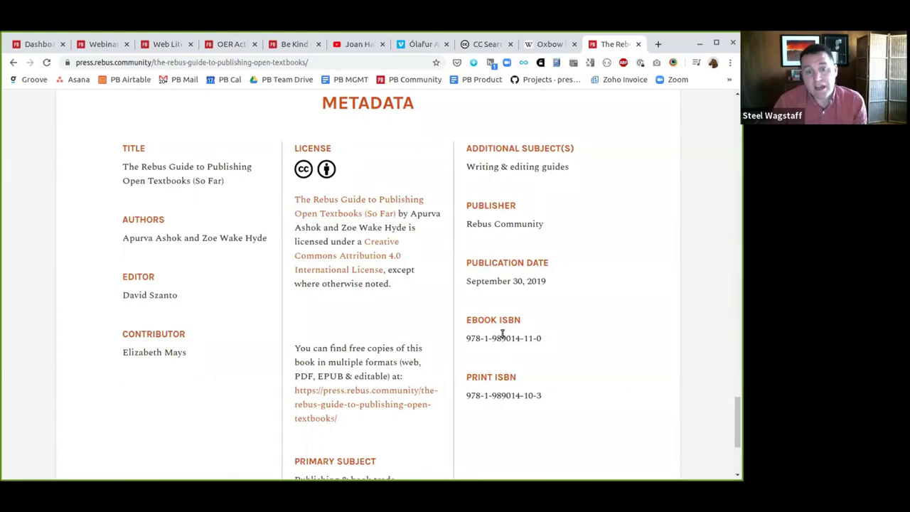
scroll(414, 346, "down", 2)
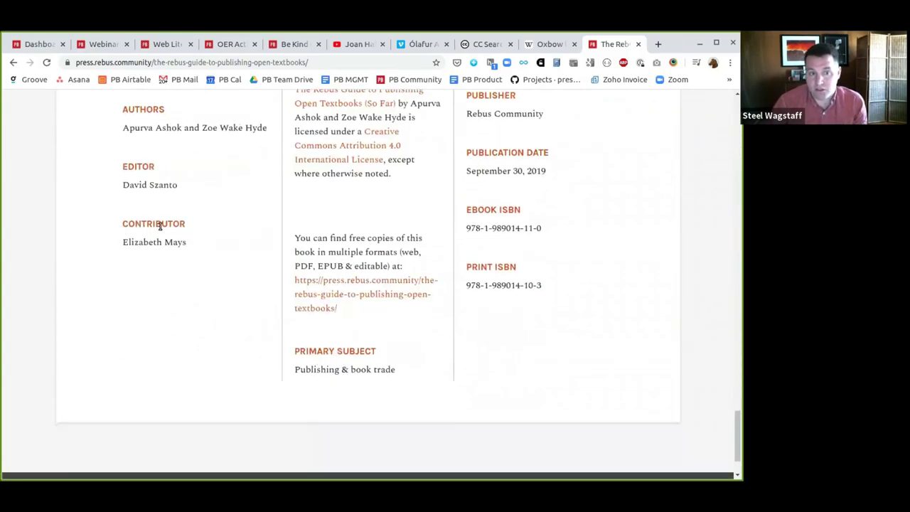
scroll(168, 218, "up", 2)
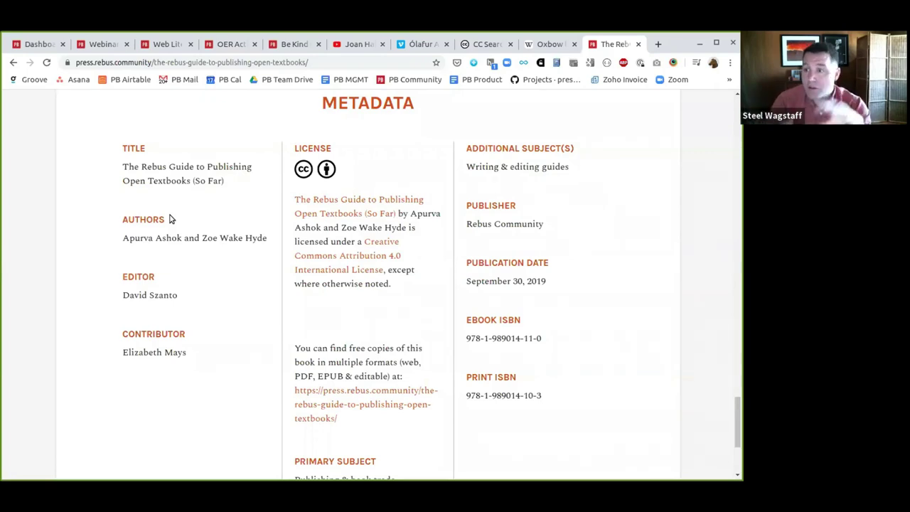
left_click(37, 44)
Compare the Webinar Demo Book home page with the Rebus Guide's metadata, then return to the dashboard.
left_click(98, 44)
scroll(190, 204, "up", 15)
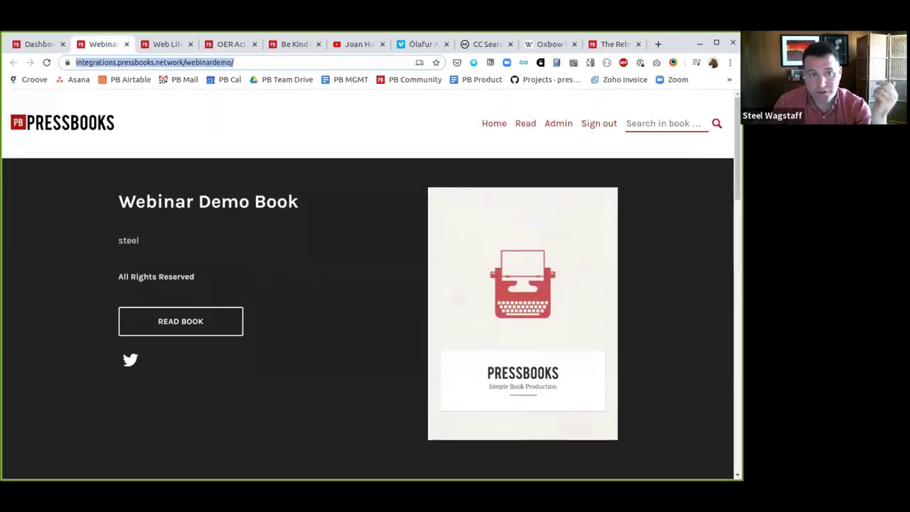
left_click(612, 44)
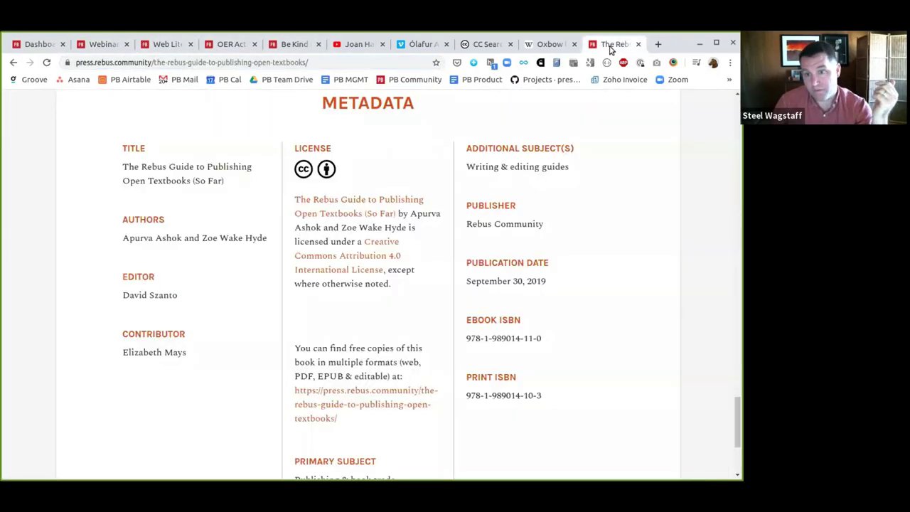
left_click(31, 44)
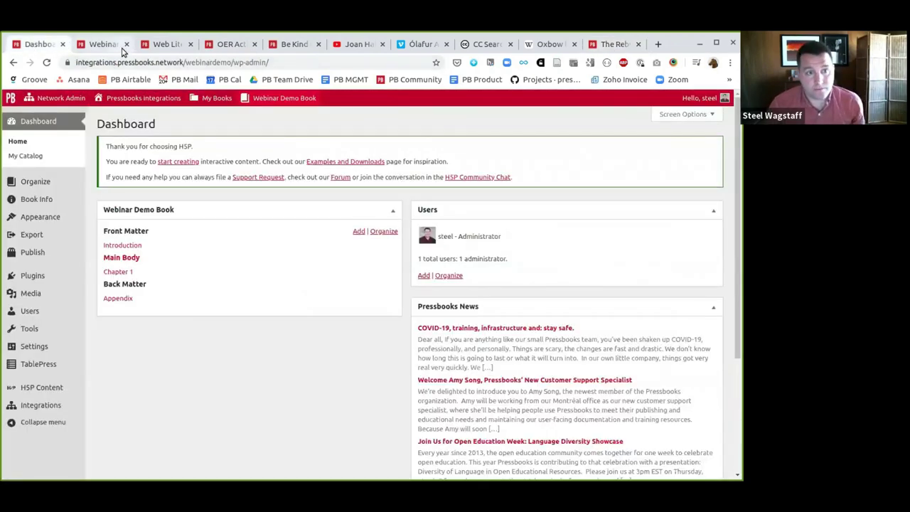
Open the Webinar Demo Book's Book Info, review the Author(s) choices, and start a new contributor.
mouse_move(40, 205)
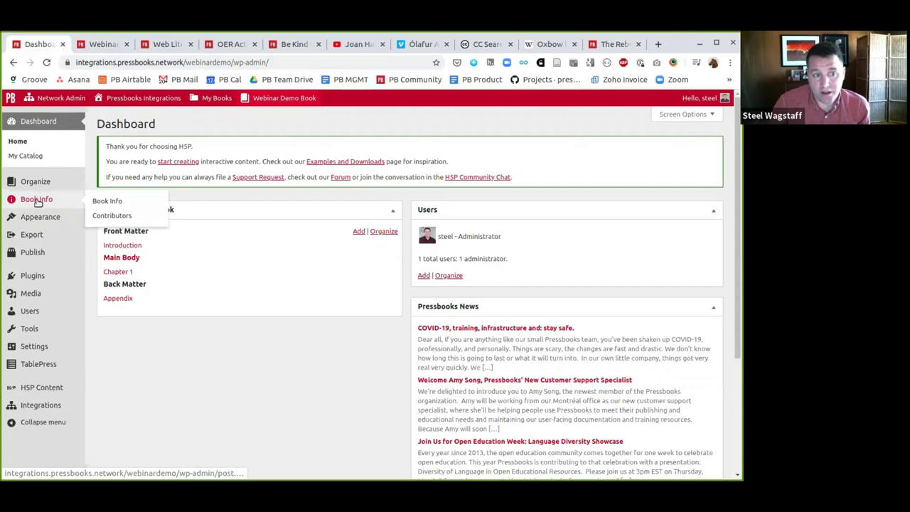
left_click(39, 203)
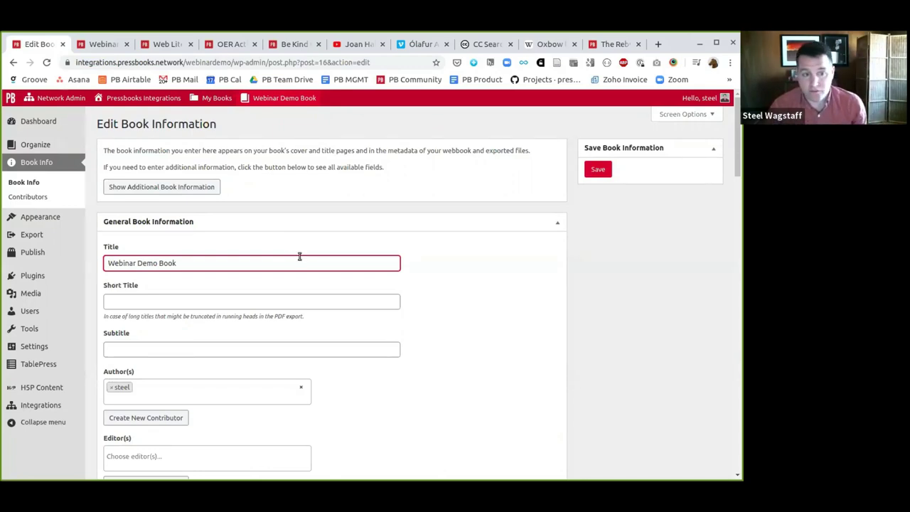
scroll(301, 257, "down", 3)
left_click(211, 226)
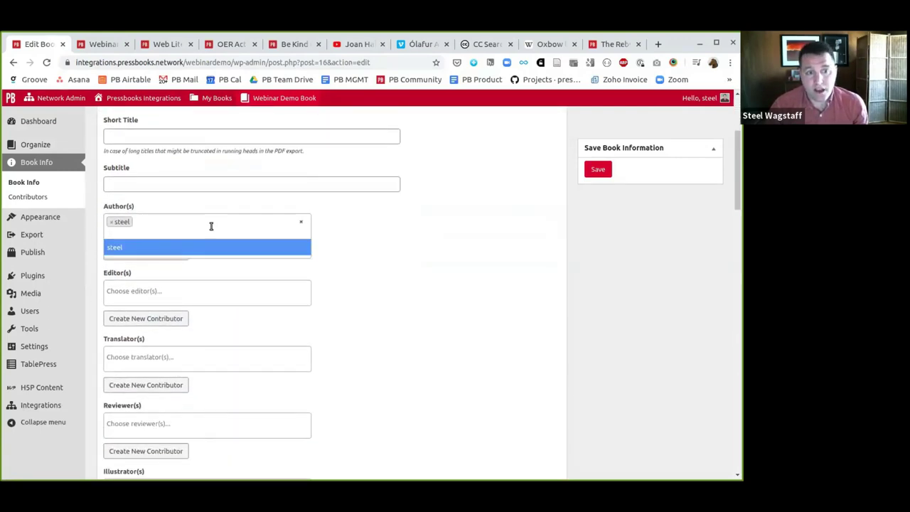
left_click(223, 226)
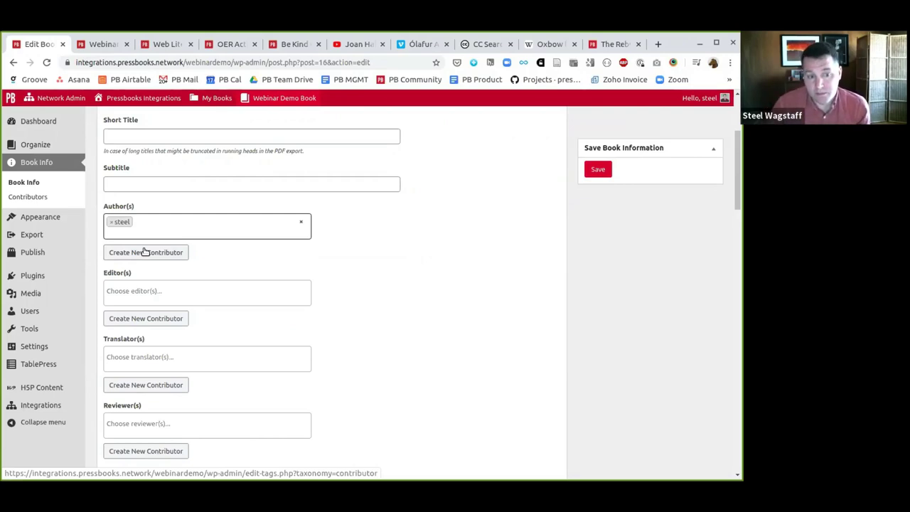
left_click(145, 258)
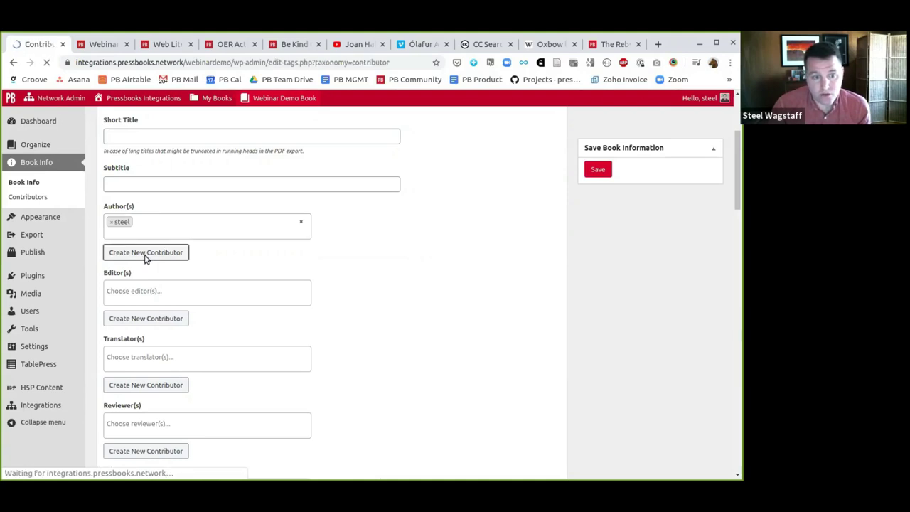
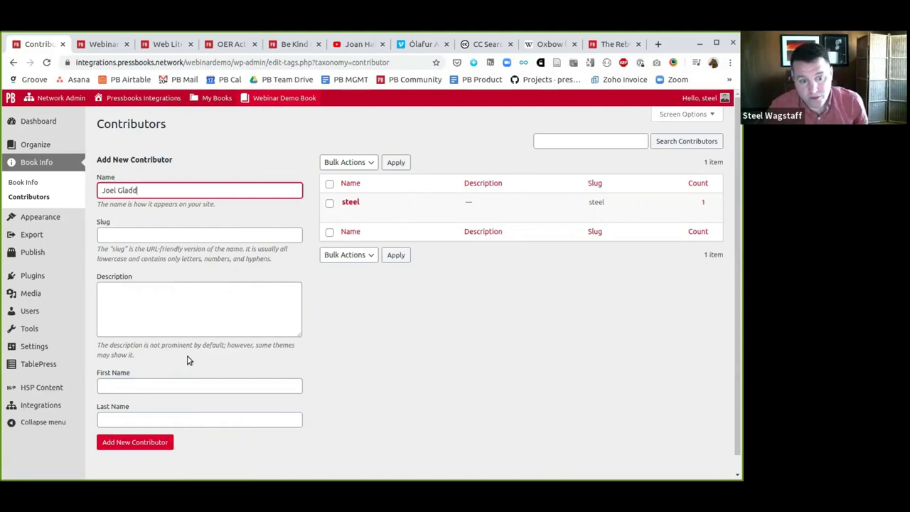
Add a contributor with the new author's full name, then go back to the Book Info form.
left_click(152, 441)
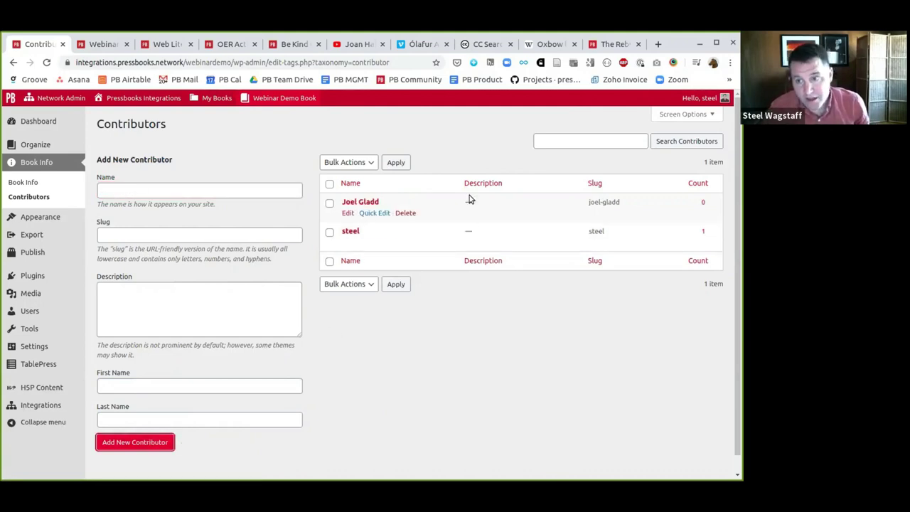
left_click(22, 182)
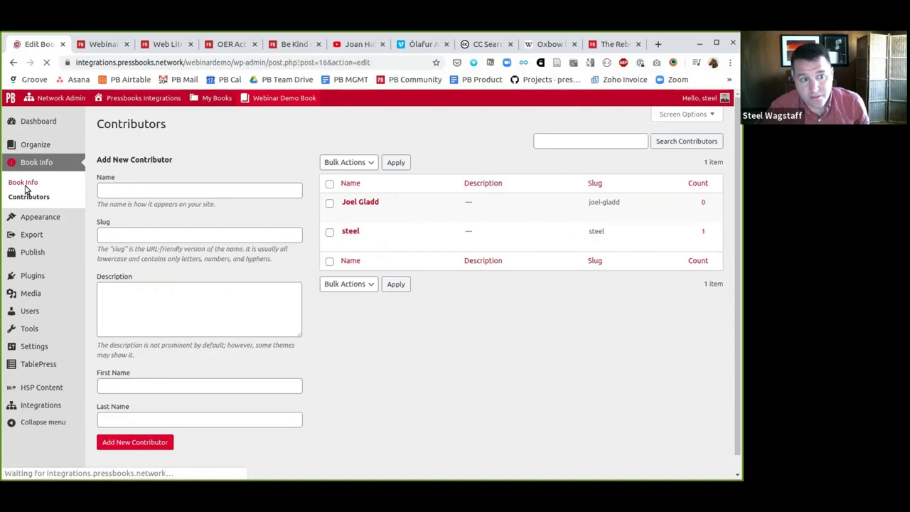
scroll(142, 281, "down", 2)
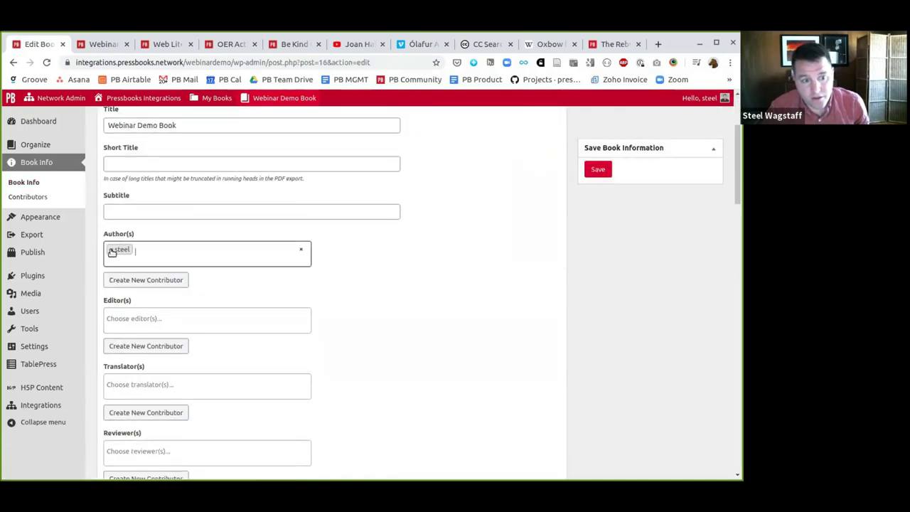
Replace the original author with the new contributor and make the original user the editor.
left_click(110, 250)
left_click(123, 300)
left_click(146, 319)
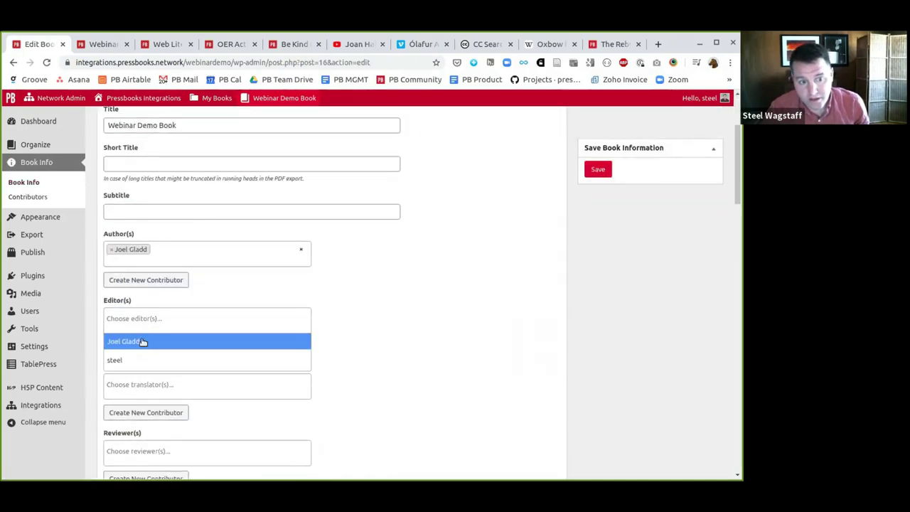
left_click(142, 360)
left_click(380, 320)
scroll(381, 320, "down", 5)
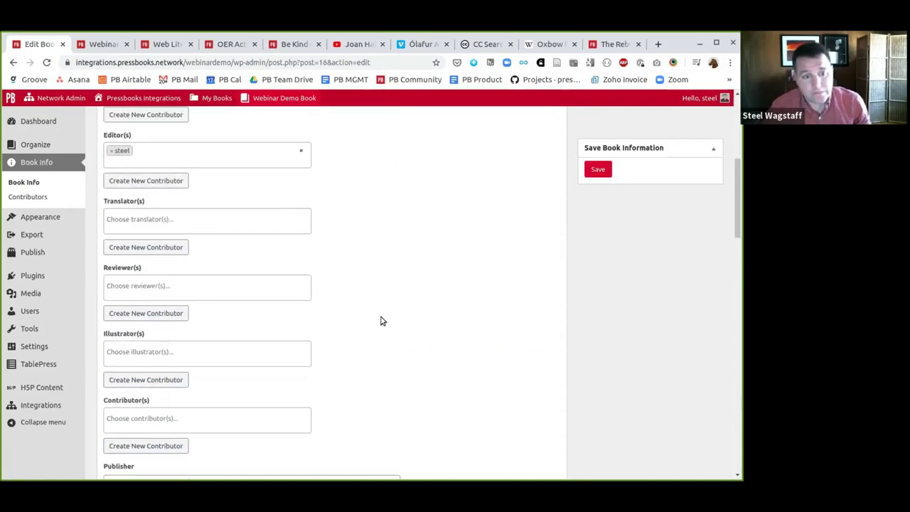
Set publisher Steel Press, publisher city Madison, WI, and publication date 04/01/2020.
left_click(276, 260)
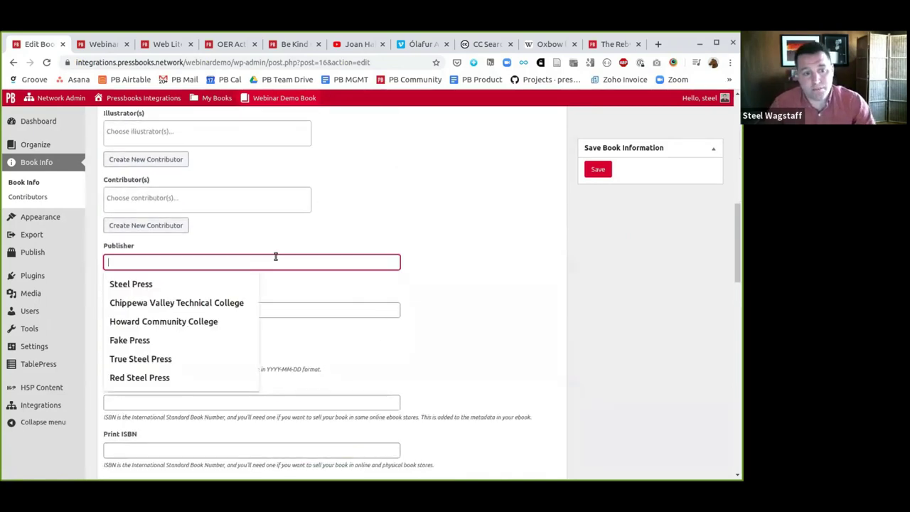
left_click(225, 284)
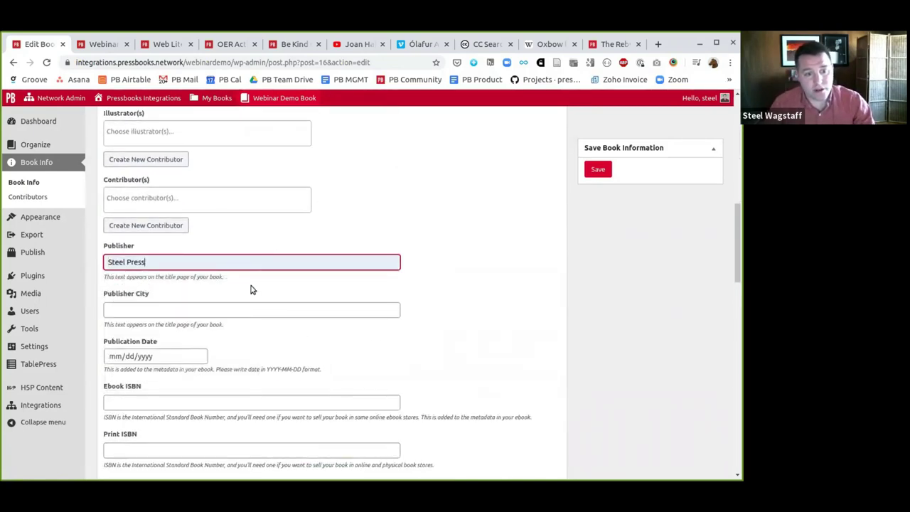
left_click(271, 307)
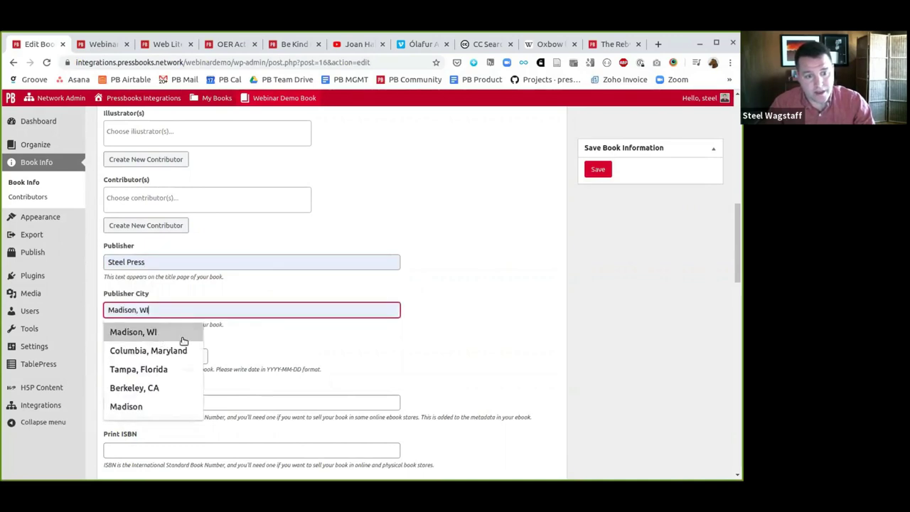
left_click(159, 337)
left_click(129, 357)
key("Left")
type("04/")
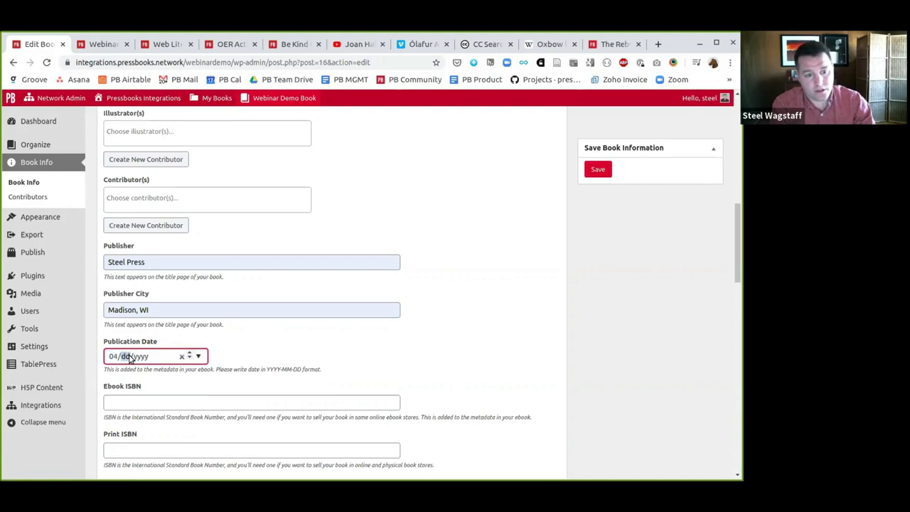
type("01/0020")
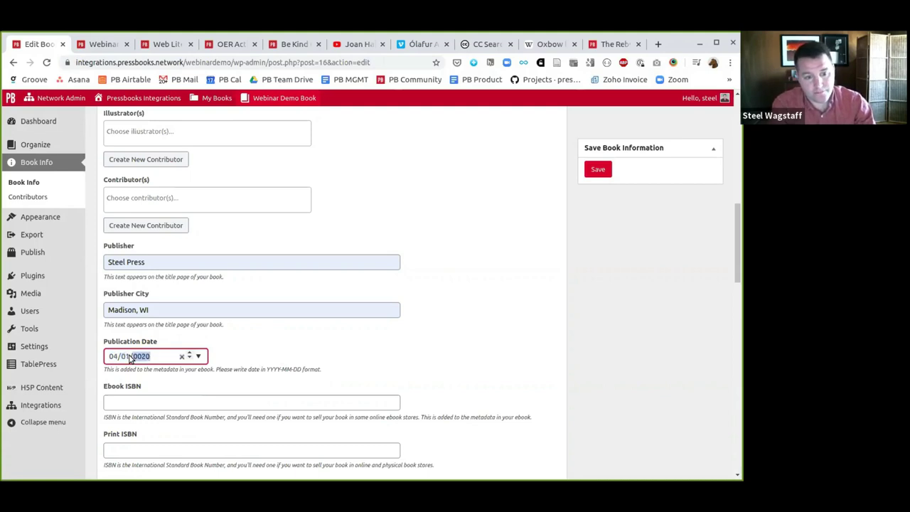
key("Tab")
scroll(223, 357, "down", 2)
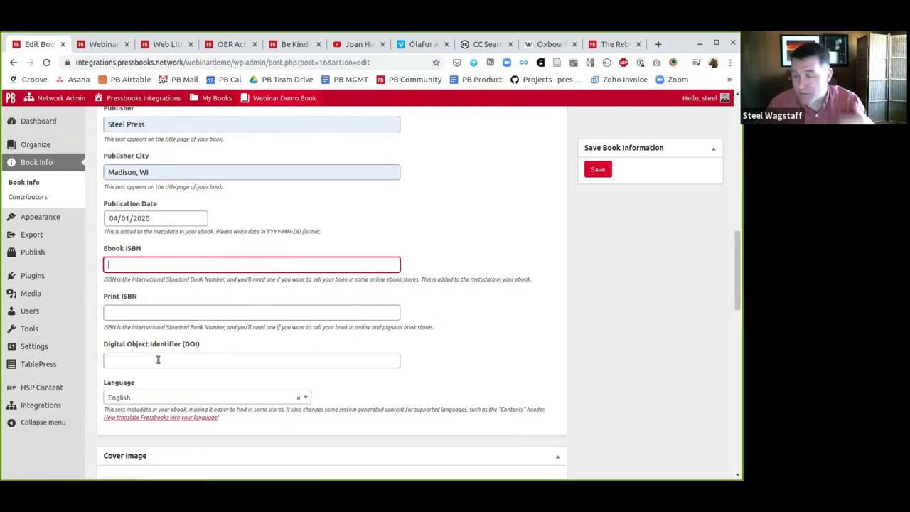
scroll(223, 270, "down", 2)
scroll(199, 288, "down", 1)
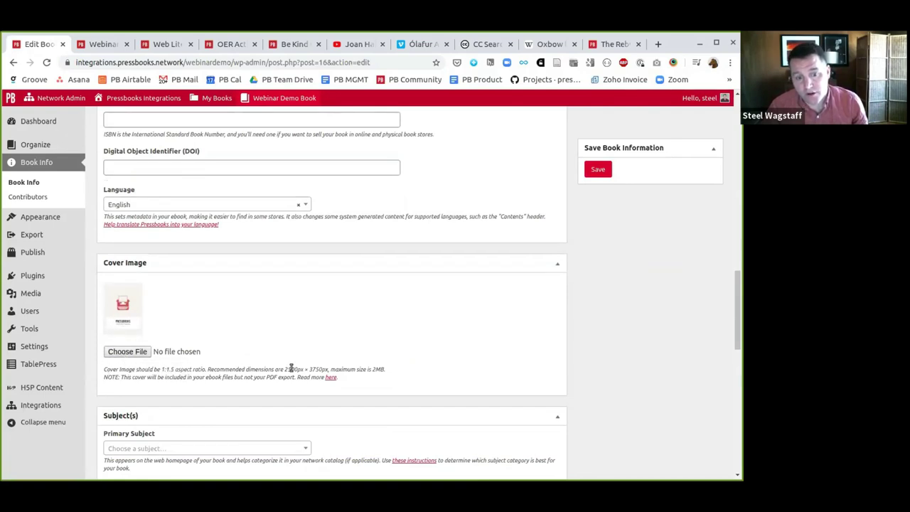
scroll(292, 376, "down", 3)
Search 'software' and set the primary subject to Word processing software.
left_click(186, 257)
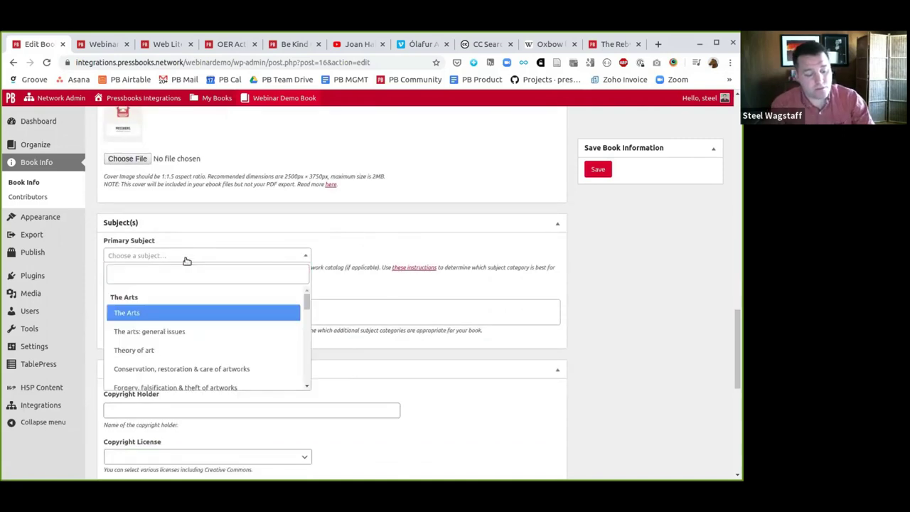
type("software")
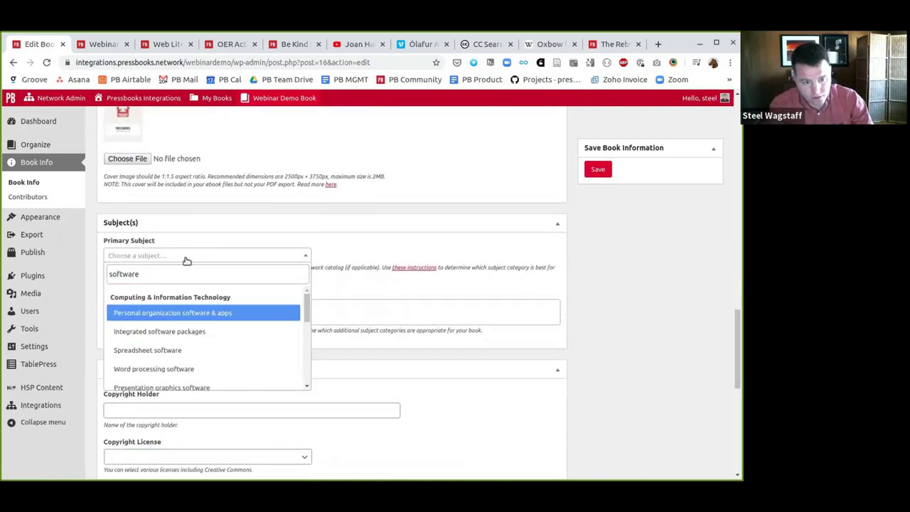
left_click(206, 369)
scroll(248, 341, "down", 1)
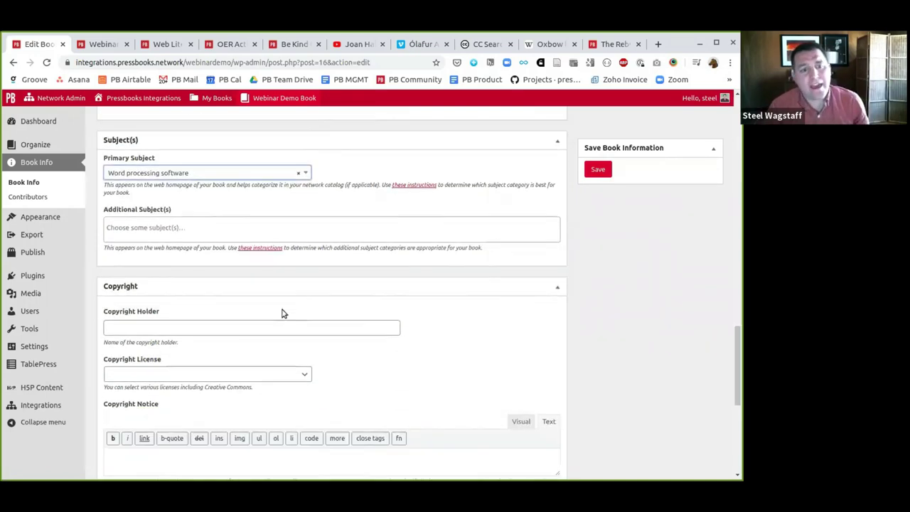
scroll(206, 234, "down", 2)
Enter the author's name as Copyright Holder and open the Copyright License list.
left_click(203, 247)
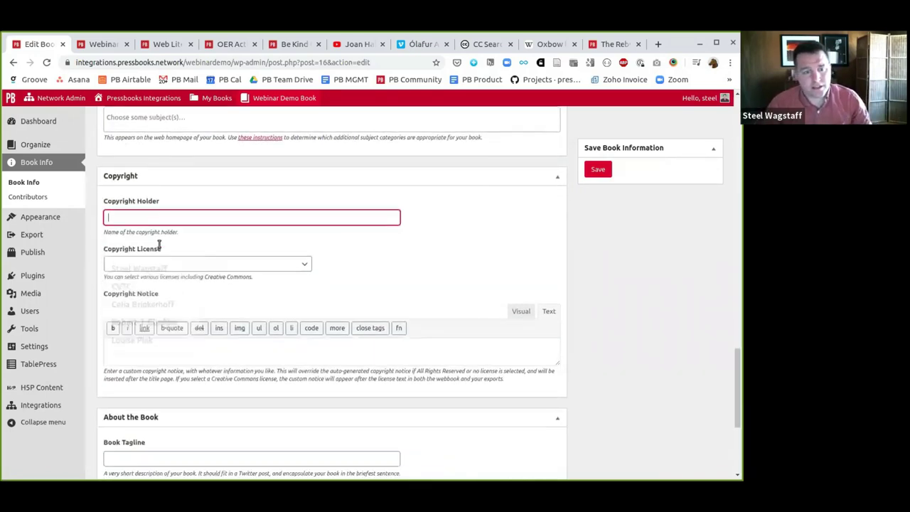
left_click(128, 268)
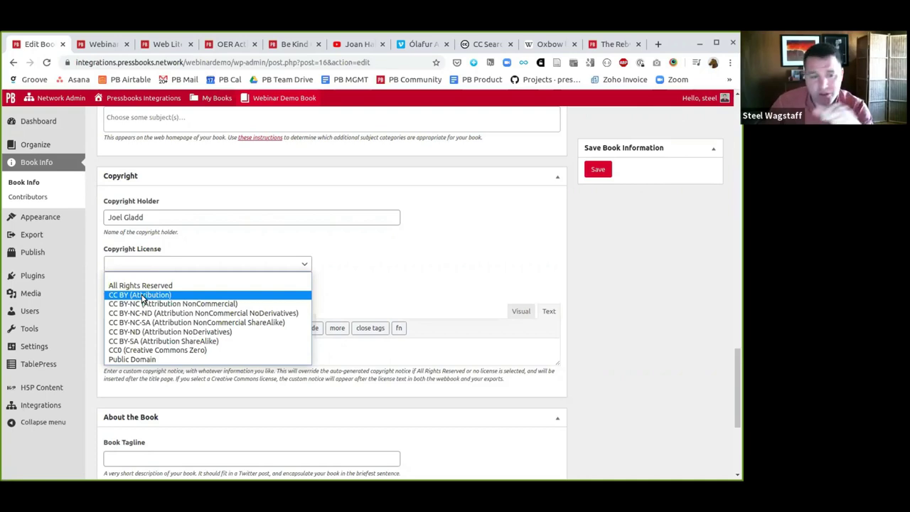
Apply the CC BY licence, add the short description 'This is going to be a fun book!', and save.
left_click(143, 295)
scroll(191, 313, "down", 2)
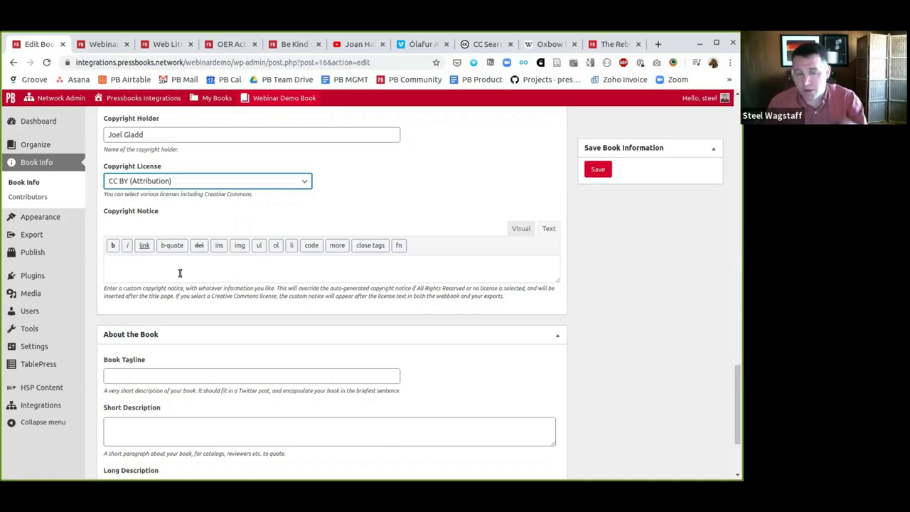
scroll(181, 270, "down", 3)
left_click(130, 299)
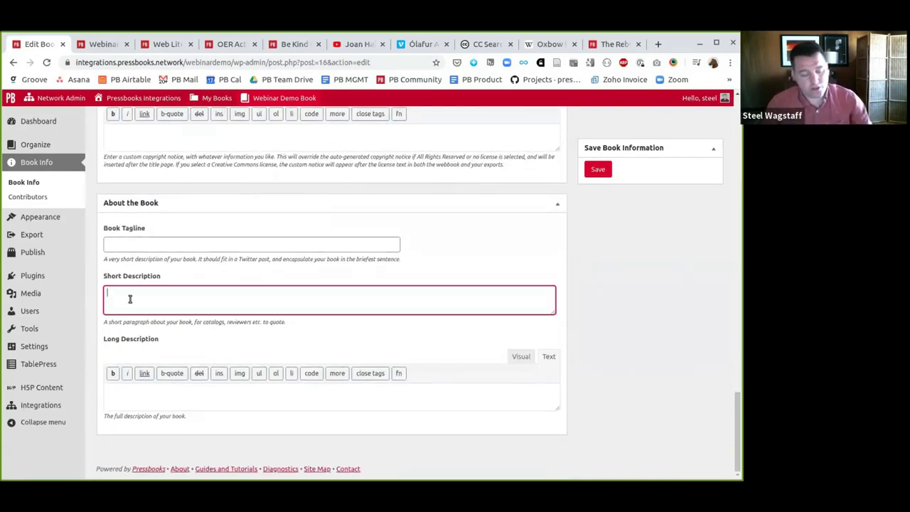
type("This")
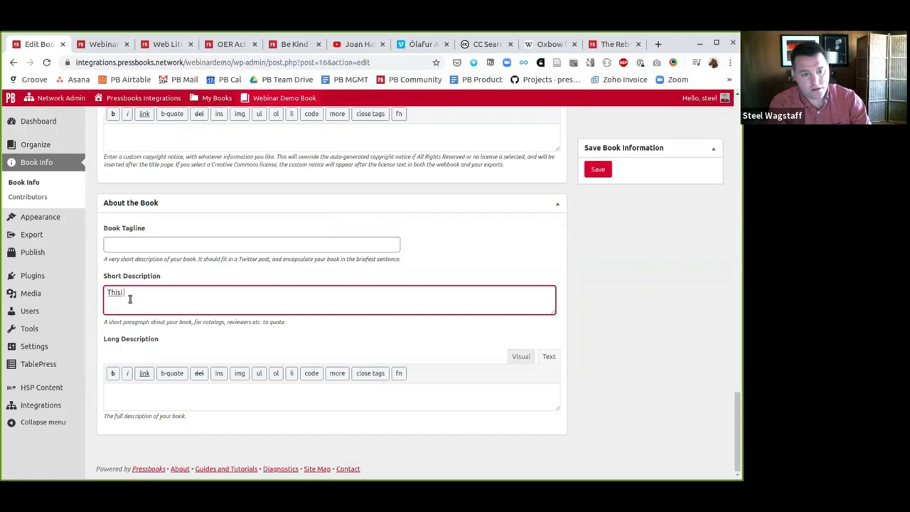
type(" is going to be")
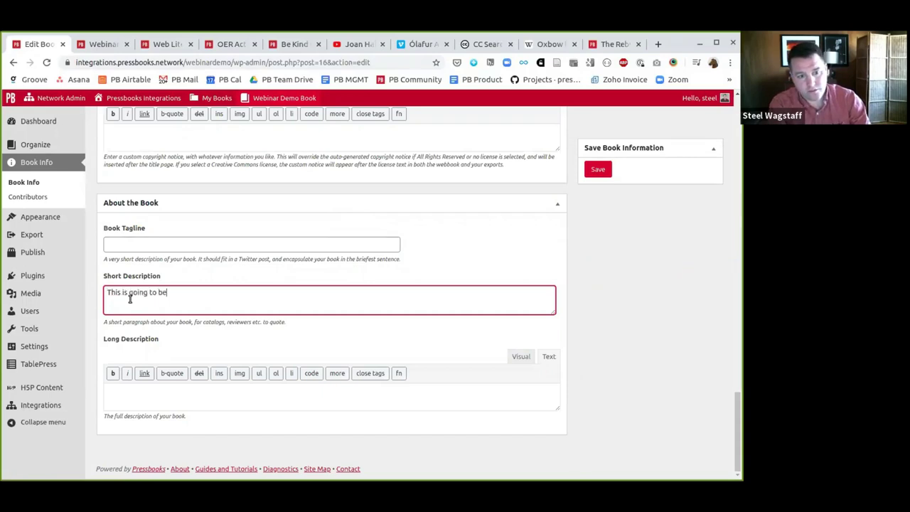
type(" a fun book!")
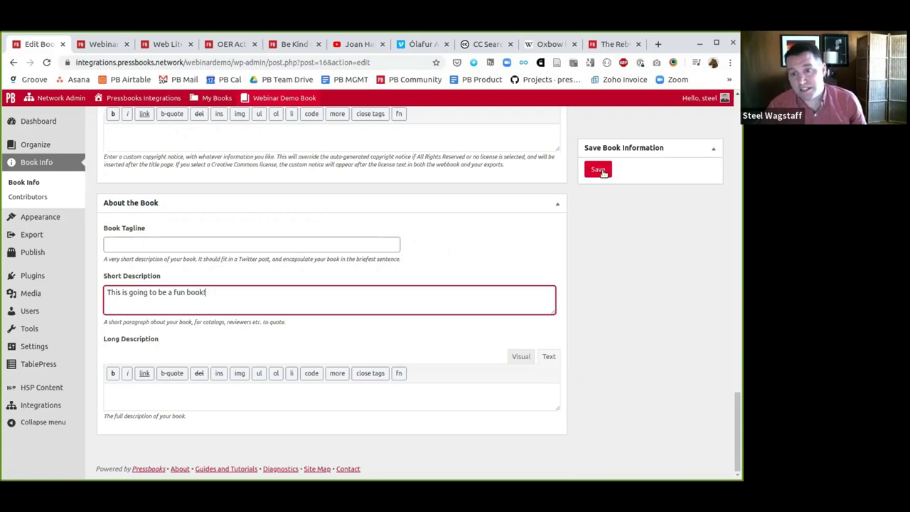
left_click(599, 171)
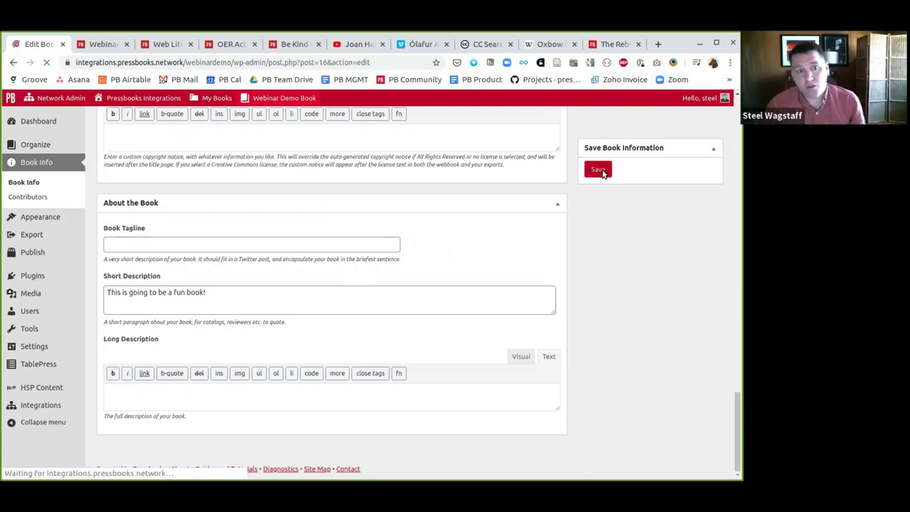
Visit the book's home page and highlight its title and author name.
mouse_move(256, 98)
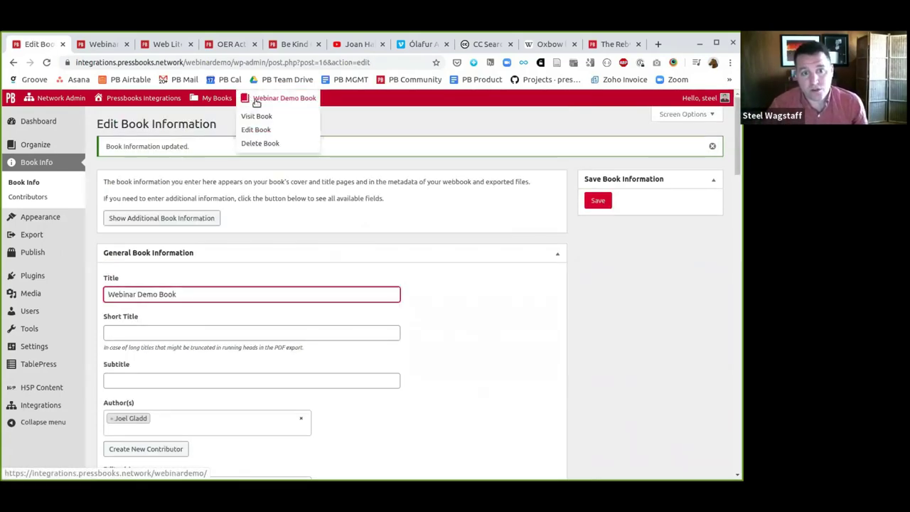
left_click(259, 117)
left_click(126, 44)
left_click_drag(119, 196, 299, 203)
left_click_drag(118, 240, 162, 242)
left_click_drag(119, 288, 277, 285)
left_click_drag(168, 321, 307, 319)
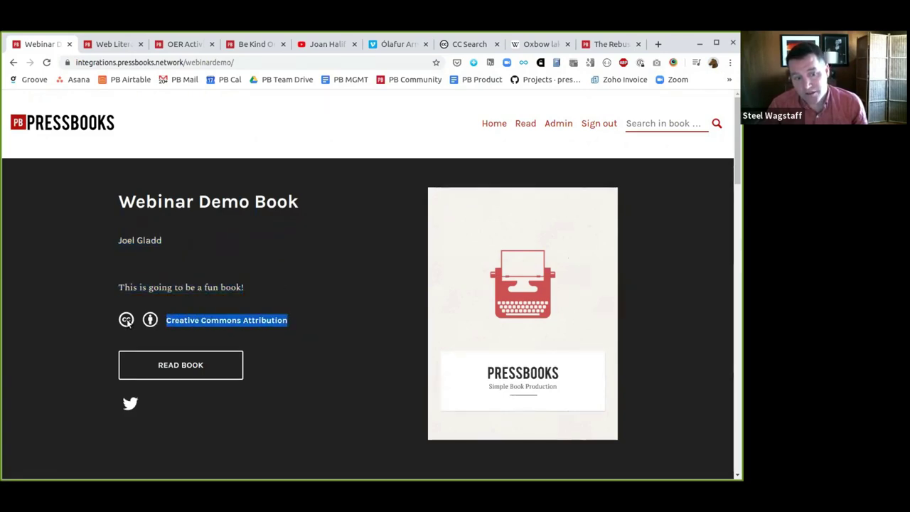
scroll(311, 287, "down", 5)
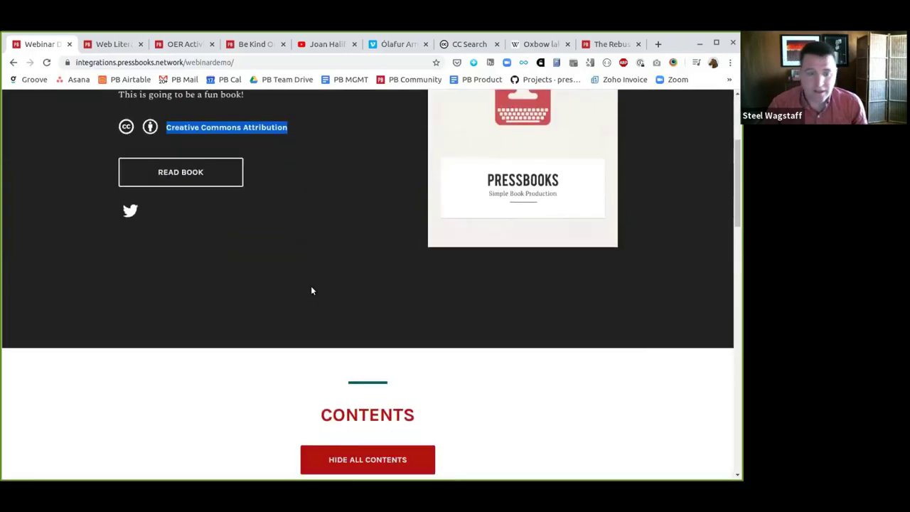
scroll(310, 290, "down", 10)
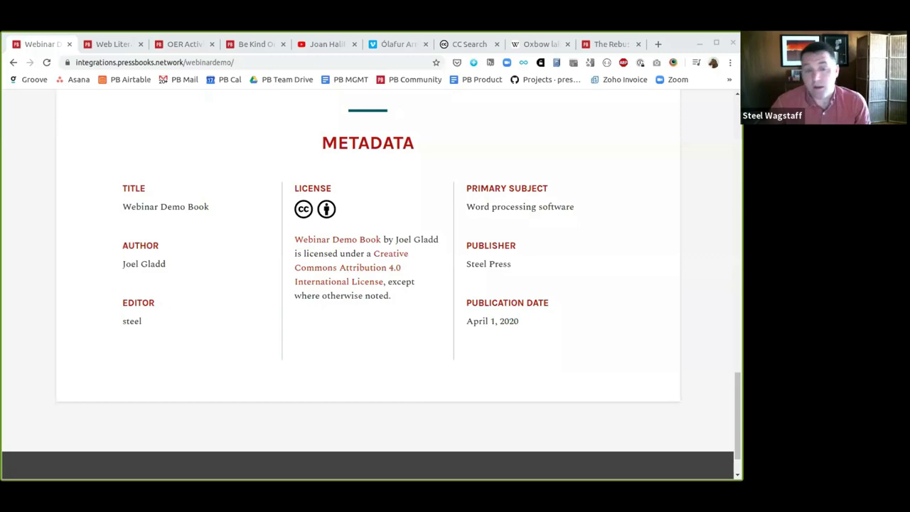
scroll(187, 228, "up", 15)
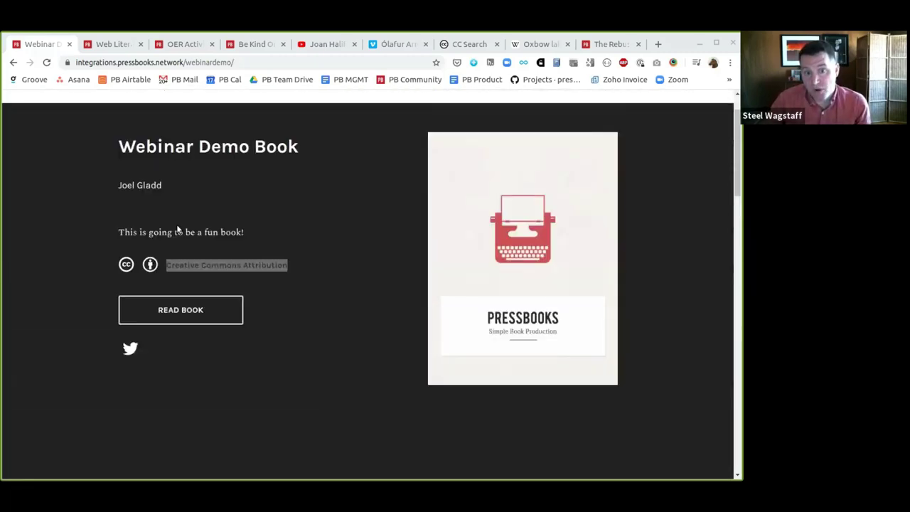
scroll(178, 229, "up", 3)
Sign out of the private book and highlight its ACCESS DENIED notice.
left_click(232, 63)
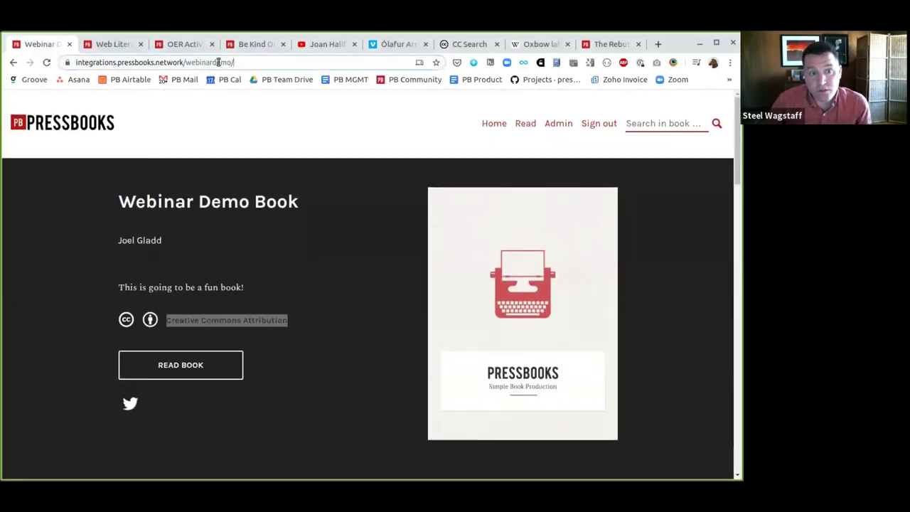
left_click(604, 124)
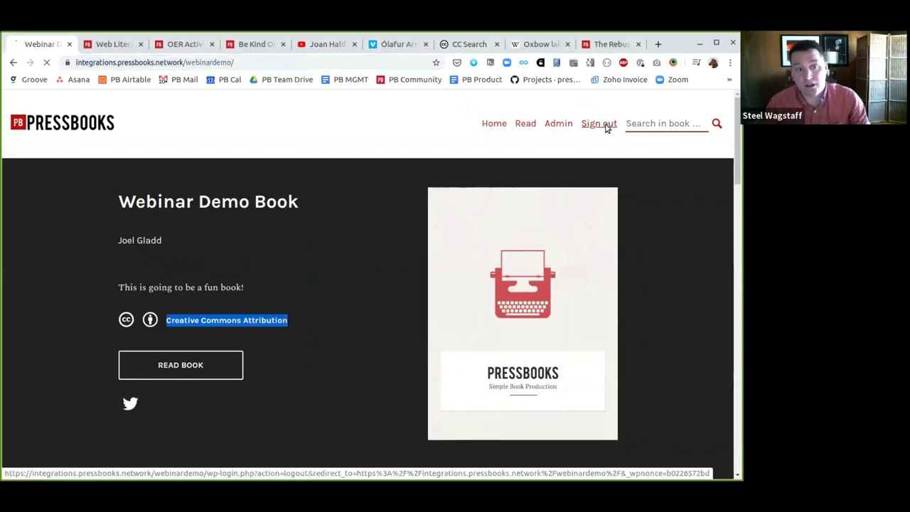
left_click_drag(301, 194, 461, 208)
left_click_drag(123, 232, 365, 233)
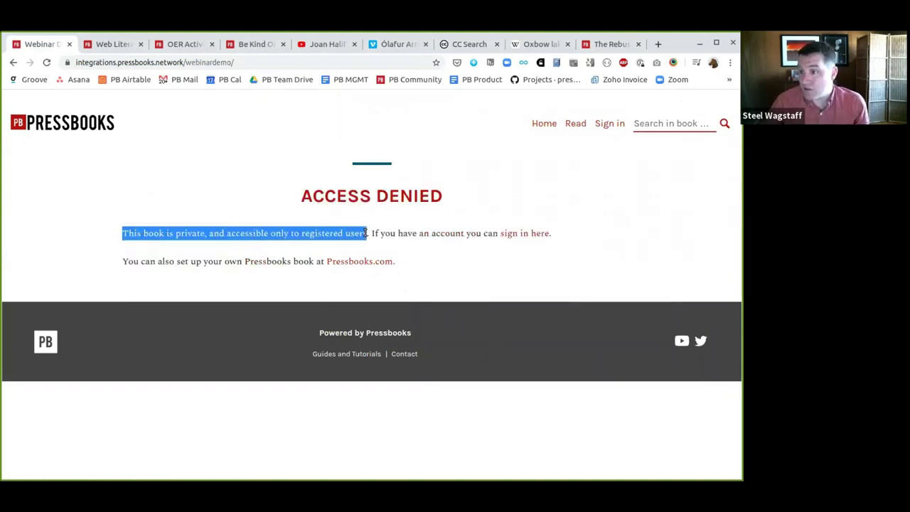
Sign back in using 1Password's saved credentials and open the book's admin dashboard.
left_click(609, 125)
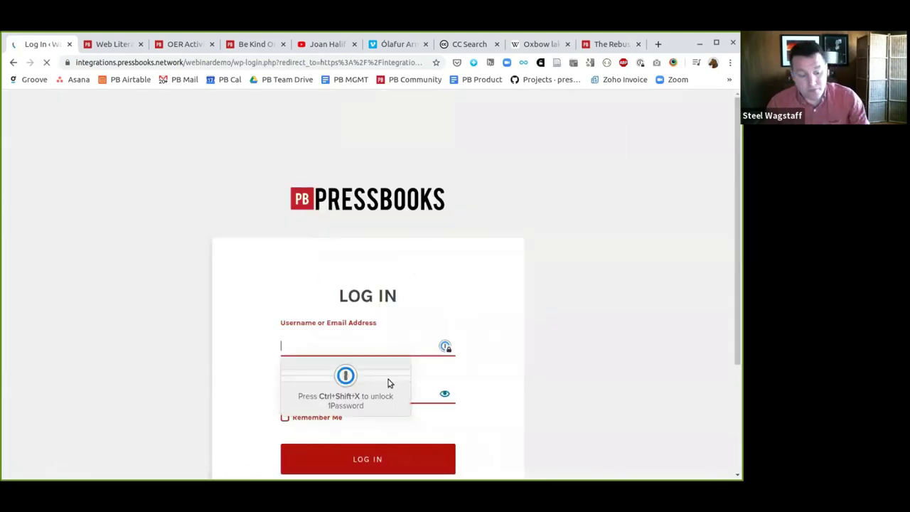
left_click(388, 384)
type("•••")
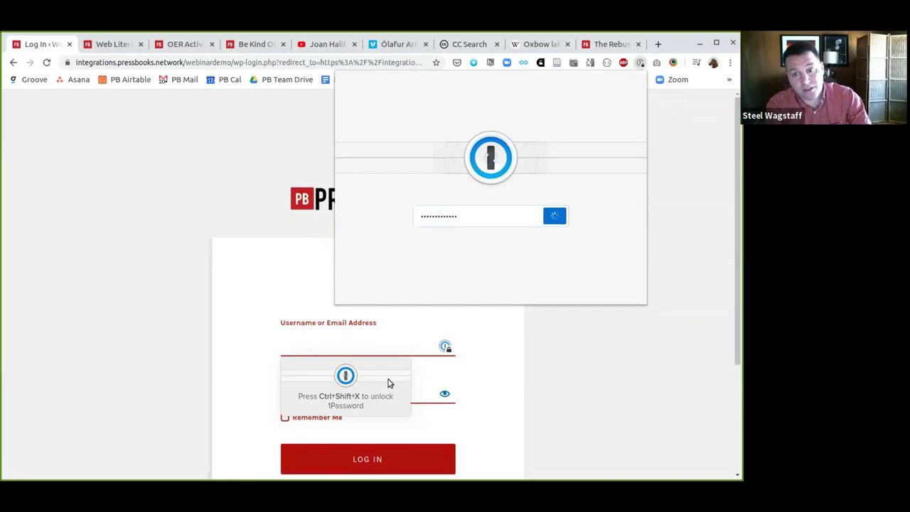
key("Return")
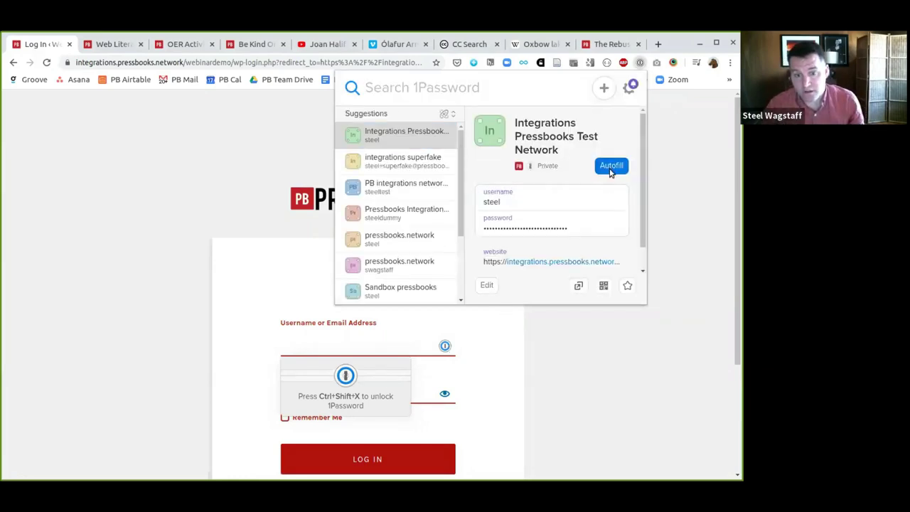
left_click(609, 168)
left_click(389, 452)
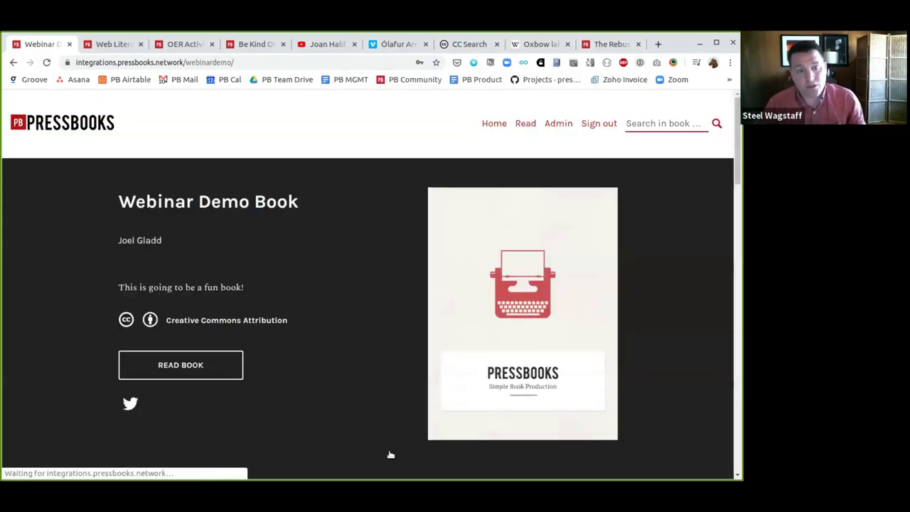
left_click(557, 125)
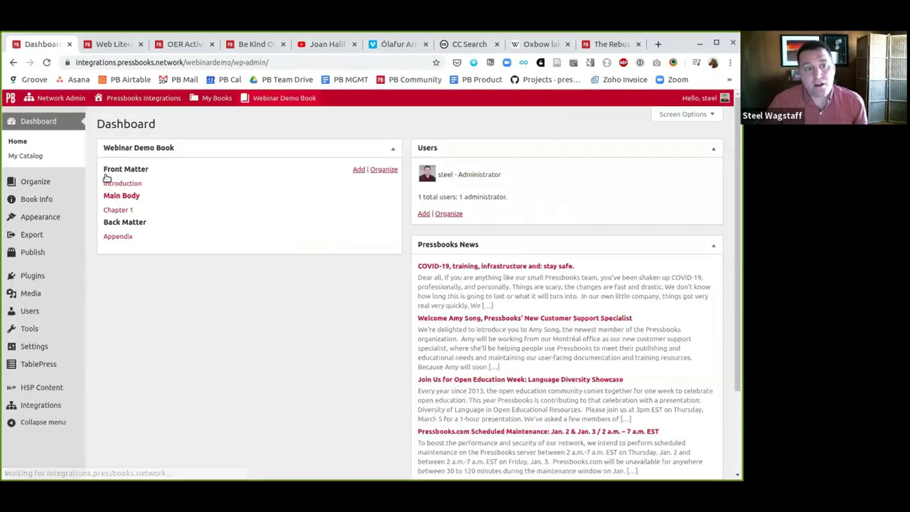
On the Organize page, switch the book's global privacy from Private to Public.
mouse_move(30, 183)
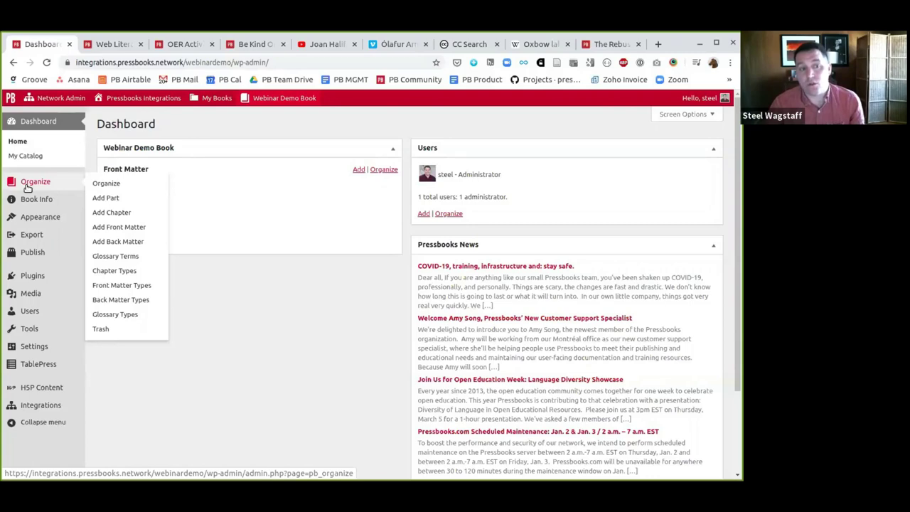
left_click(28, 187)
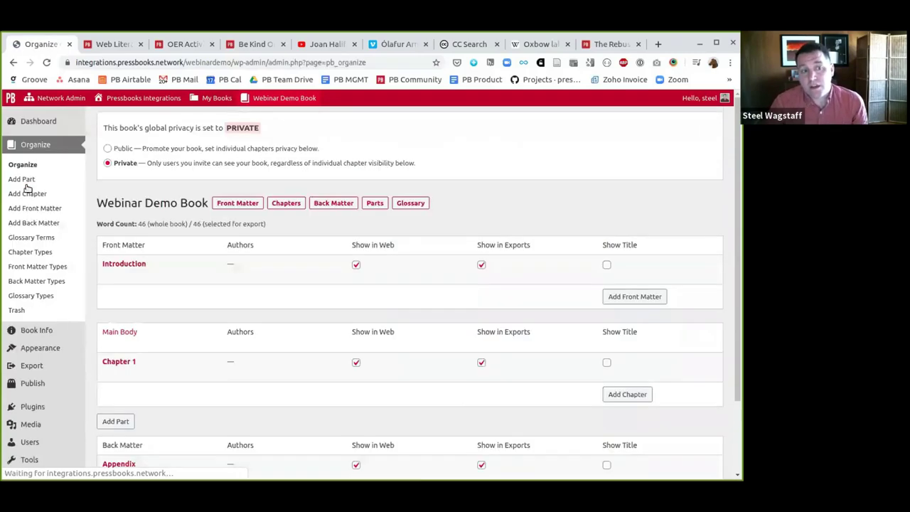
left_click_drag(101, 127, 297, 129)
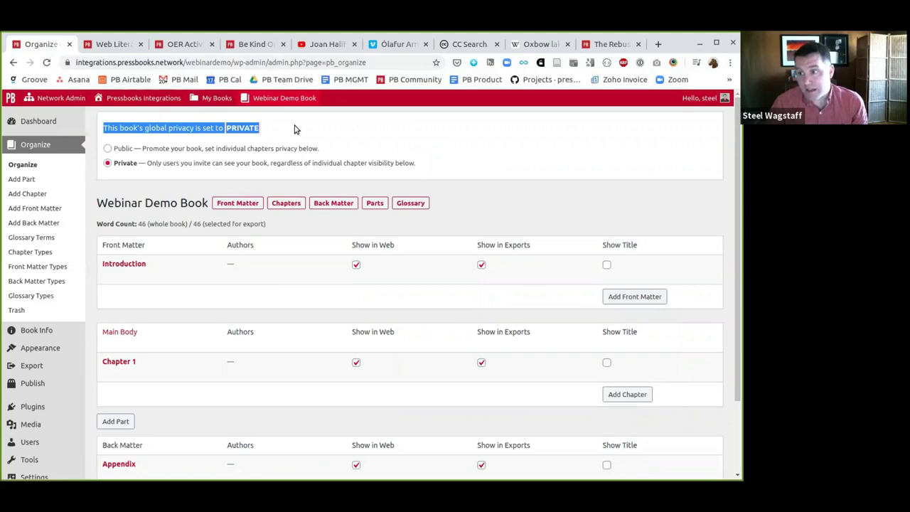
left_click(107, 148)
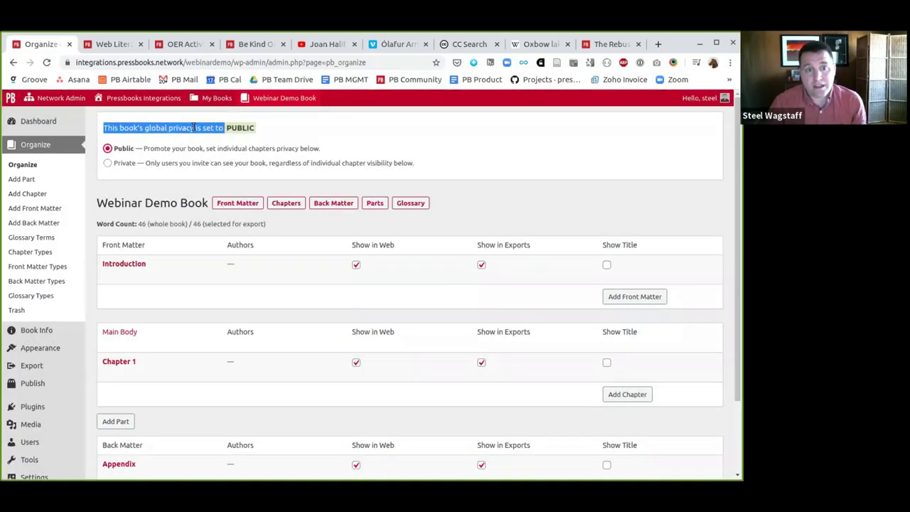
Visit the book in a new tab and sign out to confirm it's publicly visible.
mouse_move(270, 101)
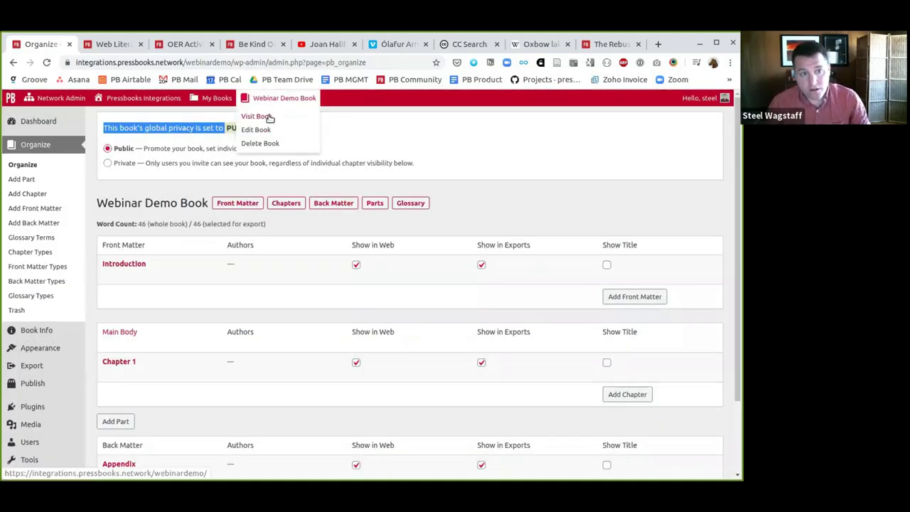
left_click(269, 118, "ctrl")
left_click(107, 42)
left_click(615, 125)
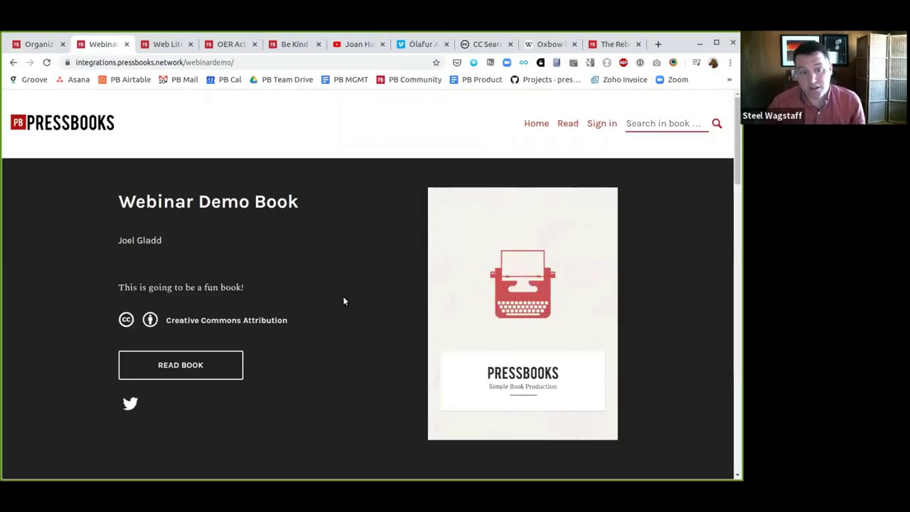
scroll(334, 299, "down", 3)
scroll(332, 300, "up", 3)
scroll(299, 283, "down", 3)
scroll(299, 283, "down", 3)
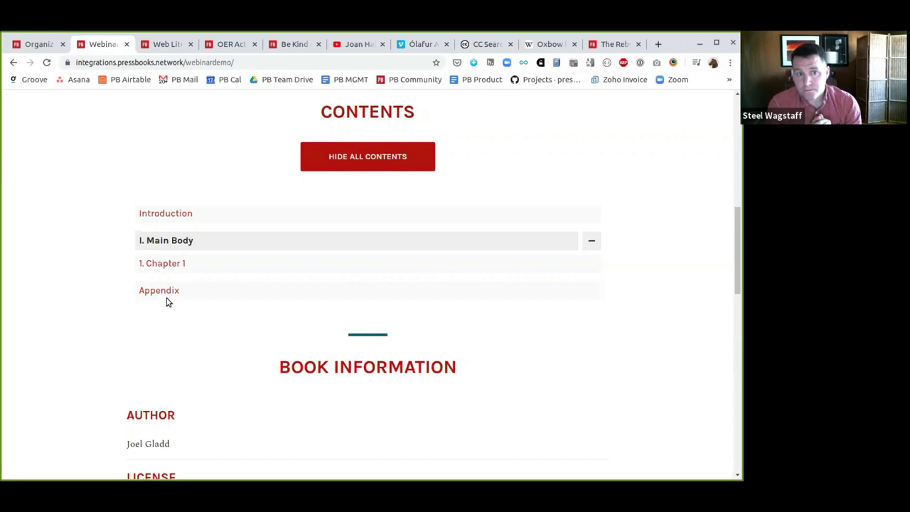
middle_click(91, 49)
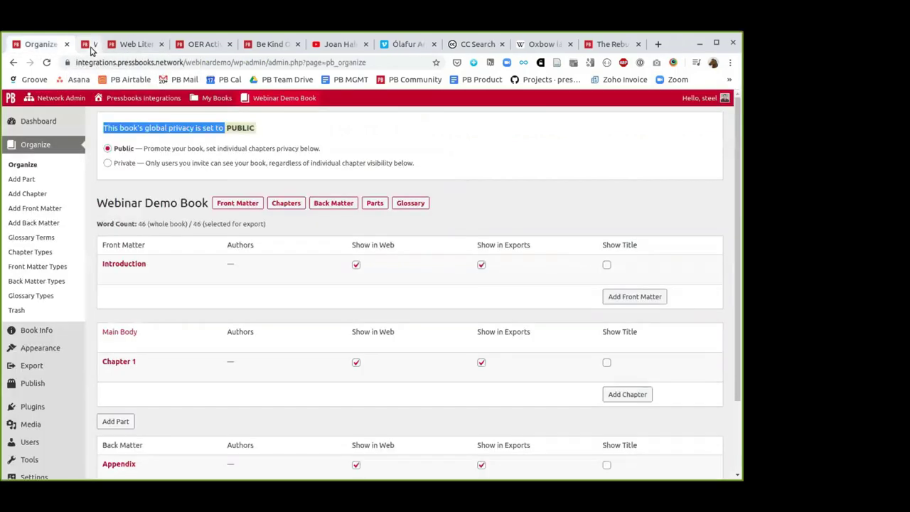
left_click(668, 157)
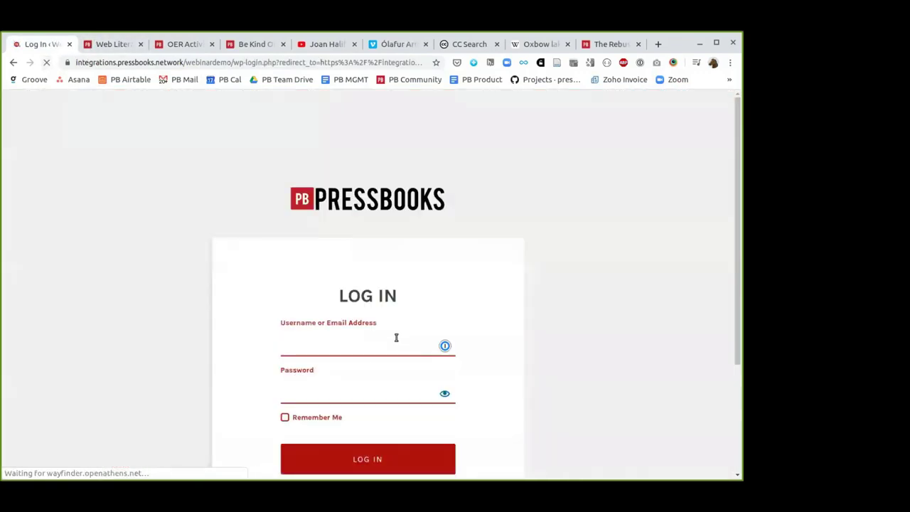
left_click(445, 345)
left_click(383, 370)
left_click(406, 457)
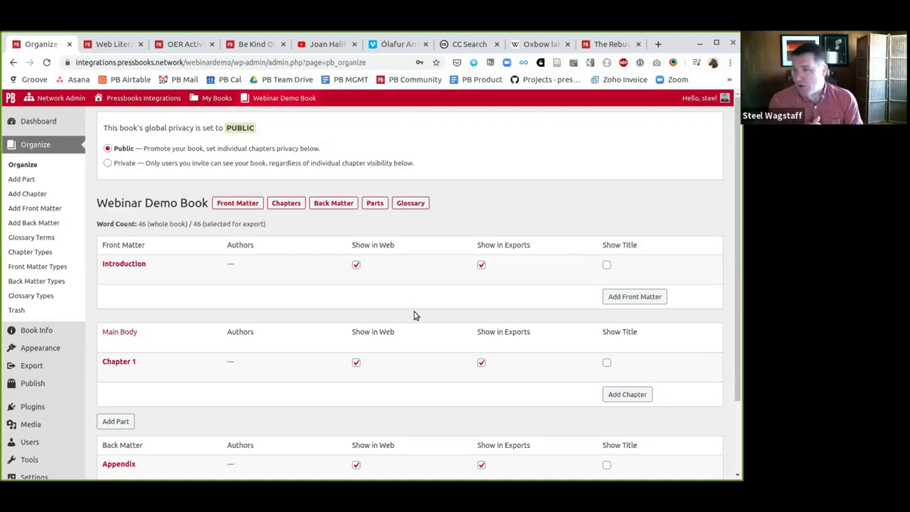
scroll(398, 295, "down", 3)
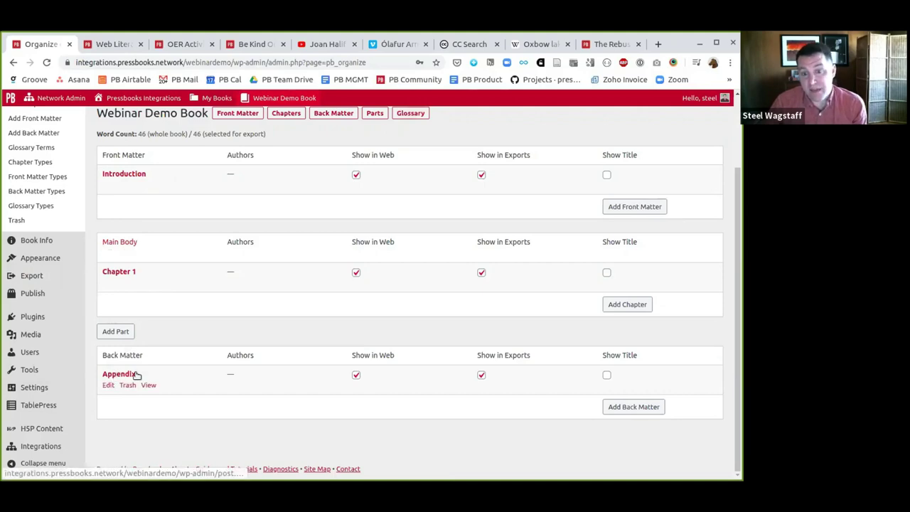
Toggle Show in Web for Chapter 1 and the main body, then open Chapter 1 for editing.
left_click(356, 274)
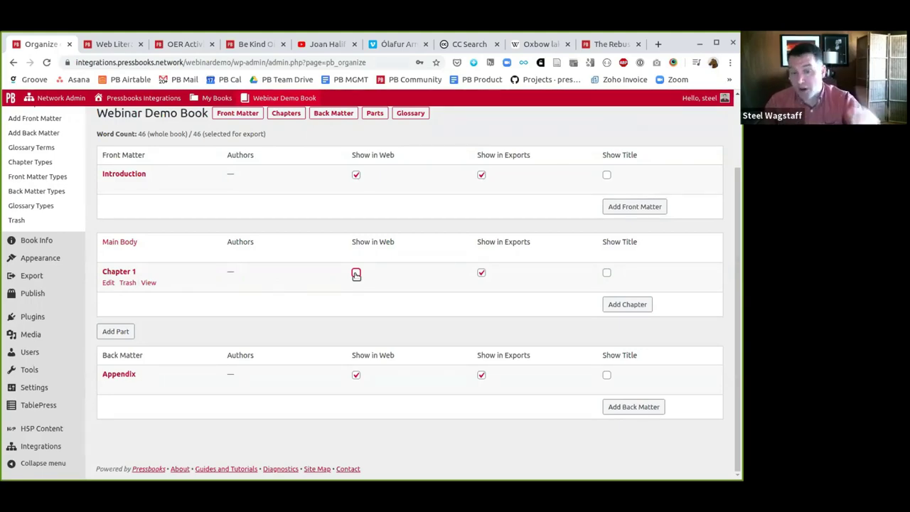
left_click(356, 275)
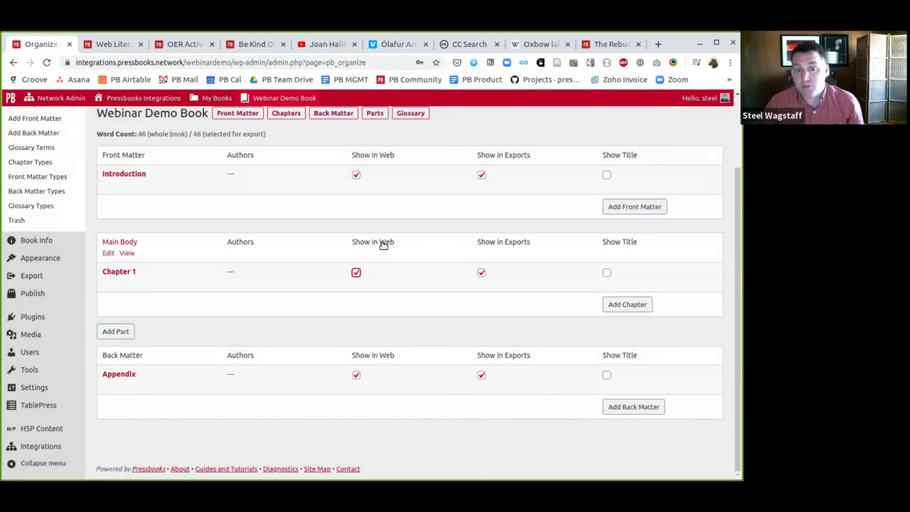
left_click(381, 243)
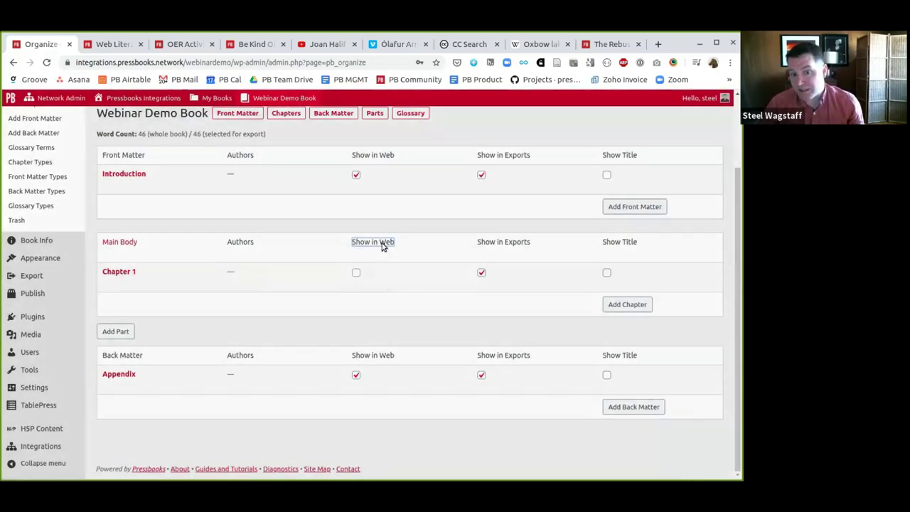
left_click(381, 242)
left_click(381, 242)
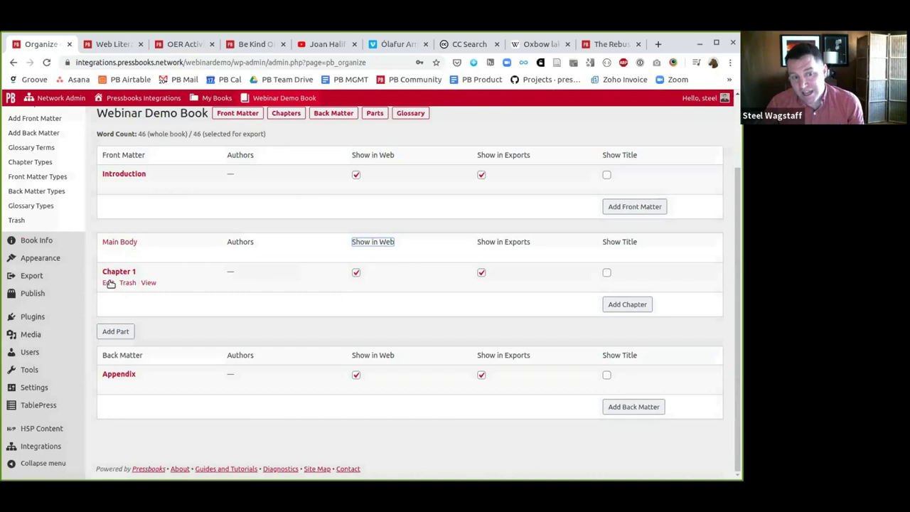
left_click(109, 282)
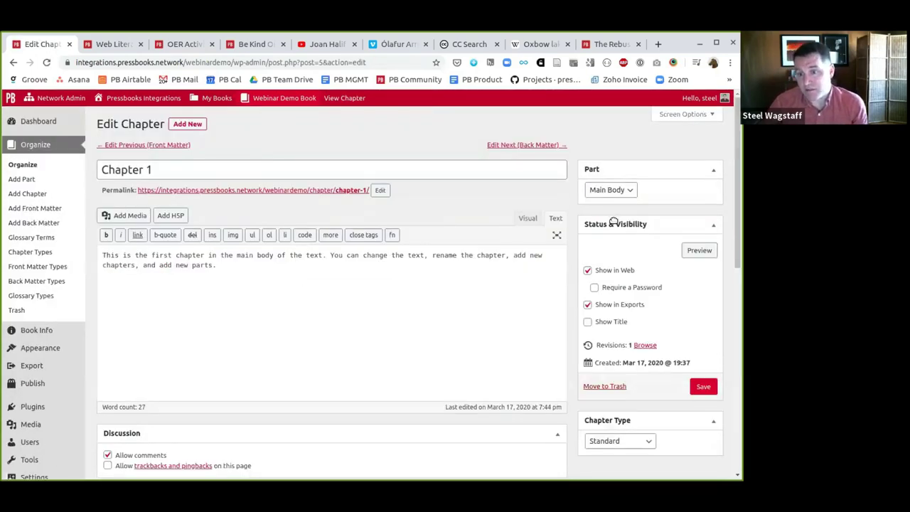
Require a password for Chapter 1, set the chapter password, and save.
scroll(633, 270, "down", 1)
left_click(586, 221)
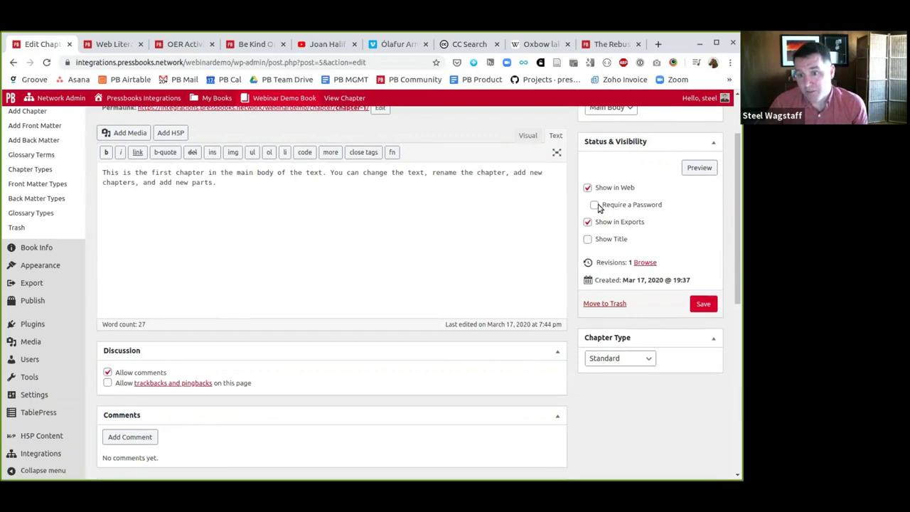
left_click(594, 206)
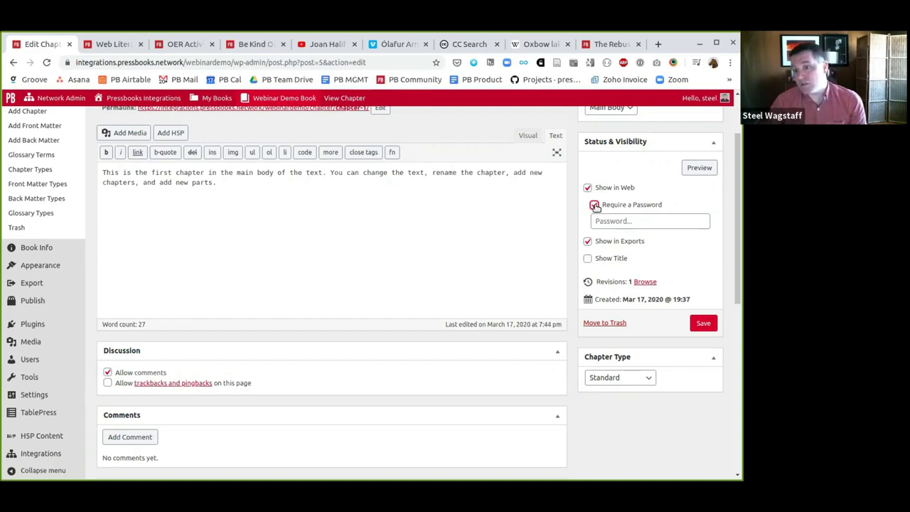
left_click(615, 222)
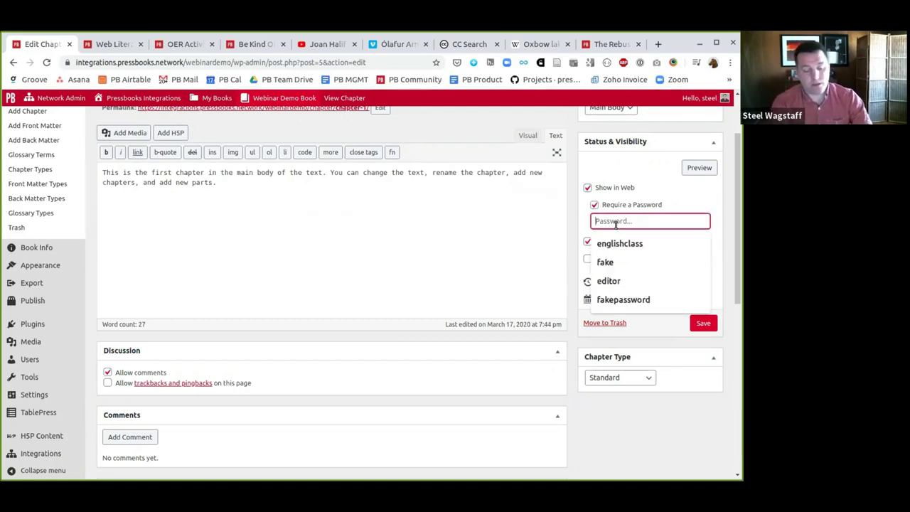
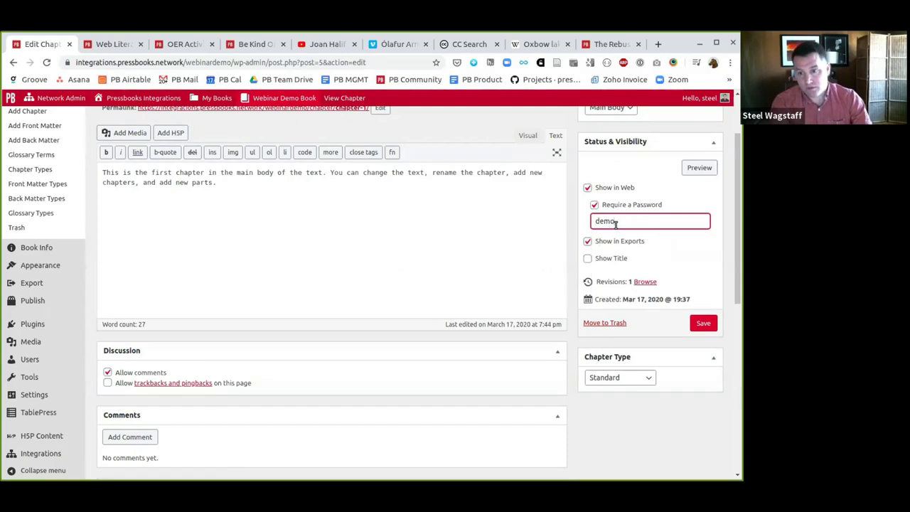
left_click(700, 324)
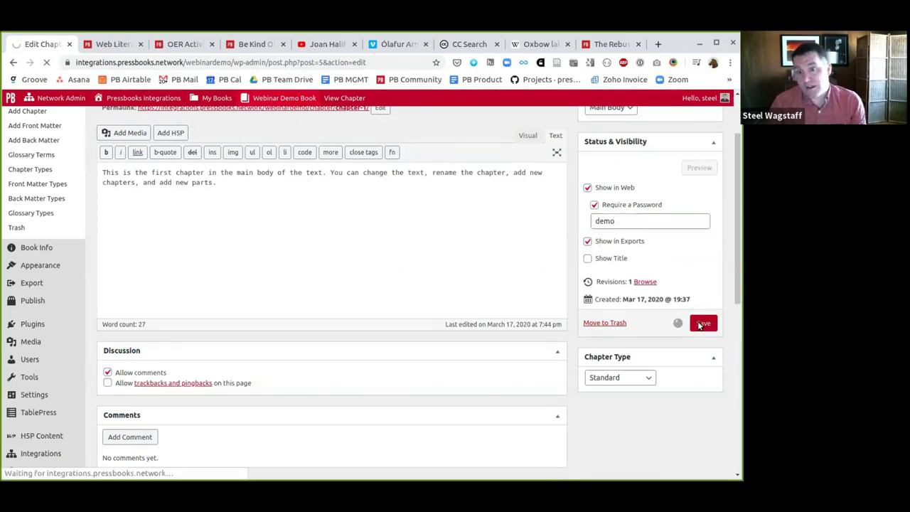
Open the chapter's web page in a new tab to see the password prompt.
right_click(184, 147)
left_click(214, 152)
left_click(92, 44)
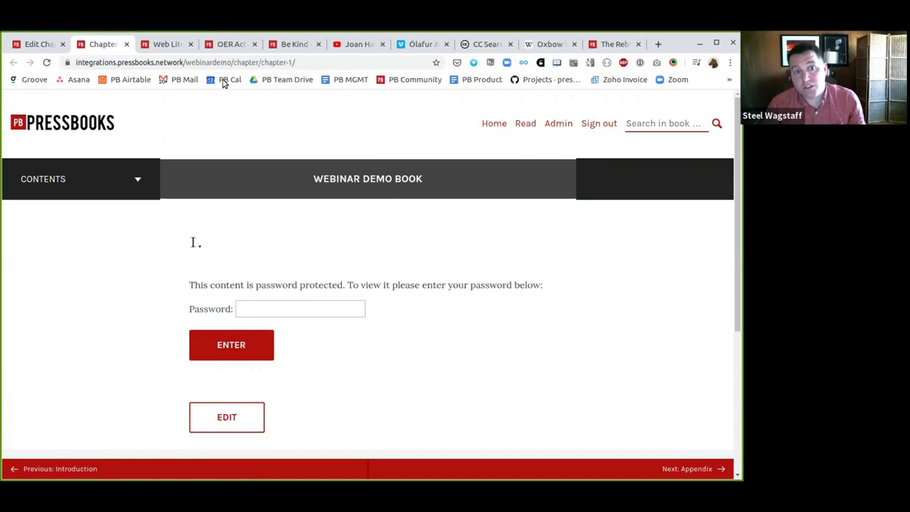
Unlock Chapter 1 with its password, close the chapter tab, and return to Organize.
left_click(281, 308)
left_click(231, 346)
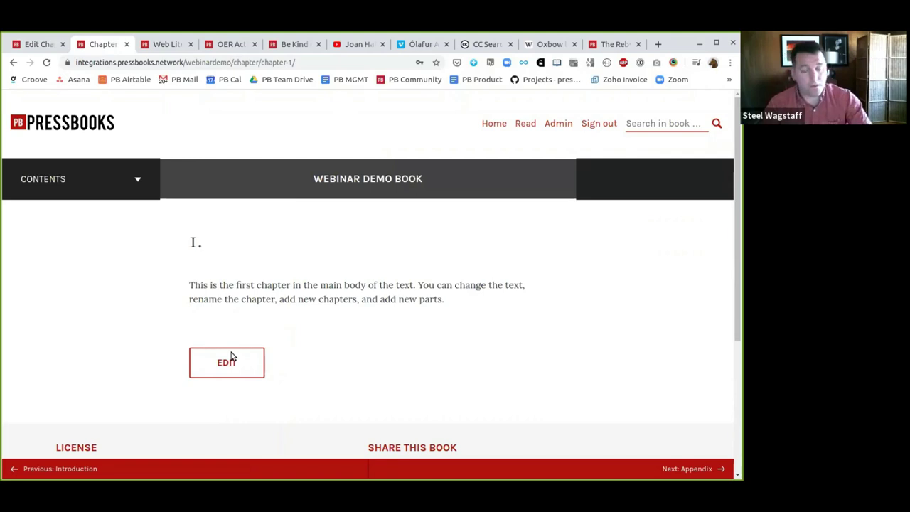
key("ctrl+w")
left_click(34, 166)
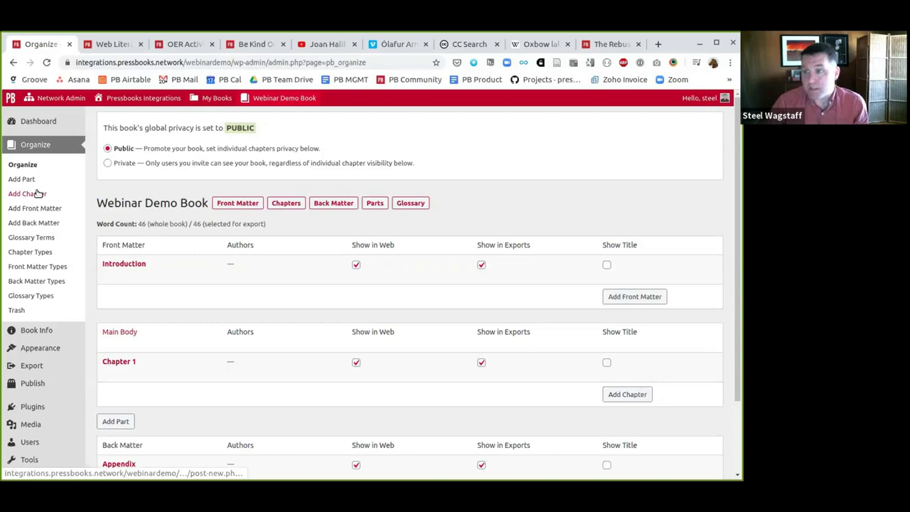
Import chapter_import.docx as a Microsoft Word (.docx) file via Tools > Import.
scroll(29, 319, "down", 2)
mouse_move(31, 380)
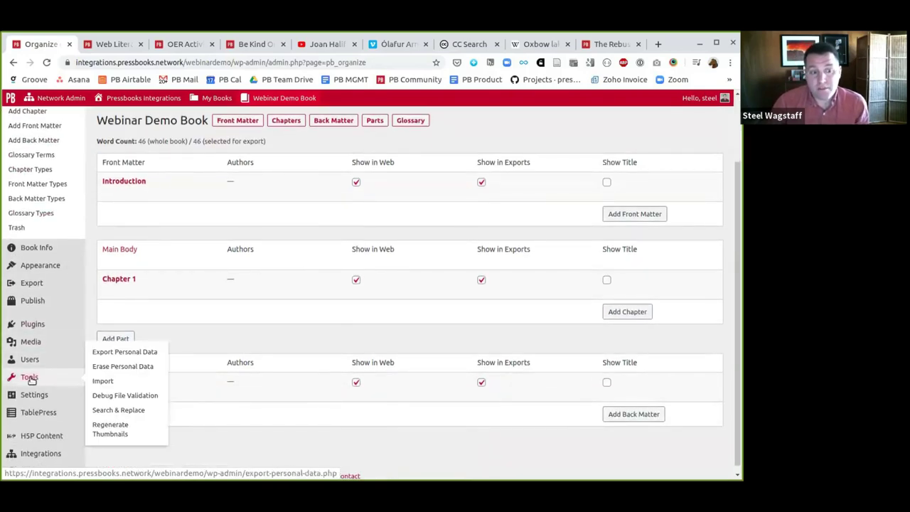
left_click(103, 381)
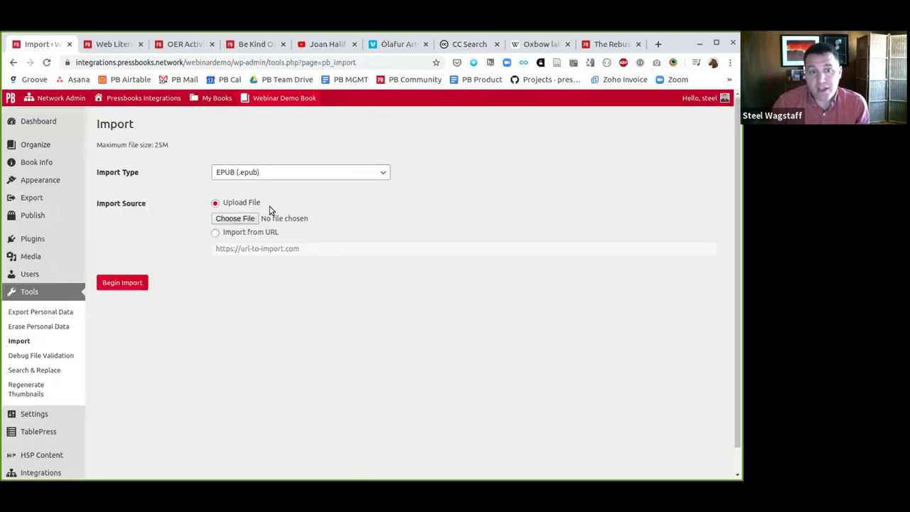
left_click(311, 171)
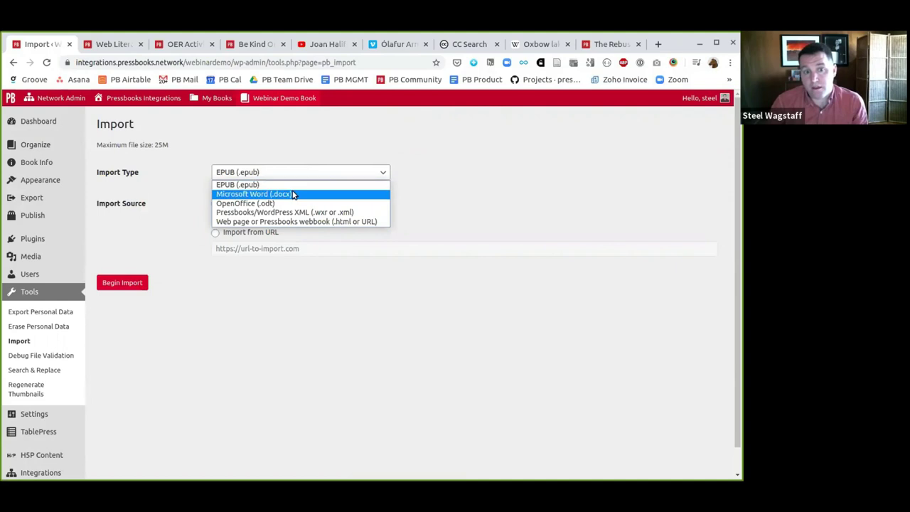
left_click(254, 194)
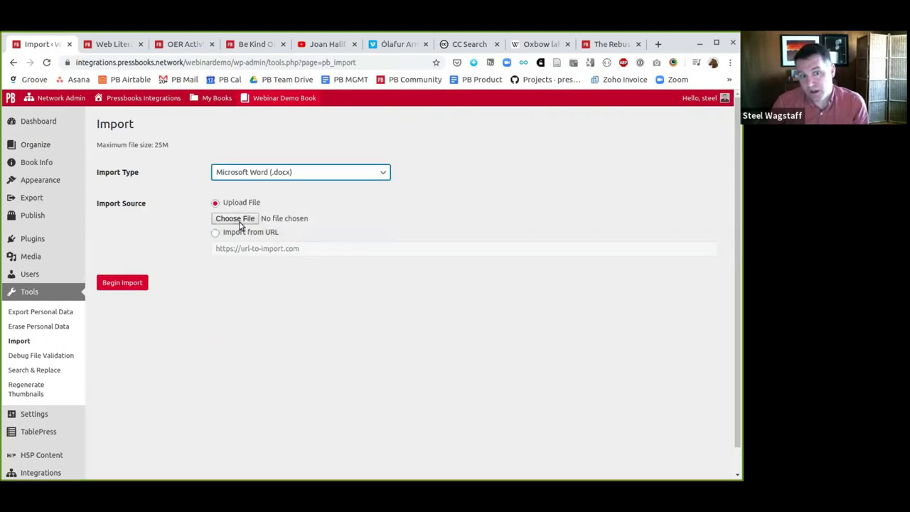
left_click(234, 219)
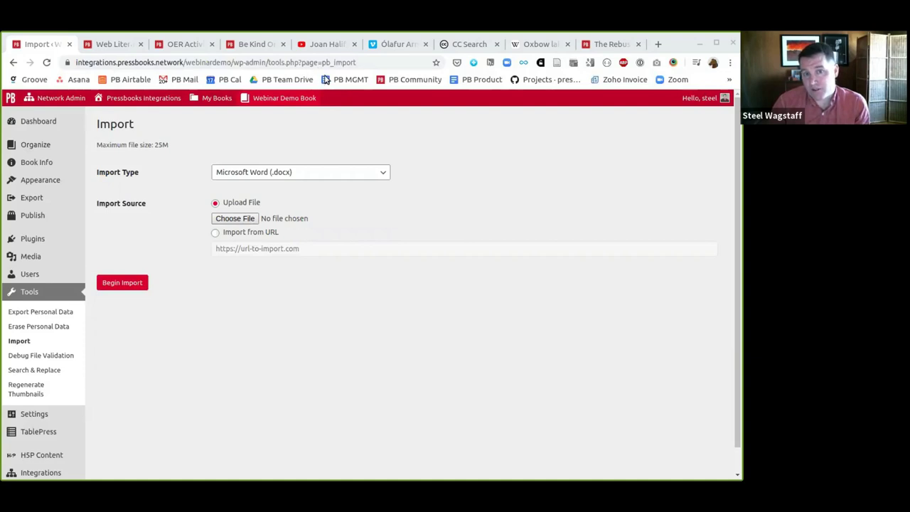
key("Return")
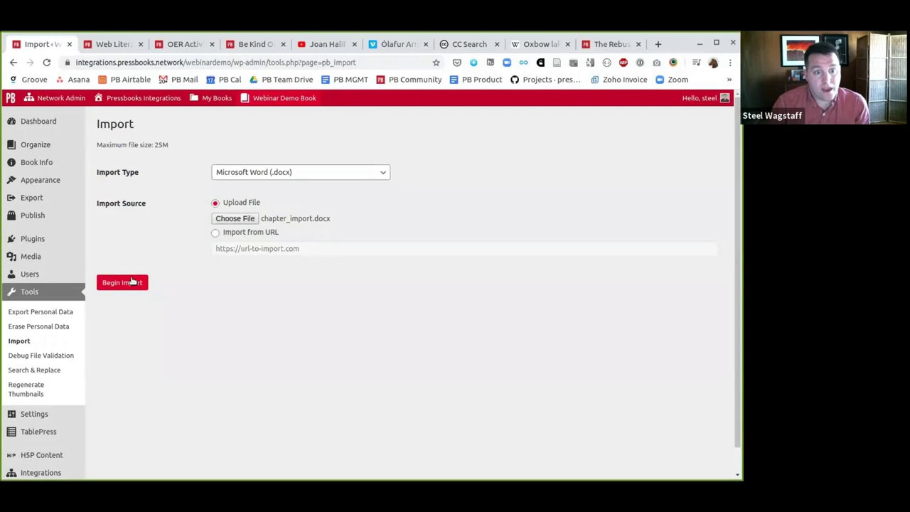
left_click(122, 283)
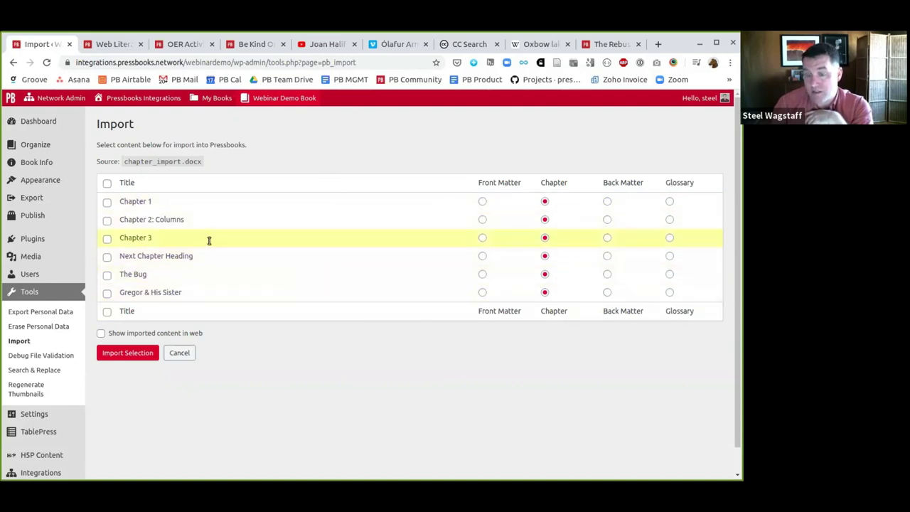
Import all six Word chapters with Show imported content in web enabled.
left_click(107, 184)
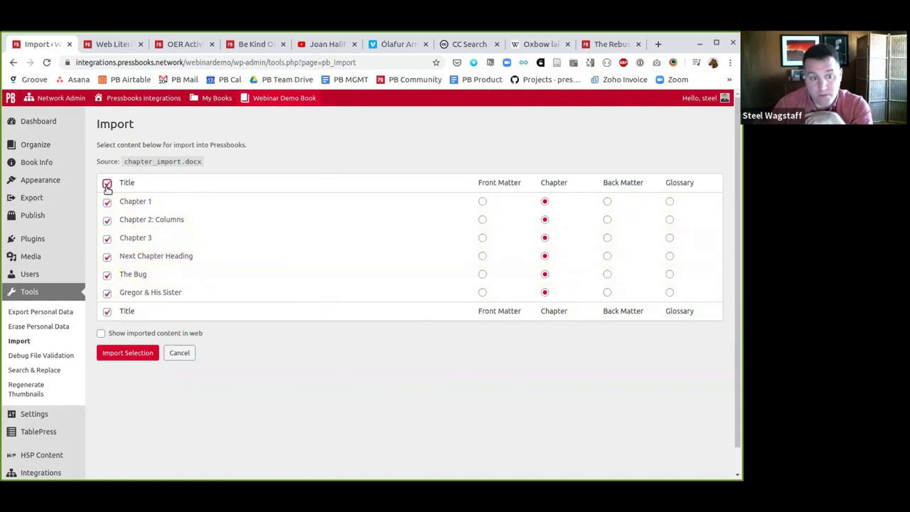
left_click(101, 333)
left_click(125, 353)
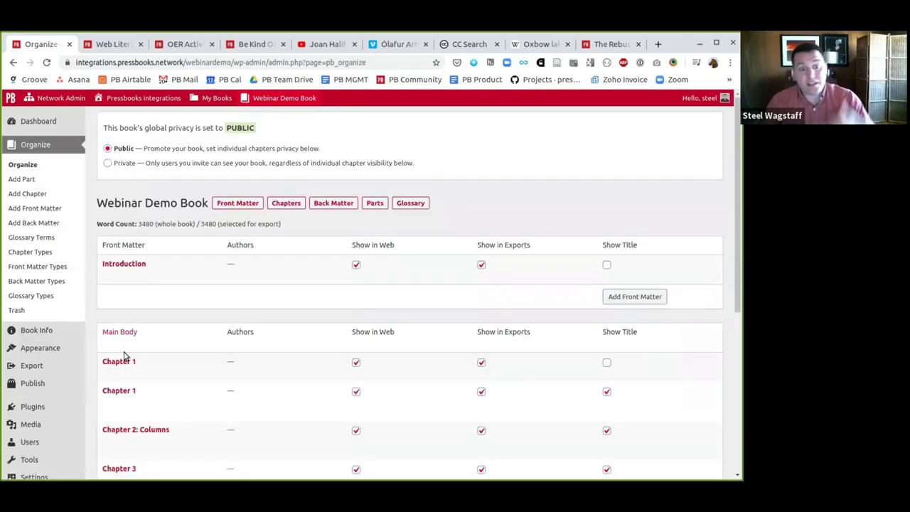
Trash the original placeholder Chapter 1.
scroll(124, 355, "down", 2)
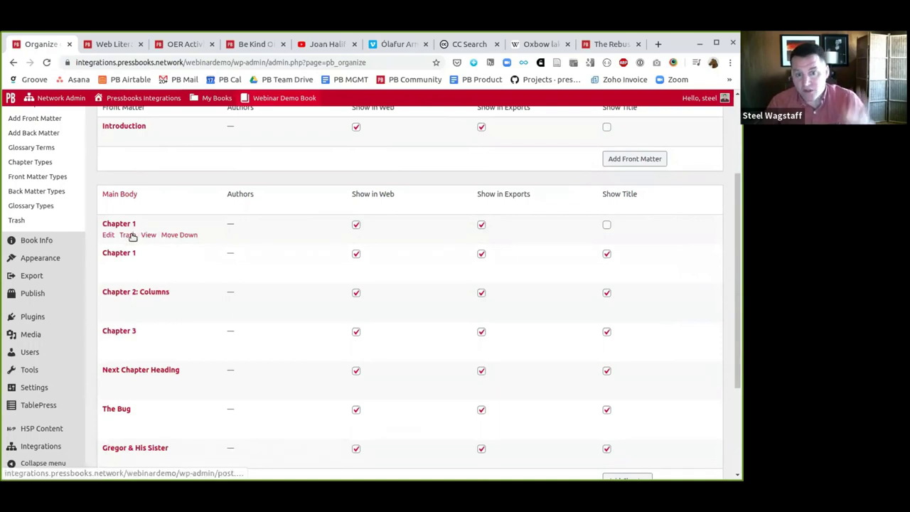
left_click(132, 236)
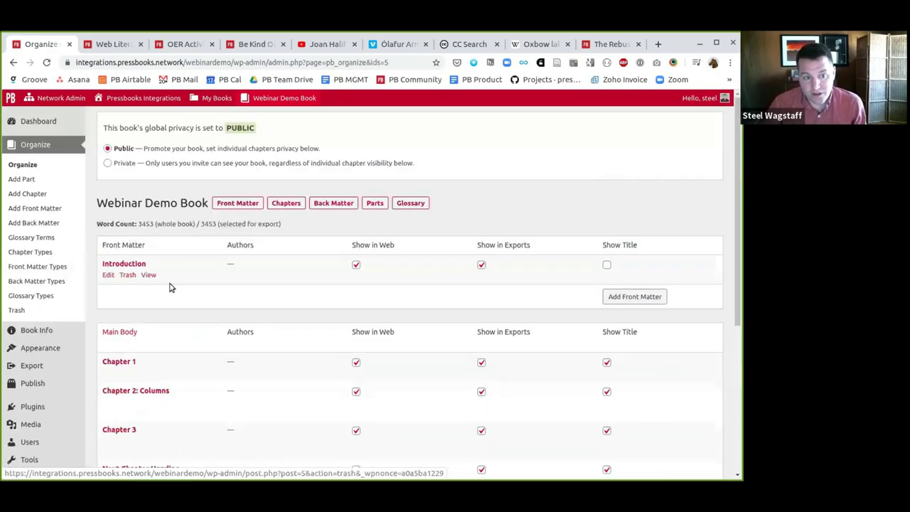
scroll(197, 324, "down", 2)
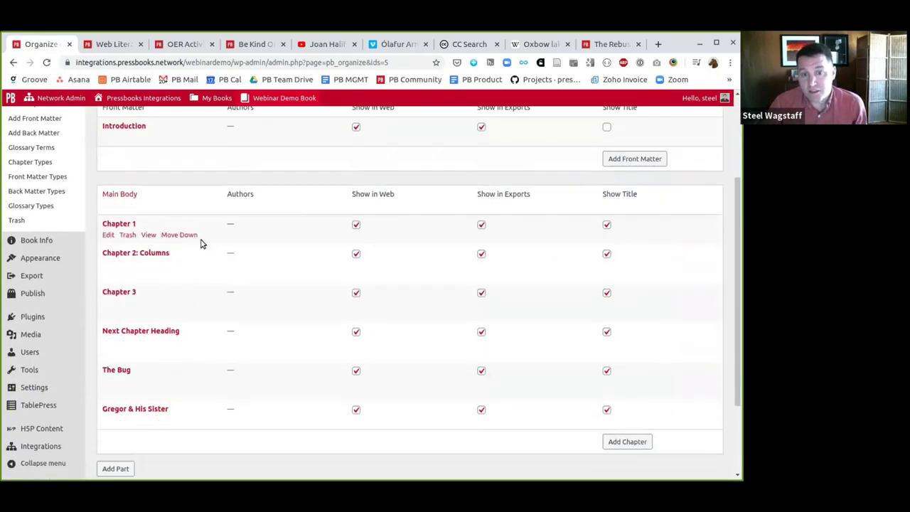
Read the imported Chapter 1 on the web, then continue to Chapter 2: Columns.
left_click(148, 235)
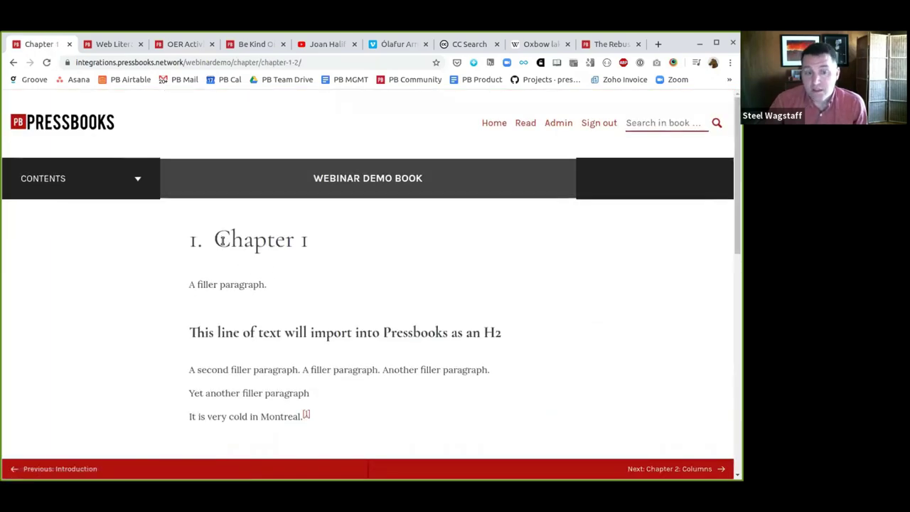
scroll(222, 240, "down", 2)
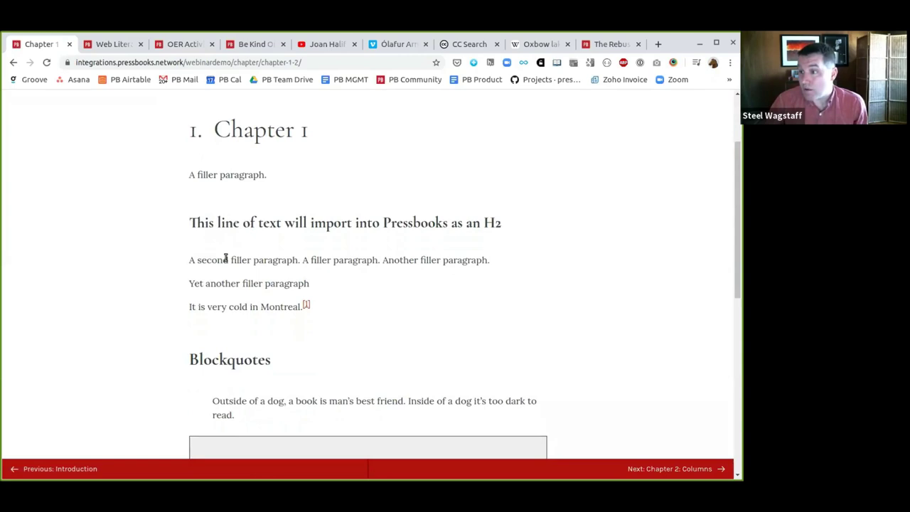
left_click_drag(191, 223, 503, 233)
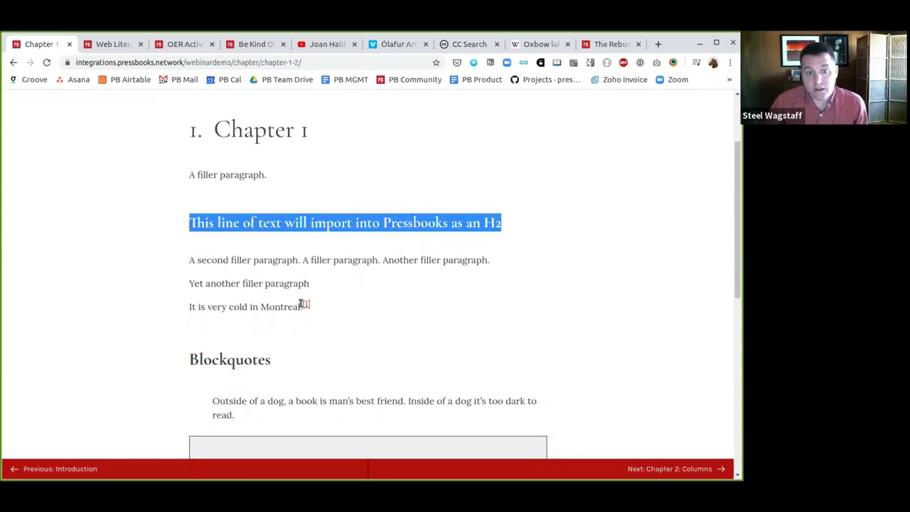
scroll(363, 304, "down", 3)
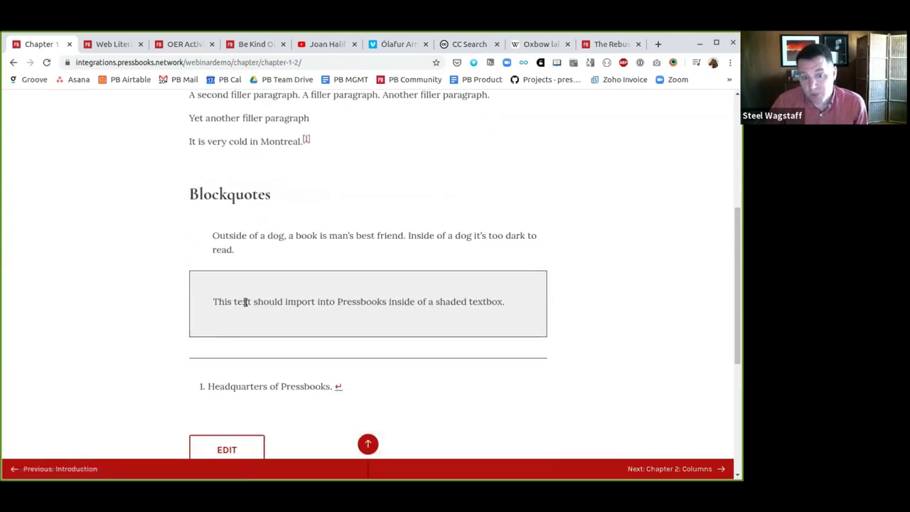
scroll(245, 301, "down", 2)
left_click(455, 469)
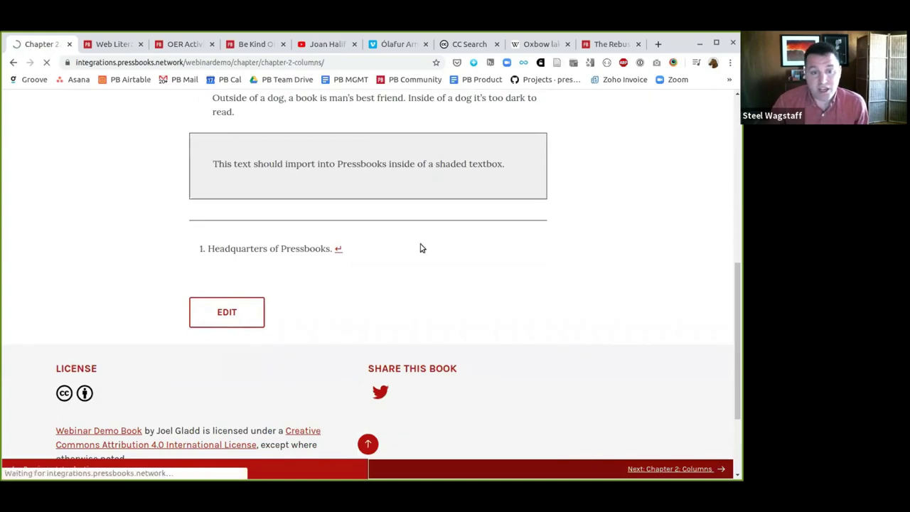
scroll(320, 264, "down", 2)
scroll(337, 261, "down", 2)
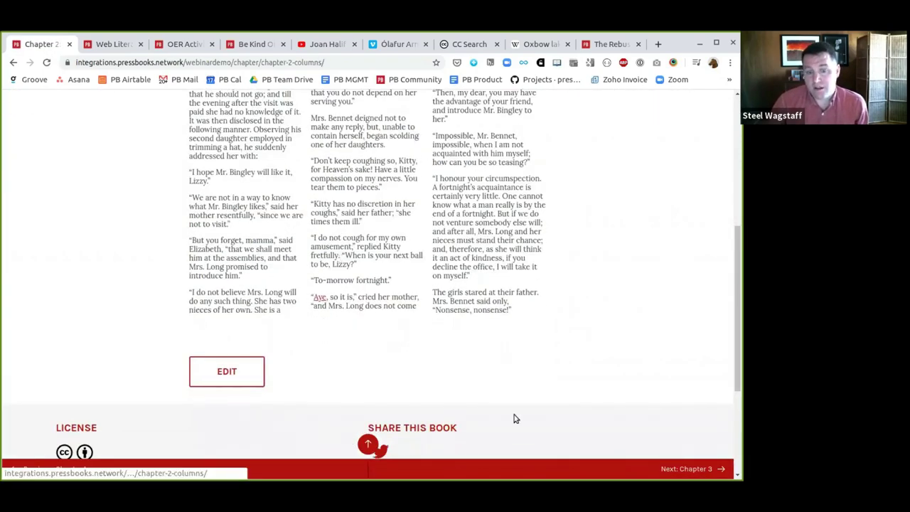
Page through Chapter 3, Next Chapter Heading and The Bug, then return to Admin.
left_click(526, 469)
scroll(367, 297, "down", 6)
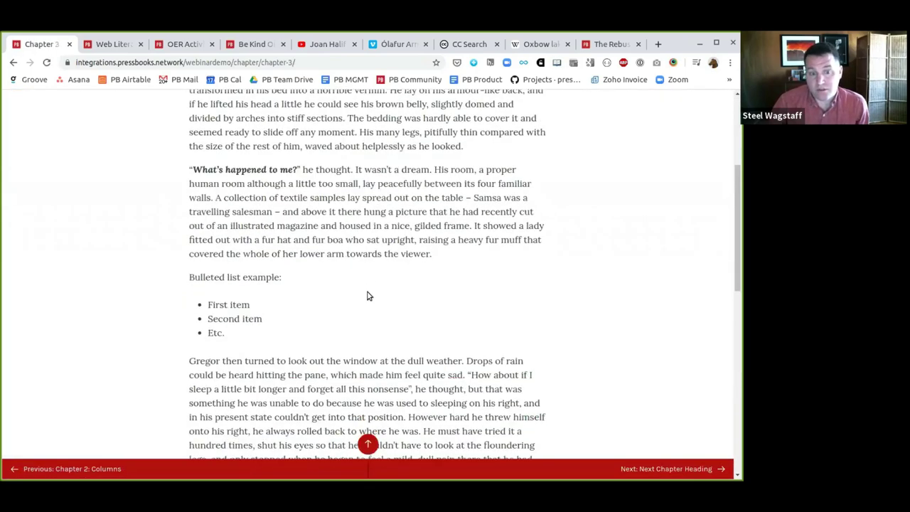
scroll(288, 220, "up", 1)
scroll(405, 284, "down", 8)
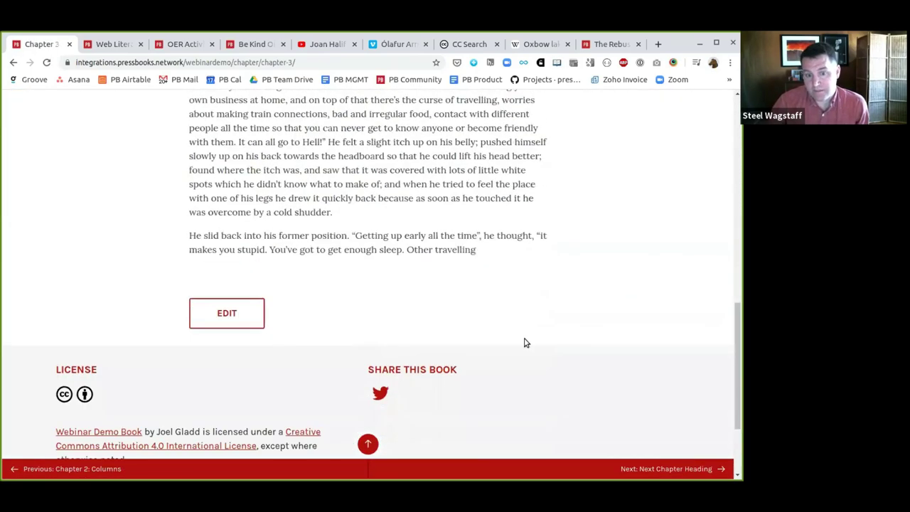
left_click(626, 469)
scroll(385, 279, "down", 4)
scroll(386, 279, "down", 6)
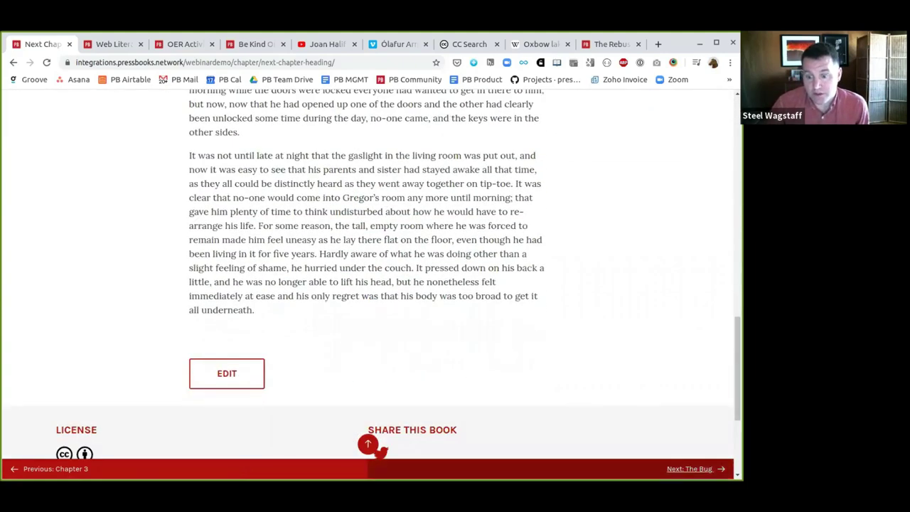
left_click(498, 469)
scroll(491, 373, "down", 10)
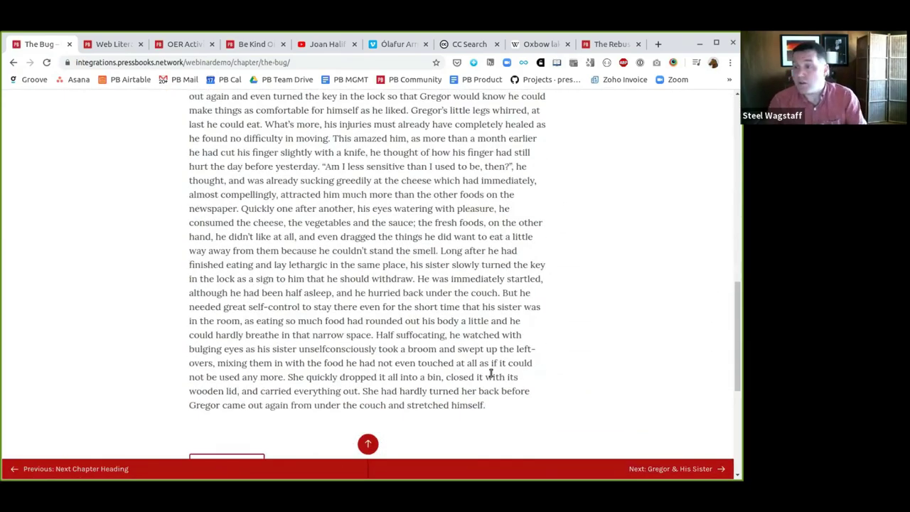
scroll(491, 373, "up", 10)
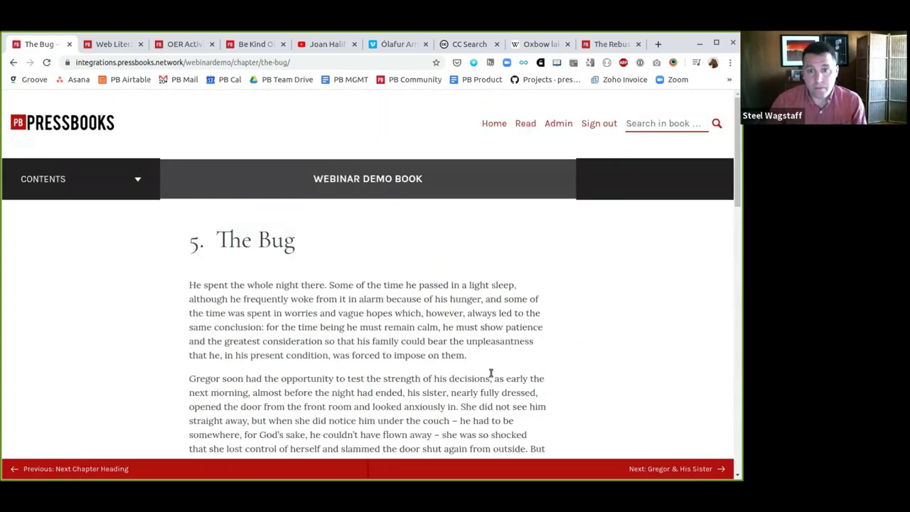
left_click(558, 125)
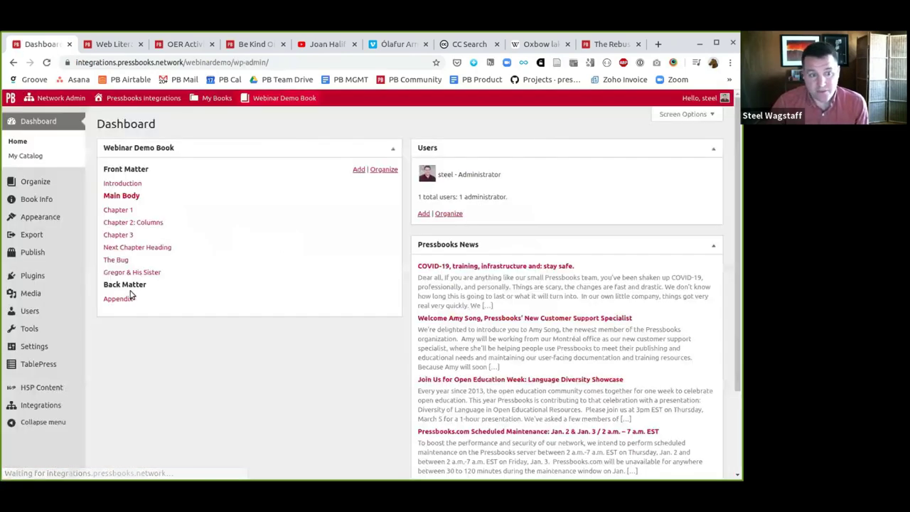
mouse_move(41, 332)
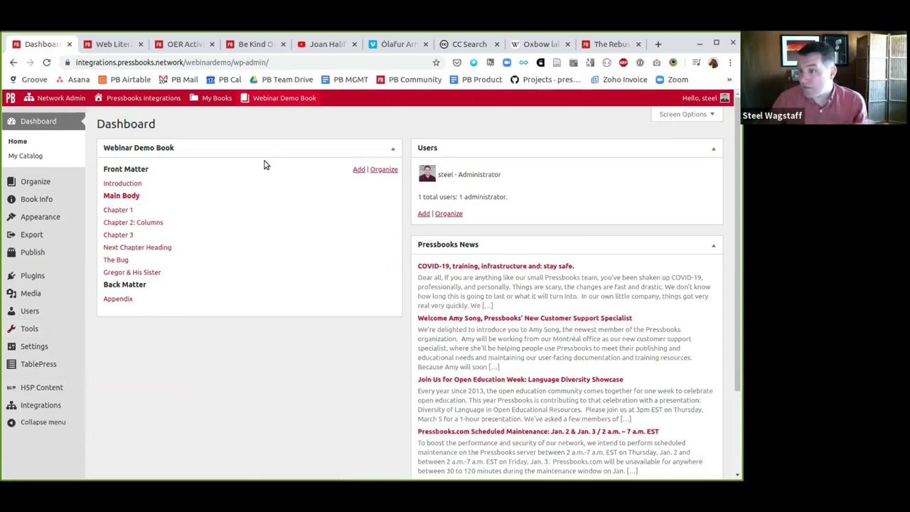
Download the OER Activity Sourcebook as Pressbooks XML and return to the Webinar Demo Book dashboard.
left_click(250, 42)
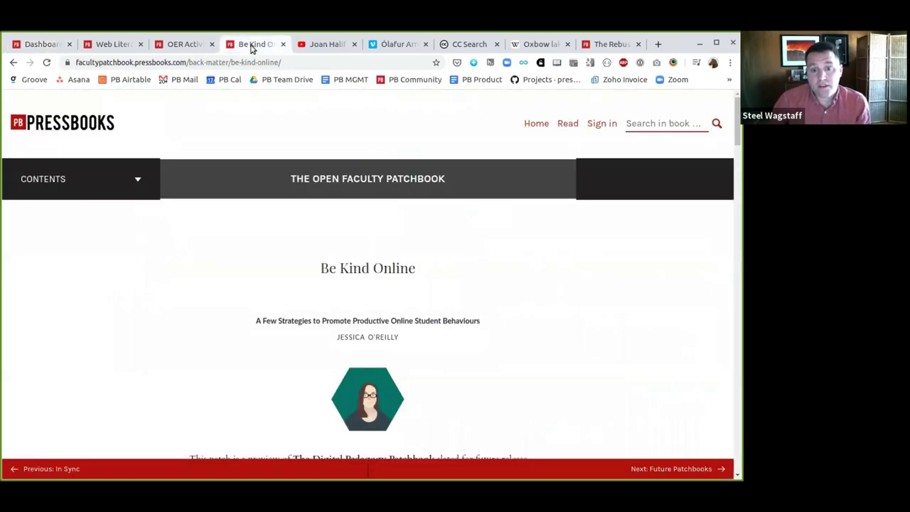
left_click(176, 44)
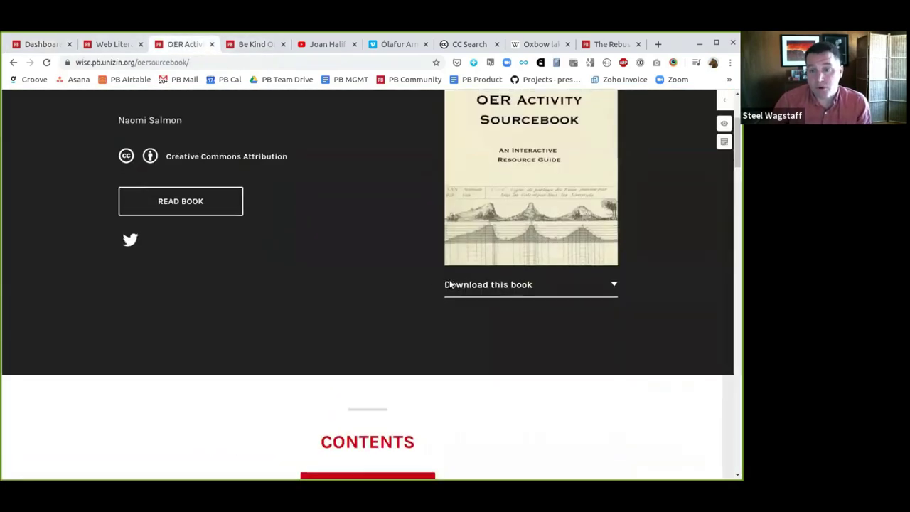
scroll(450, 193, "up", 2)
left_click(615, 394)
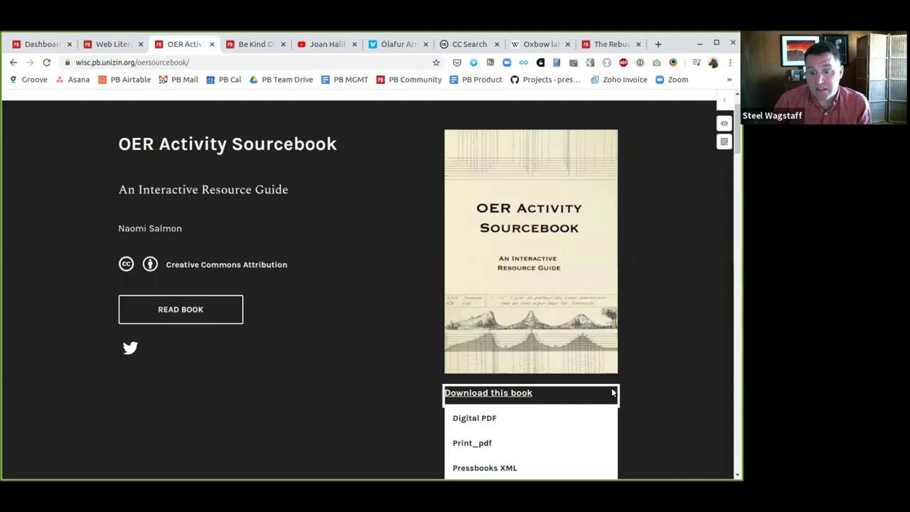
scroll(622, 371, "down", 2)
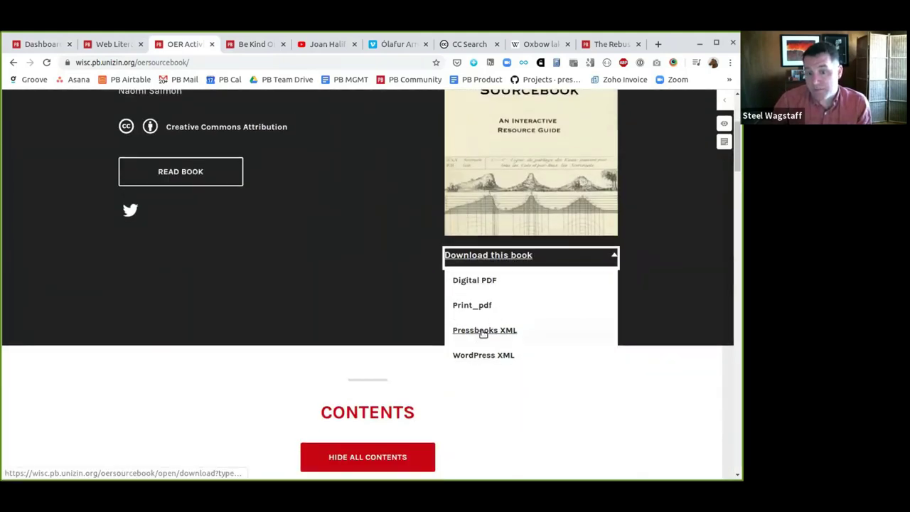
left_click(482, 333)
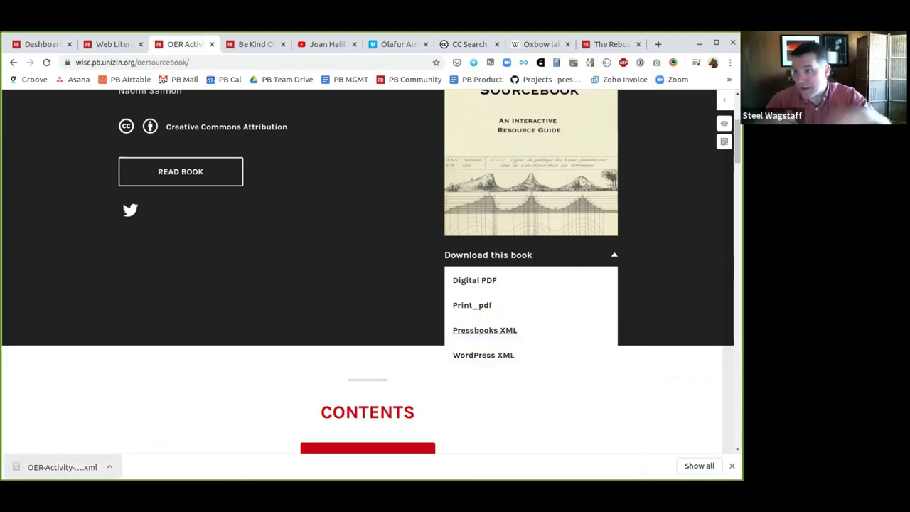
left_click(45, 45)
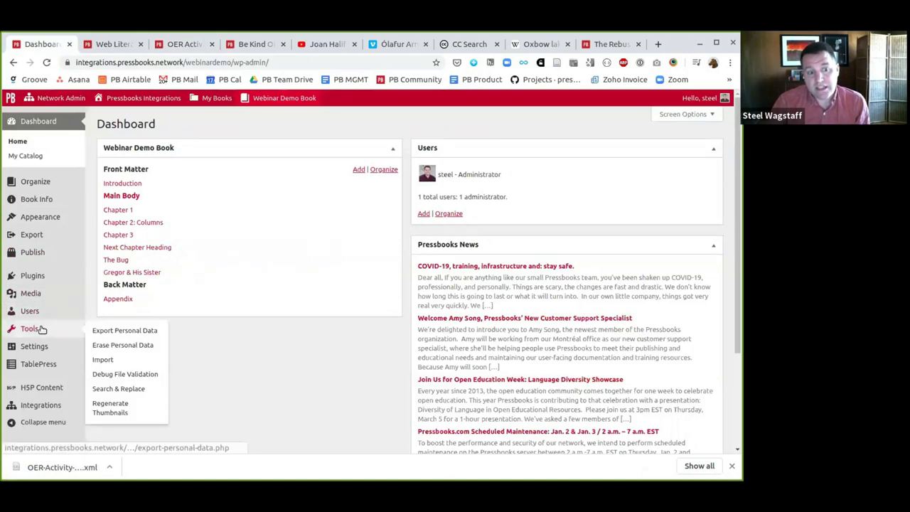
Upload the downloaded OER Activity XML file as a Pressbooks/WordPress XML import.
left_click(115, 360)
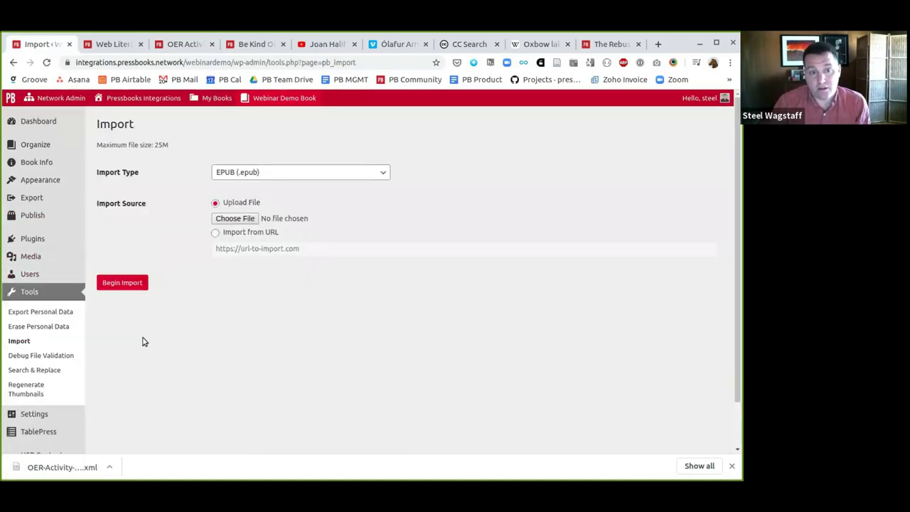
left_click(274, 172)
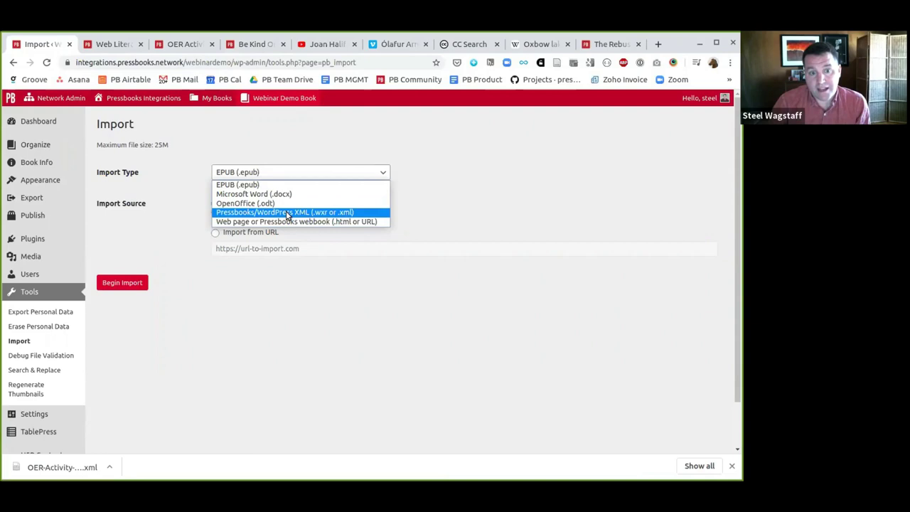
left_click(288, 213)
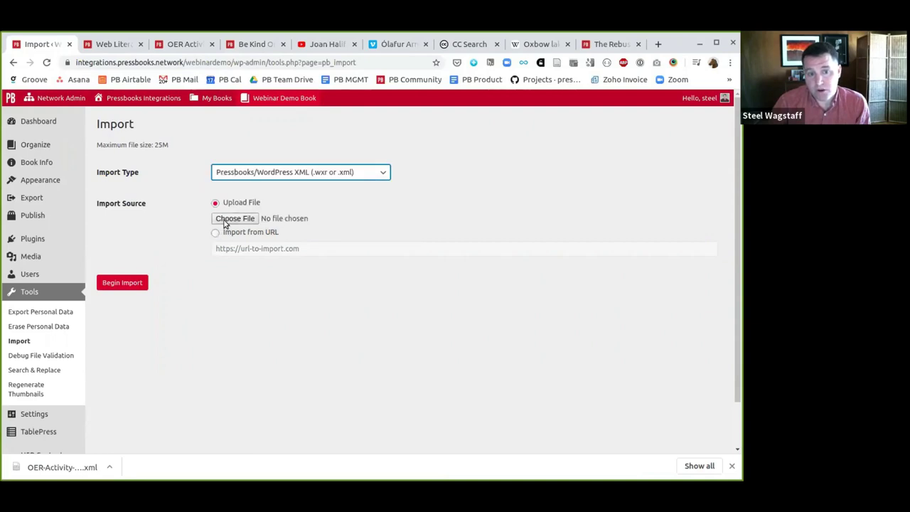
left_click(226, 222)
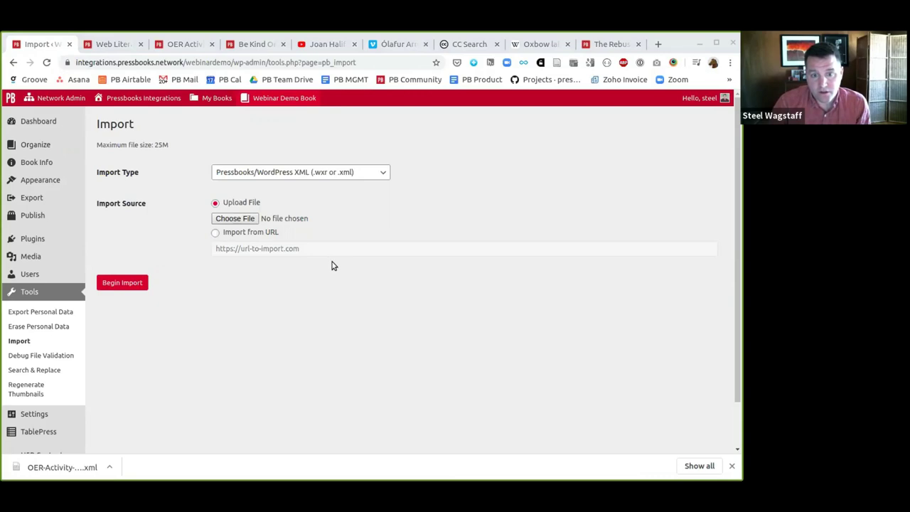
key("Return")
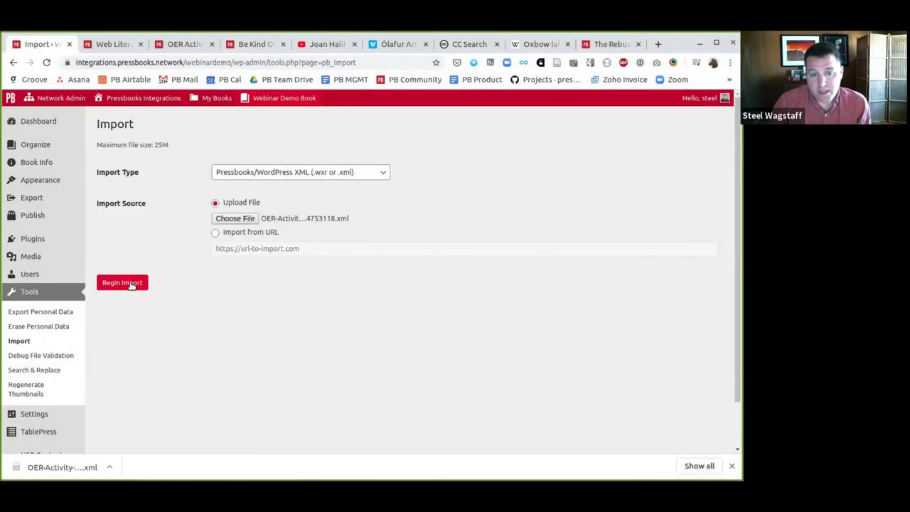
left_click(130, 285)
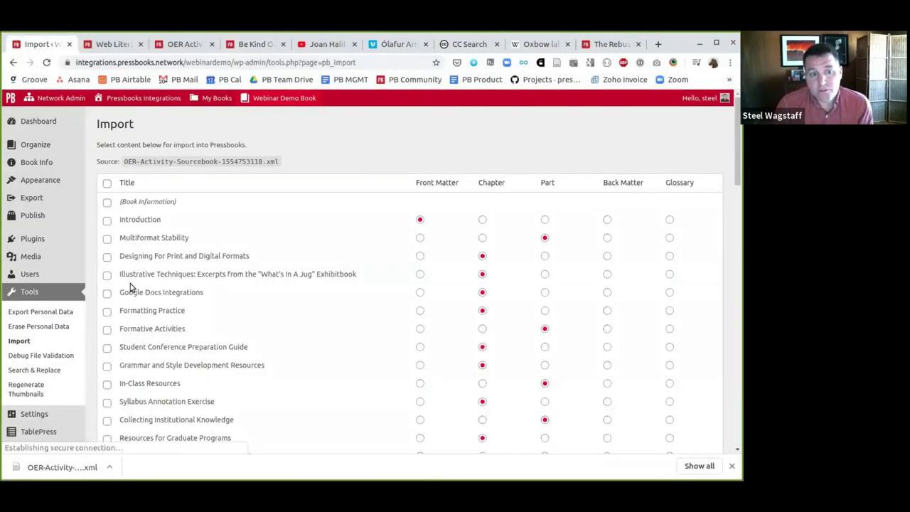
Select OER Conversations and OER Examples for import, shown on the web.
scroll(346, 249, "down", 15)
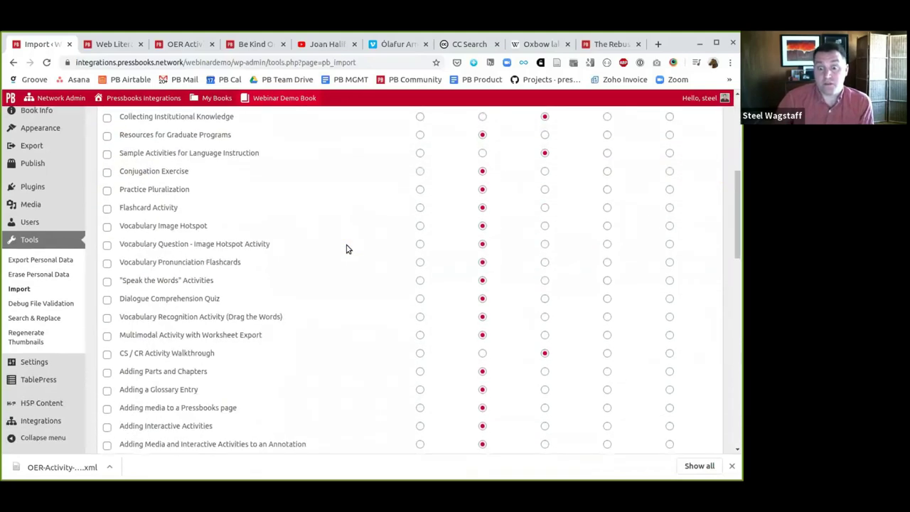
scroll(346, 249, "down", 3)
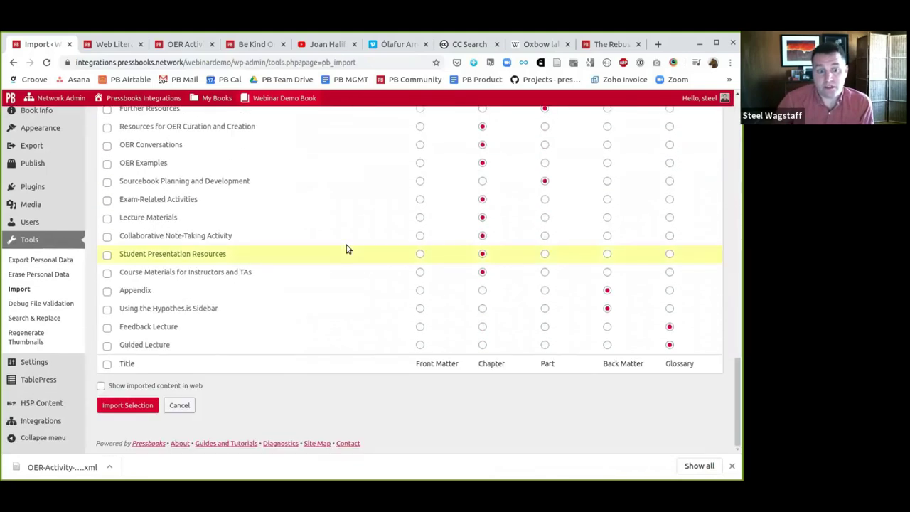
scroll(148, 185, "up", 3)
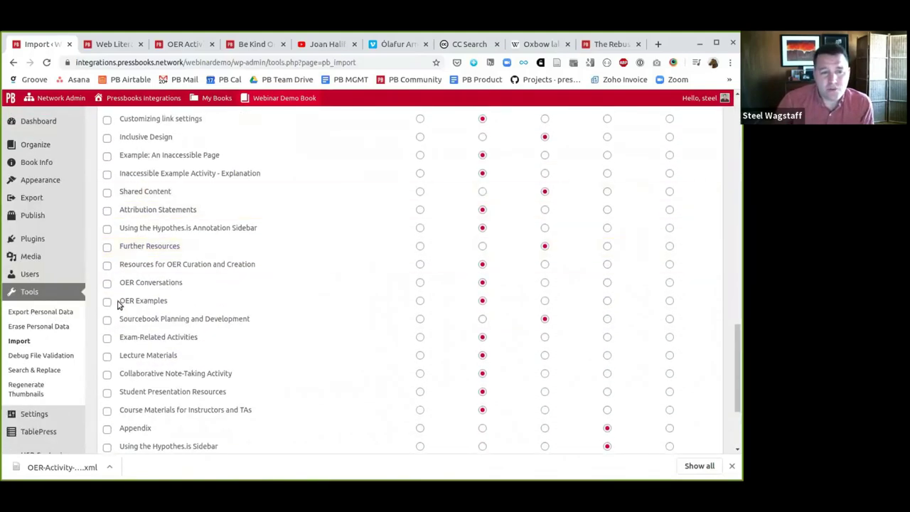
left_click(107, 283)
left_click(107, 302)
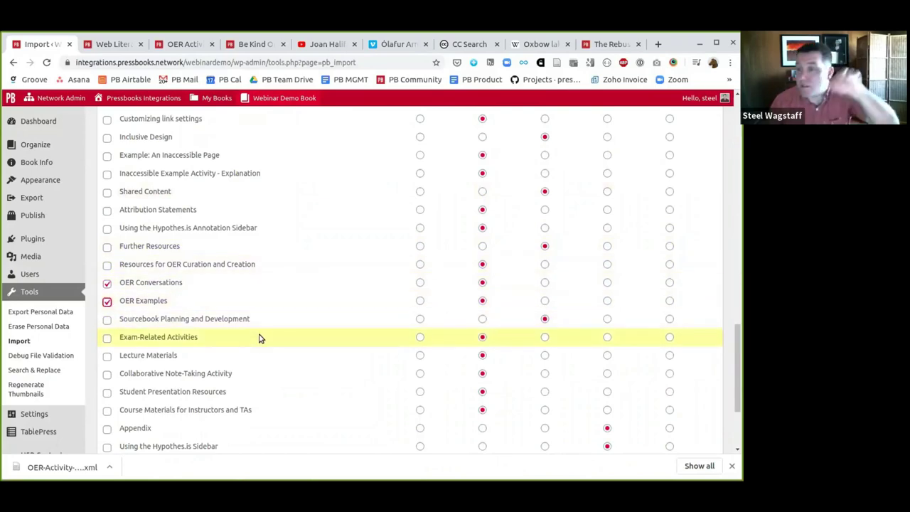
scroll(260, 339, "down", 3)
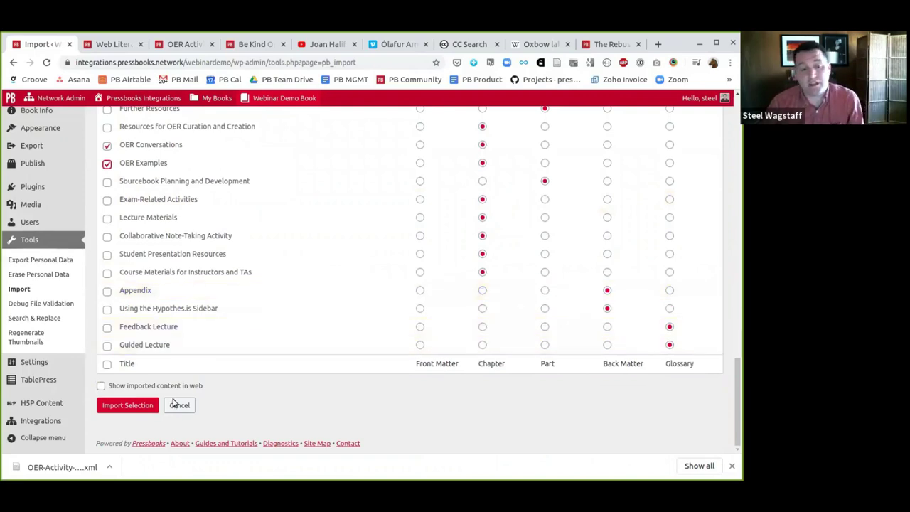
left_click(101, 385)
Import the two OER chapters, then open The Open Faculty Patchbook's home page.
left_click(122, 405)
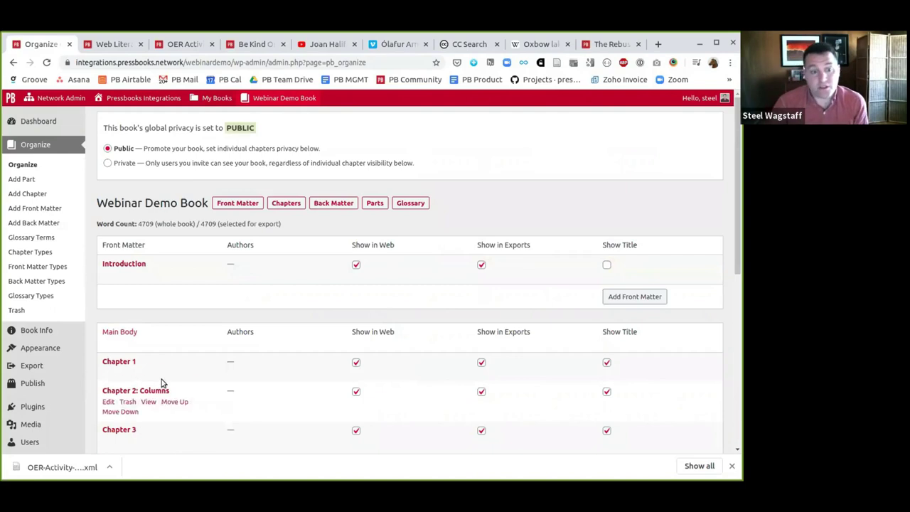
scroll(161, 384, "down", 5)
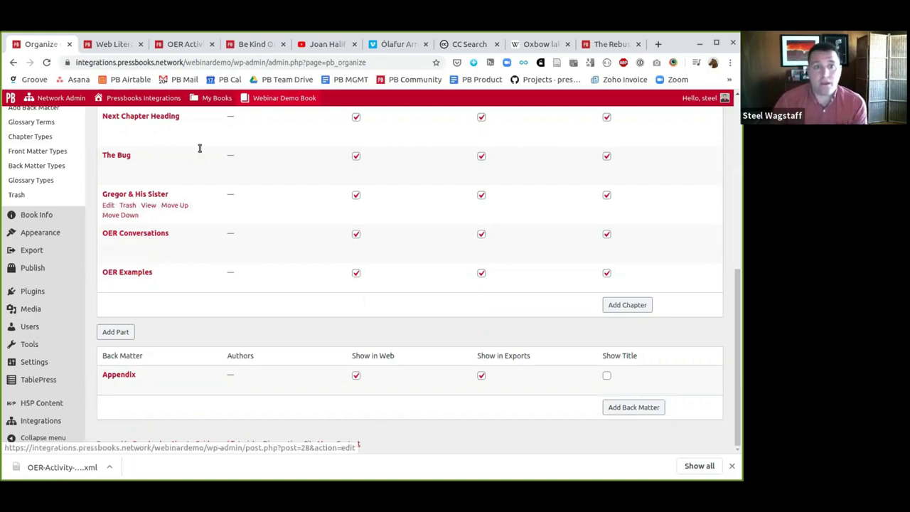
left_click(242, 44)
left_click(334, 183)
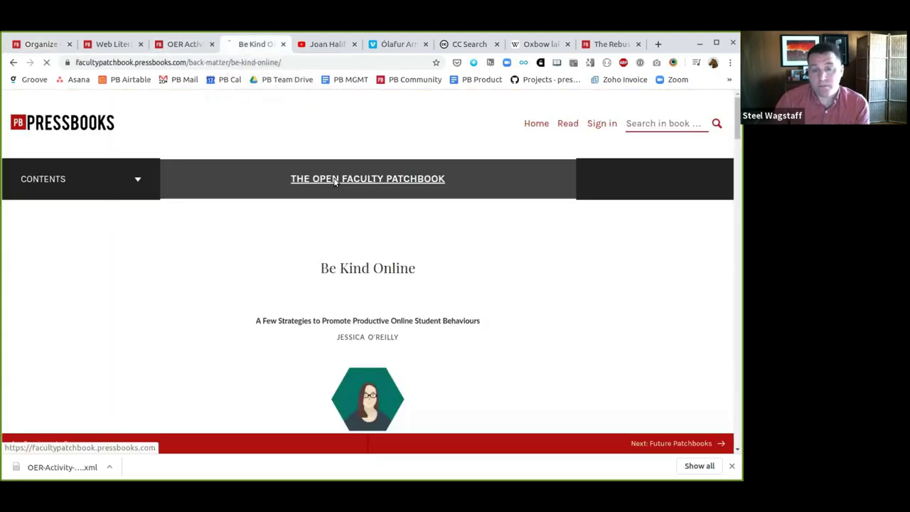
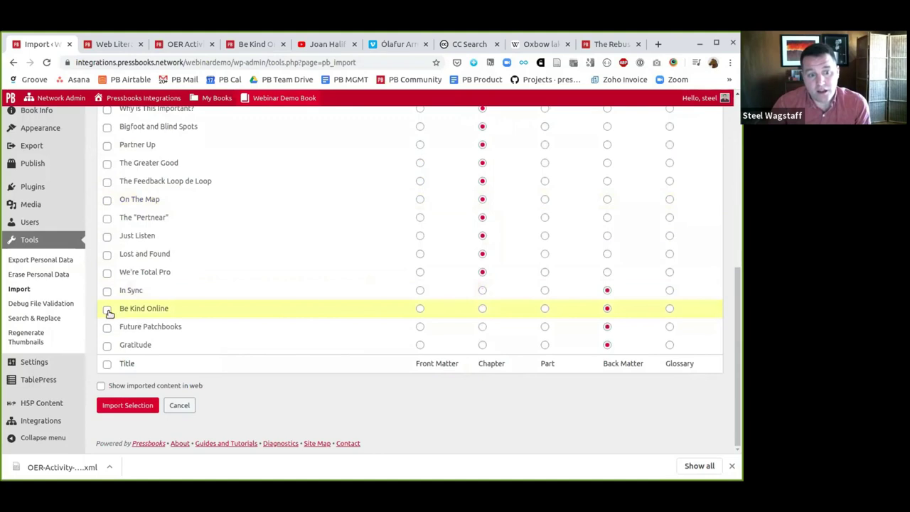
Select Be Kind Online for import with 'Show imported content in web' ticked.
left_click(112, 386)
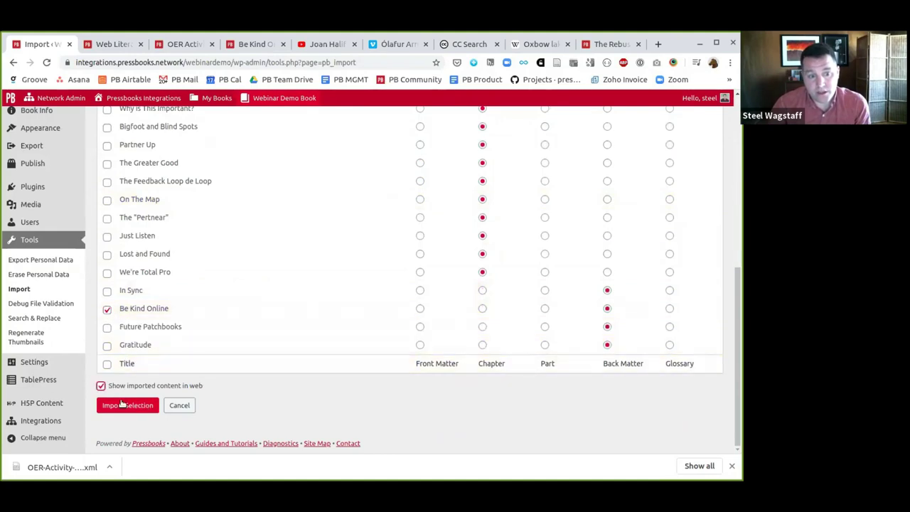
left_click(121, 404)
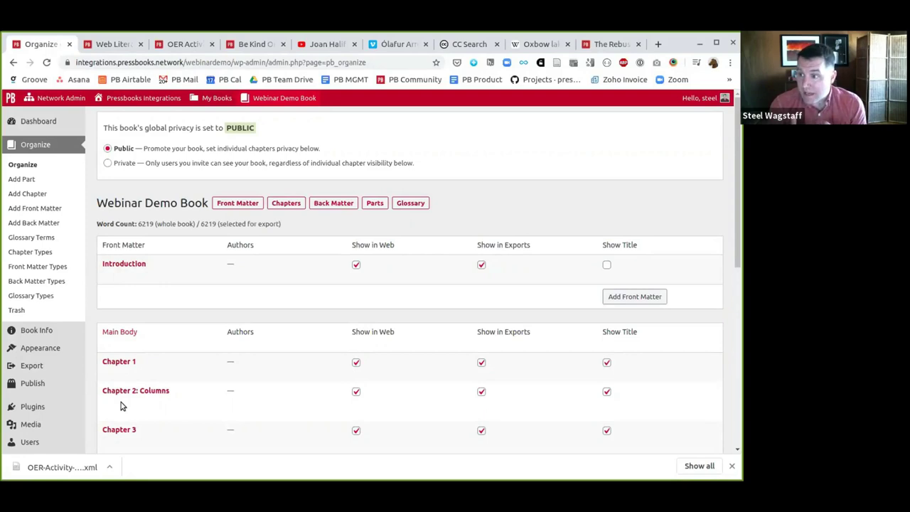
scroll(120, 405, "down", 5)
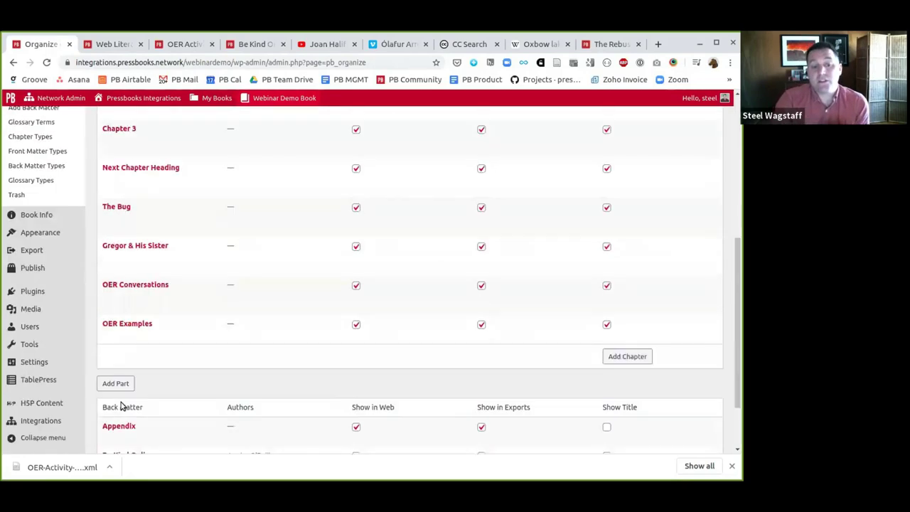
mouse_move(130, 375)
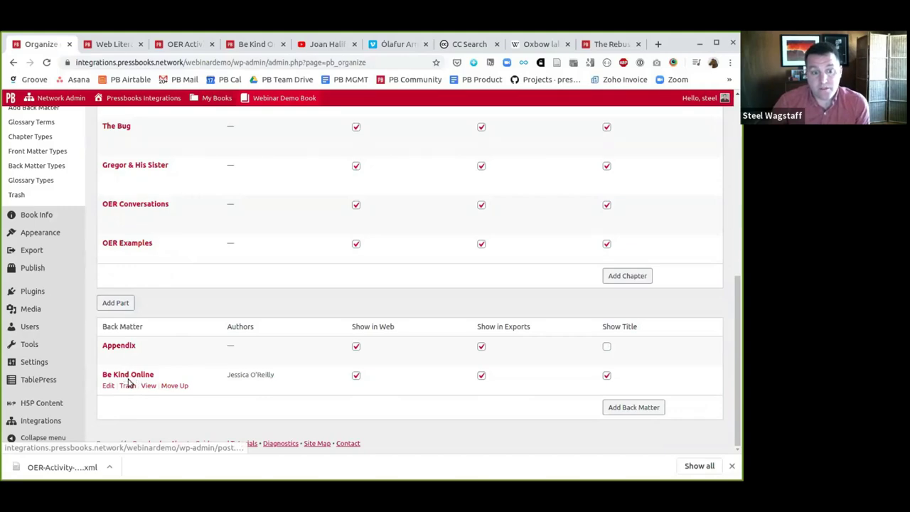
left_click_drag(260, 376, 280, 384)
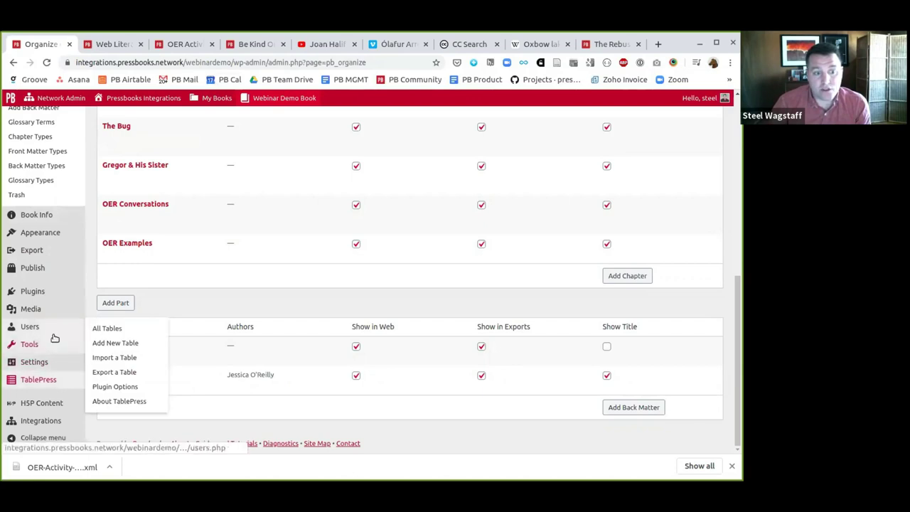
Import a webbook from its pasted URL as 'Web page or Pressbooks webbook' and review the listed contents.
mouse_move(32, 344)
left_click(124, 350)
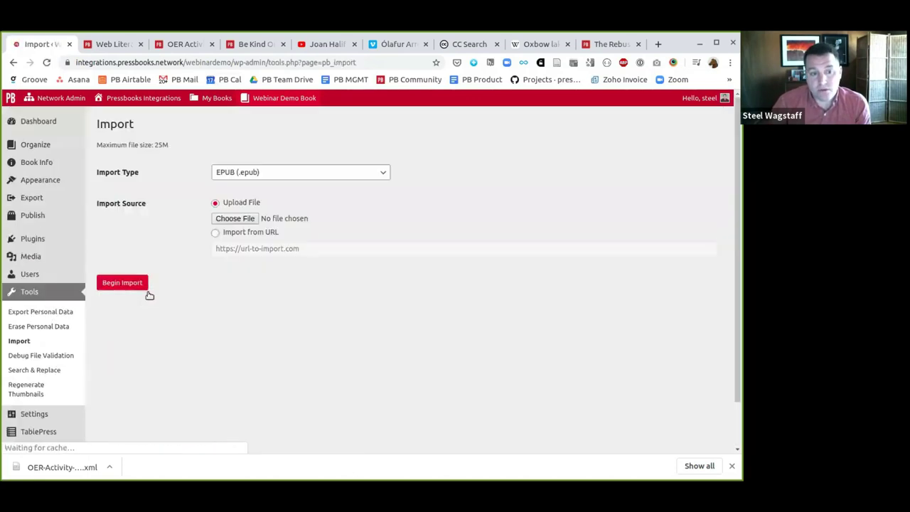
left_click(221, 175)
left_click(236, 221)
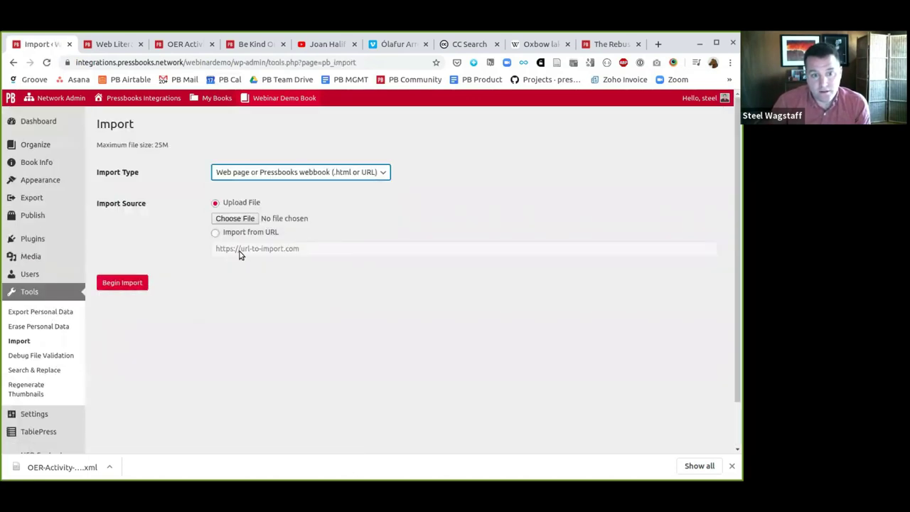
left_click(226, 249)
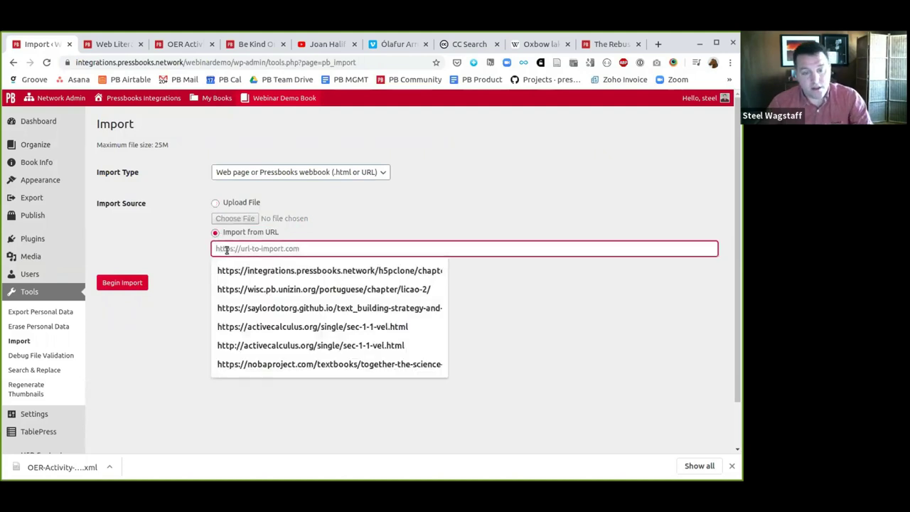
type("https://facultypatchbook.pressbooks.com/")
left_click(135, 282)
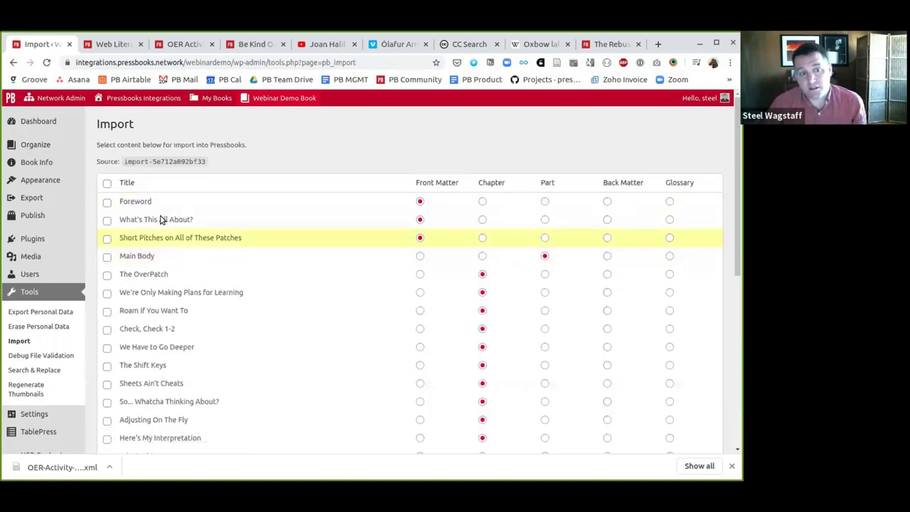
scroll(186, 311, "down", 5)
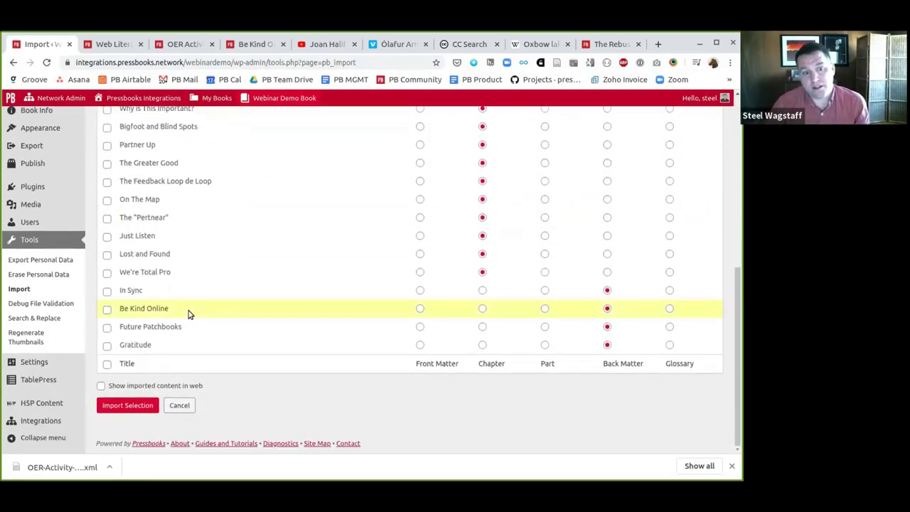
scroll(188, 314, "up", 2)
scroll(188, 312, "up", 3)
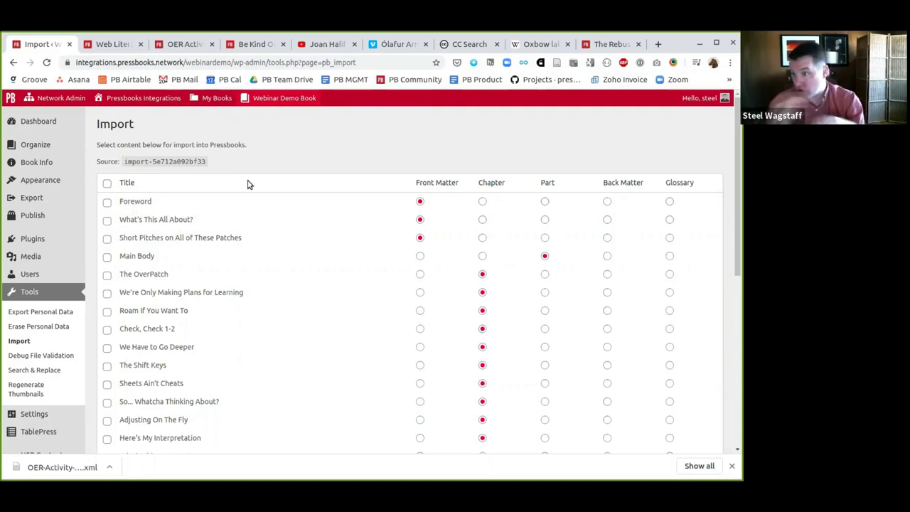
left_click(117, 45)
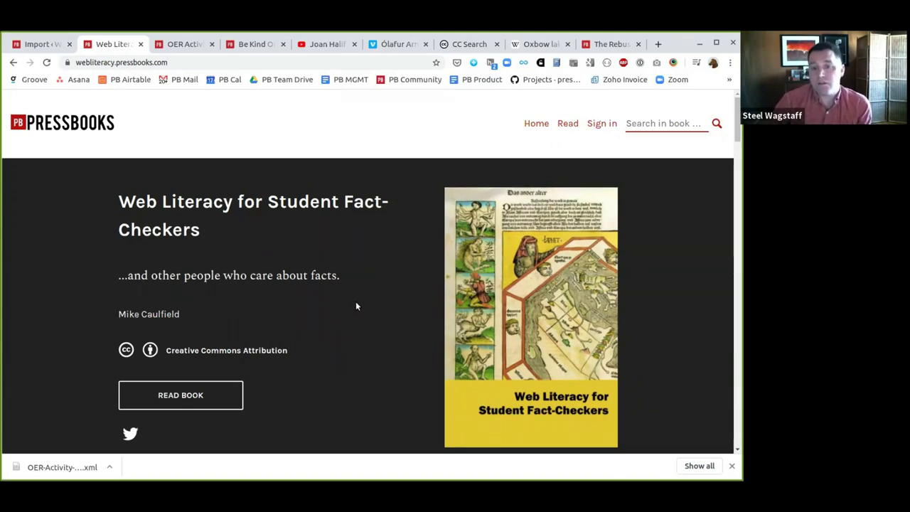
scroll(356, 306, "down", 1)
scroll(356, 306, "down", 2)
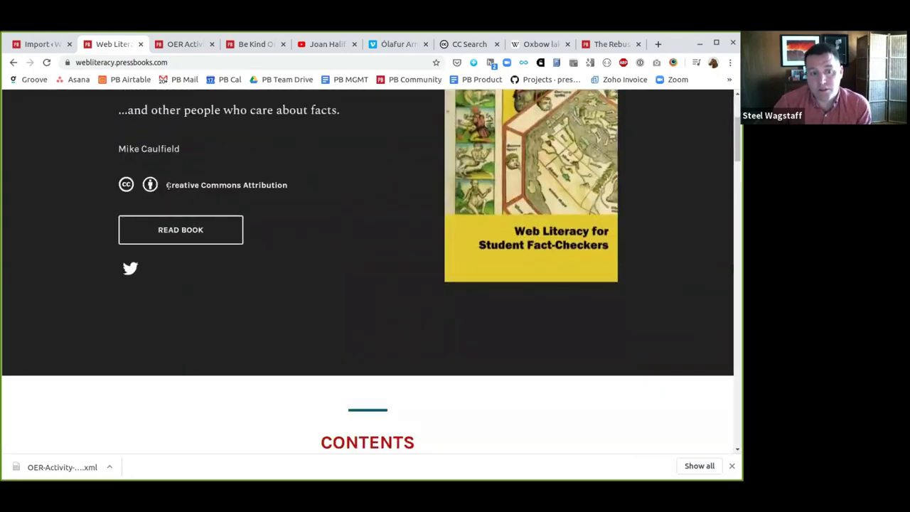
left_click_drag(167, 184, 321, 181)
scroll(325, 257, "down", 7)
scroll(325, 258, "down", 15)
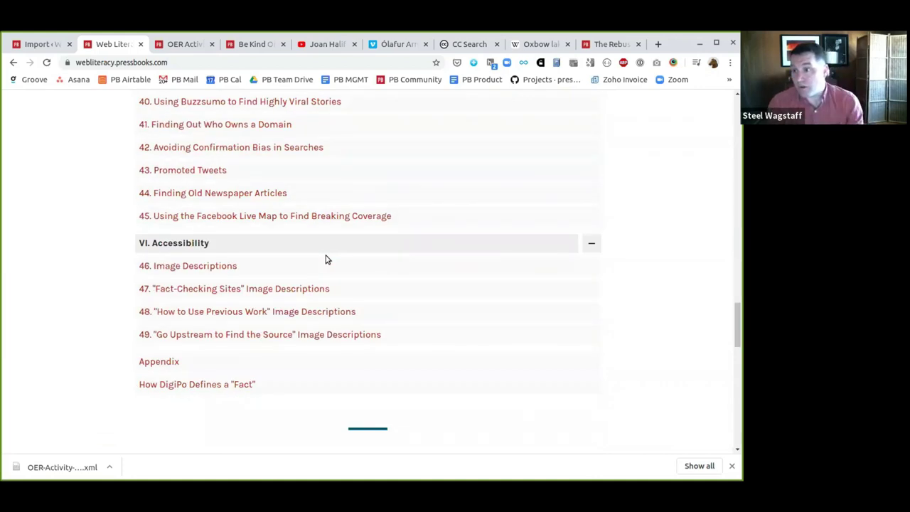
left_click(205, 63)
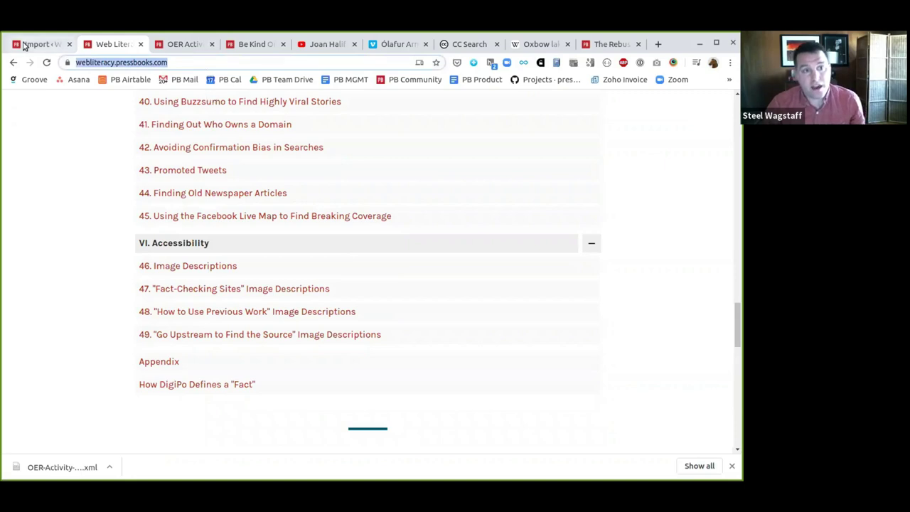
left_click(24, 46)
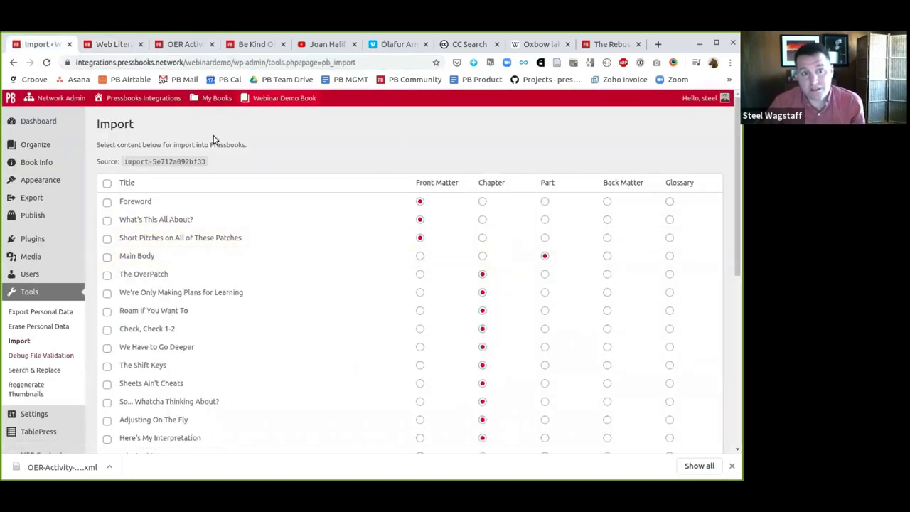
Clone the Web Literacy book from its URL into the target address webliteracy.
mouse_move(209, 101)
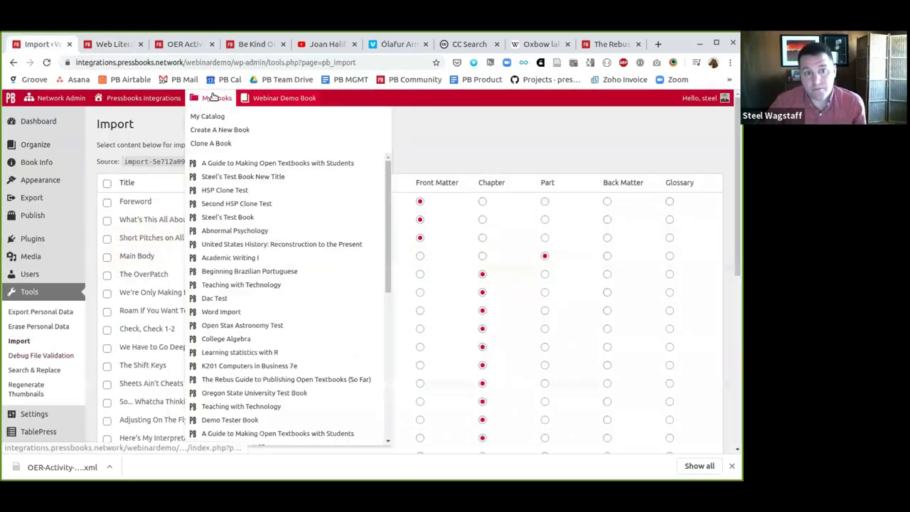
left_click(215, 143)
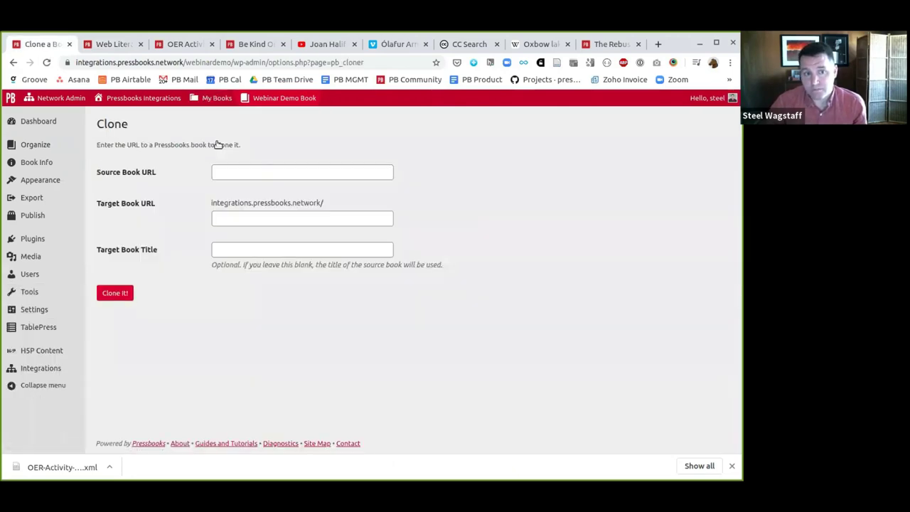
left_click(264, 170)
left_click(264, 269)
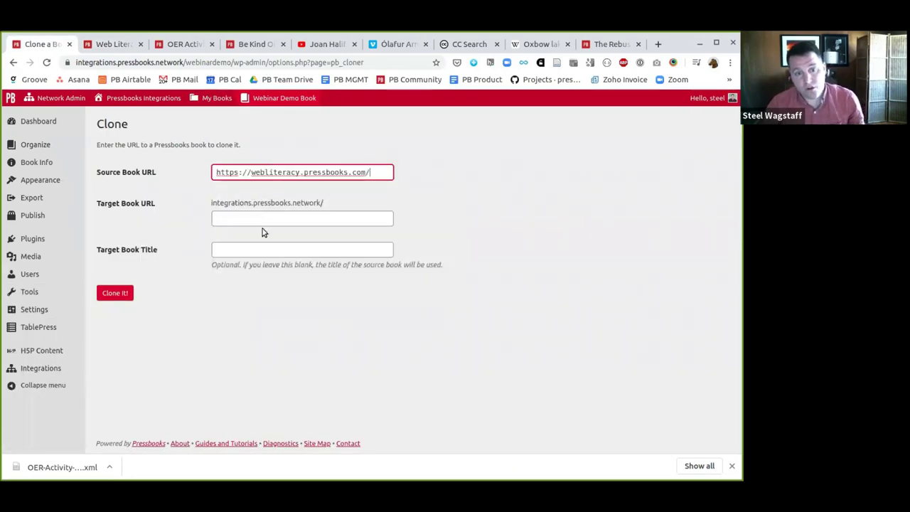
left_click(267, 219)
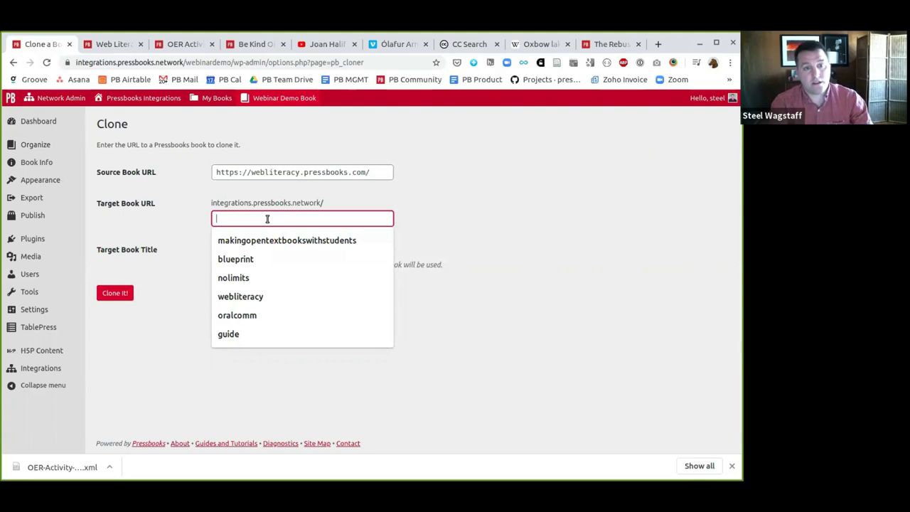
type("fact")
key("BackSpace")
key("BackSpace")
key("BackSpace")
key("BackSpace")
type("webliteracy")
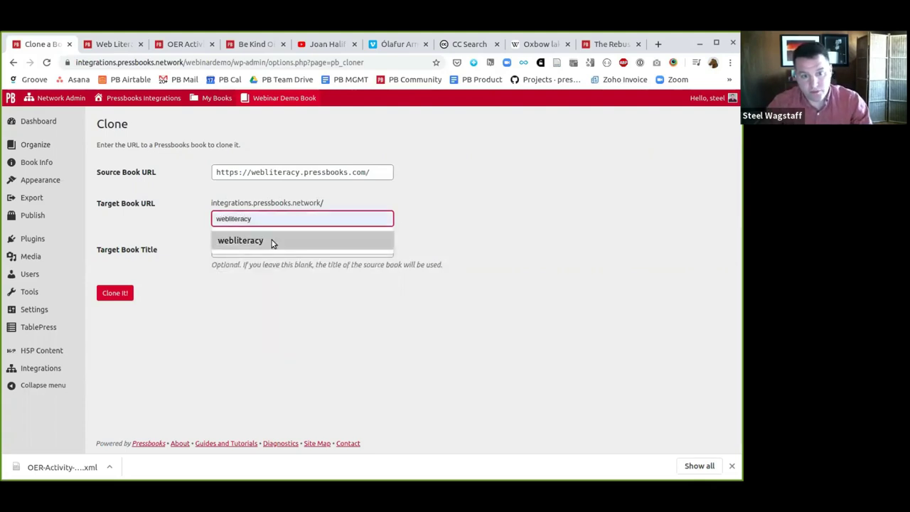
left_click(272, 240)
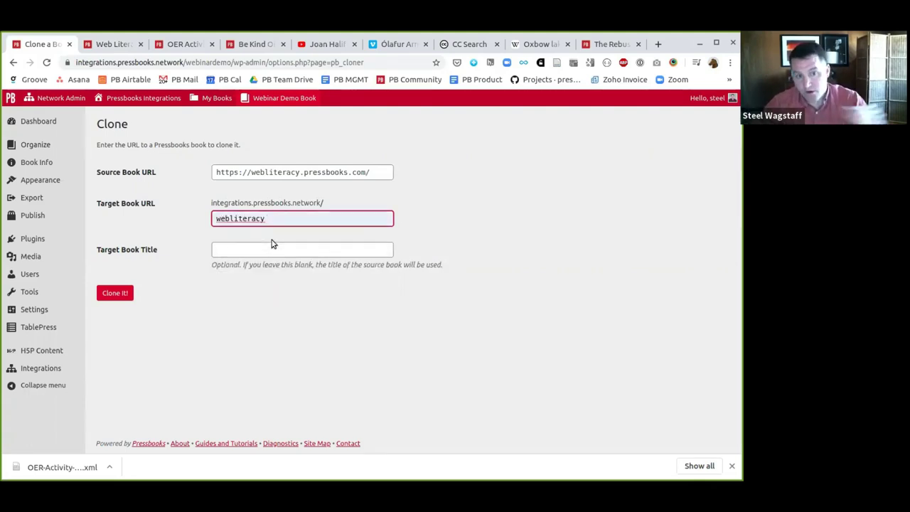
left_click(110, 292)
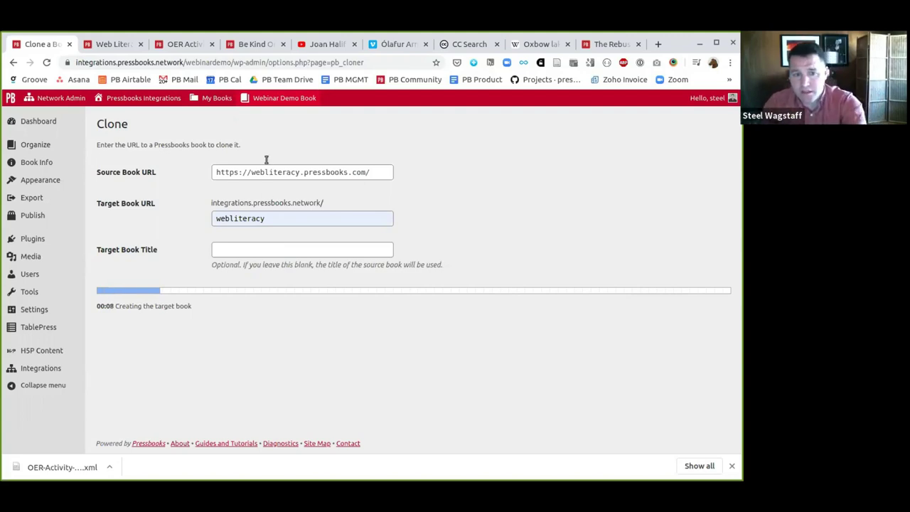
Follow the clone's progress until 49 chapters and 114 media attachments are copied.
left_click(246, 174)
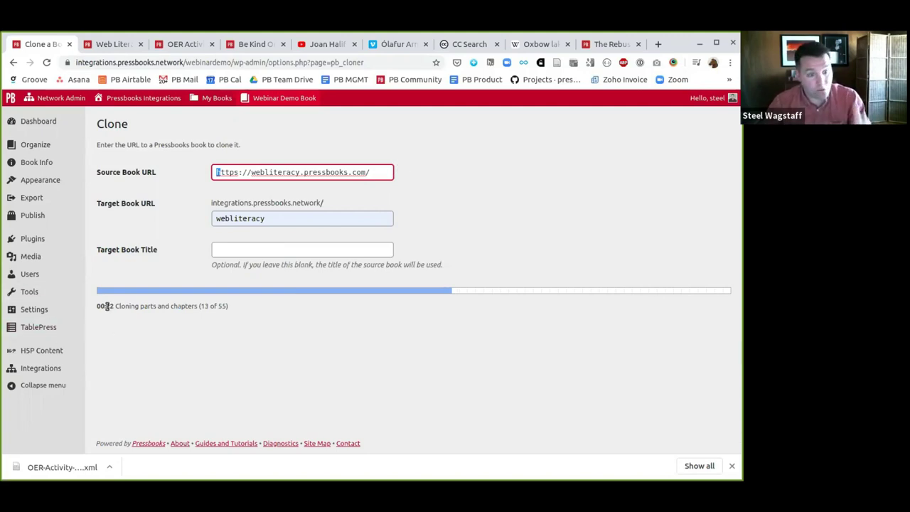
left_click_drag(115, 306, 240, 310)
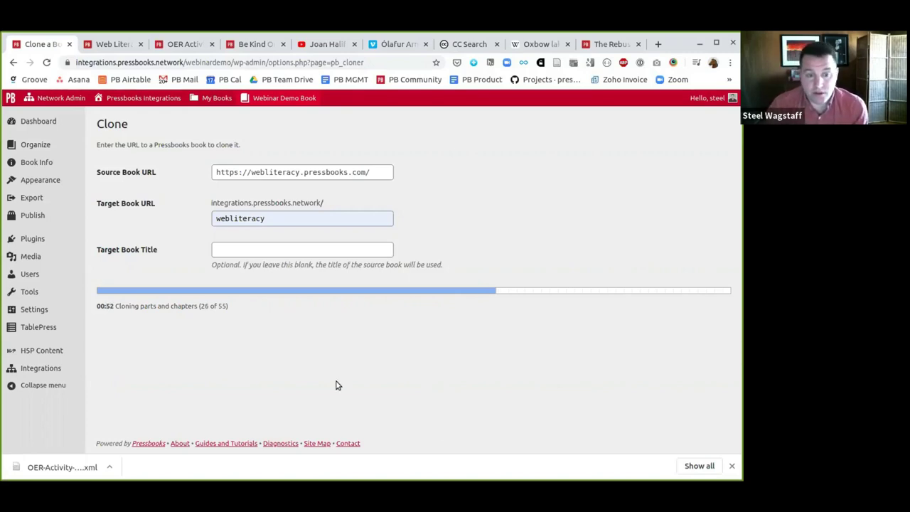
left_click(732, 466)
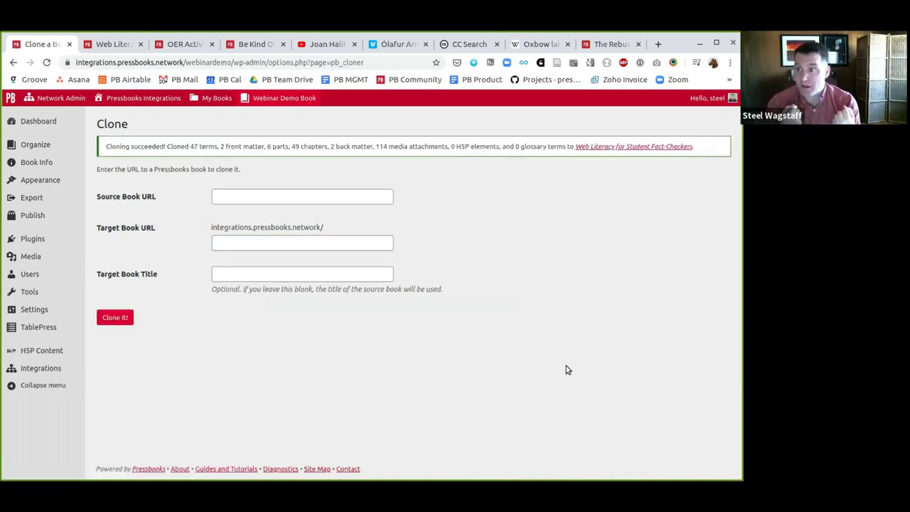
Open the Pressbooks user guide in a new browser tab.
key("ctrl+t")
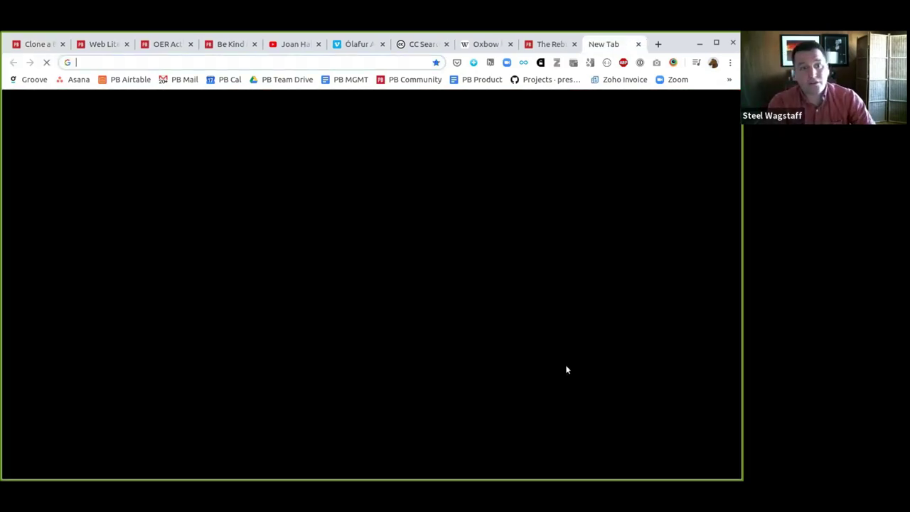
type("guid")
key("Return")
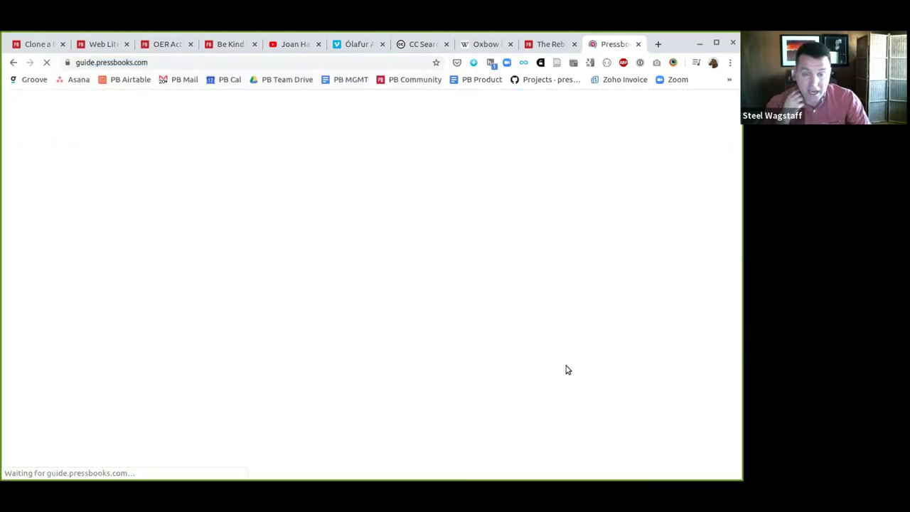
left_click(320, 63)
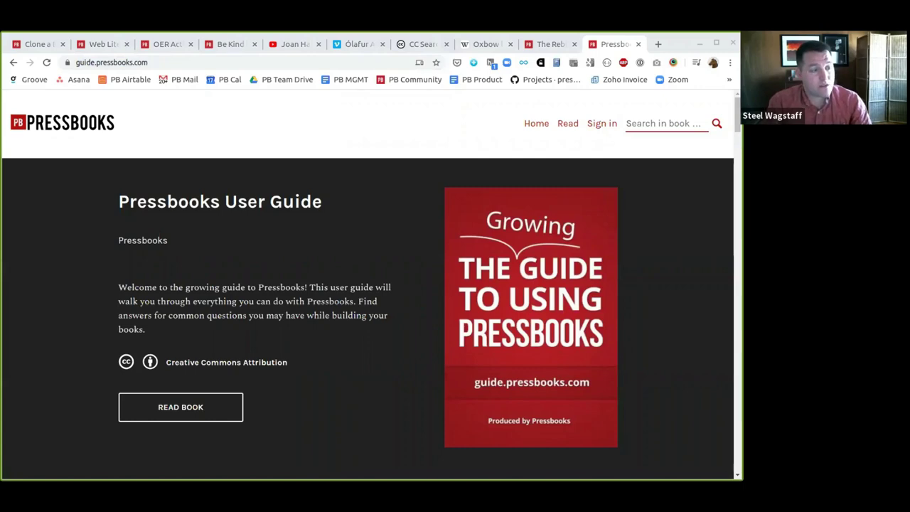
scroll(320, 283, "down", 15)
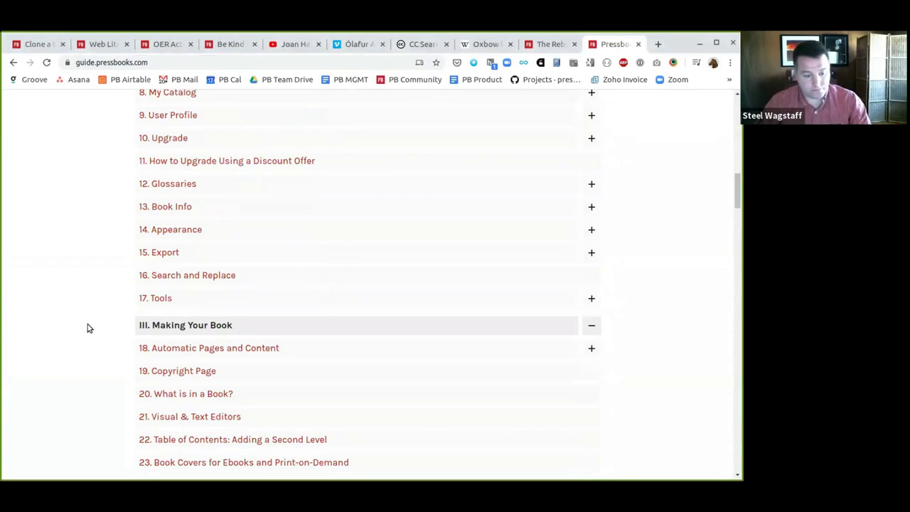
Find 'short' in the guide contents, open Shortcodes, and highlight the [heading] example tags.
key("ctrl+f")
type("short")
left_click(190, 287)
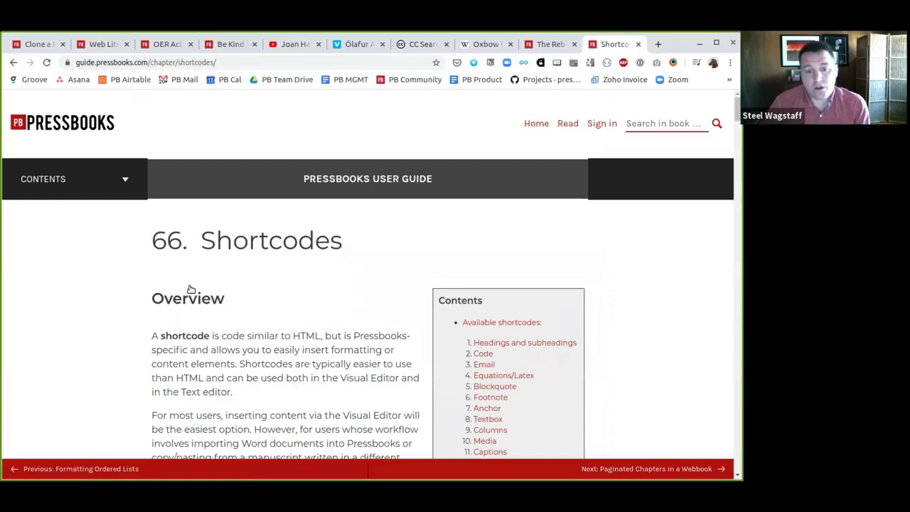
scroll(176, 361, "down", 2)
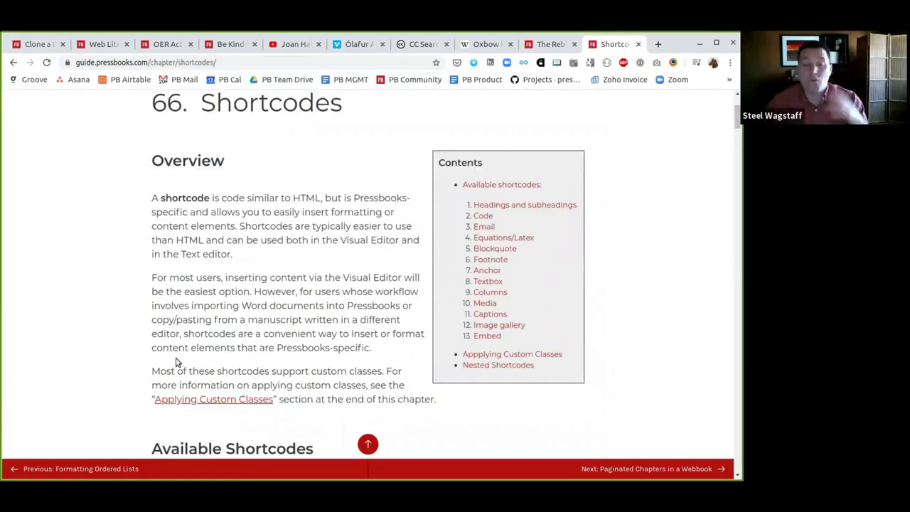
scroll(177, 360, "down", 2)
scroll(178, 305, "down", 3)
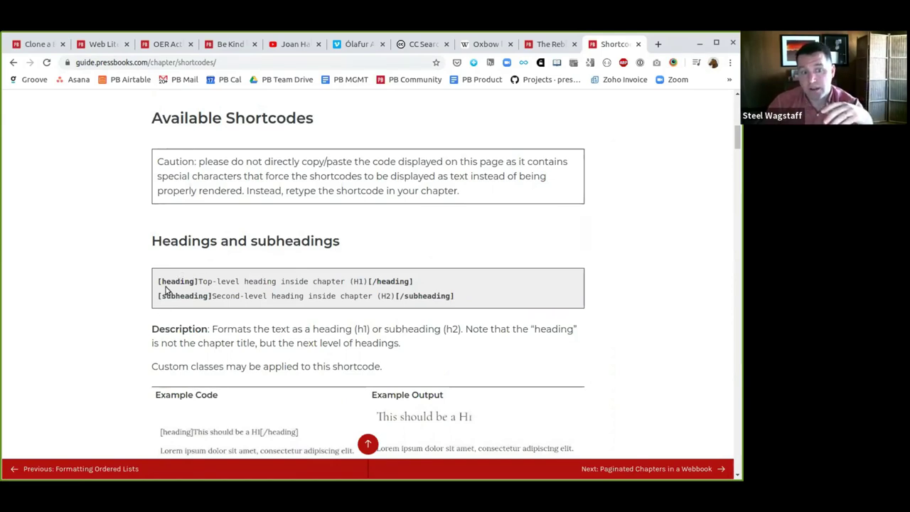
mouse_move(158, 281)
left_mouse_down()
mouse_move(212, 281)
mouse_move(157, 282)
left_mouse_up()
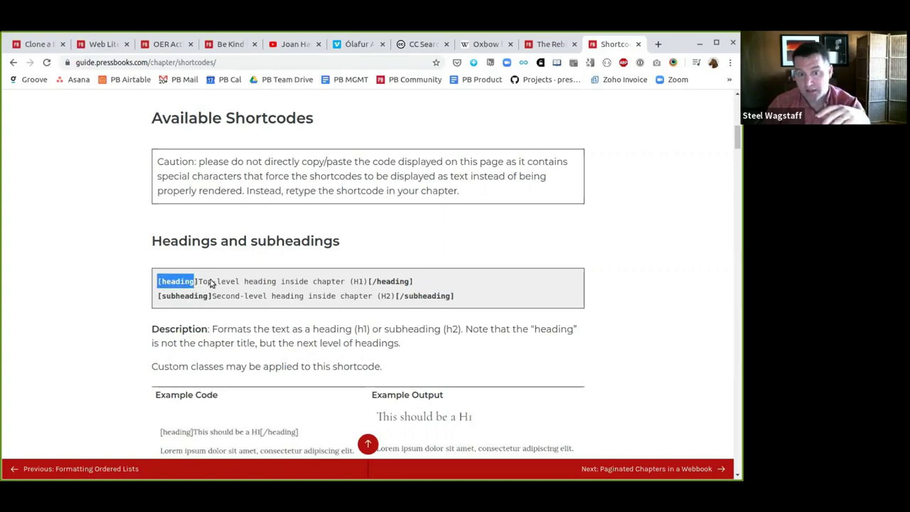
left_click_drag(368, 281, 410, 281)
Scroll through the shortcode reference down to the Footnotes example.
scroll(429, 268, "down", 2)
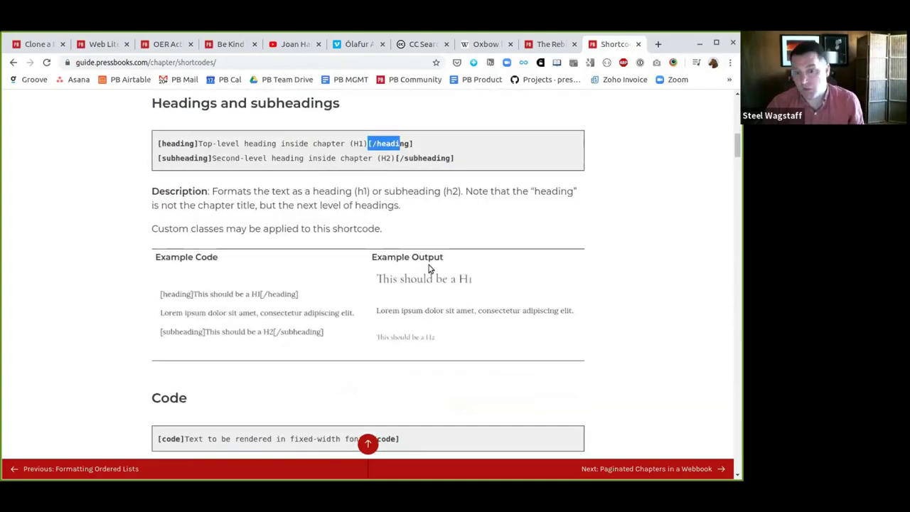
scroll(433, 271, "down", 3)
scroll(437, 275, "down", 3)
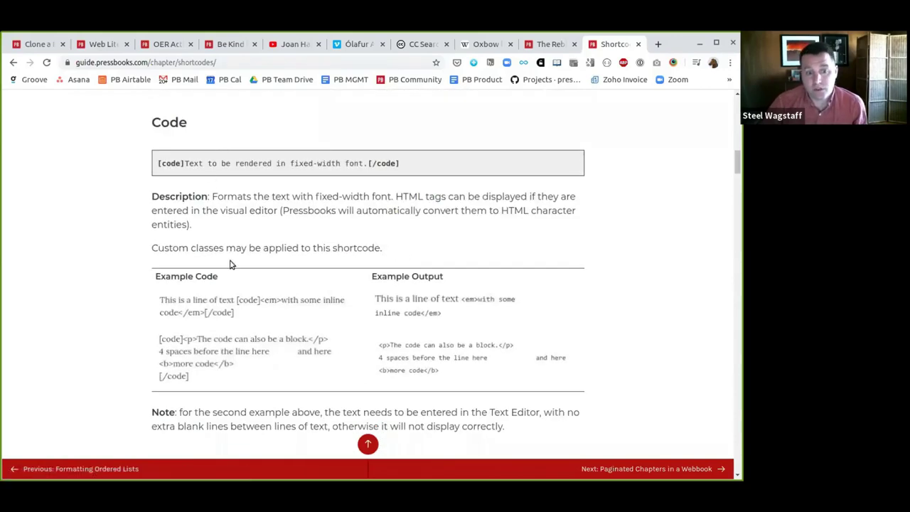
scroll(228, 258, "down", 5)
scroll(200, 260, "down", 5)
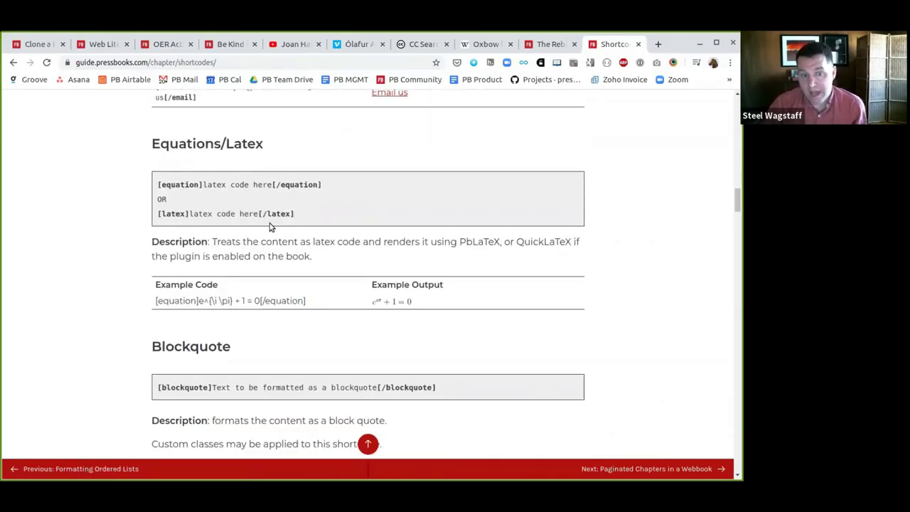
scroll(270, 226, "down", 3)
scroll(272, 219, "down", 5)
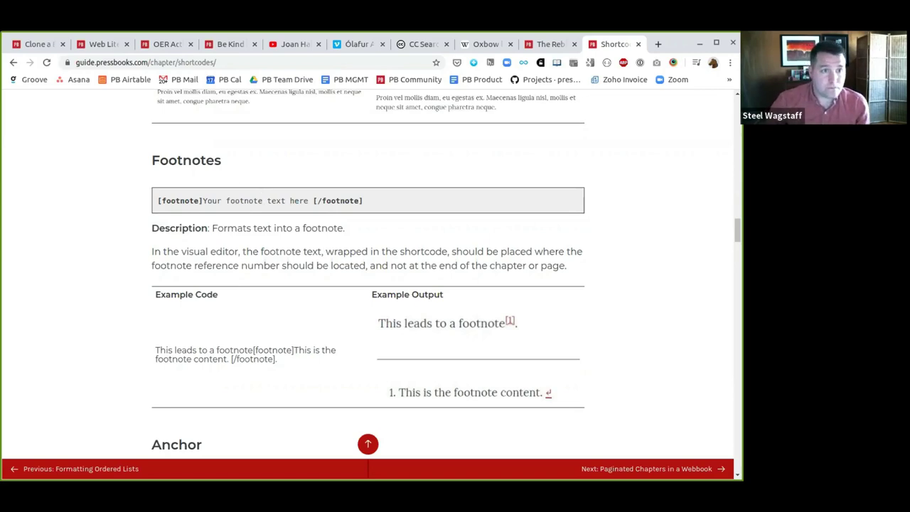
Open the cloned webliteracy book from the Clone page and visit its public home page.
left_click(39, 44)
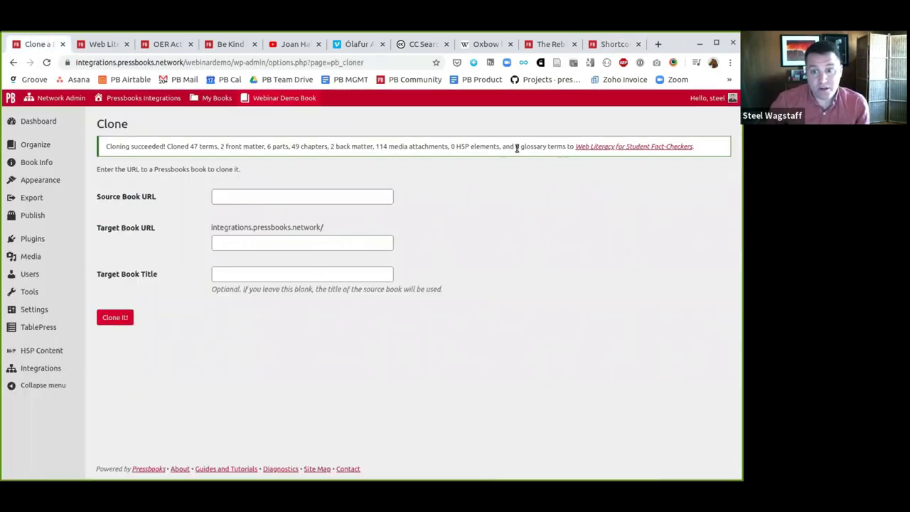
left_click(591, 148)
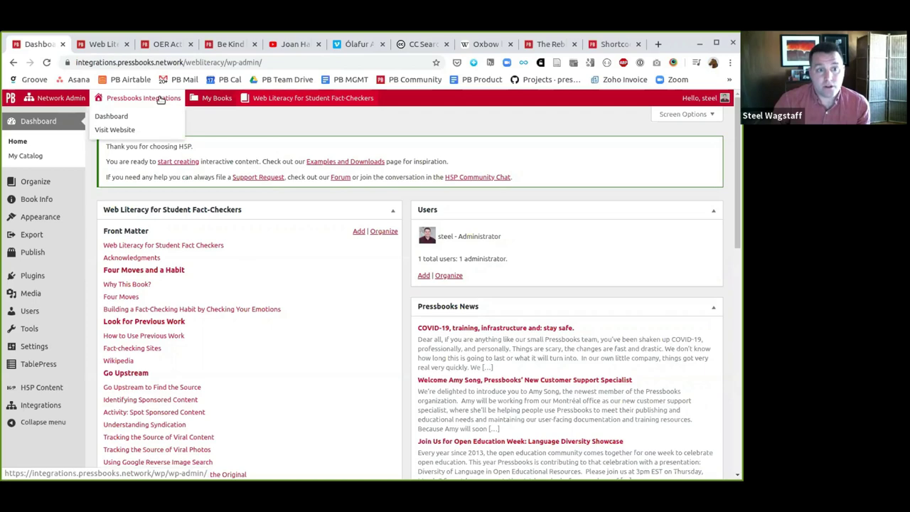
left_click(271, 116)
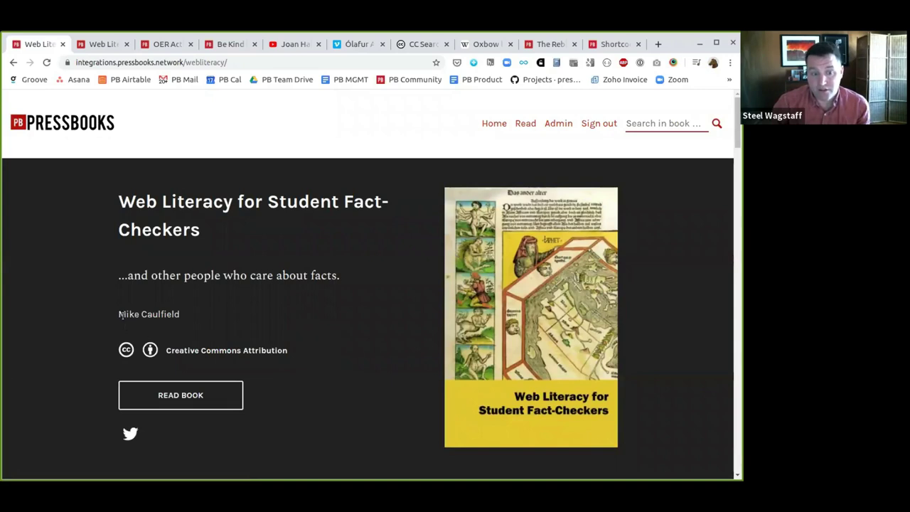
left_click_drag(119, 314, 198, 313)
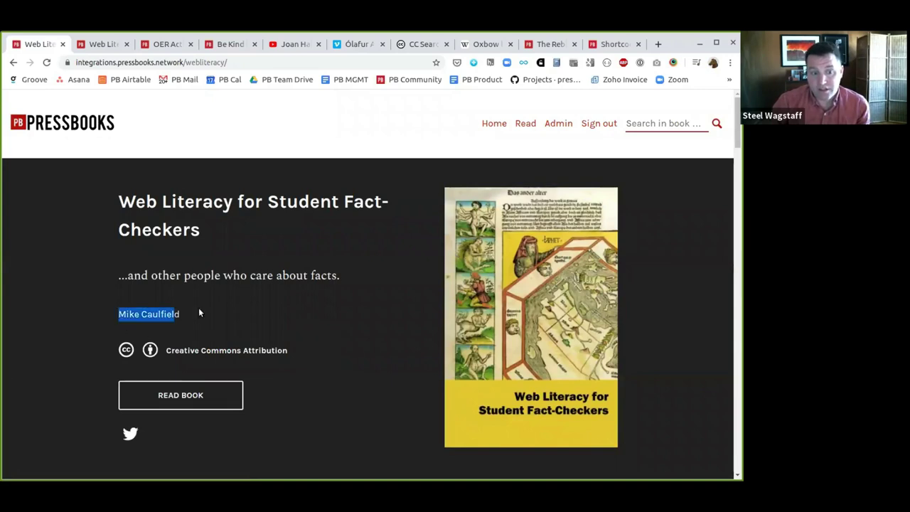
left_click(168, 350)
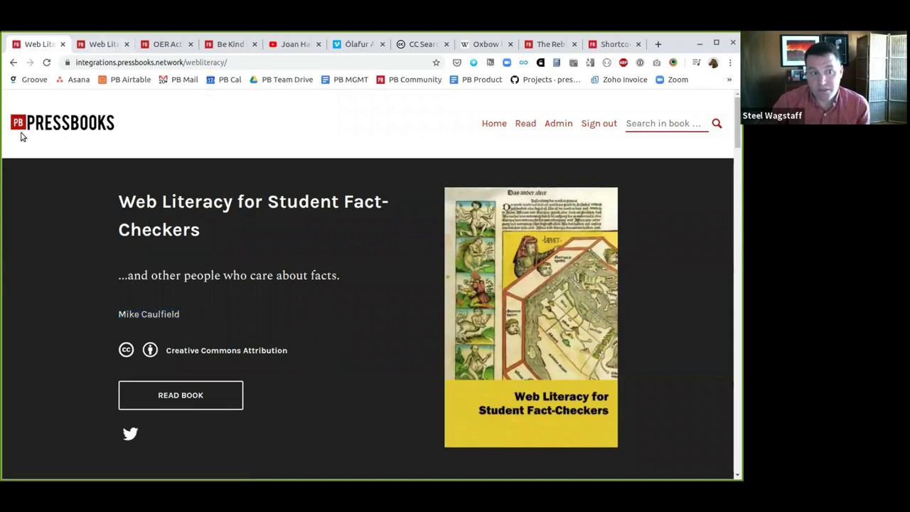
Compare against the original book and highlight the clone's Book Source note about differences.
left_click(77, 62)
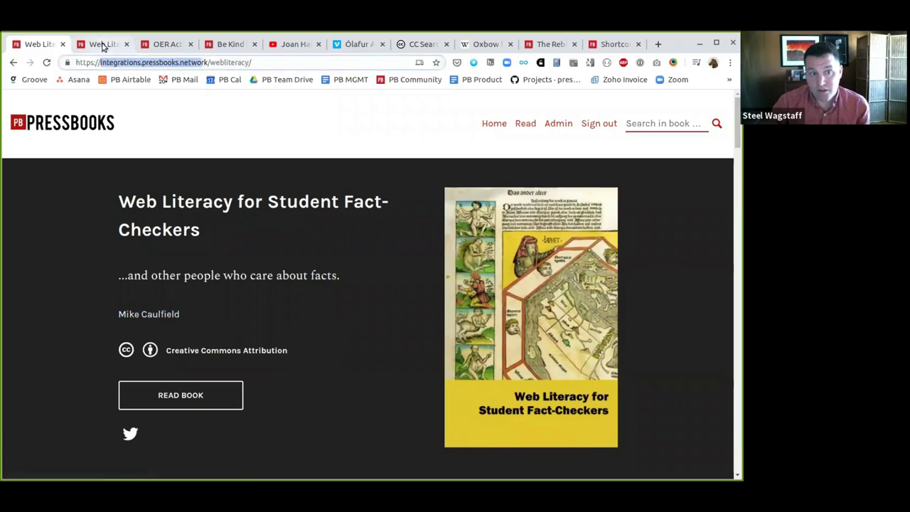
left_click(101, 44)
left_click(32, 50)
scroll(270, 288, "down", 15)
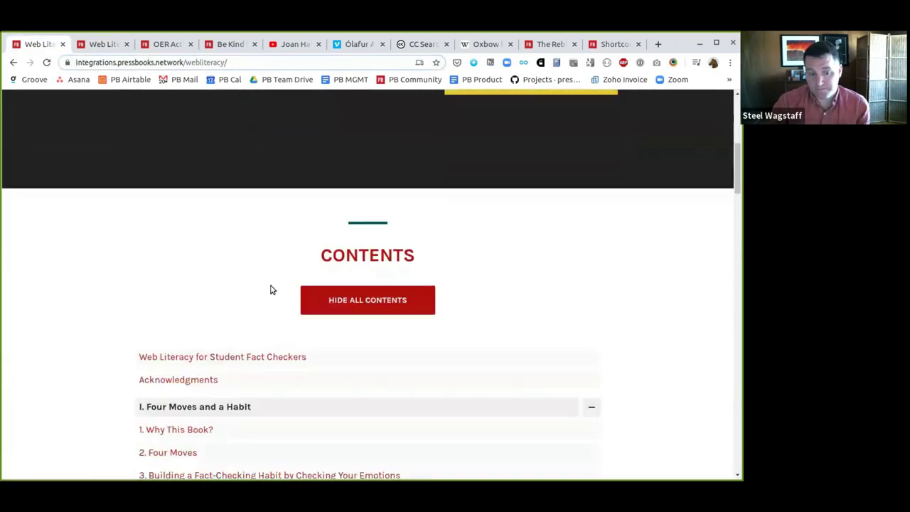
scroll(270, 289, "down", 16)
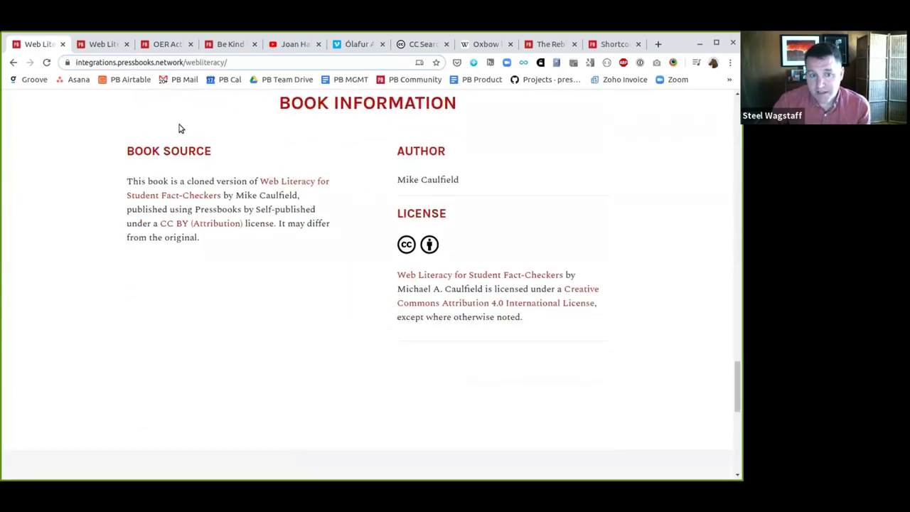
left_click_drag(116, 146, 299, 249)
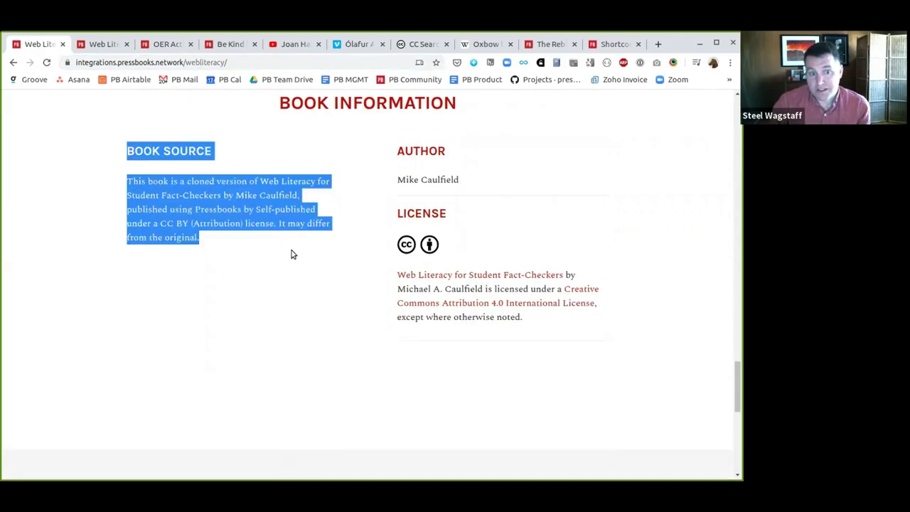
left_click(122, 185)
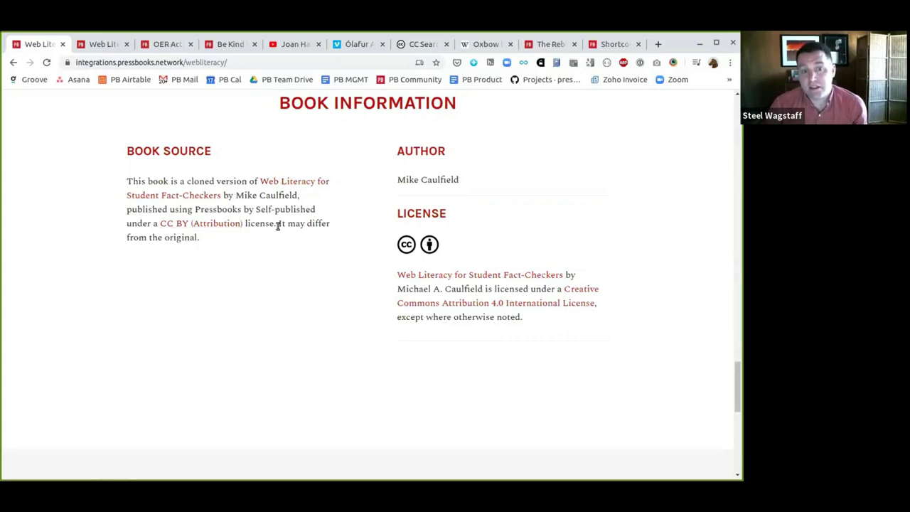
left_click_drag(278, 225, 315, 255)
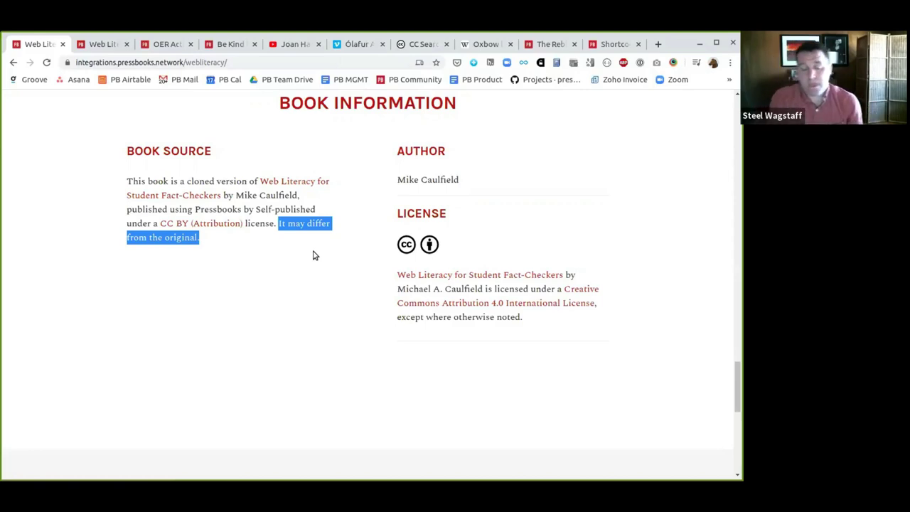
Close the original Web Literacy book's tab and return to the clone.
scroll(315, 256, "up", 20)
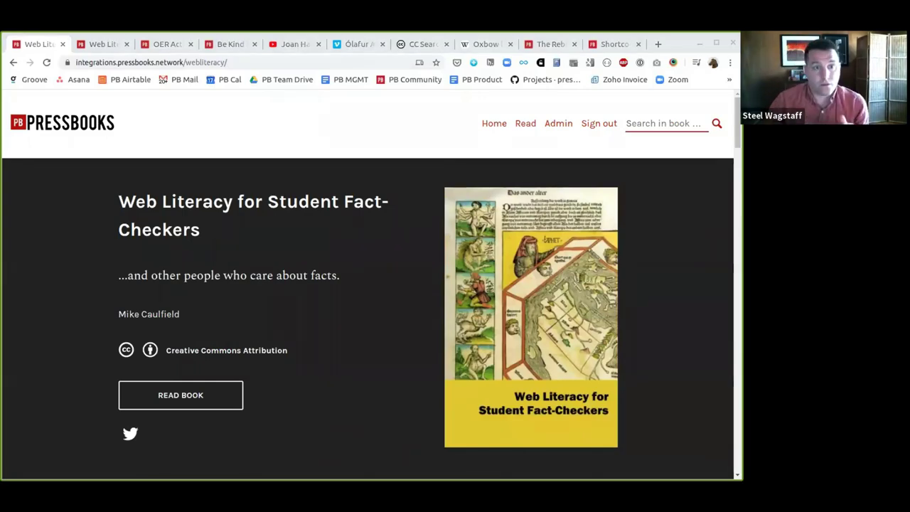
left_click(103, 44)
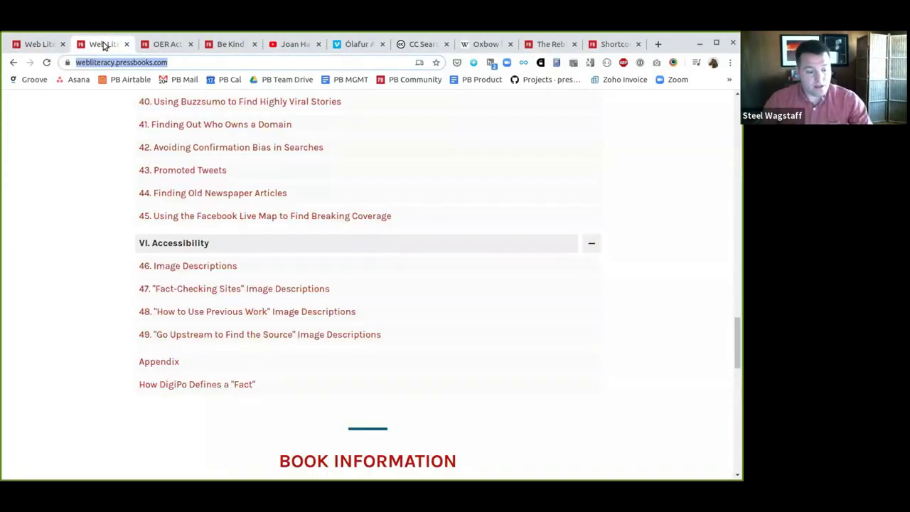
key("ctrl+w")
left_click(49, 45)
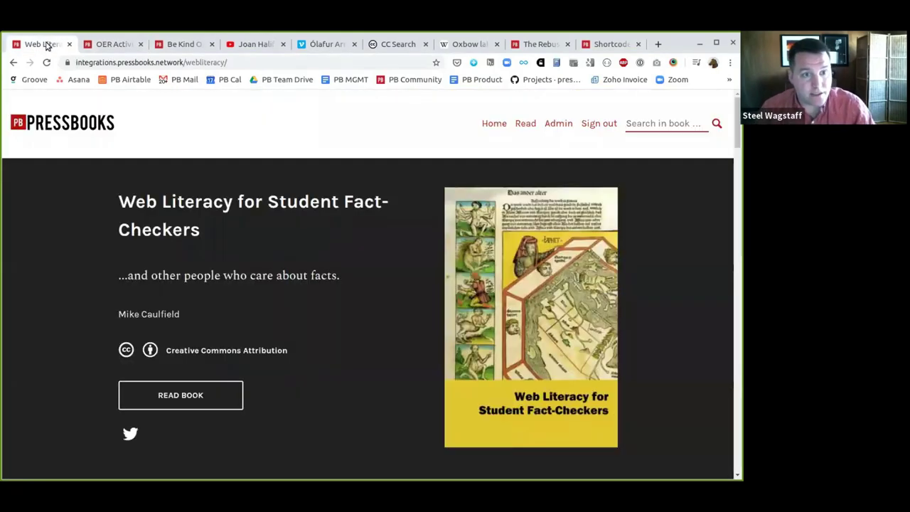
Go to Webinar Demo Book's Organize page via Admin and My Books, scrolling to its back matter.
left_click(562, 125)
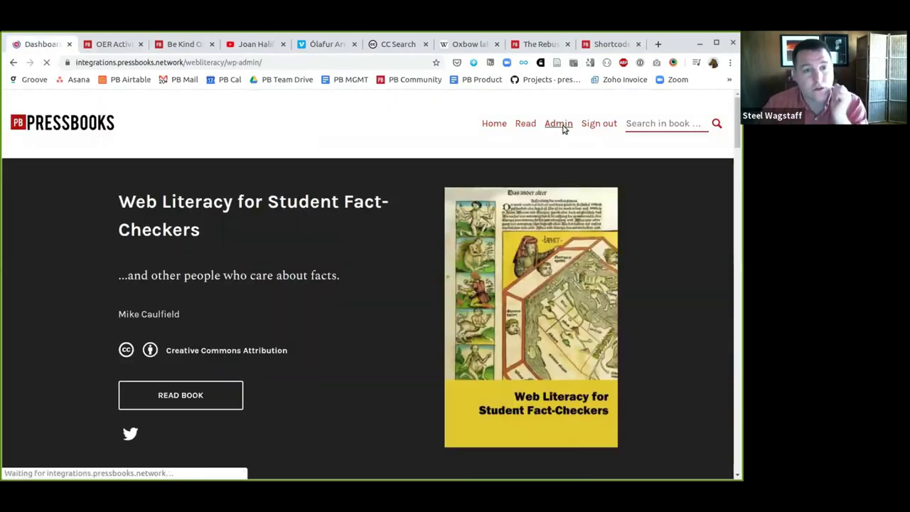
mouse_move(151, 99)
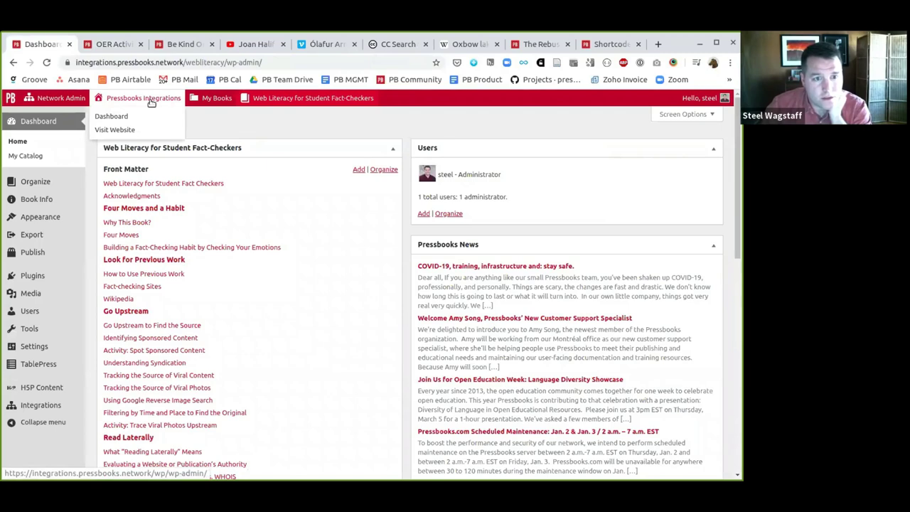
mouse_move(194, 95)
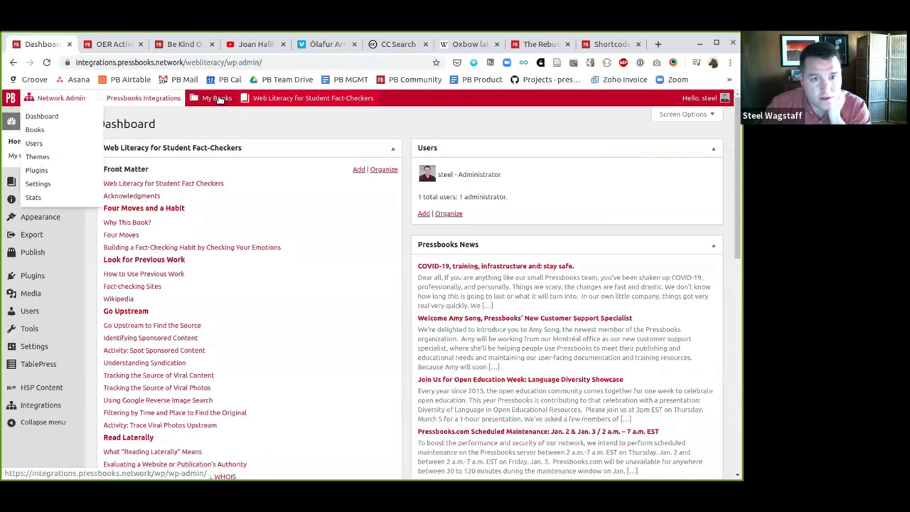
scroll(254, 218, "down", 10)
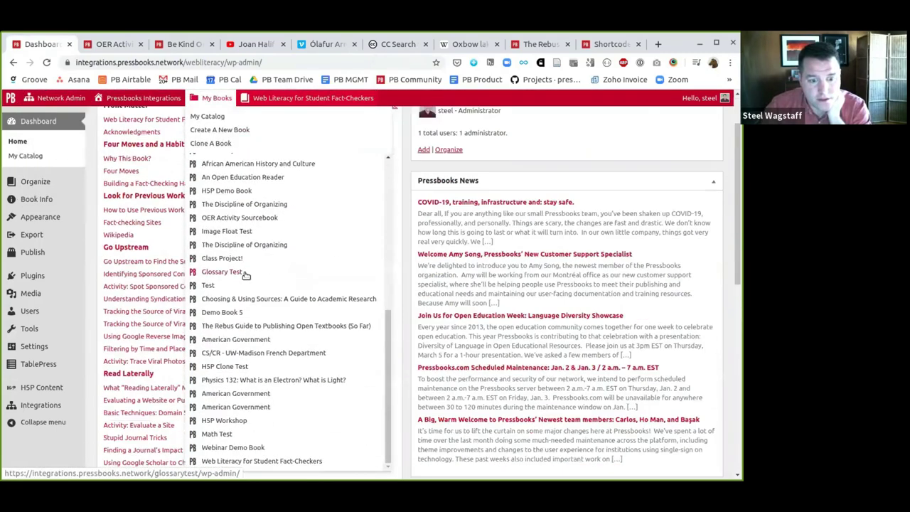
left_click(252, 448)
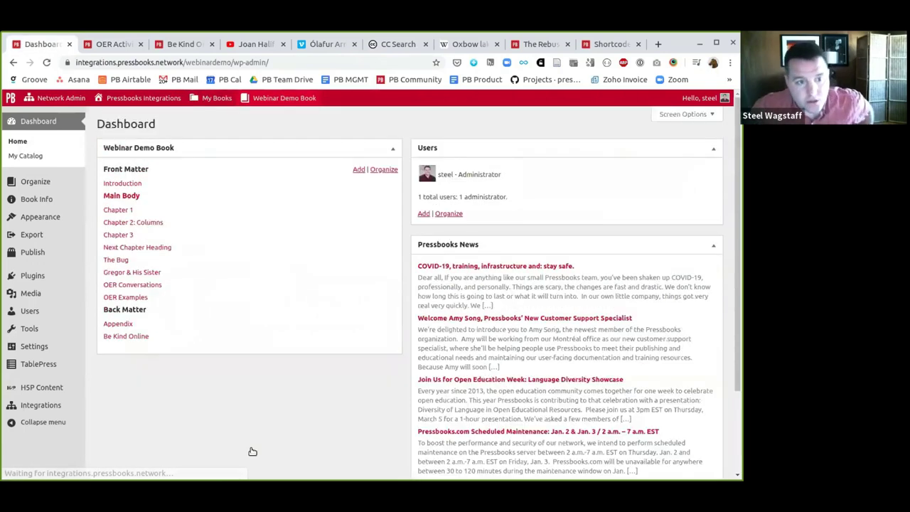
left_click(30, 186)
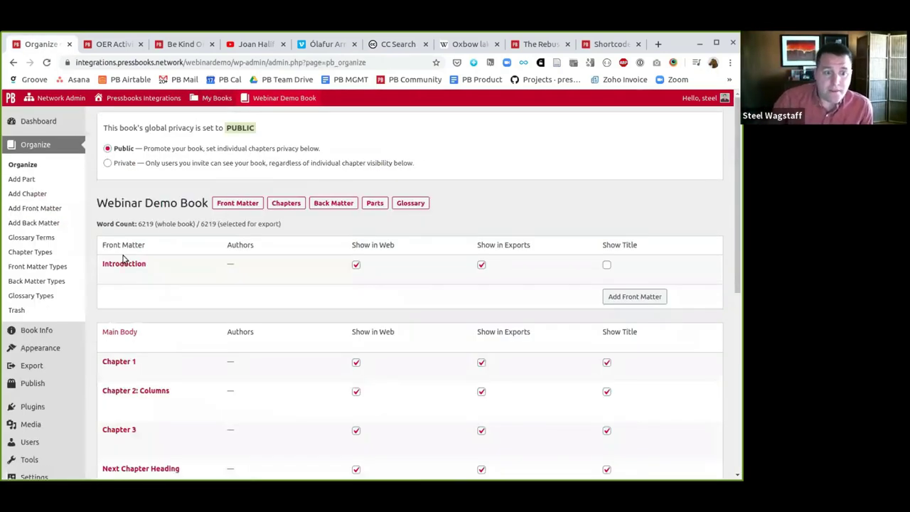
scroll(169, 357, "down", 3)
scroll(169, 357, "down", 3)
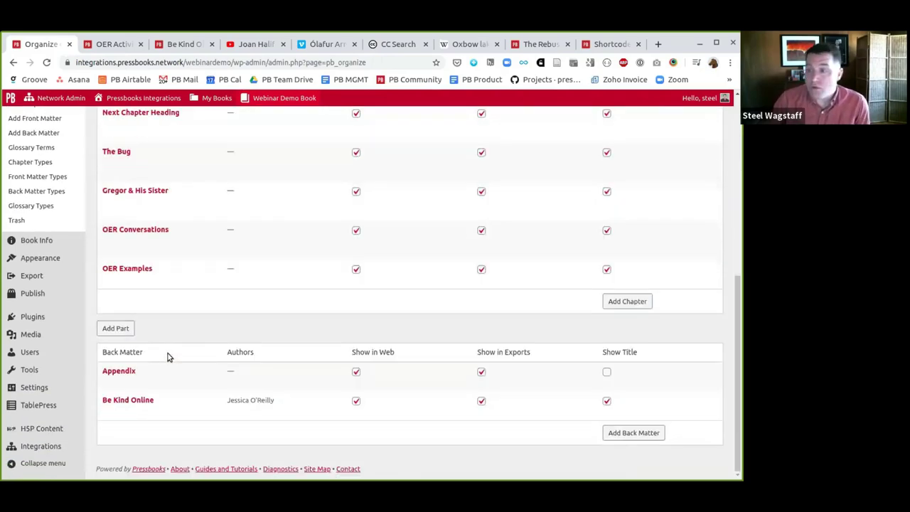
Create a part titled 'Section II: Demo Fun!' with Add New Part and save it.
left_click(115, 328)
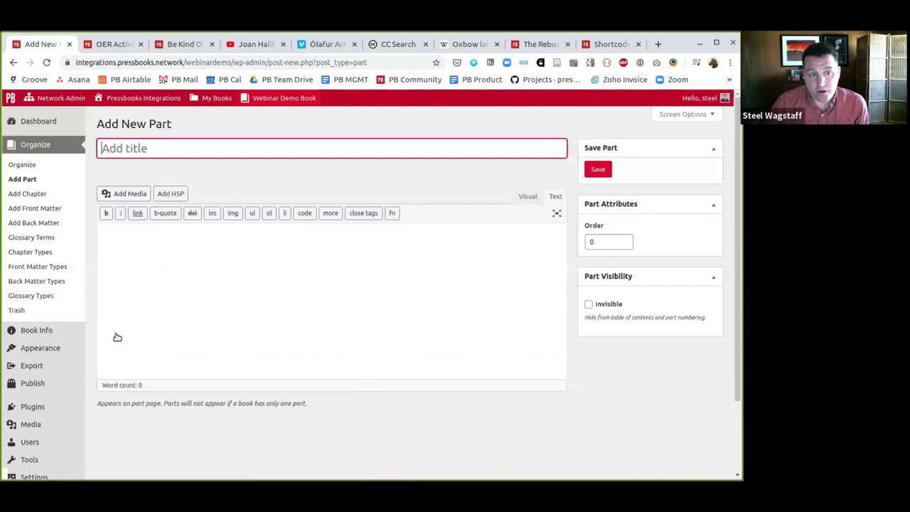
left_click(225, 145)
type("Section Ii:")
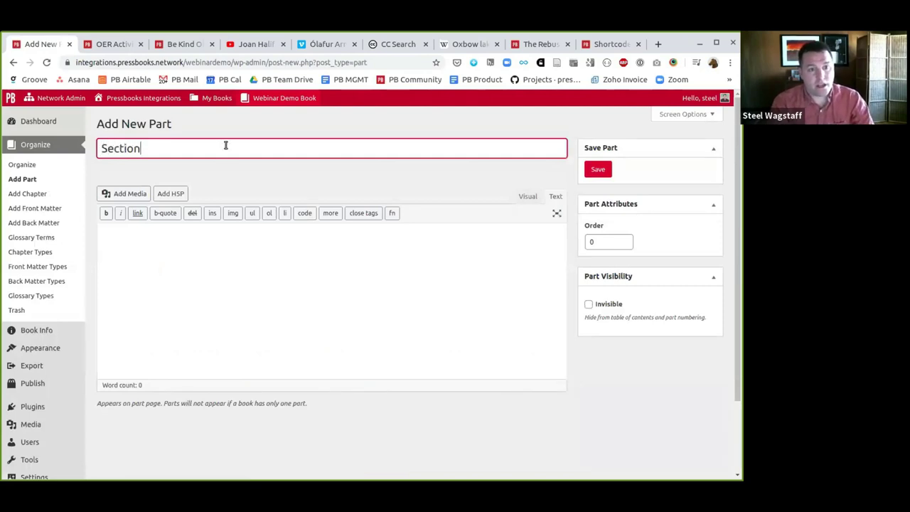
key("BackSpace")
key("BackSpace")
key("BackSpace")
type("I; ")
type(":")
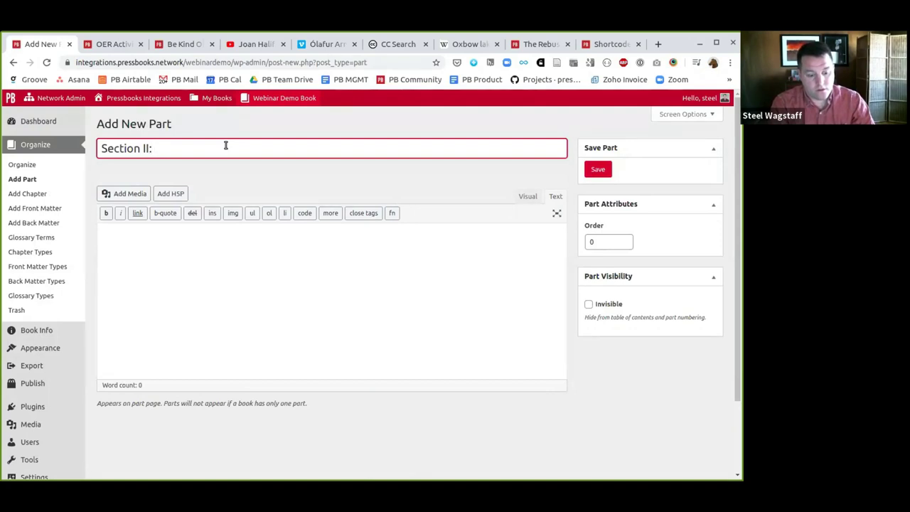
type("De")
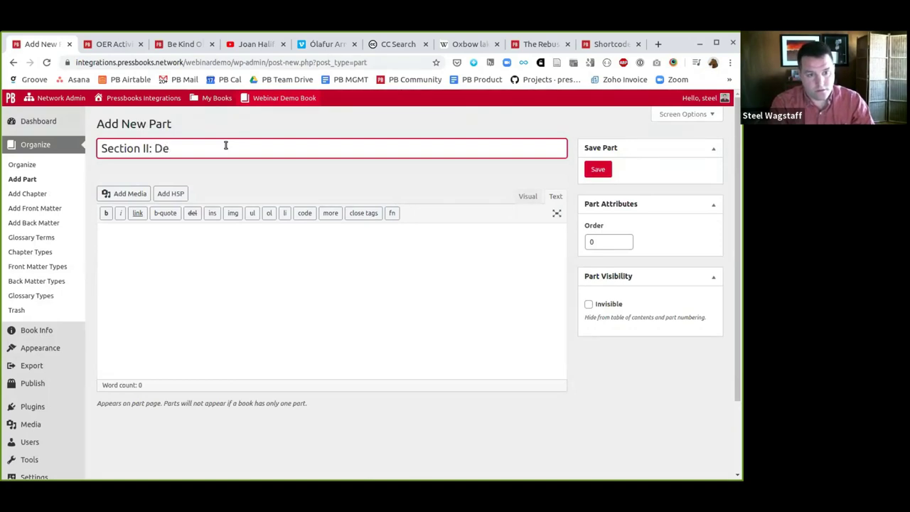
type("mo Fun!")
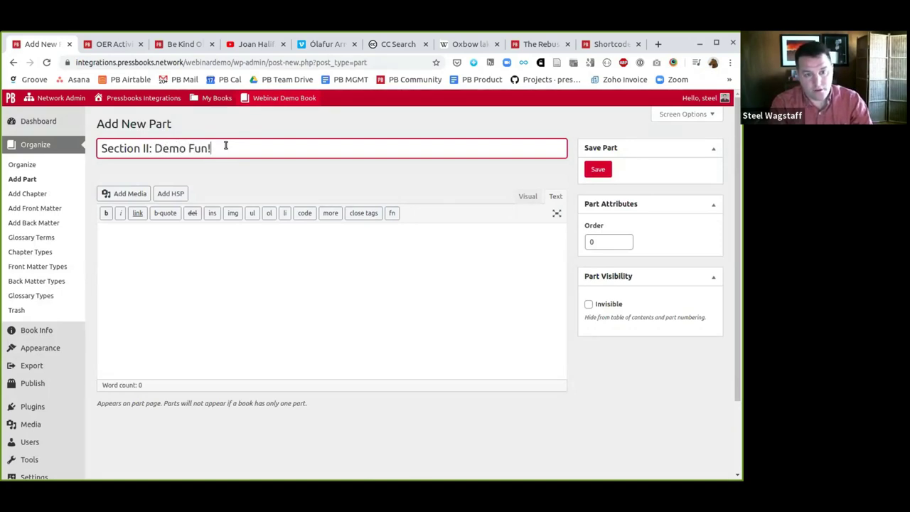
left_click(598, 170)
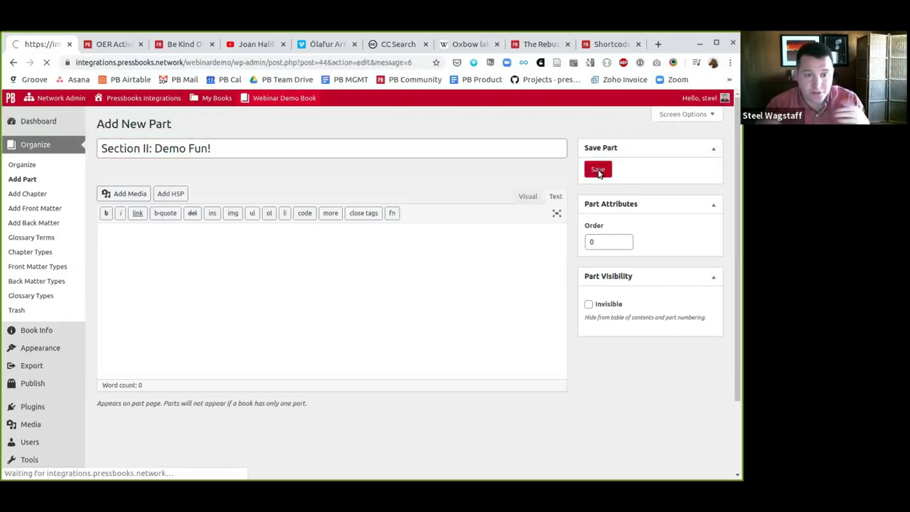
Drag OER Conversations and OER Examples into Section II, then move OER Examples up.
left_click(29, 166)
scroll(218, 255, "down", 5)
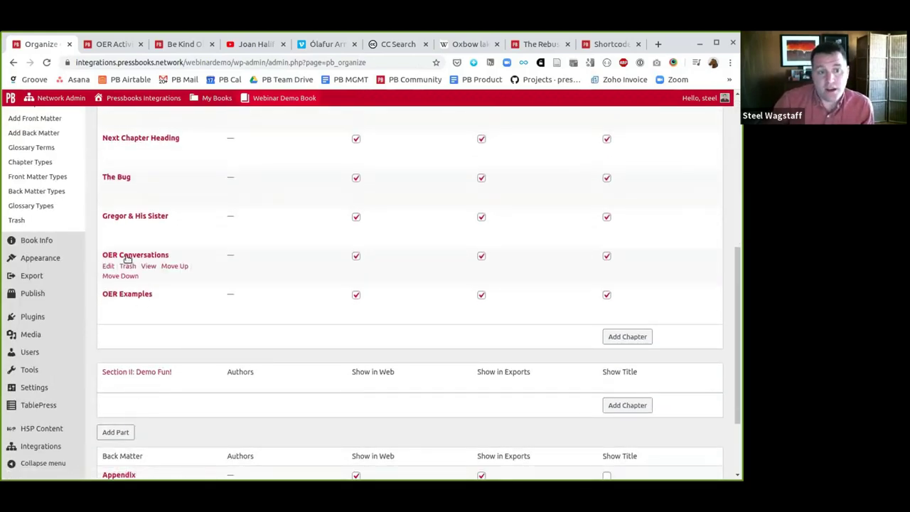
left_click_drag(123, 256, 136, 361)
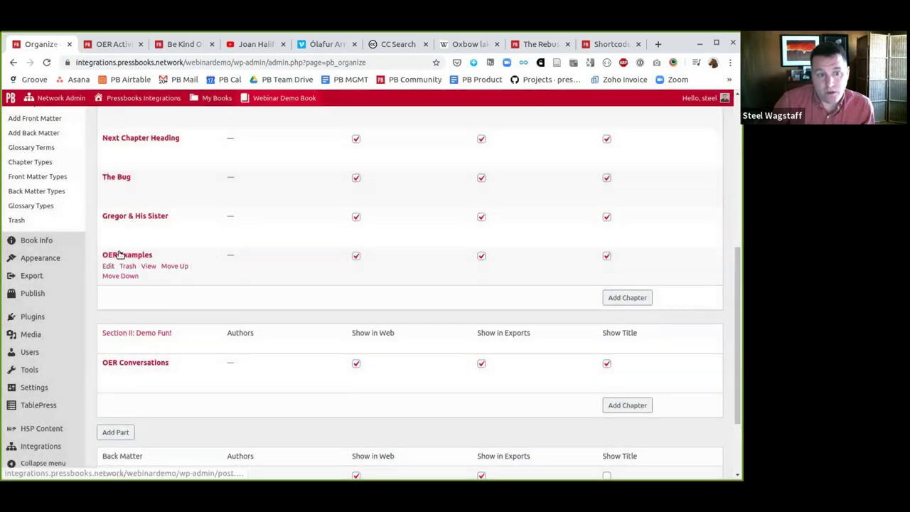
left_click_drag(119, 254, 149, 376)
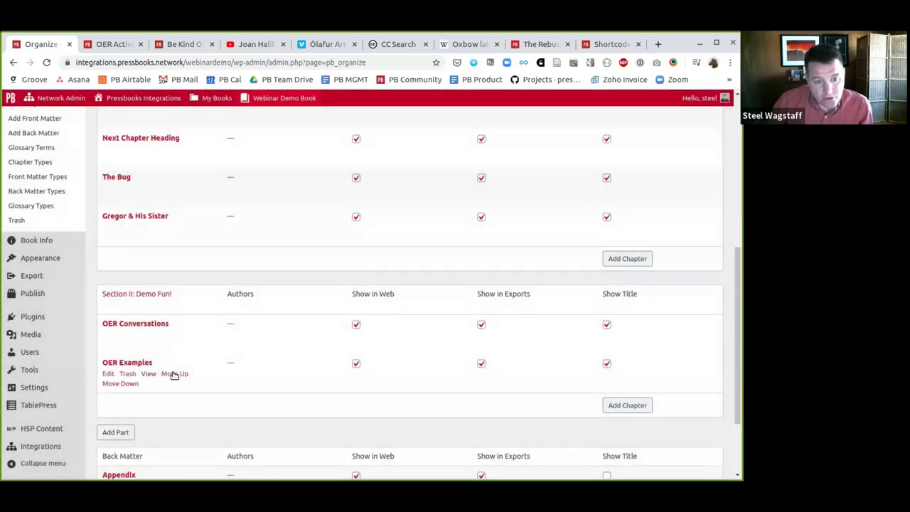
left_click(175, 374)
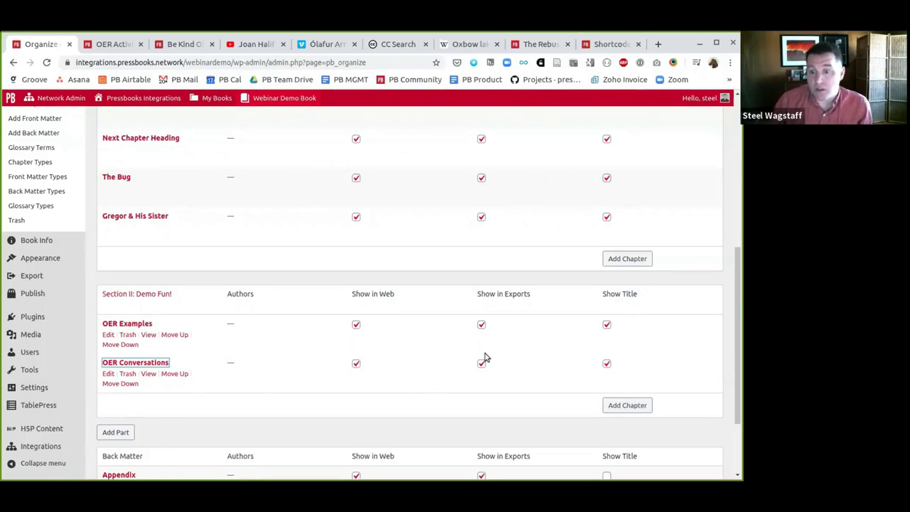
Create the chapter 'Demonstration of the Editor' under Section II and place the caret in its body.
left_click(627, 410)
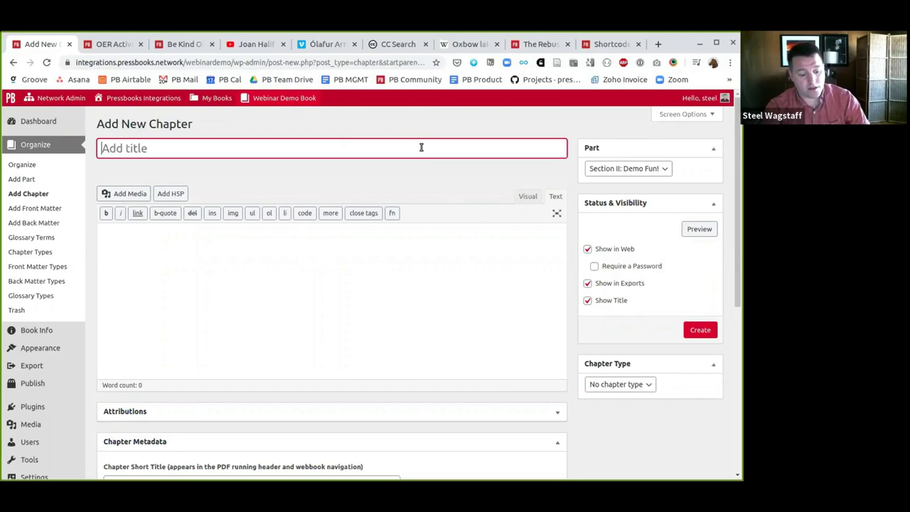
type("Demonst")
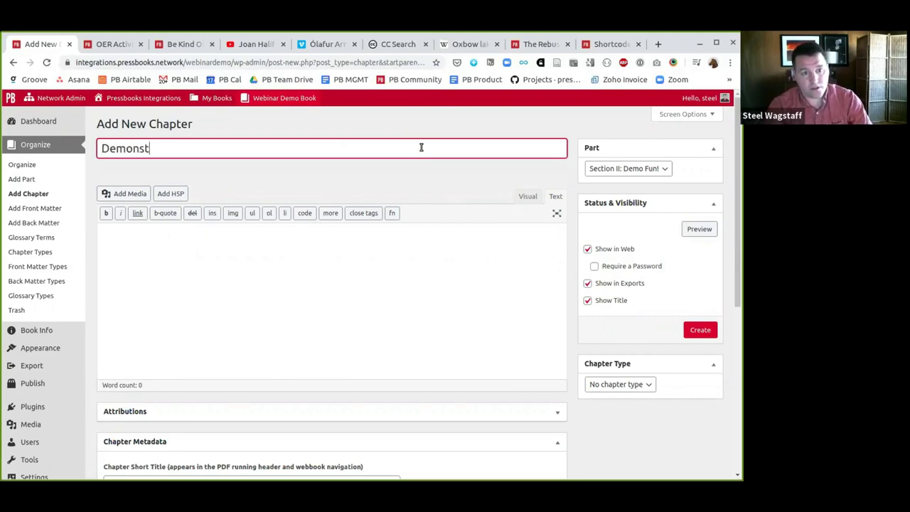
type("ration of ")
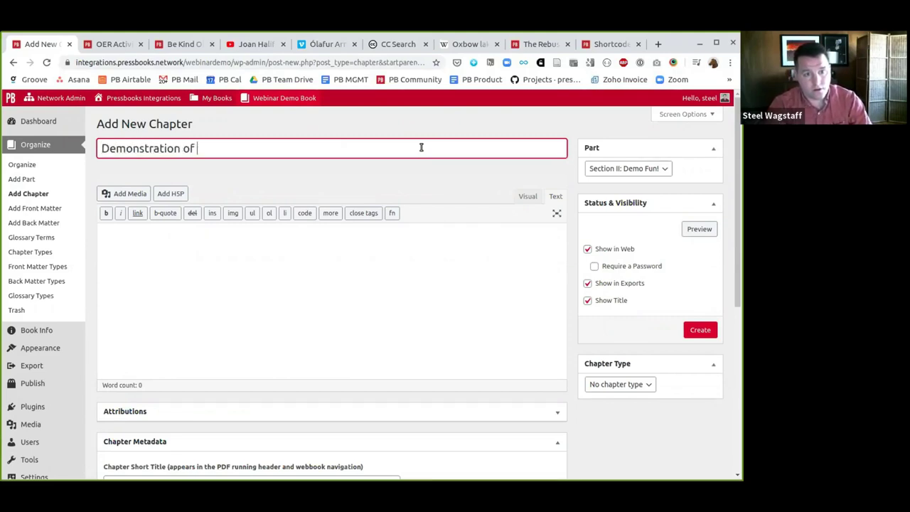
type("the Editor")
left_click(700, 331)
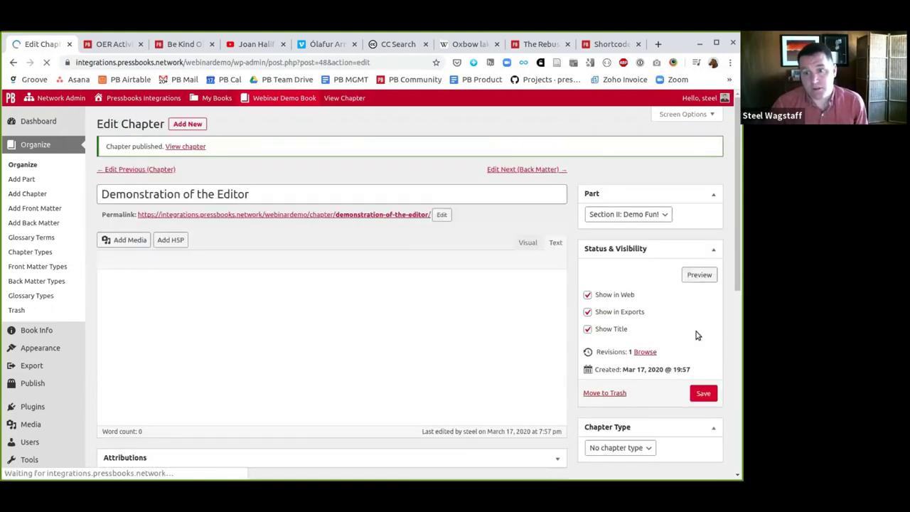
left_click(223, 311)
scroll(256, 270, "down", 2)
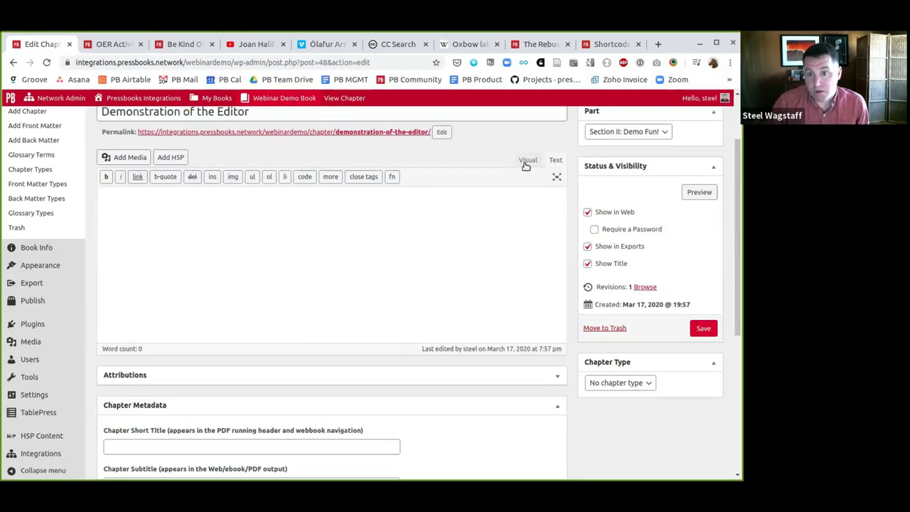
In the Visual editor, add the Heading 1 'Music around the world'.
left_click(526, 163)
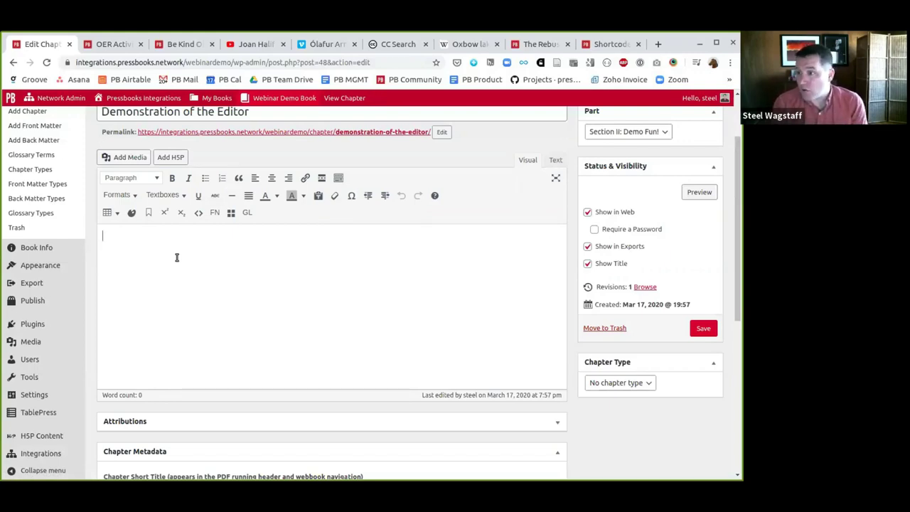
left_click(134, 179)
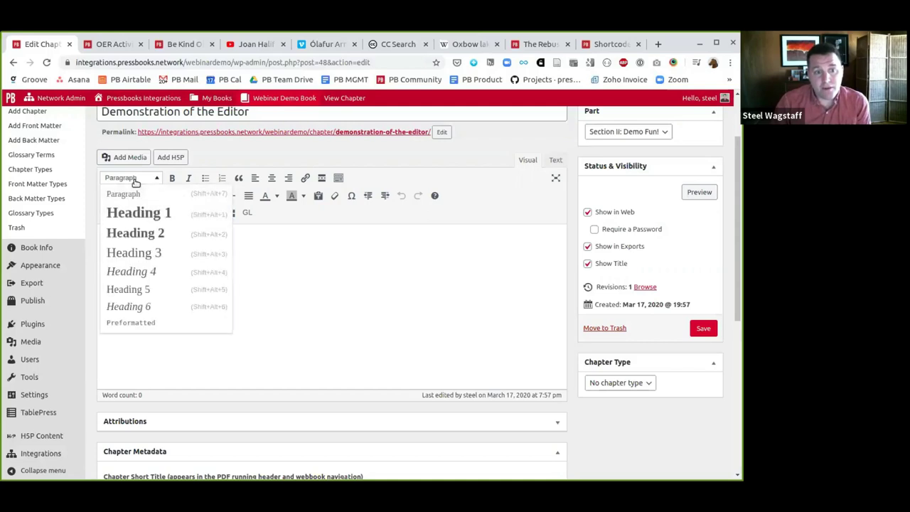
left_click(141, 216)
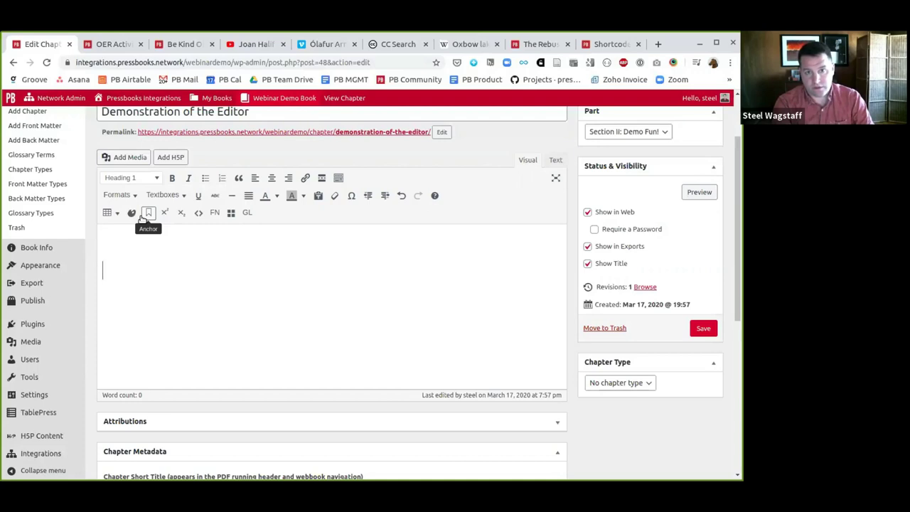
type("M")
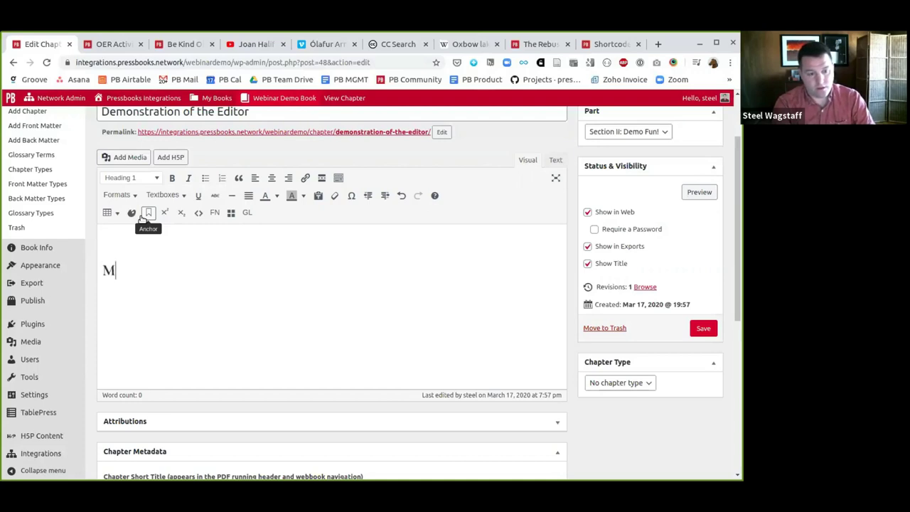
type("usic around the world")
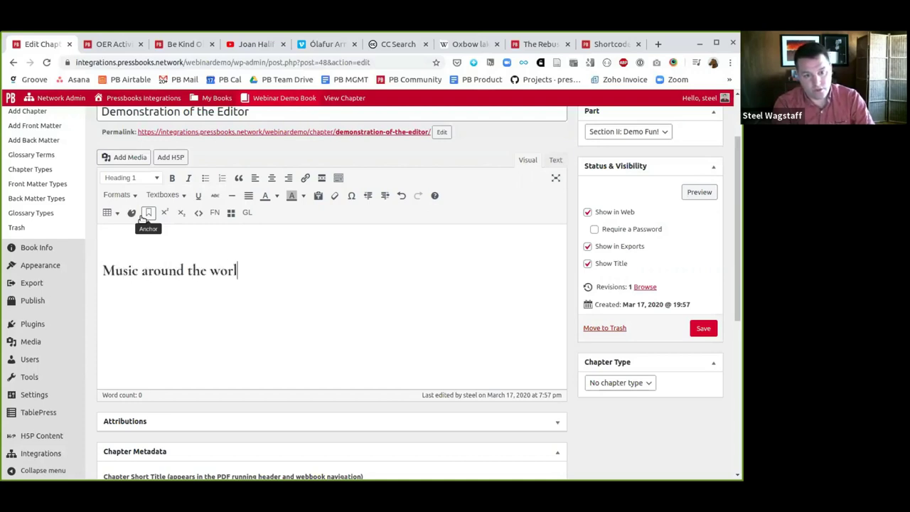
key("Return")
Type the sentence 'There are many musical traditions in the world.' below the heading.
type("There rae m")
key("BackSpace")
key("BackSpace")
key("BackSpace")
key("BackSpace")
type("e mamn")
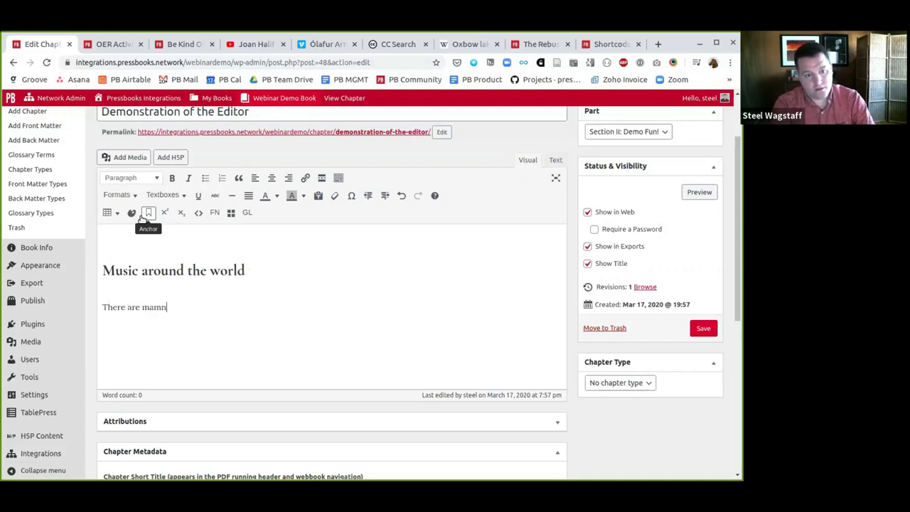
key("BackSpace")
key("BackSpace")
type("ny musical traid")
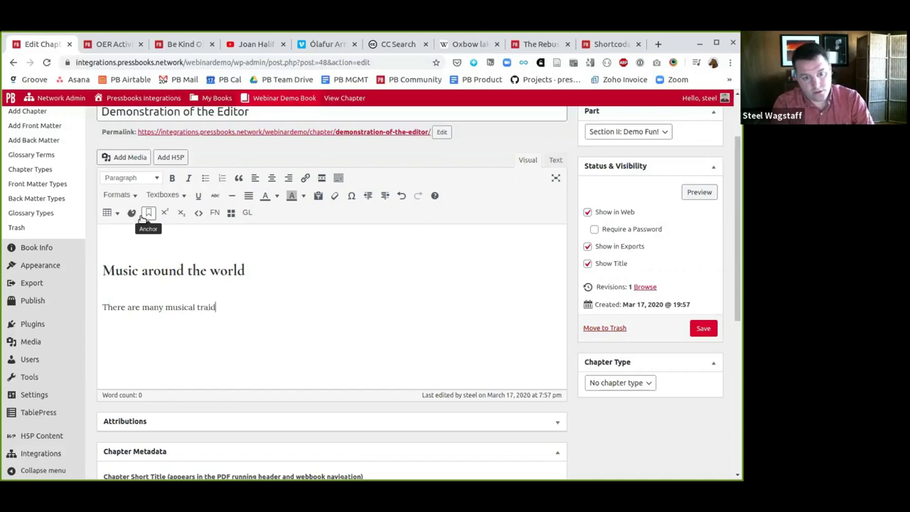
type("tio")
key("BackSpace")
key("BackSpace")
type("tinos in")
key("BackSpace")
key("BackSpace")
key("BackSpace")
key("BackSpace")
type("s in the world.")
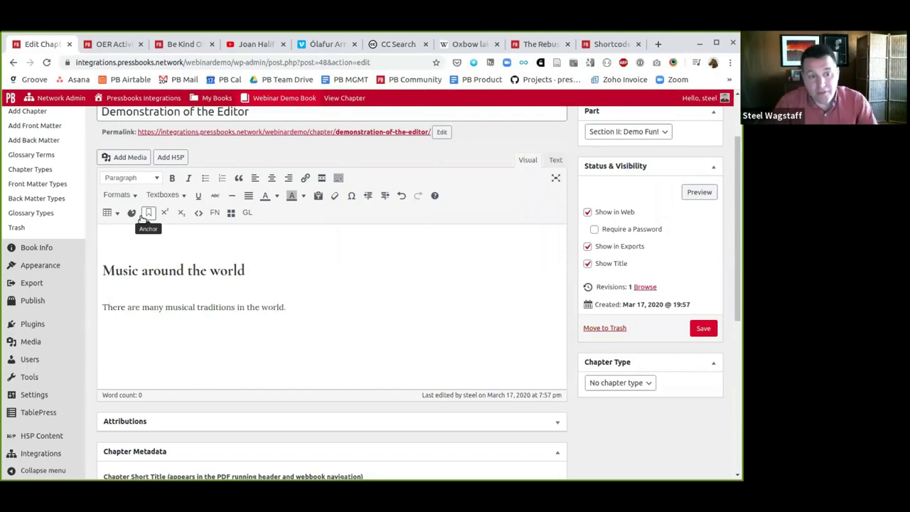
left_click(114, 270)
left_click(308, 309)
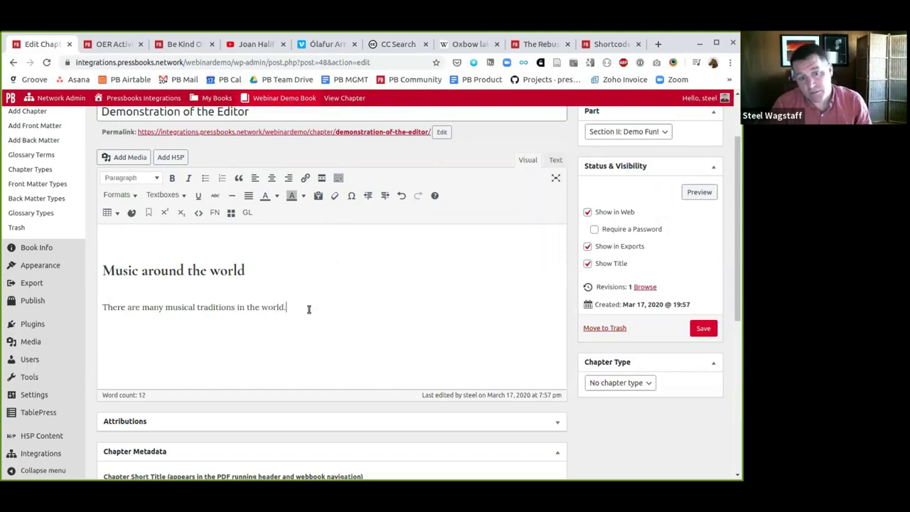
key("Return")
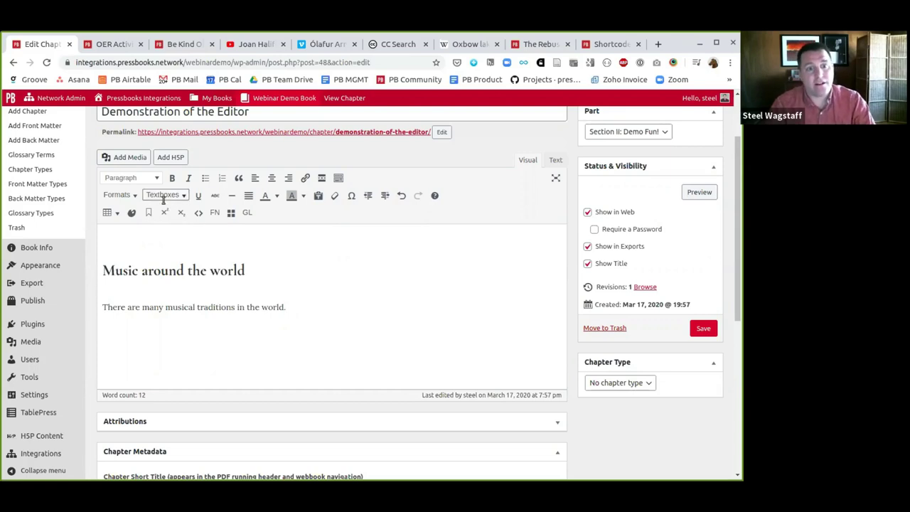
Make 'are' bold and 'musical' italic.
left_click_drag(128, 307, 139, 307)
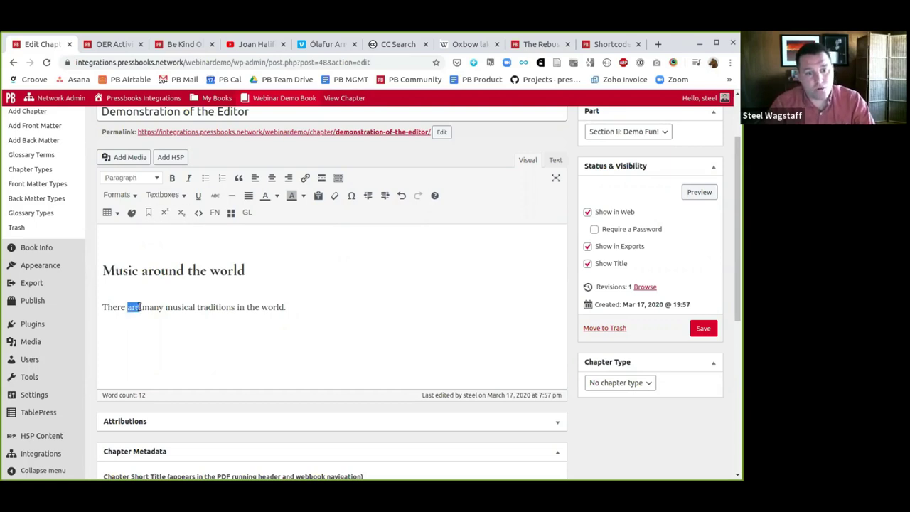
left_click(173, 178)
left_click_drag(167, 307, 196, 308)
left_click(190, 178)
Add a bulleted list: list item 1, Bulgaria, China, Mozambique.
left_click(323, 304)
key("Return")
left_click(205, 178)
type("list item 1")
key("Return")
type("Bulgaria")
key("Return")
type("China")
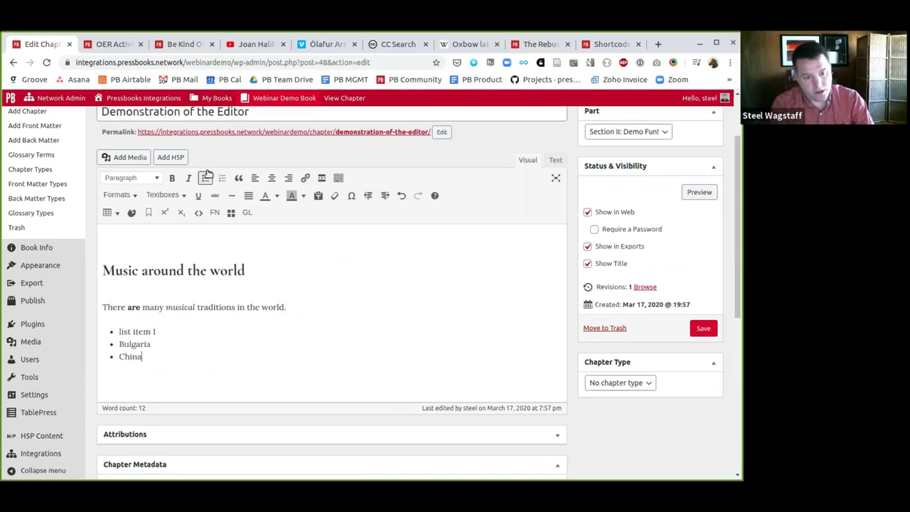
key("Return")
type("Mox")
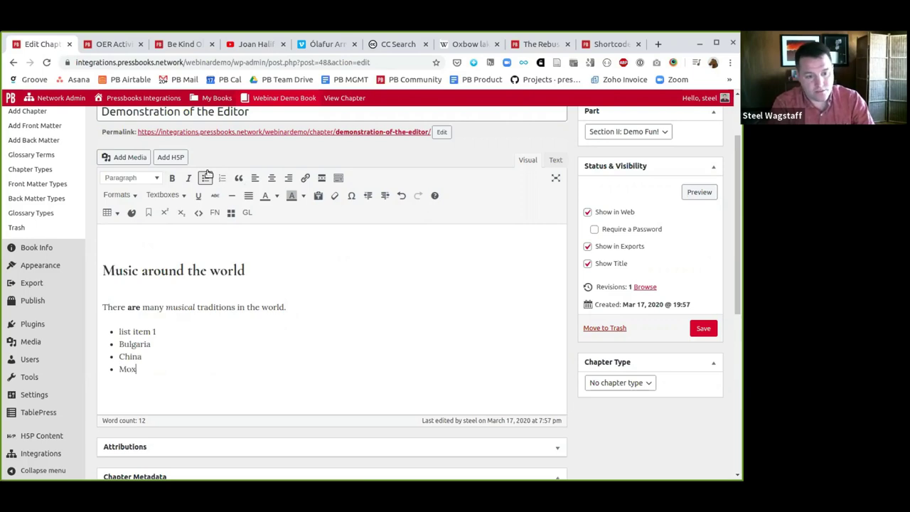
type("ambique")
key("Return")
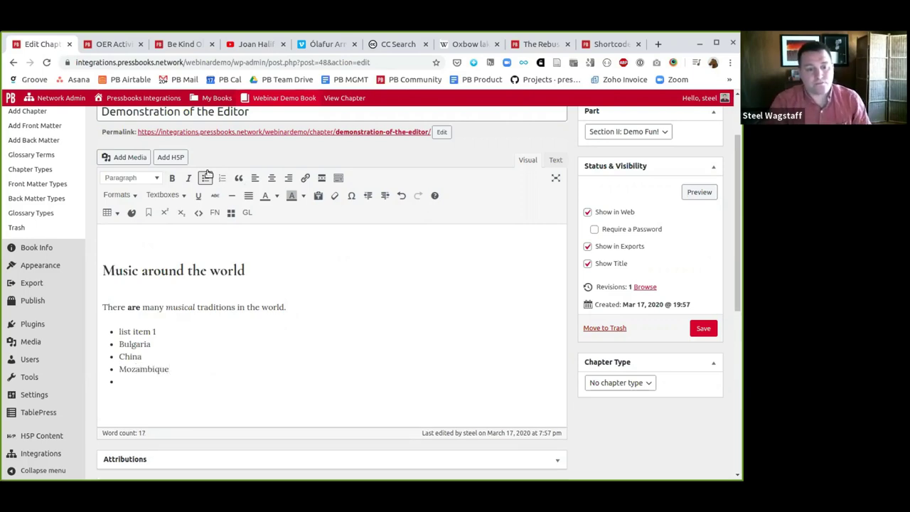
key("Return")
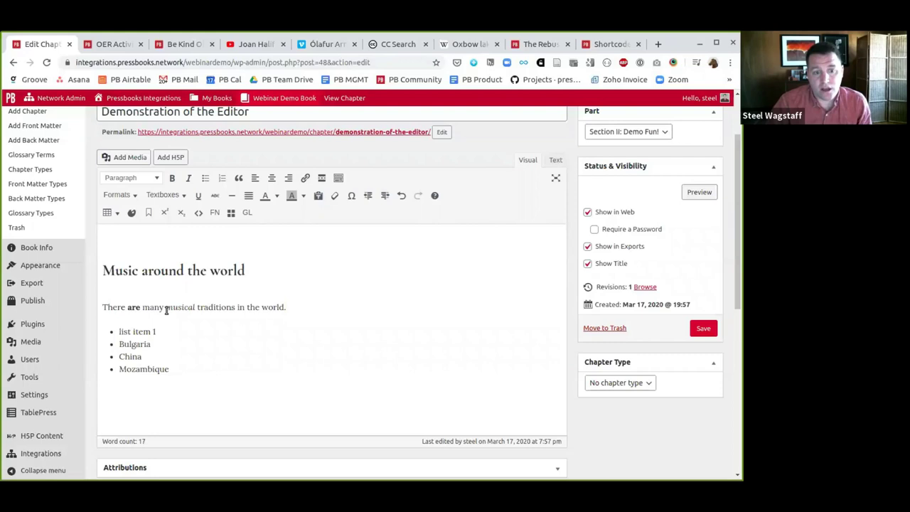
left_click_drag(118, 331, 157, 332)
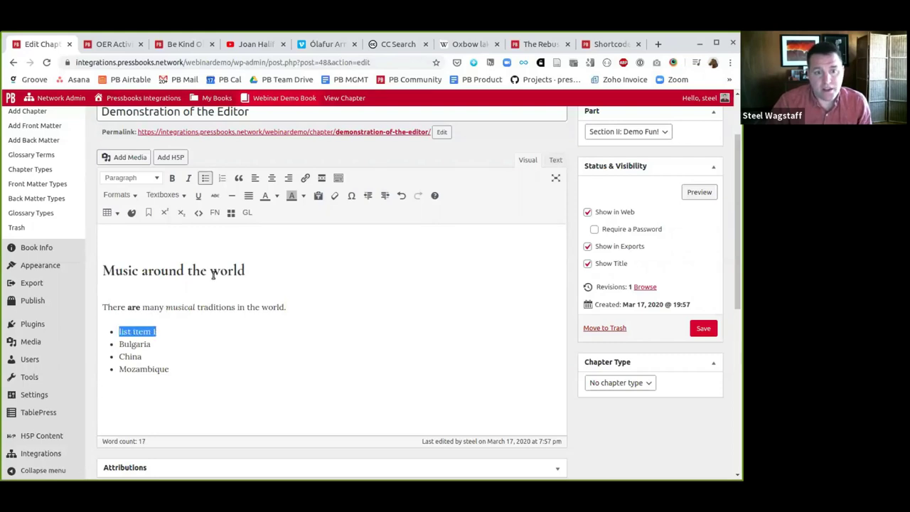
left_click(305, 179)
type("htts")
key("BackSpace")
type("ps://pressbooks.")
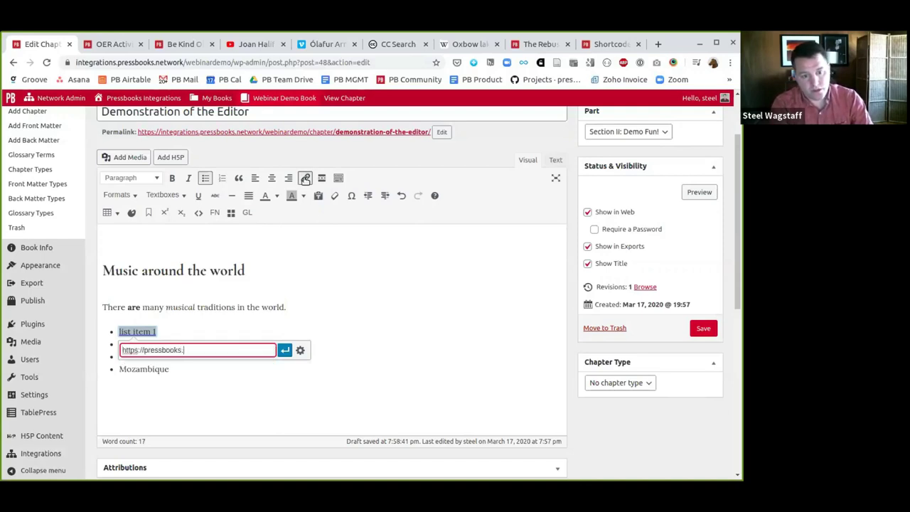
type("org")
key("Return")
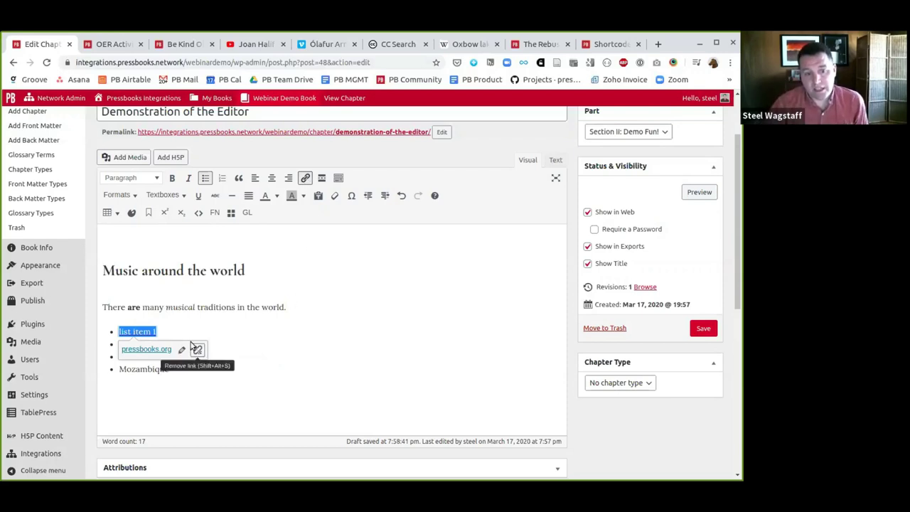
left_click(179, 333)
left_click(193, 396)
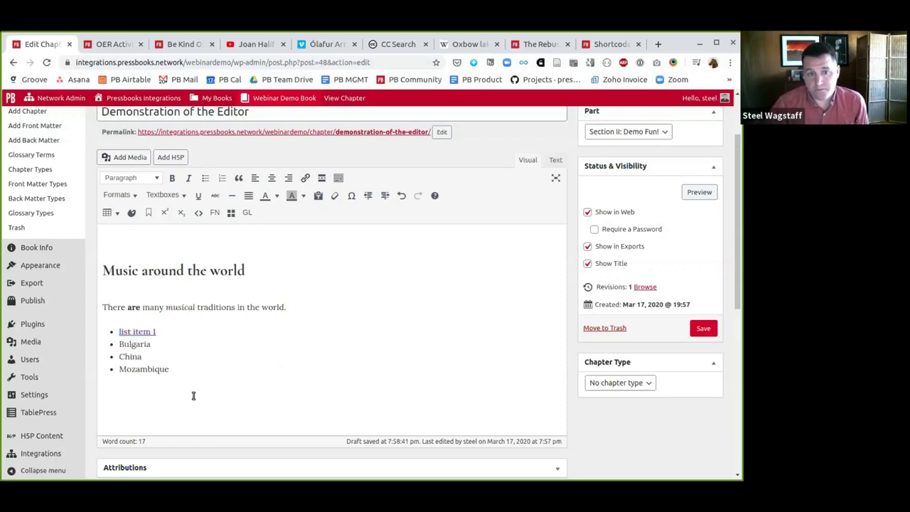
left_click(116, 195)
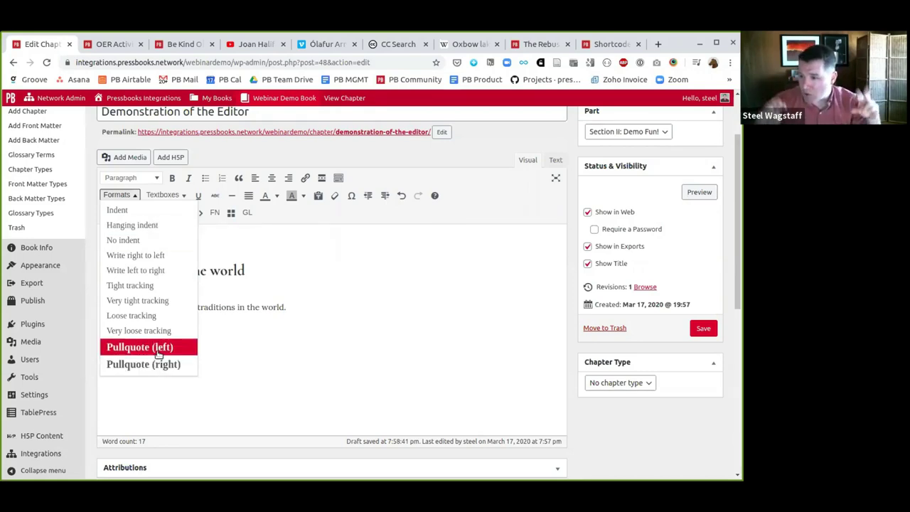
Add an empty paragraph right after the 'Music around the world' heading.
left_click(301, 405)
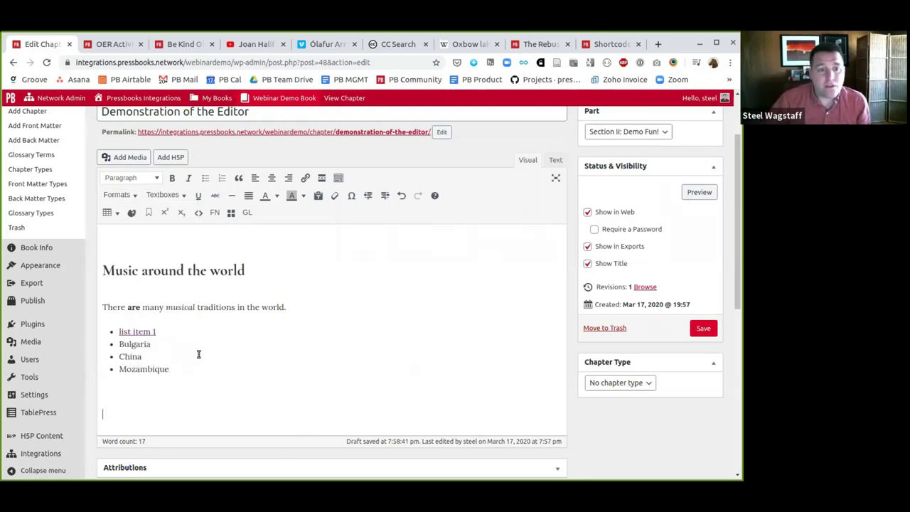
left_click(275, 276)
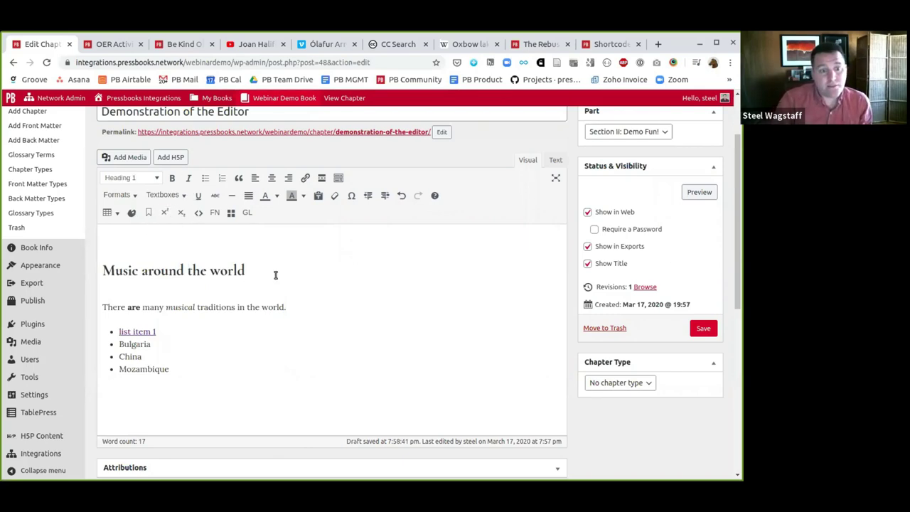
key("Return")
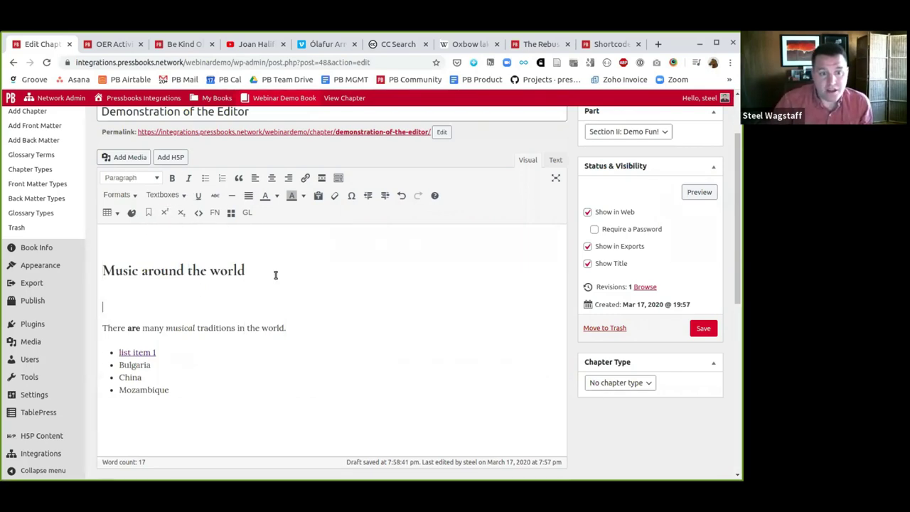
left_click(176, 195)
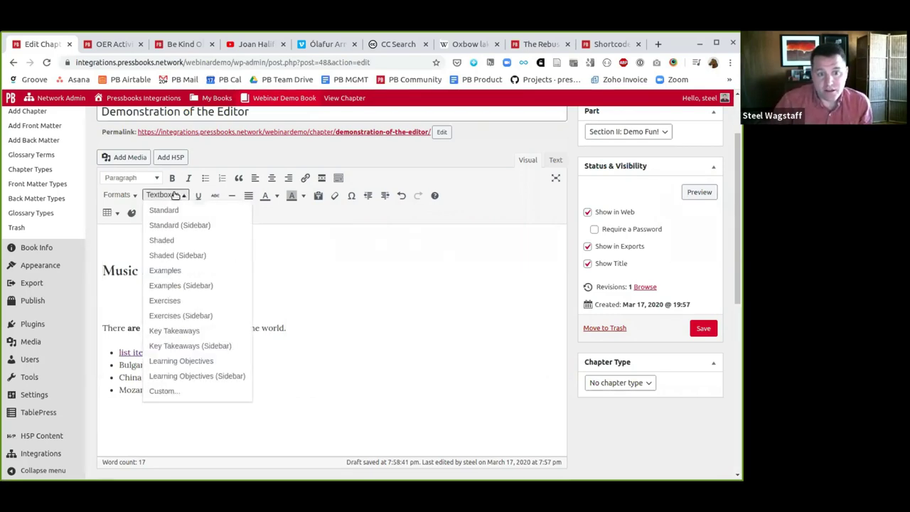
Insert a Learning Objectives box and change its intro line to 'In this chapter, you will learn'.
left_click(197, 362)
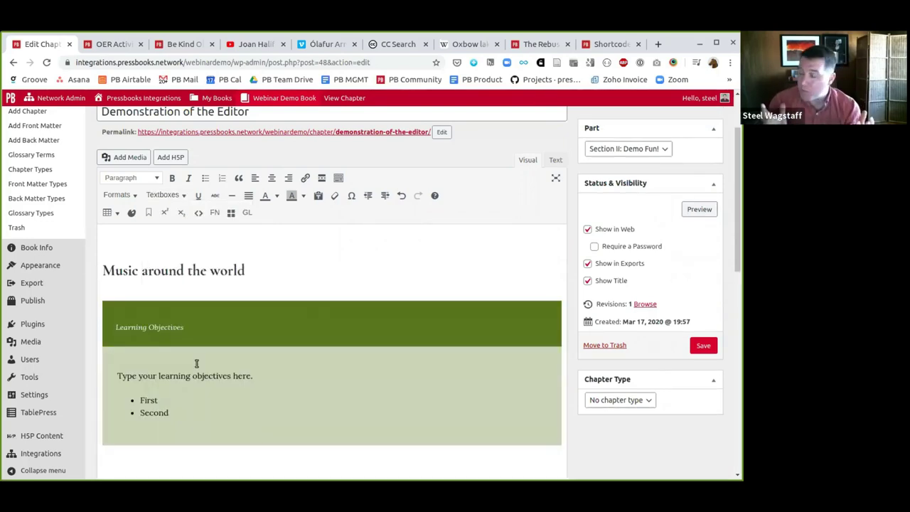
scroll(185, 357, "down", 2)
left_click_drag(117, 265, 270, 266)
key("BackSpace")
type("In this")
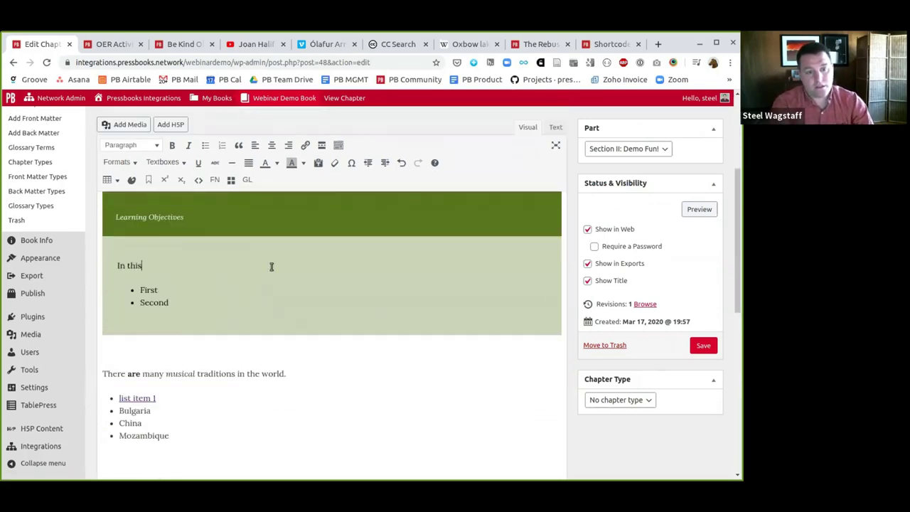
type(" chapter, yhou")
key("BackSpace")
key("BackSpace")
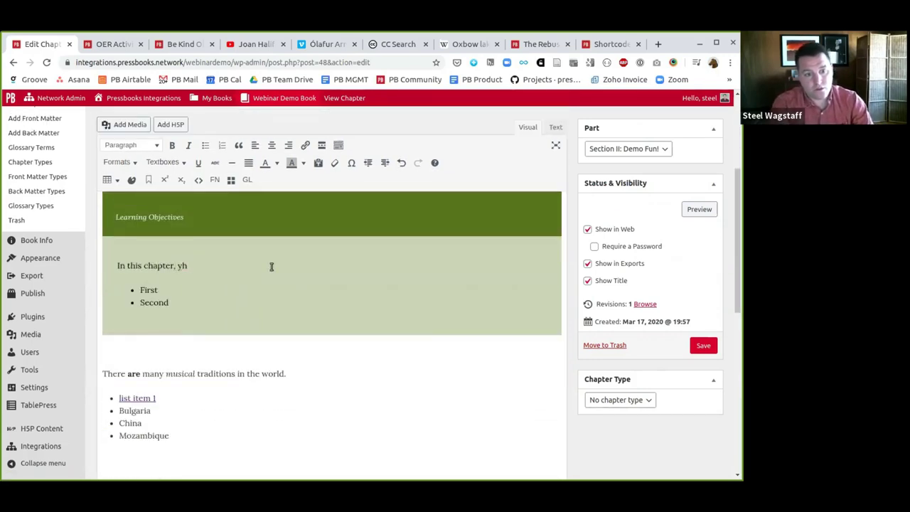
key("BackSpace")
key("BackSpace")
type("ou ")
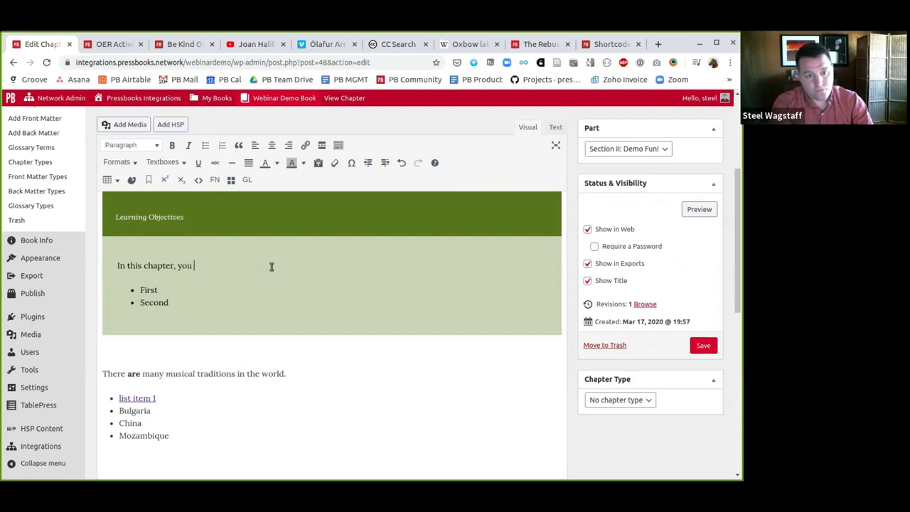
type("will learn")
Replace both placeholder bullets: recognizing major world musical traditions, and identifying differences in rhythm and instrumentation.
key("Down")
key("shift+Home")
type("Abo")
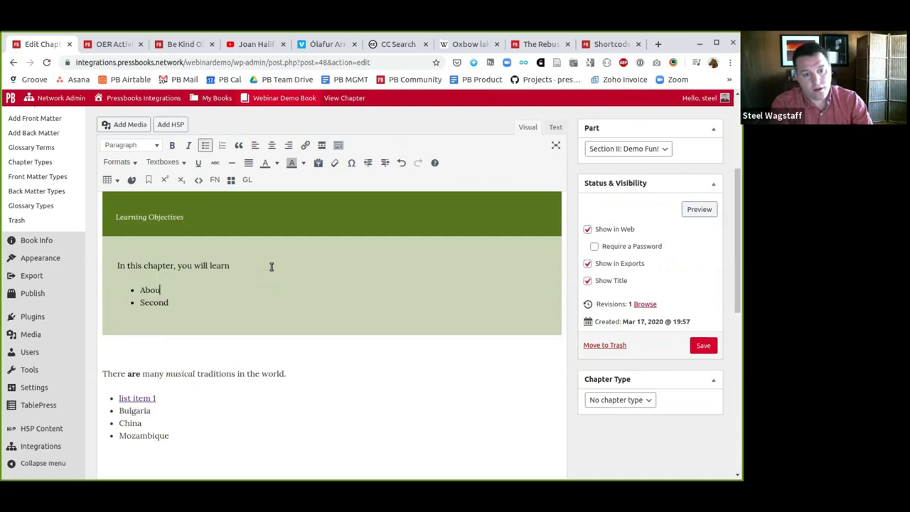
type("How to ")
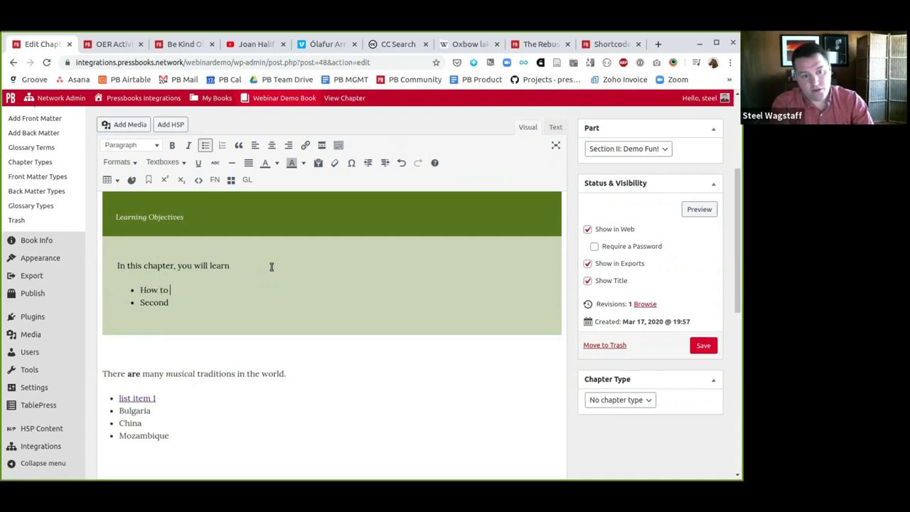
type("recognize the")
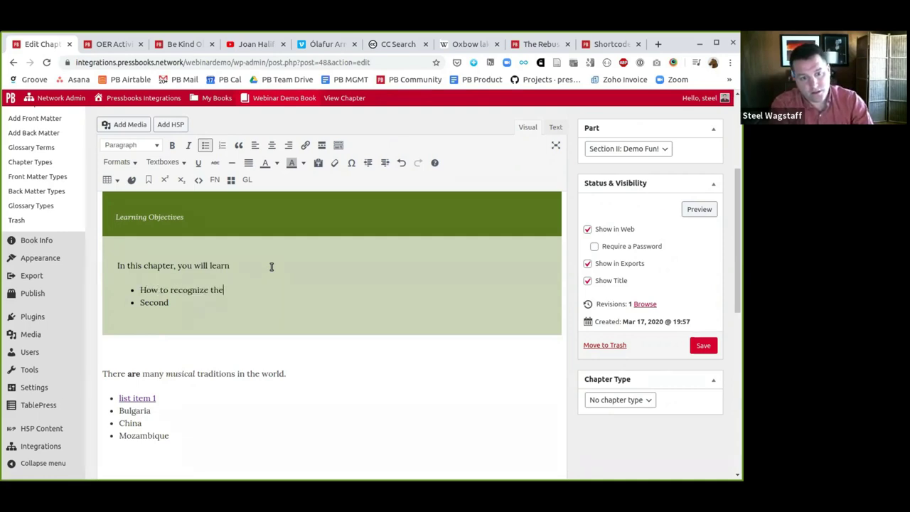
type(" major musical tradi")
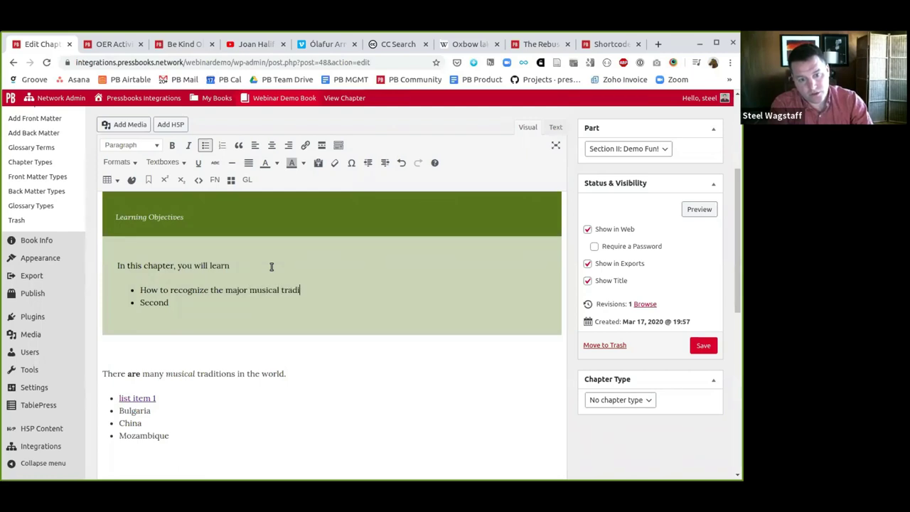
type("tions of the world")
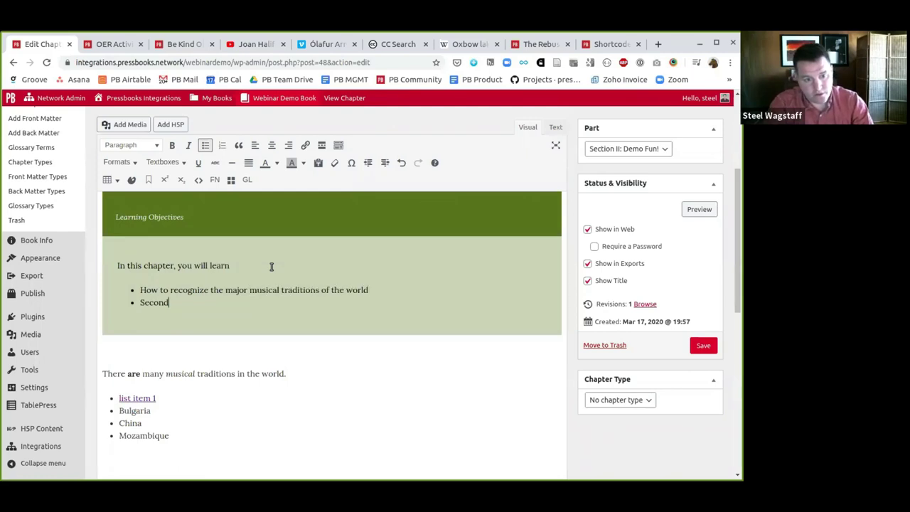
key("shift+Right")
key("shift+Right")
key("shift+Right")
key("shift+Right")
key("shift+Right")
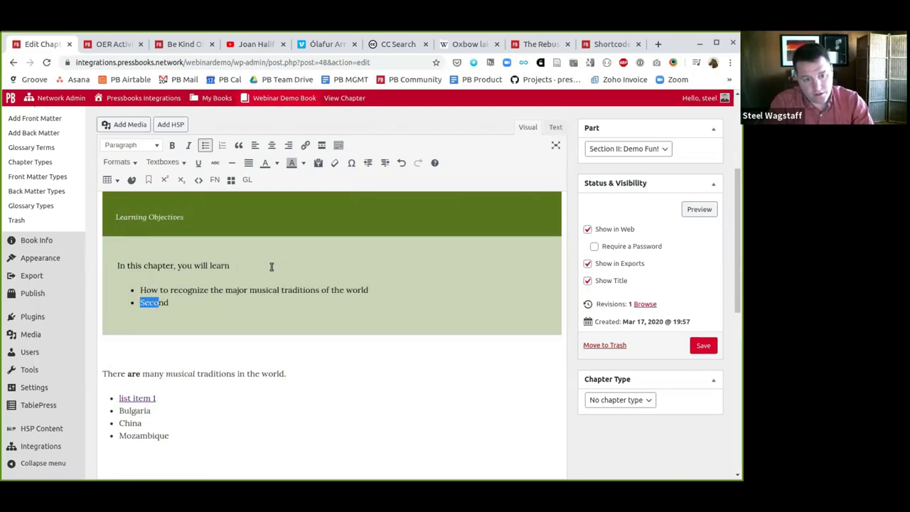
type("How to ")
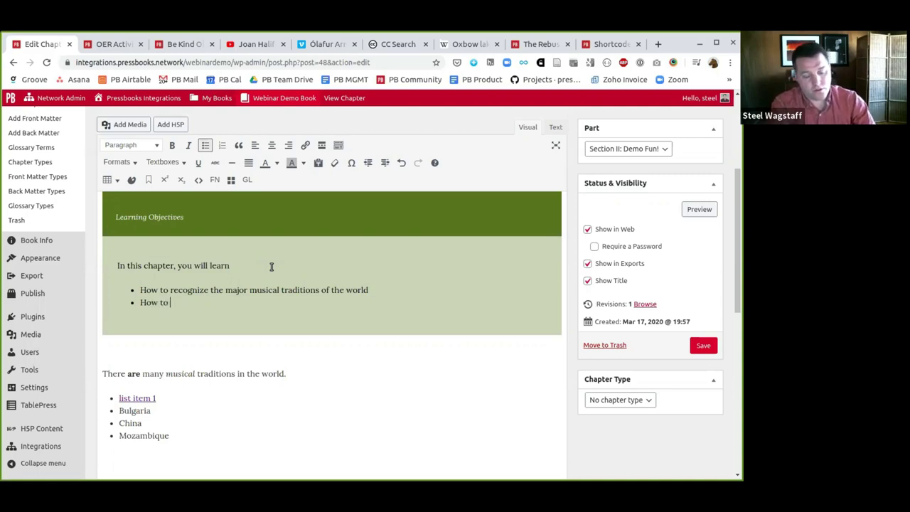
type("identify ")
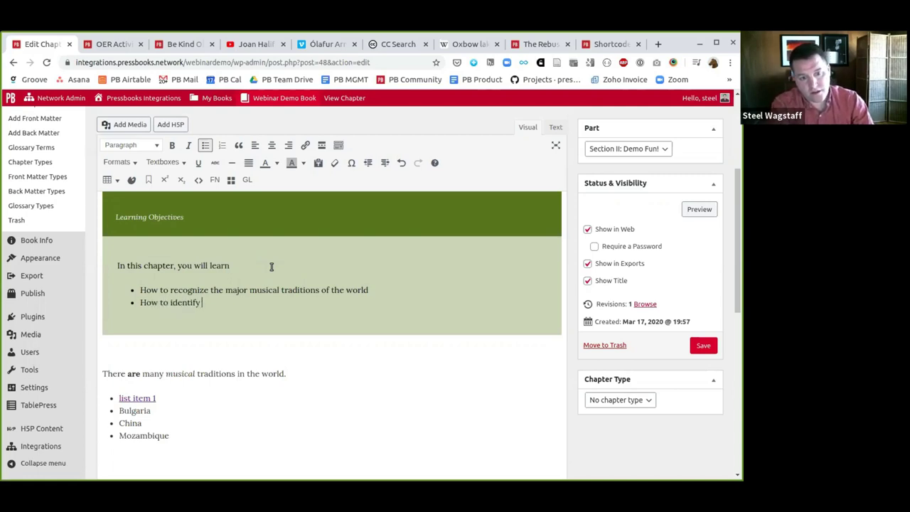
type("smome of the ")
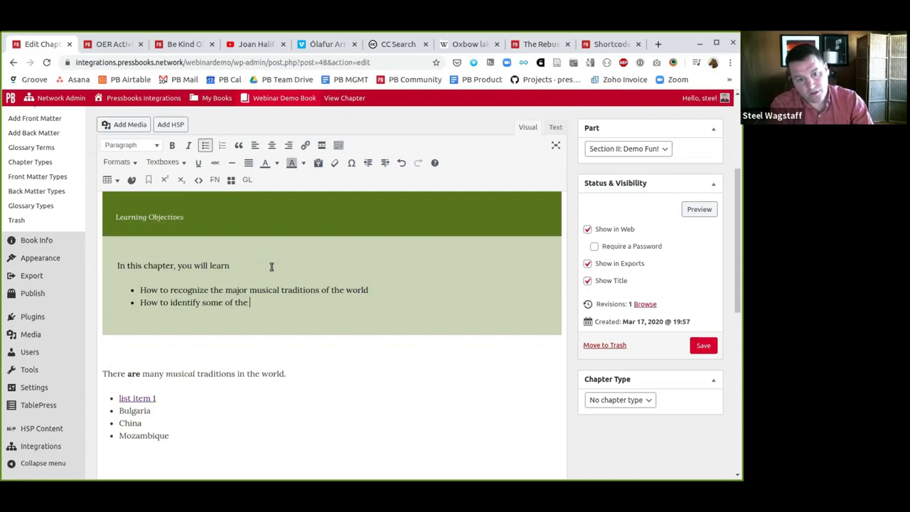
type("primary rh")
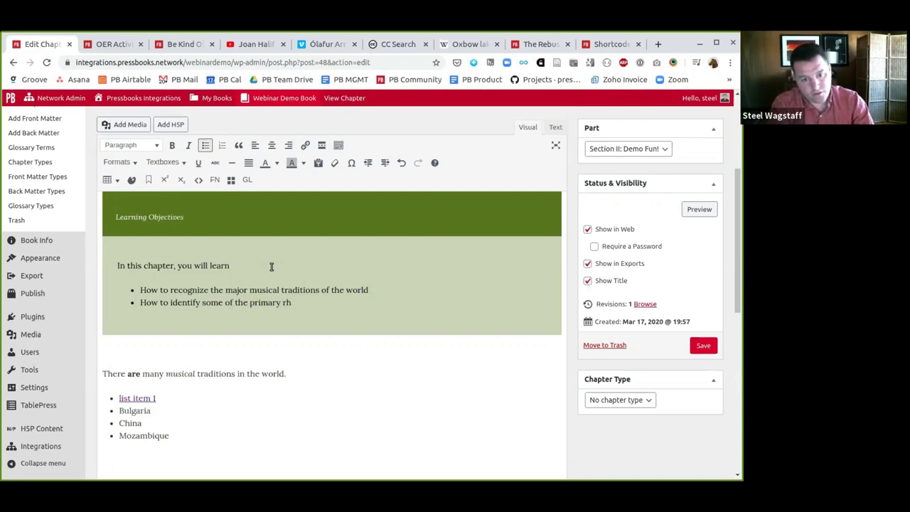
type("ytdifference in")
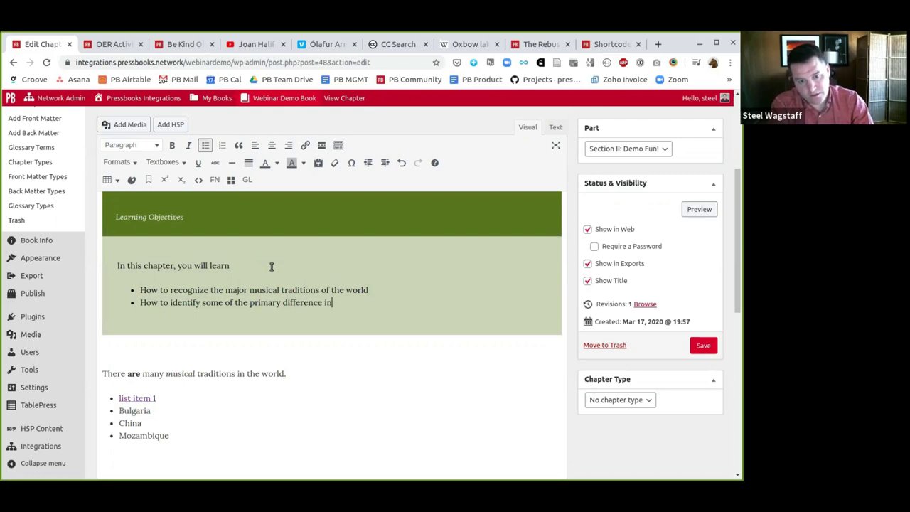
type("n rhythm and instrumentation.")
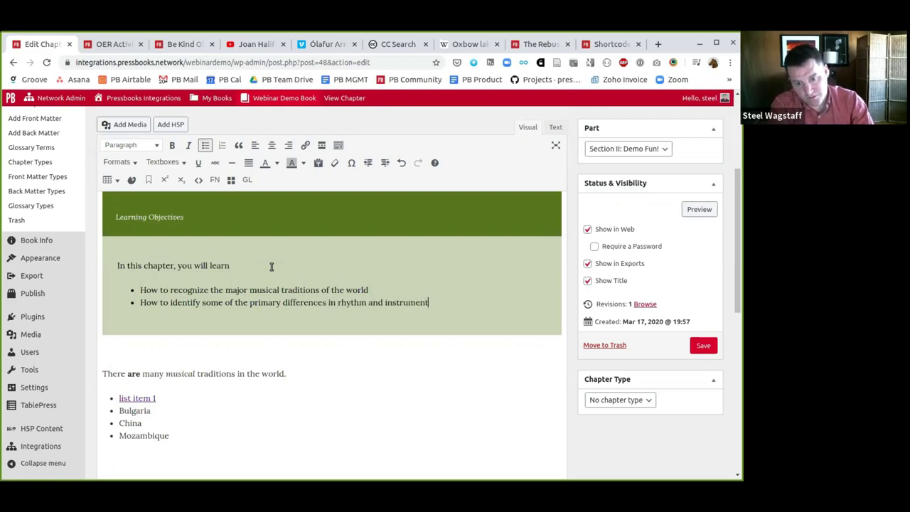
left_click(244, 427)
key("Down")
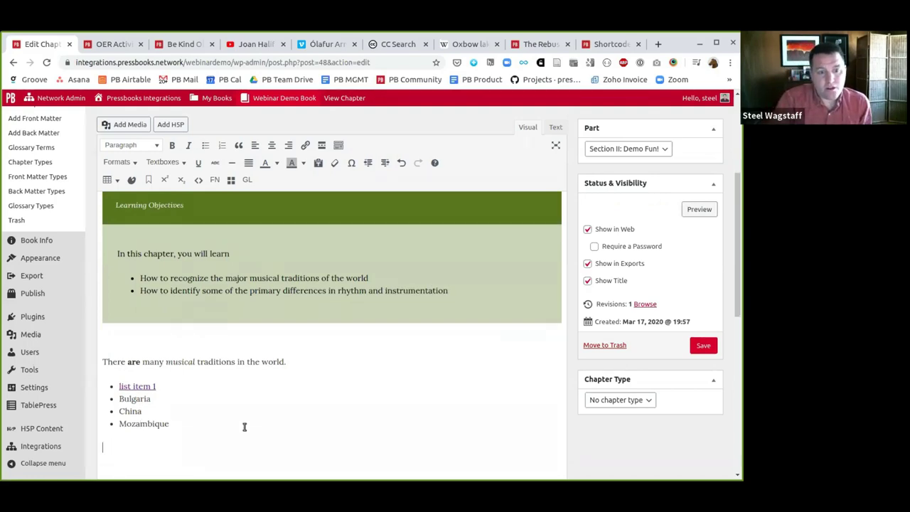
Insert a Key Takeaways box and add an empty paragraph after Mozambique at the list's end.
left_click(165, 162)
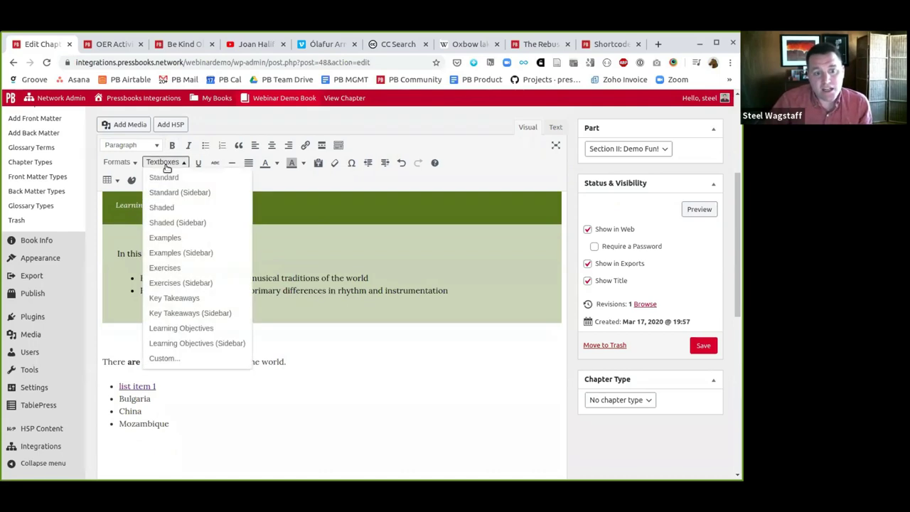
left_click(198, 299)
left_click(307, 365)
left_click(308, 415)
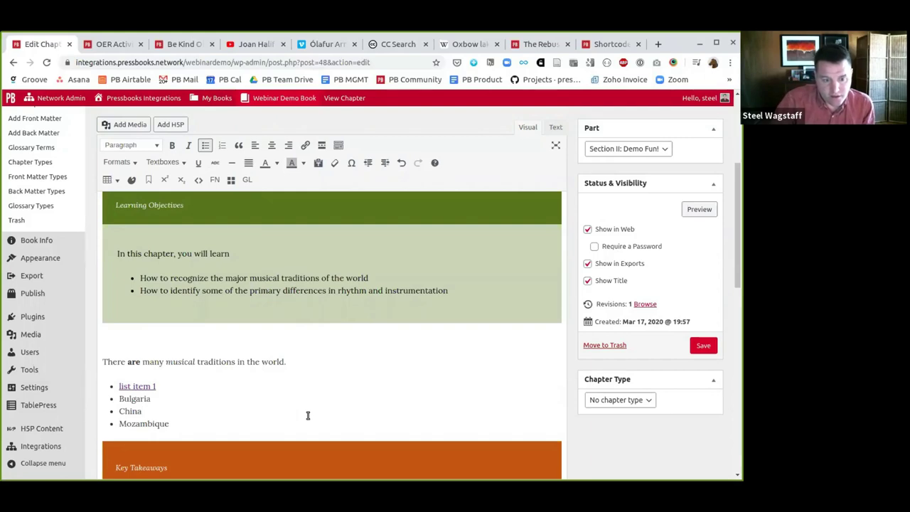
left_click(214, 423)
key("Return")
key("Return")
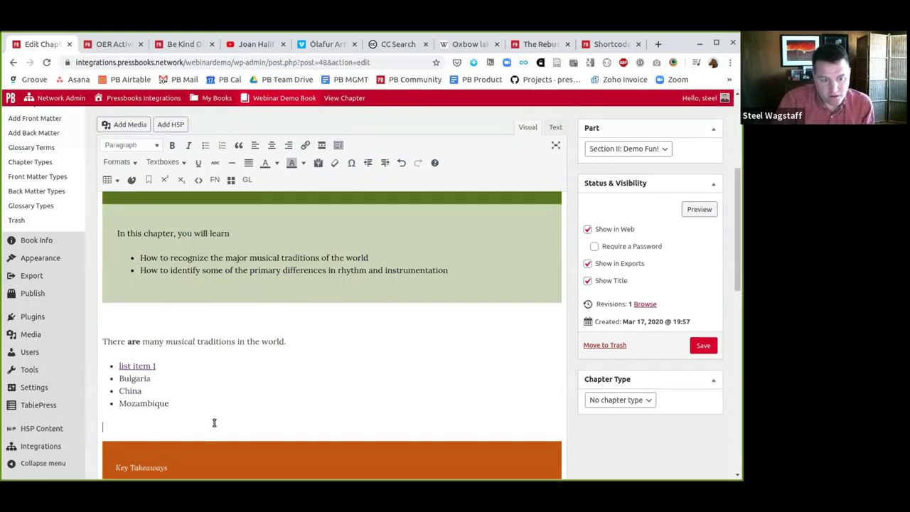
Add Heading 2 'Music of Scandinavia' and the sentence 'There are many countries in Scandinavia, all with unique musical traditions.'.
left_click(132, 148)
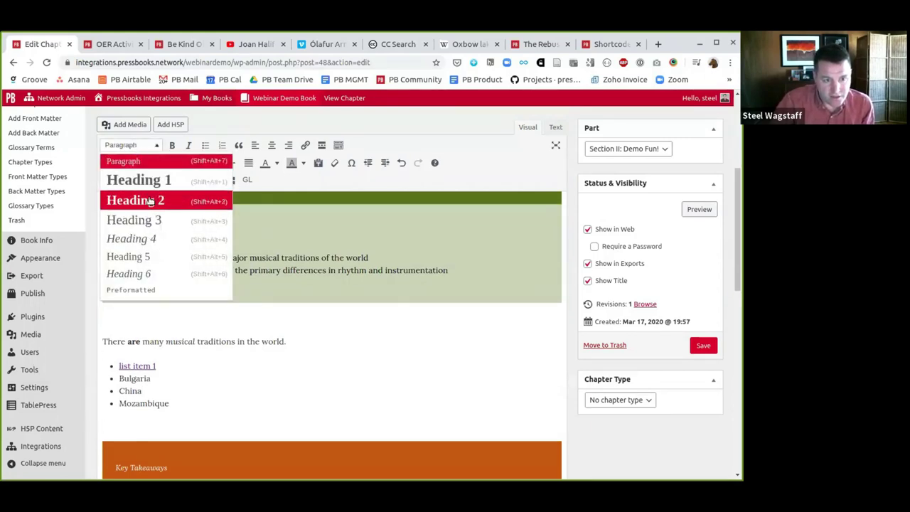
left_click(150, 201)
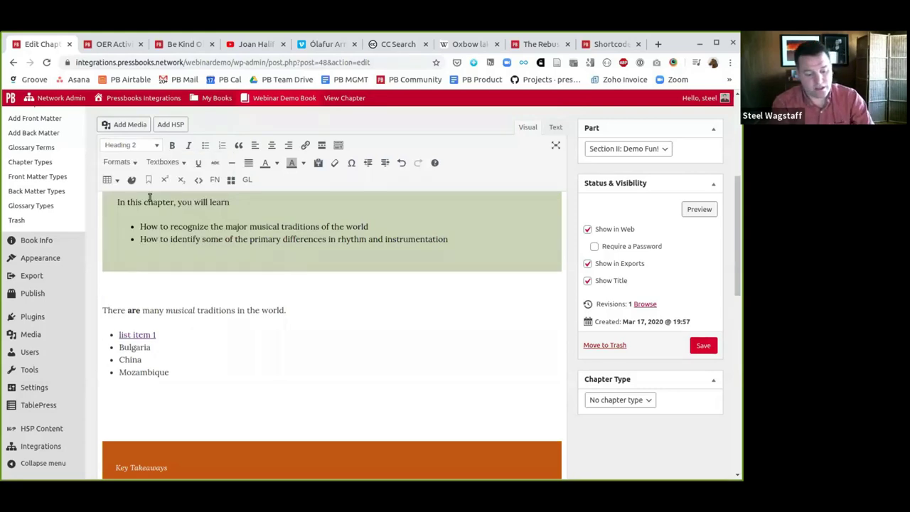
type("Musi")
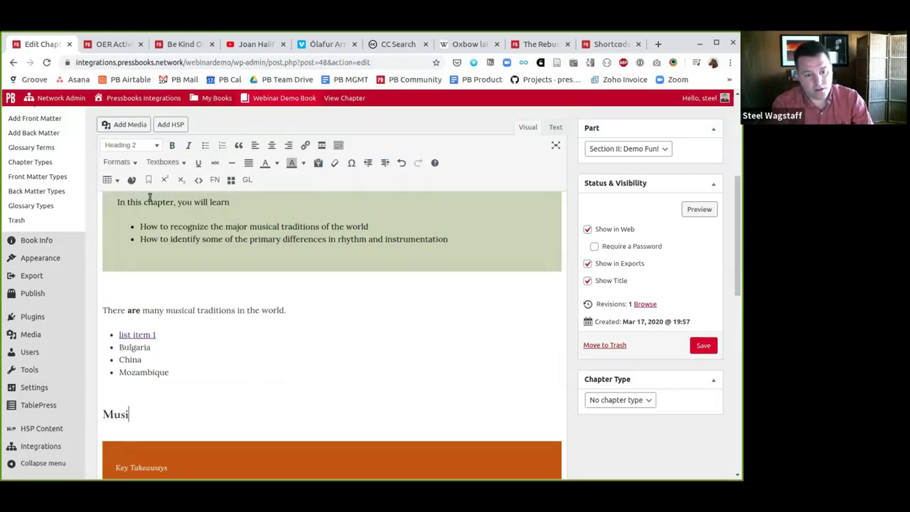
type("c of Scan")
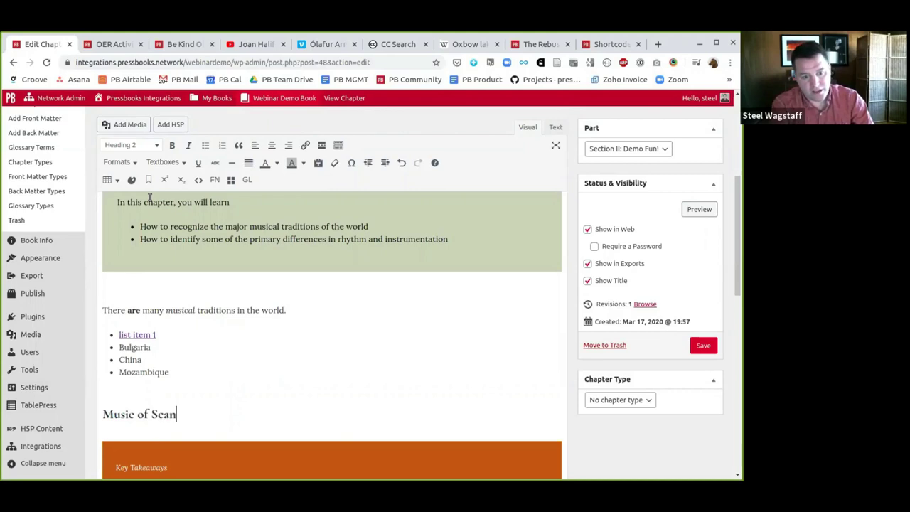
type("dinavia")
key("Return")
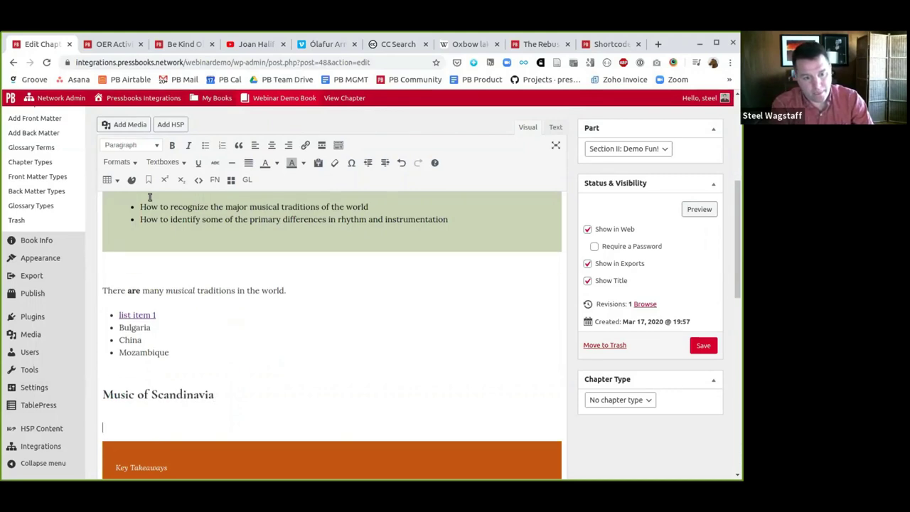
type("There are m")
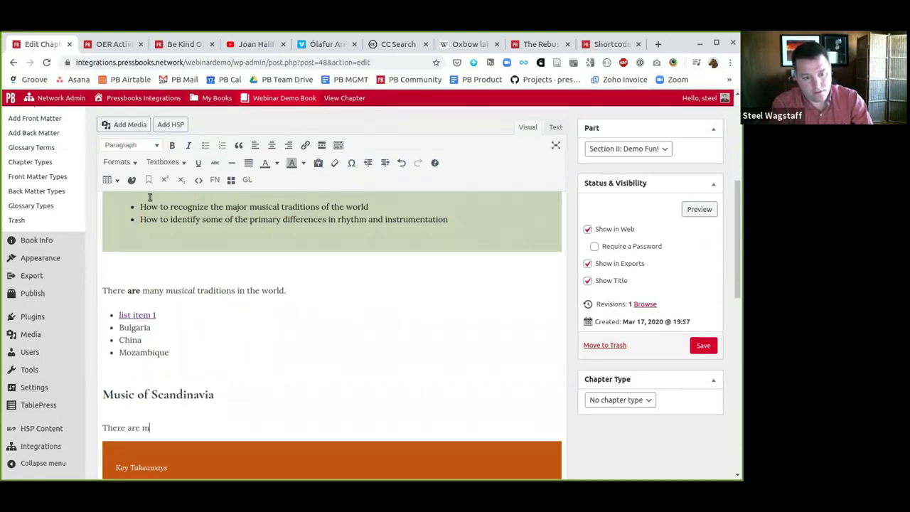
type("any countries in Scan")
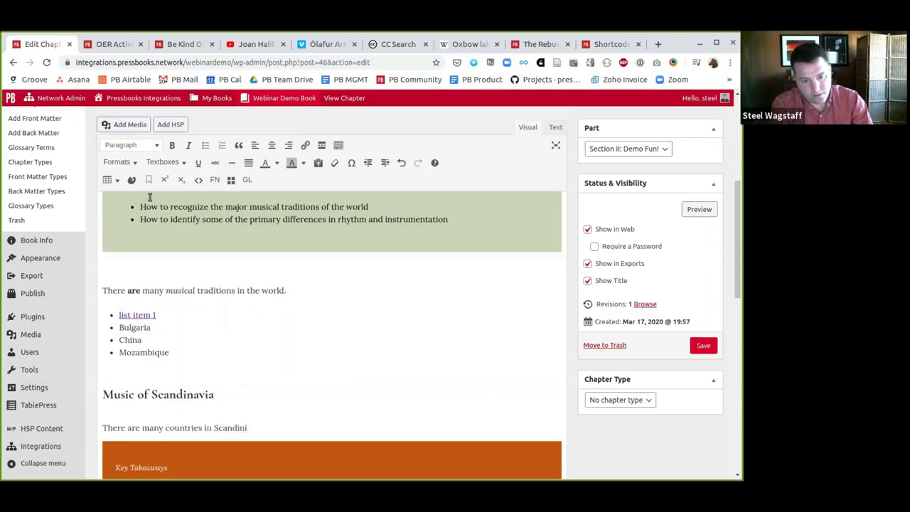
type("dinavia, all with unique musical traid")
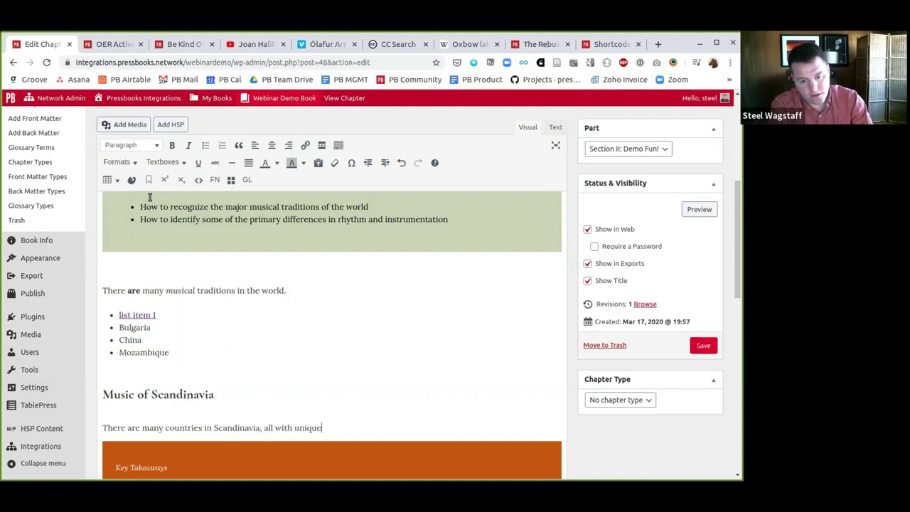
key("BackSpace")
key("BackSpace")
type("ditions.")
key("Return")
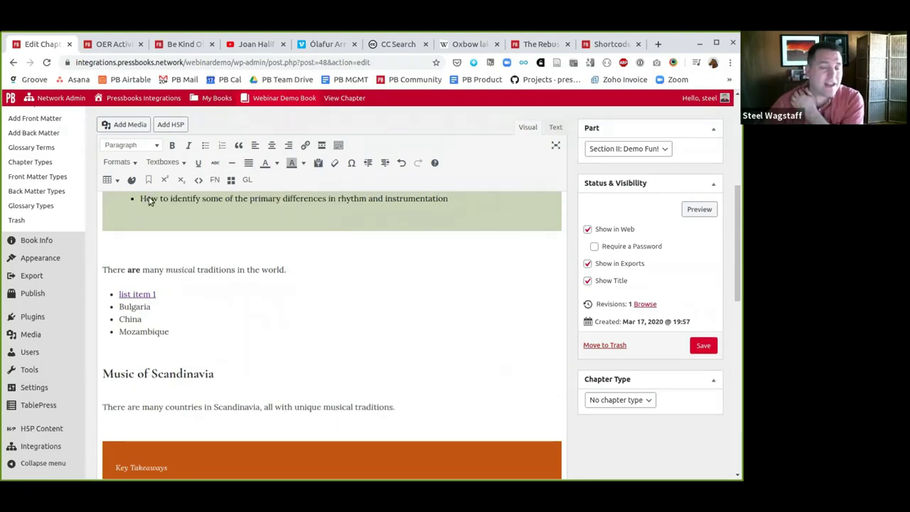
Insert an Examples box headed 'Example: Iceland' with the text 'Bjork!'.
left_click(163, 162)
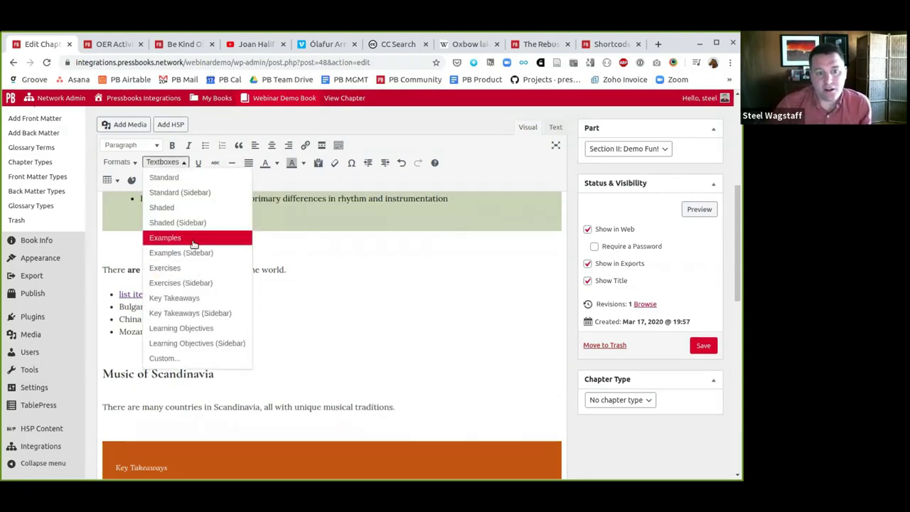
left_click(193, 243)
scroll(245, 370, "down", 3)
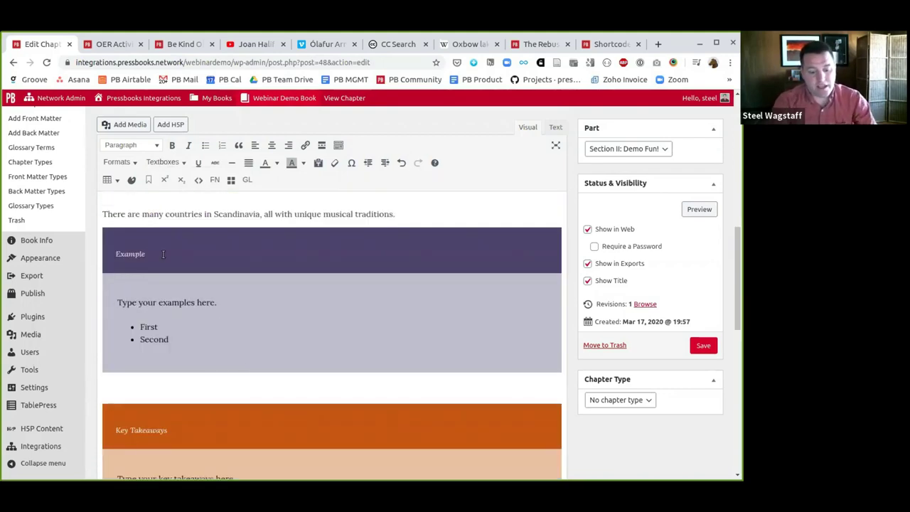
type("land")
left_click_drag(112, 302, 199, 317)
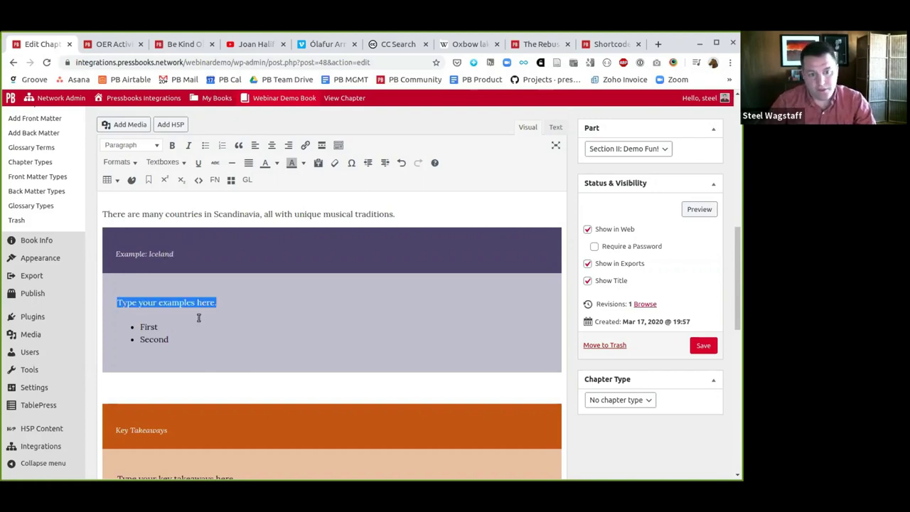
type("Bjork!")
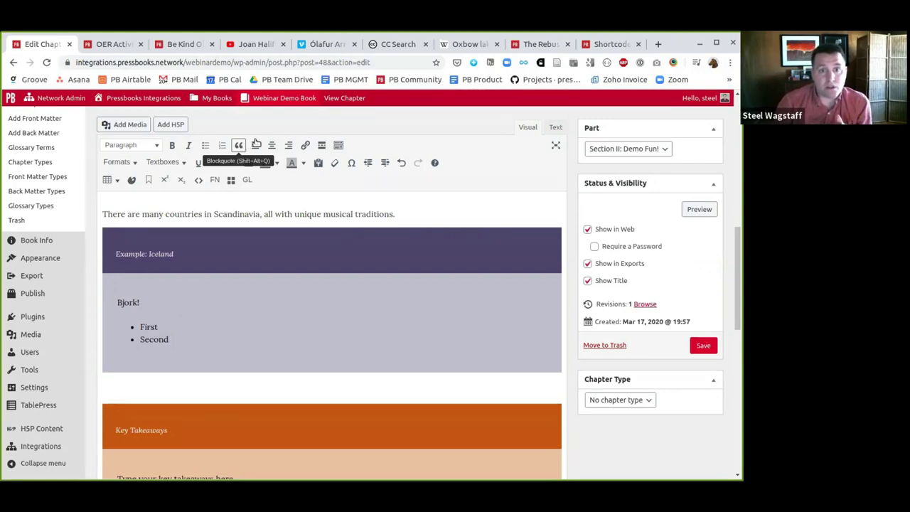
left_click(403, 45)
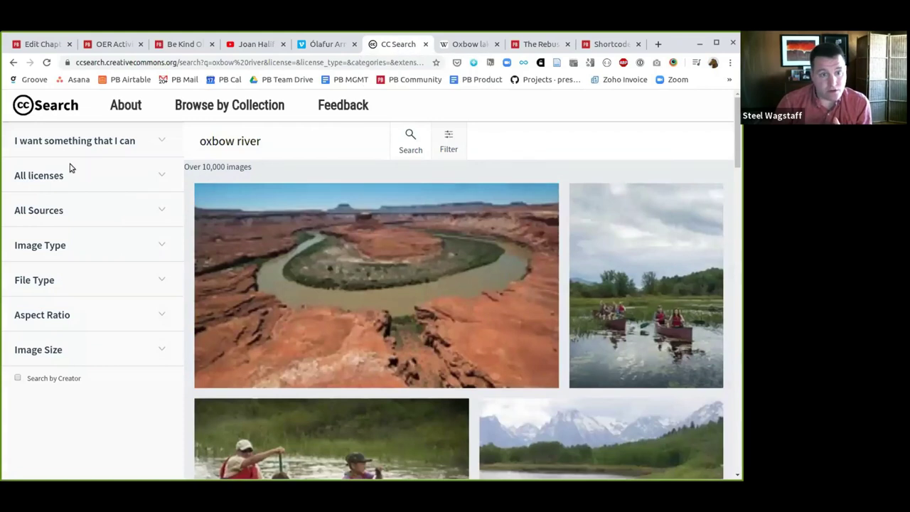
Search CC Search for 'icelandic music' and review the cellist statue photo's attribution details.
left_click_drag(275, 142, 170, 145)
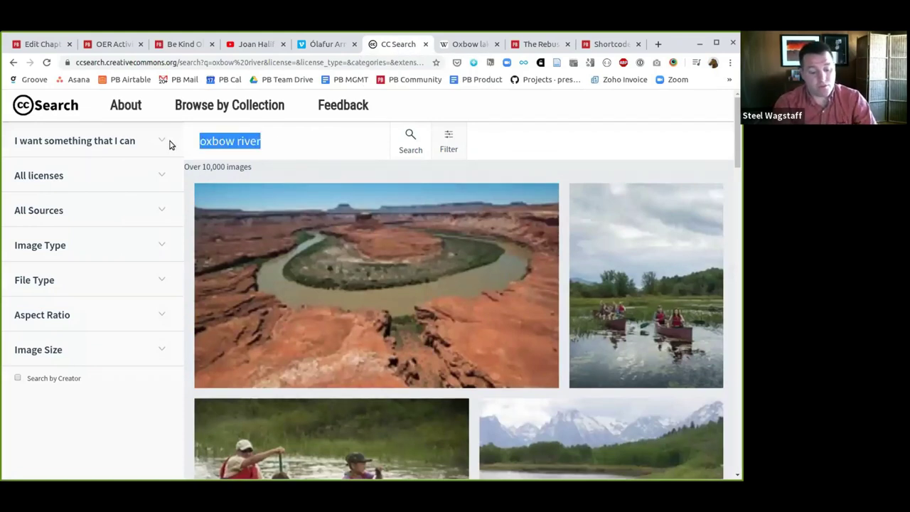
type("icelandic music")
key("Return")
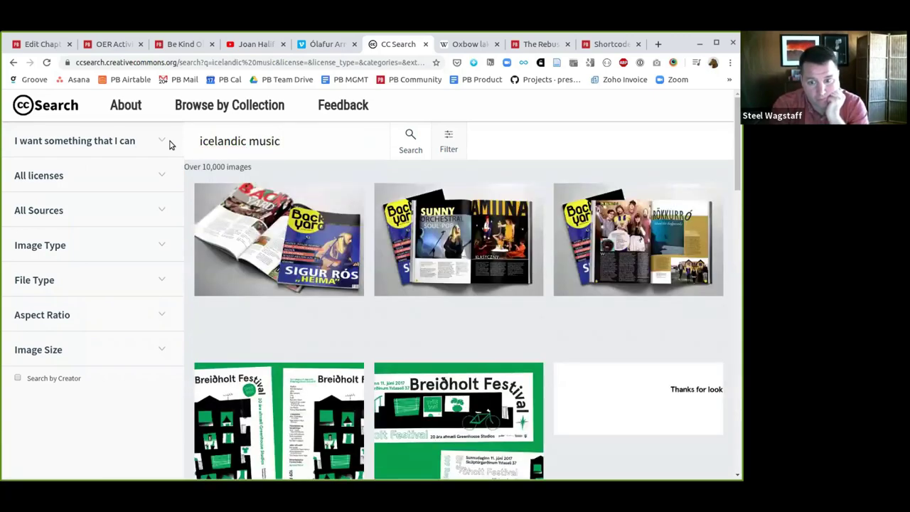
scroll(334, 339, "down", 2)
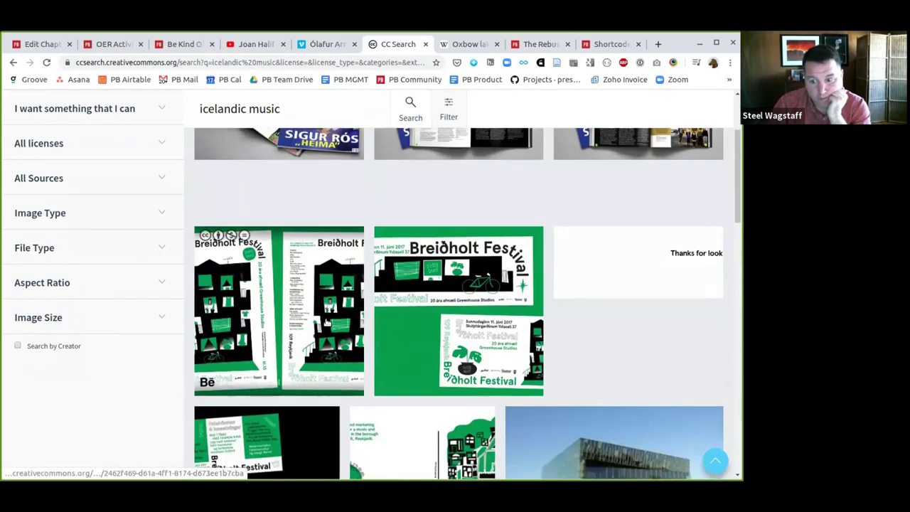
scroll(327, 317, "down", 5)
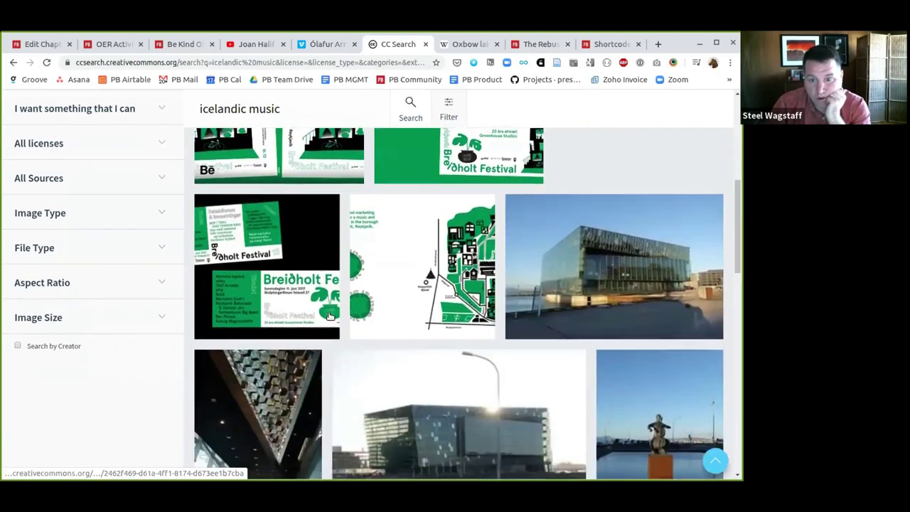
scroll(328, 317, "up", 8)
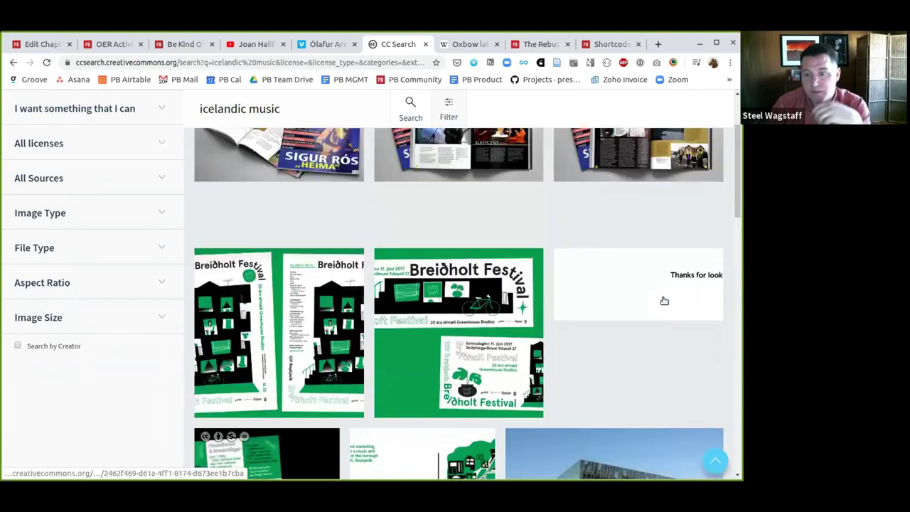
scroll(669, 290, "down", 6)
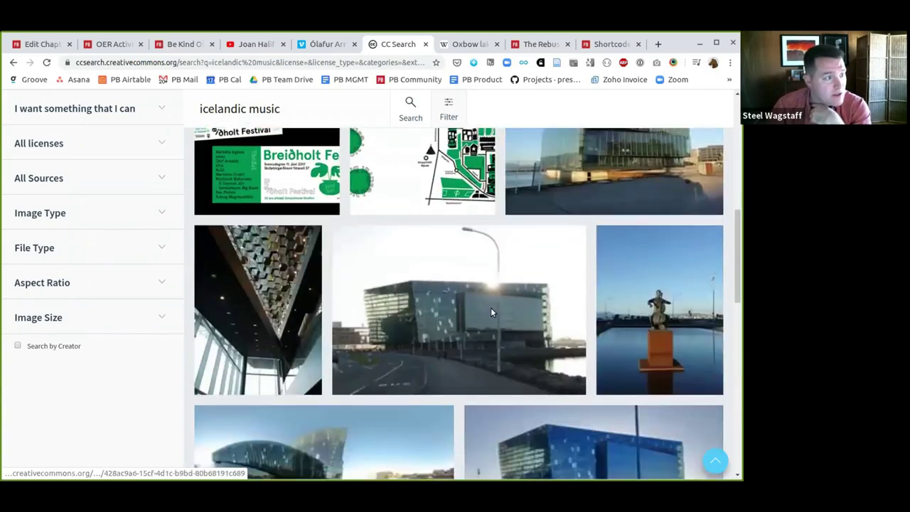
left_click(490, 310)
scroll(490, 311, "down", 3)
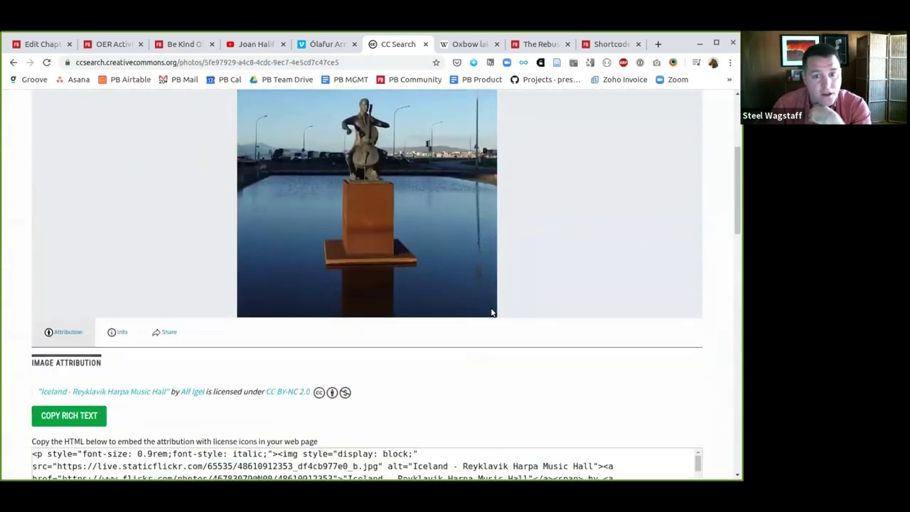
scroll(490, 311, "down", 3)
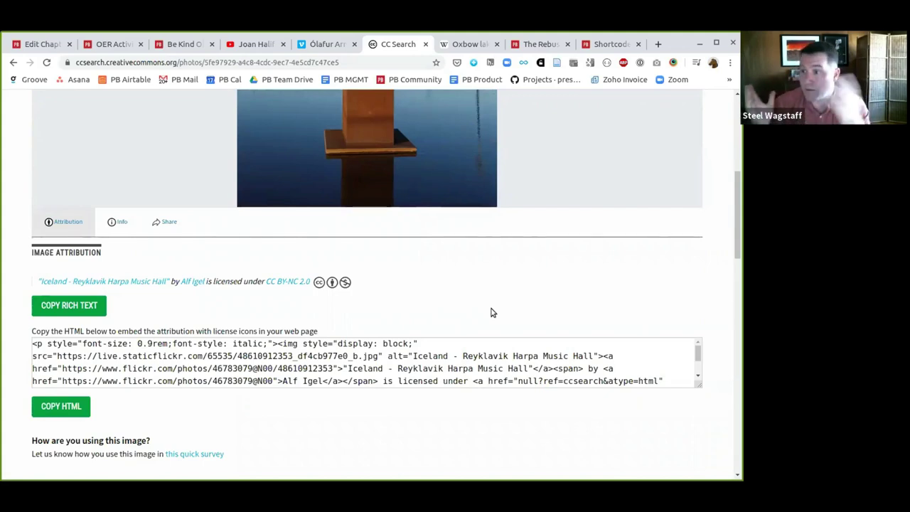
scroll(485, 316, "up", 5)
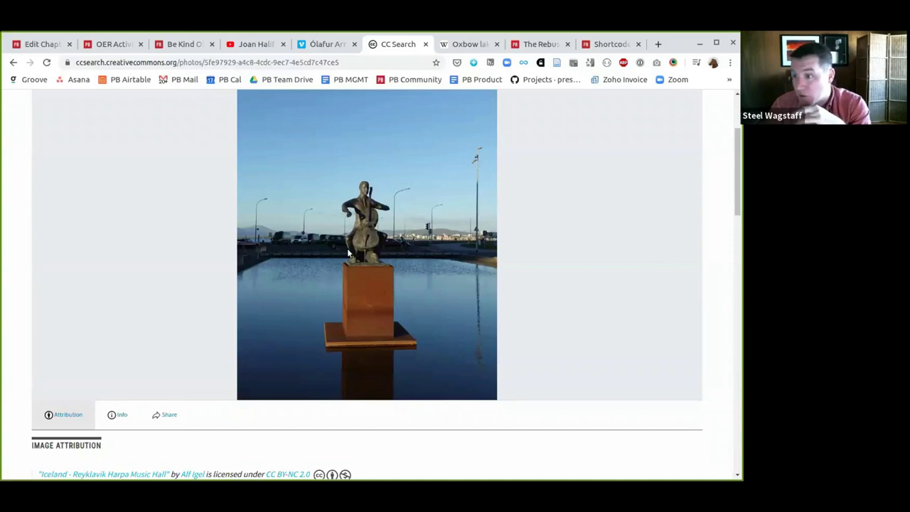
In the chapter, replace the o with ö from special characters so it reads 'Björk!'.
left_click(43, 44)
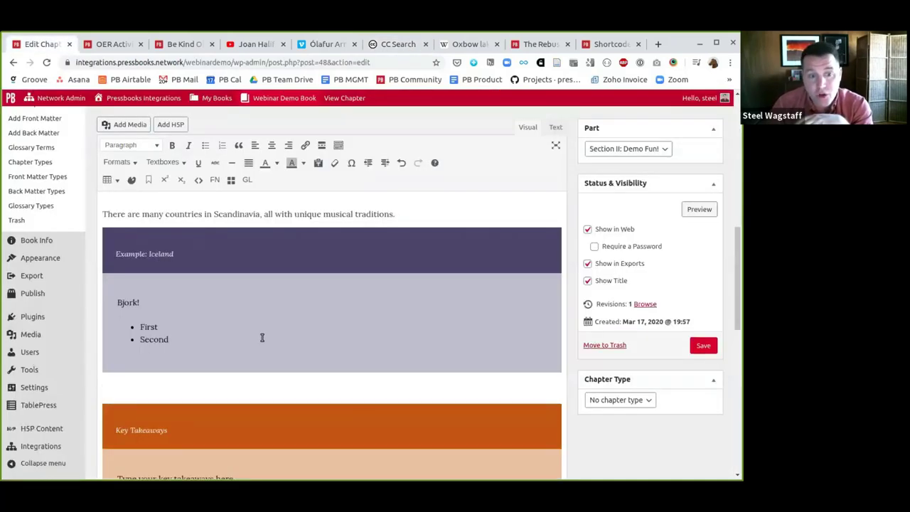
scroll(261, 338, "down", 1)
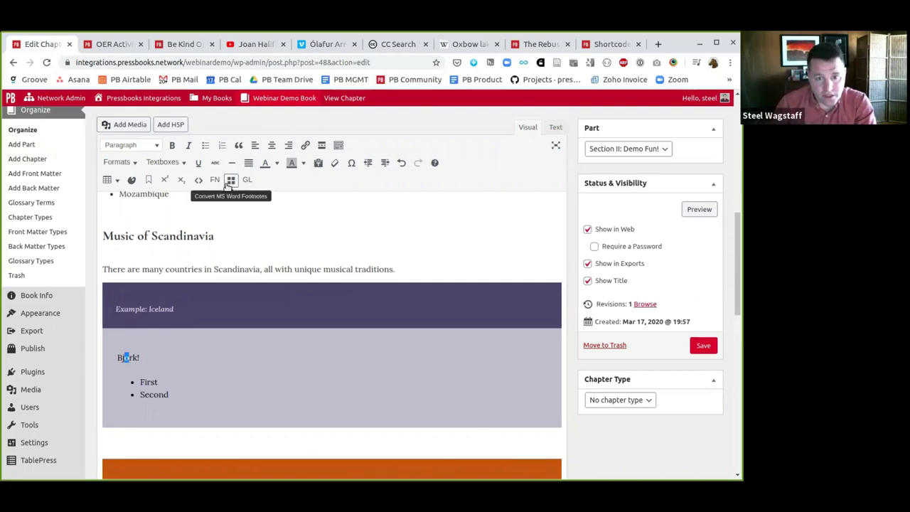
left_click(350, 164)
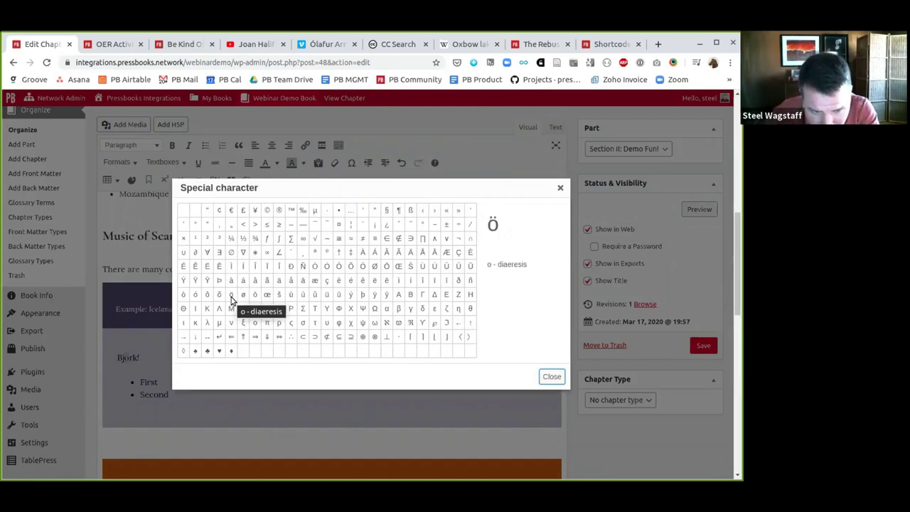
left_click(231, 299)
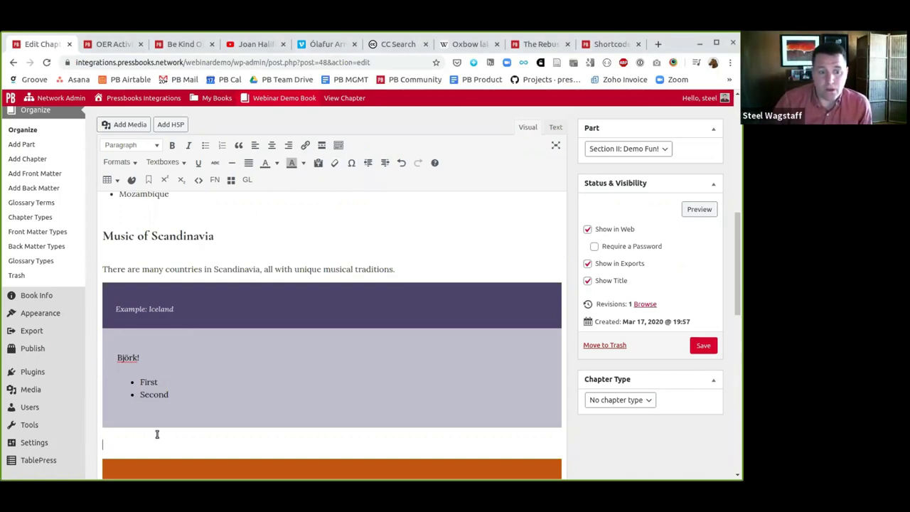
Go from the Harpa image page on CC Search to the photo's original Flickr page.
left_click(396, 45)
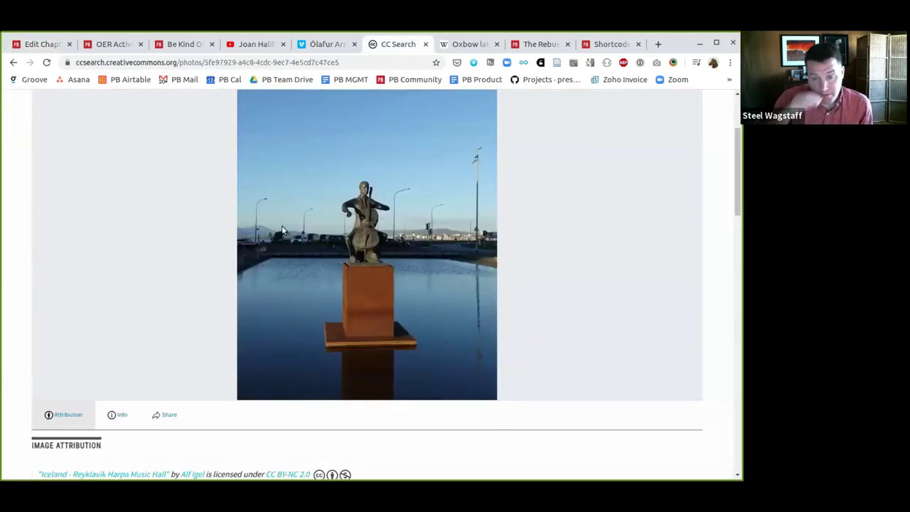
scroll(281, 227, "up", 3)
scroll(282, 229, "down", 2)
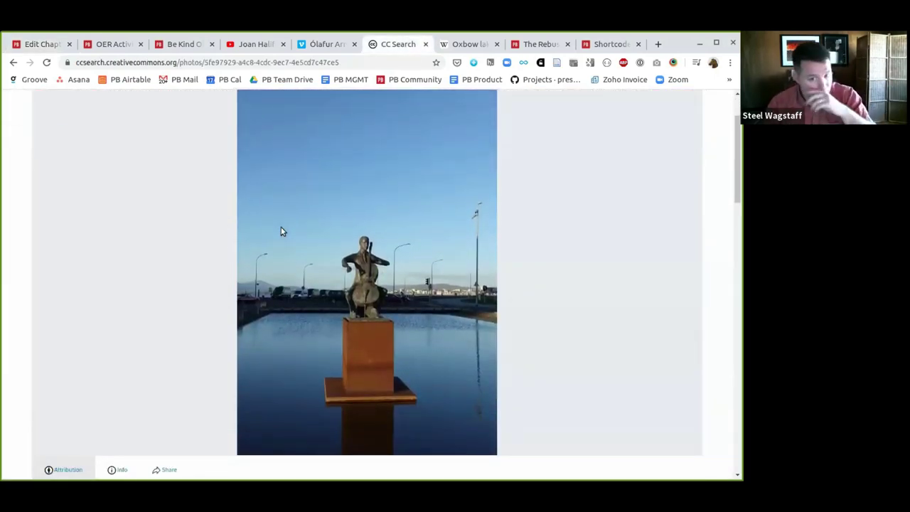
scroll(280, 229, "down", 2)
scroll(280, 229, "down", 2)
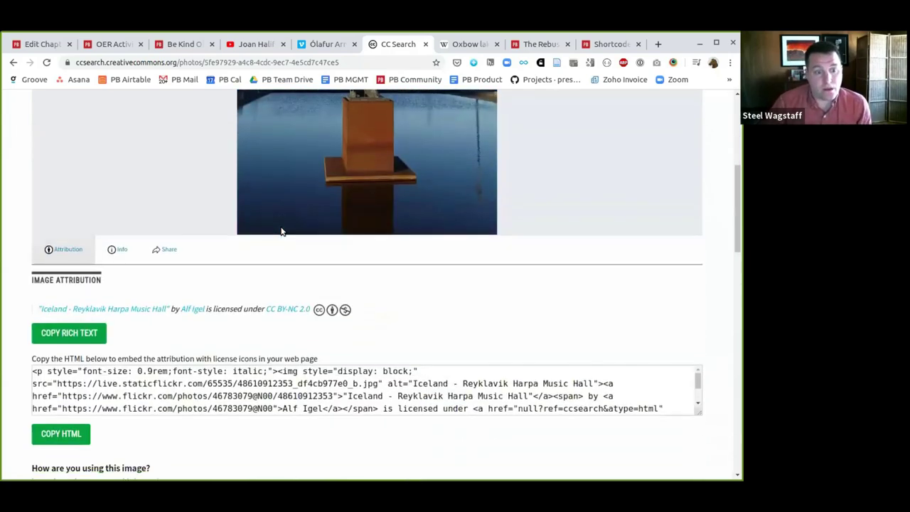
scroll(128, 256, "down", 2)
scroll(128, 237, "up", 1)
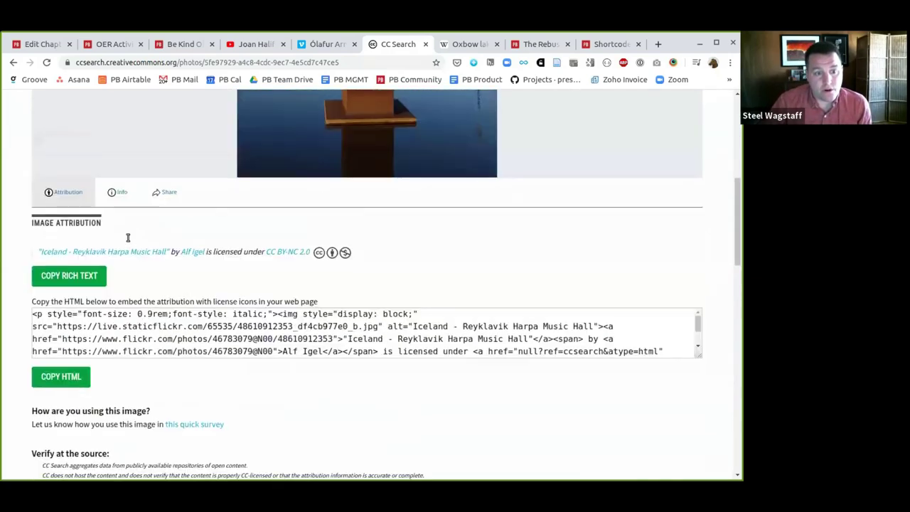
left_click(124, 203)
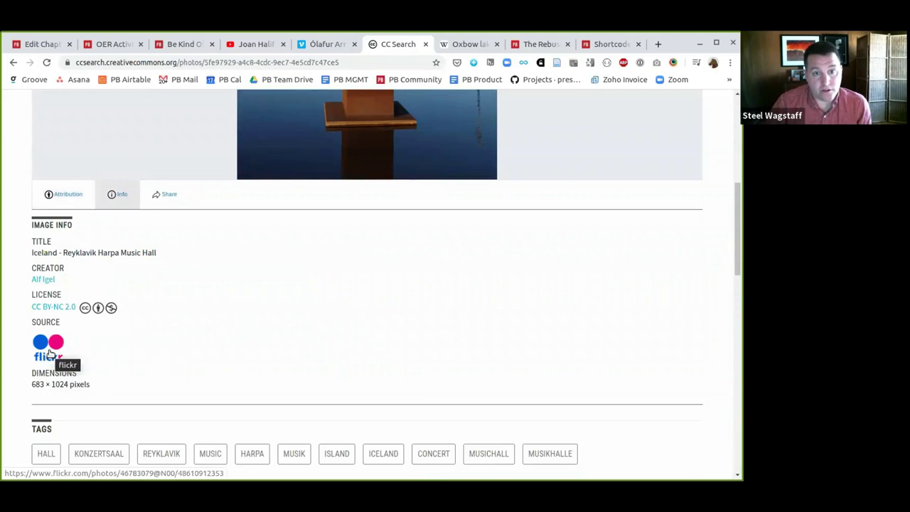
left_click(50, 350)
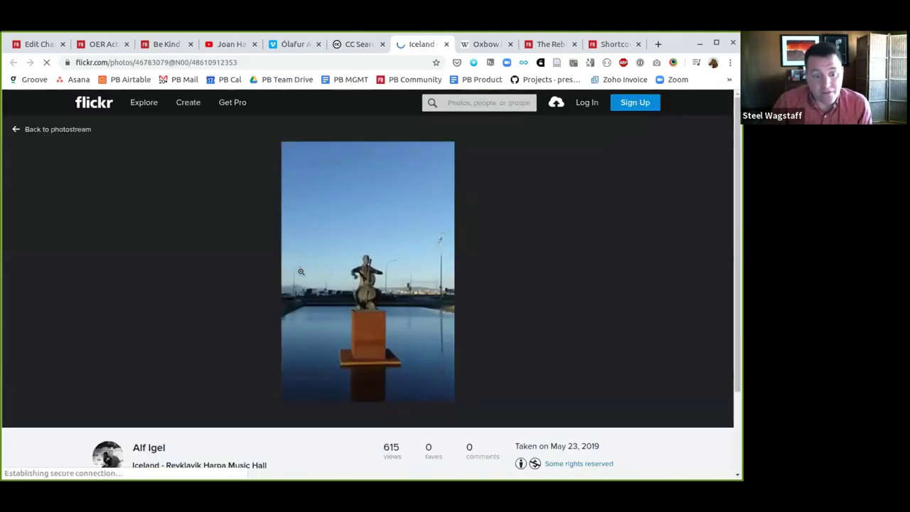
Download the Medium (533 × 800) size of the cellist statue photo.
scroll(398, 377, "down", 2)
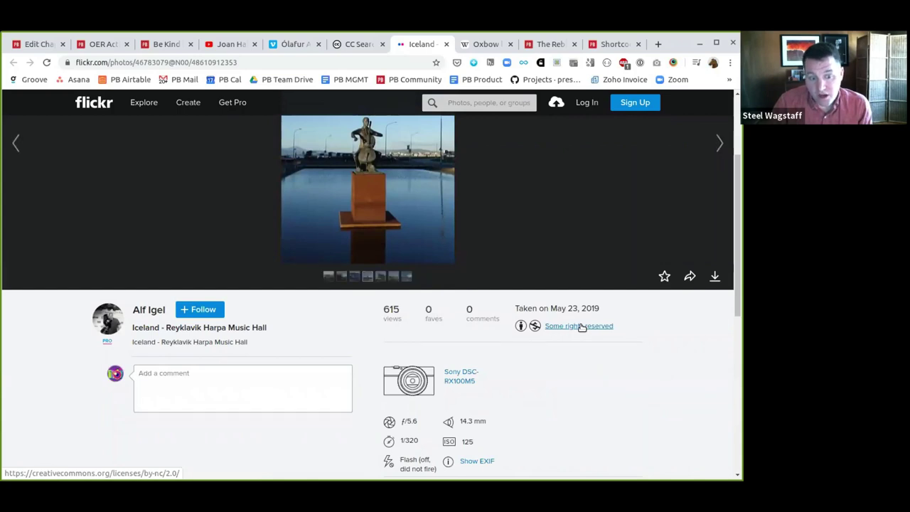
left_click(714, 276)
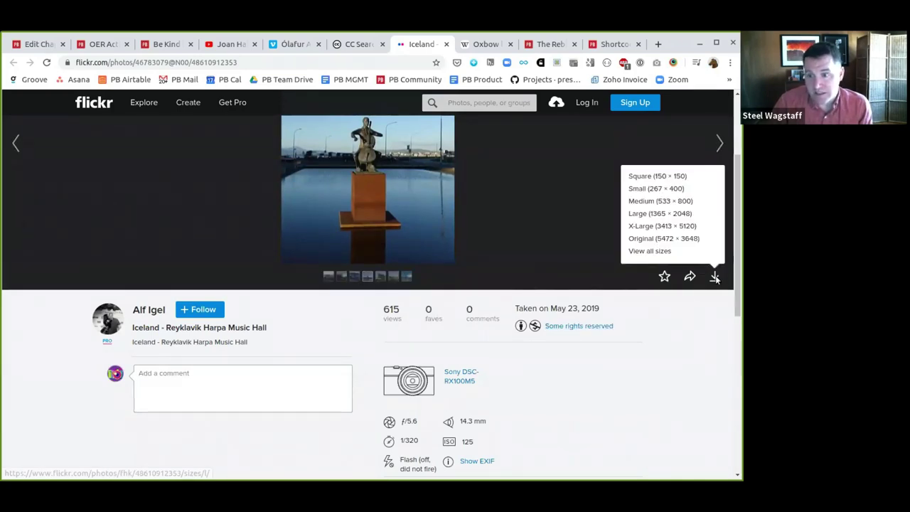
left_click(677, 202)
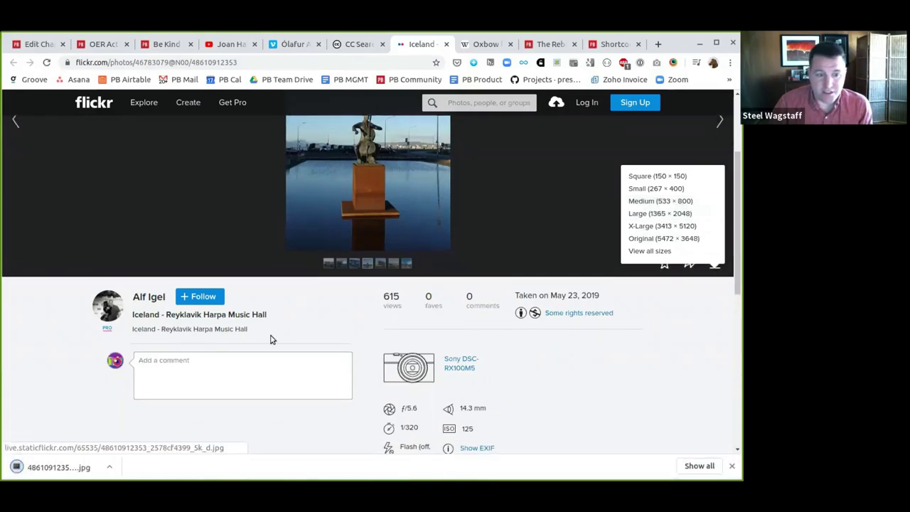
left_click(40, 45)
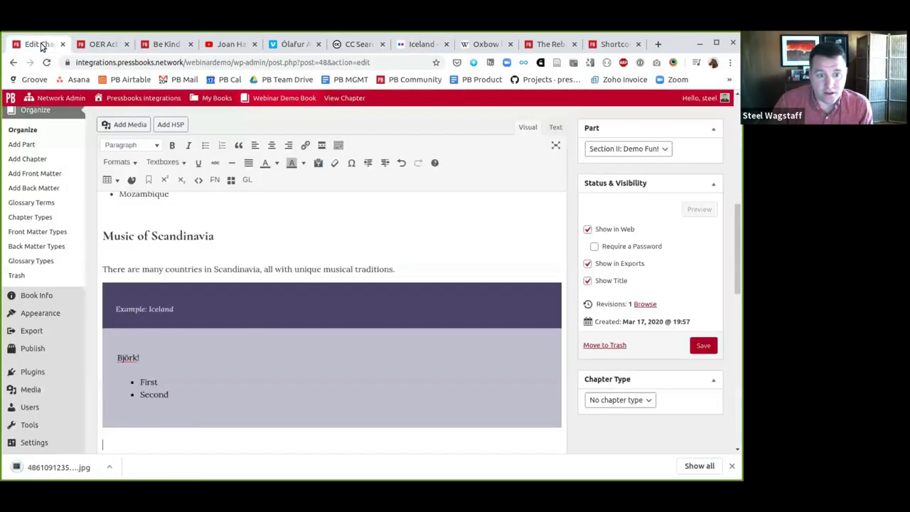
Upload the photo under the heading with alt text 'Statue of violinist in Reykjavik'.
left_click(271, 244)
key("Return")
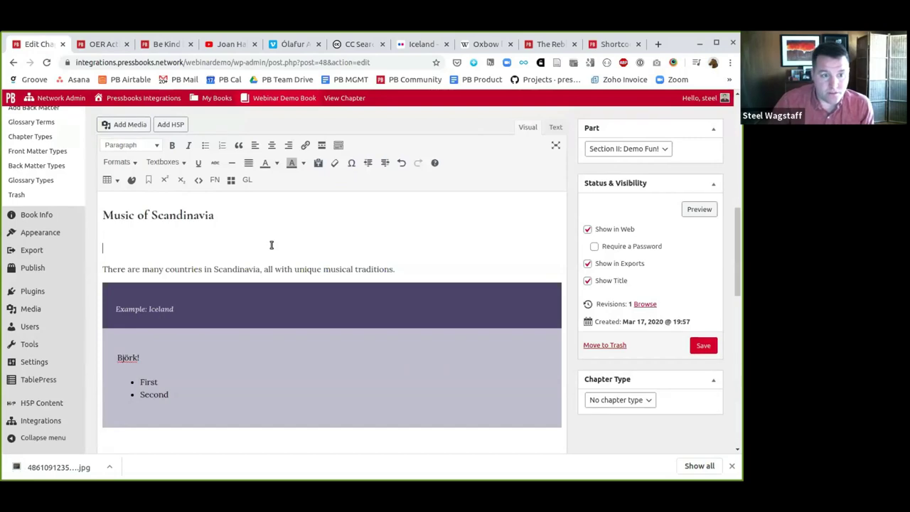
left_click(122, 126)
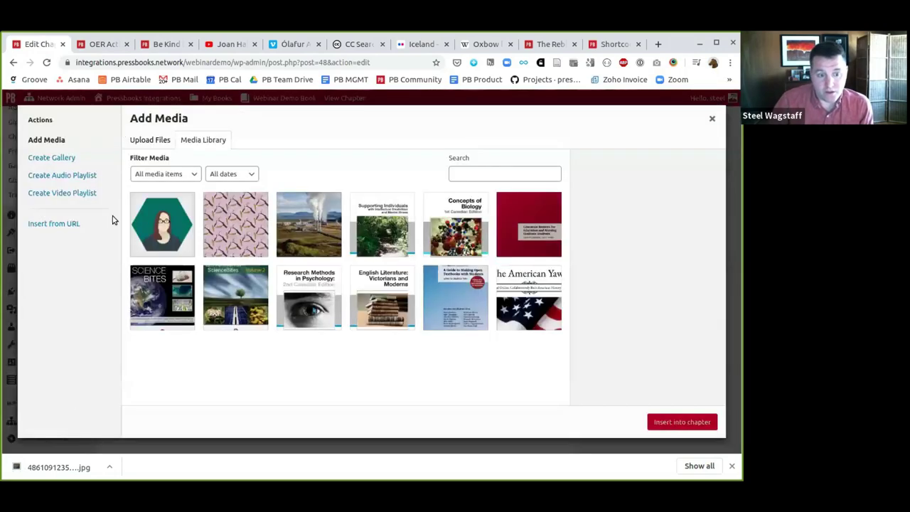
left_click_drag(32, 469, 283, 227)
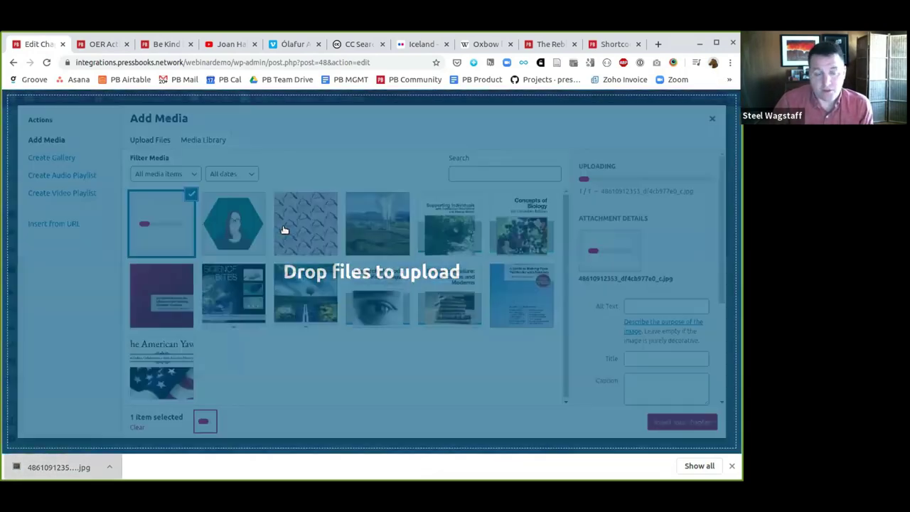
left_click(652, 323)
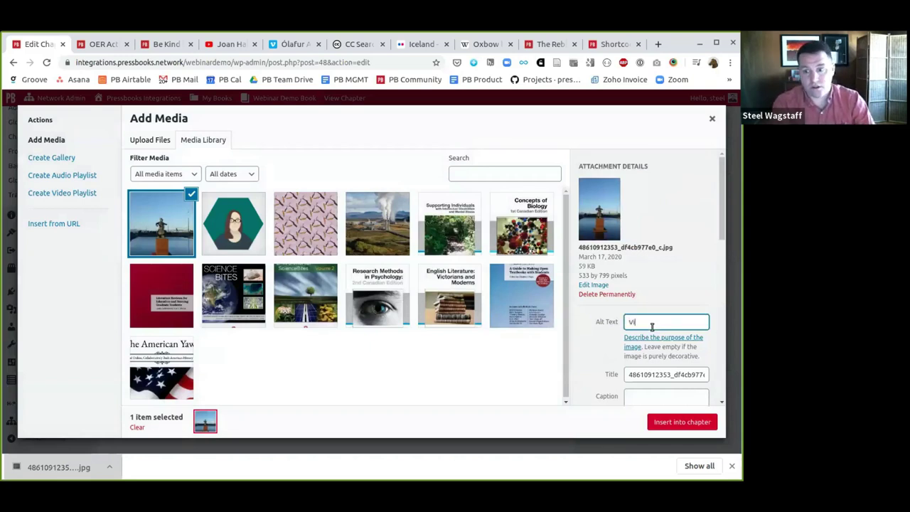
type("Statue of violinist in Reykj")
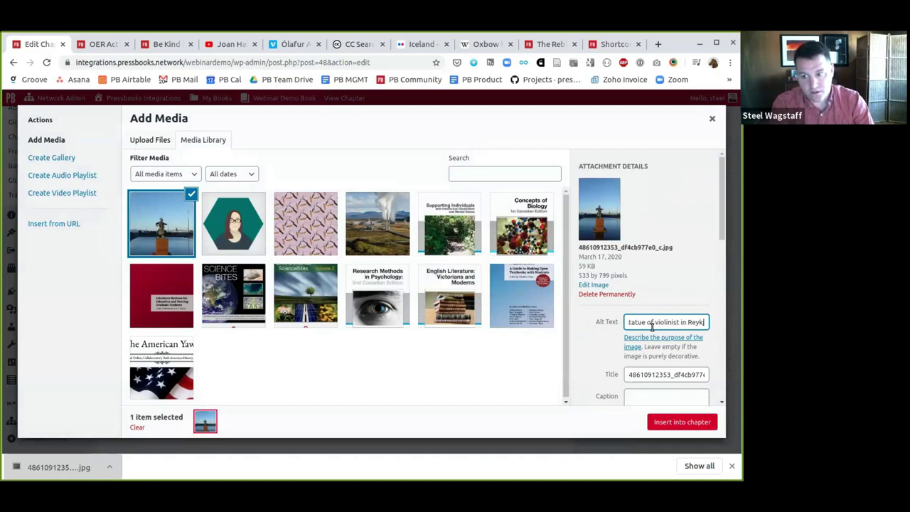
type("avik")
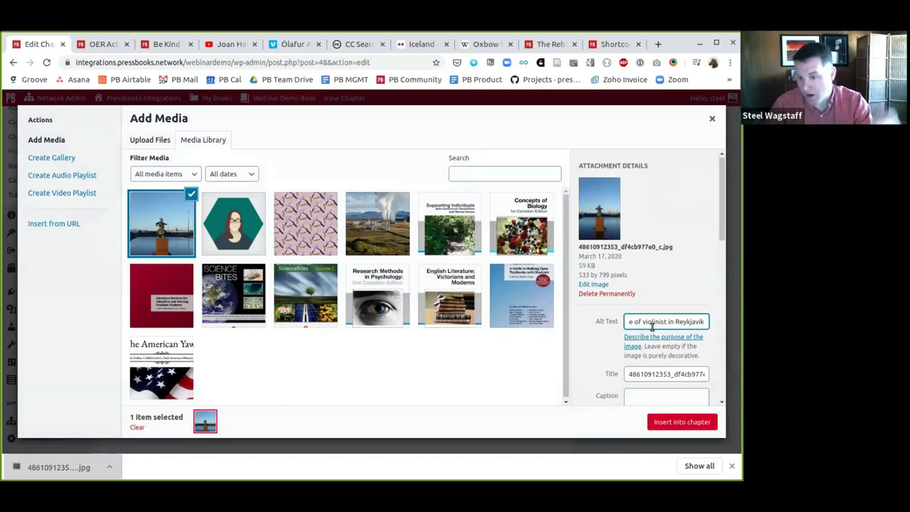
Set the image title to the photo's caption copied from Flickr.
scroll(650, 334, "down", 1)
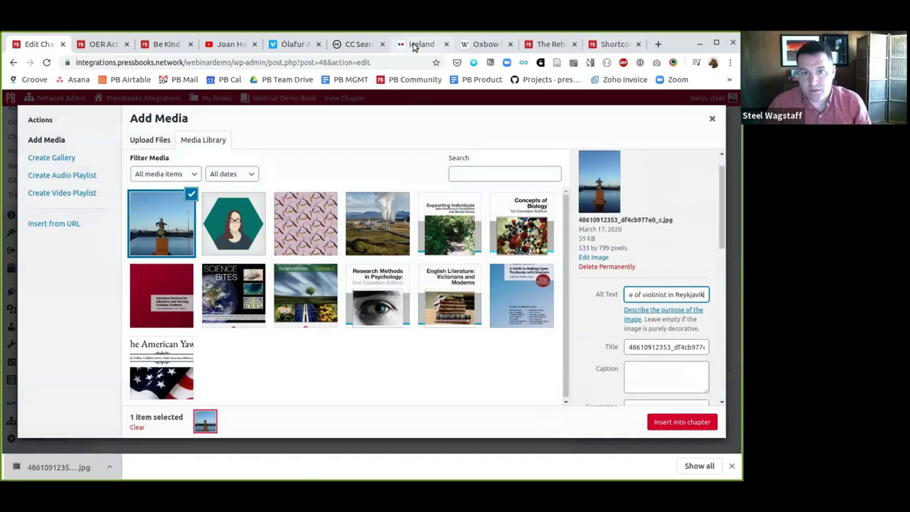
left_click(417, 44)
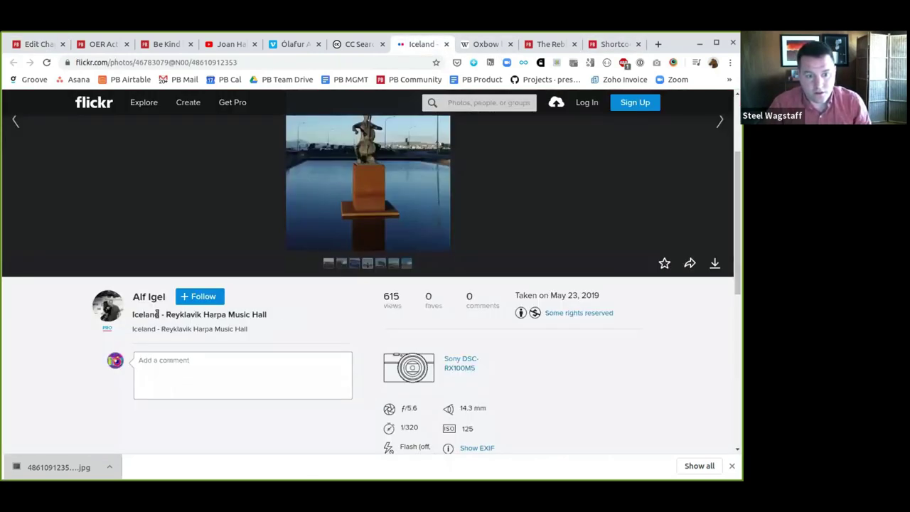
left_click_drag(171, 297, 141, 300)
left_click(313, 302)
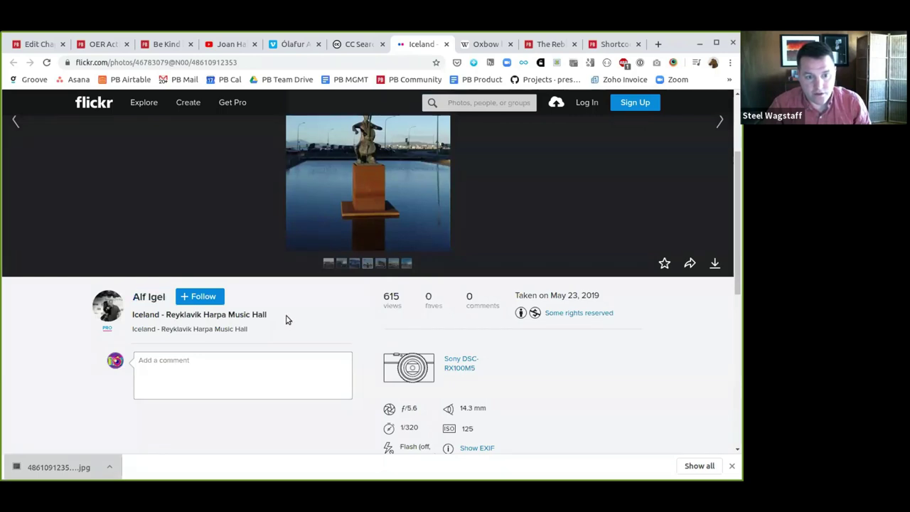
left_click_drag(269, 329, 132, 334)
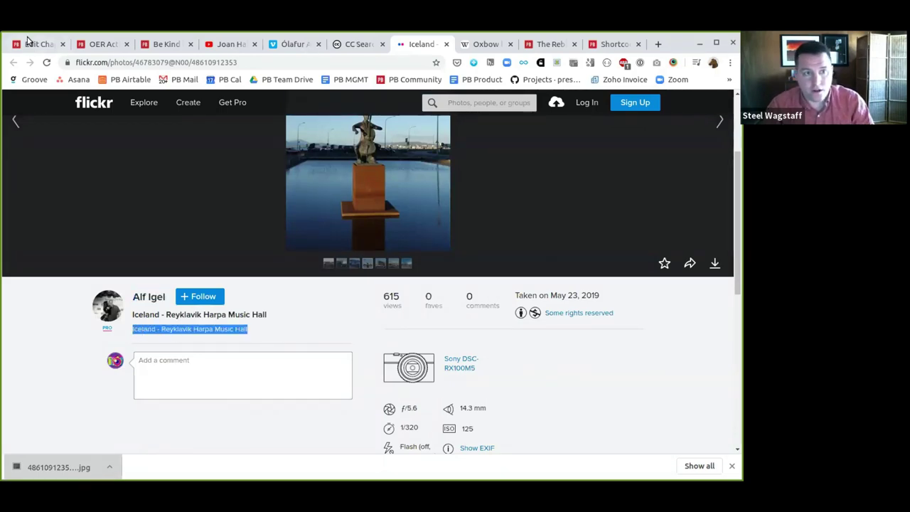
left_click(34, 44)
triple_click(658, 348)
type("Iceland - Reykjavik Harpa Music Hall")
Fill the image's Source URL with the Flickr photo page address.
scroll(657, 351, "down", 2)
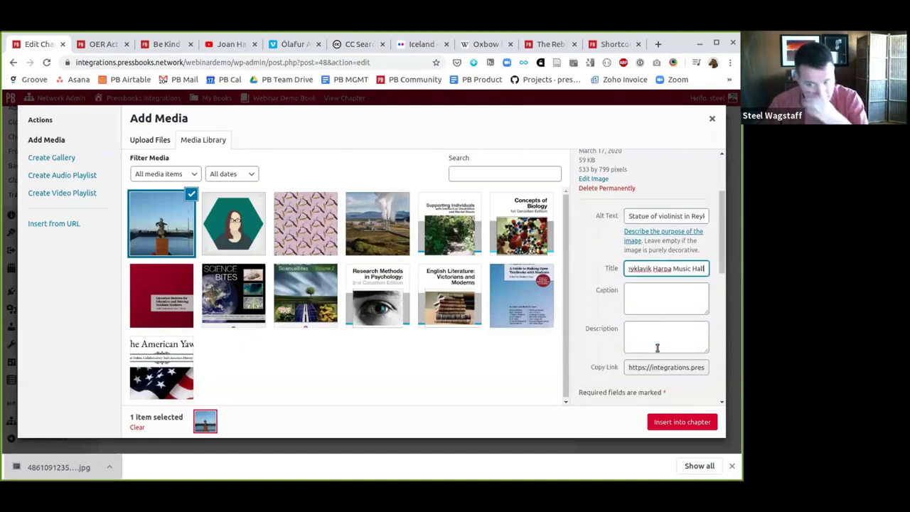
scroll(657, 351, "down", 2)
left_click(647, 262)
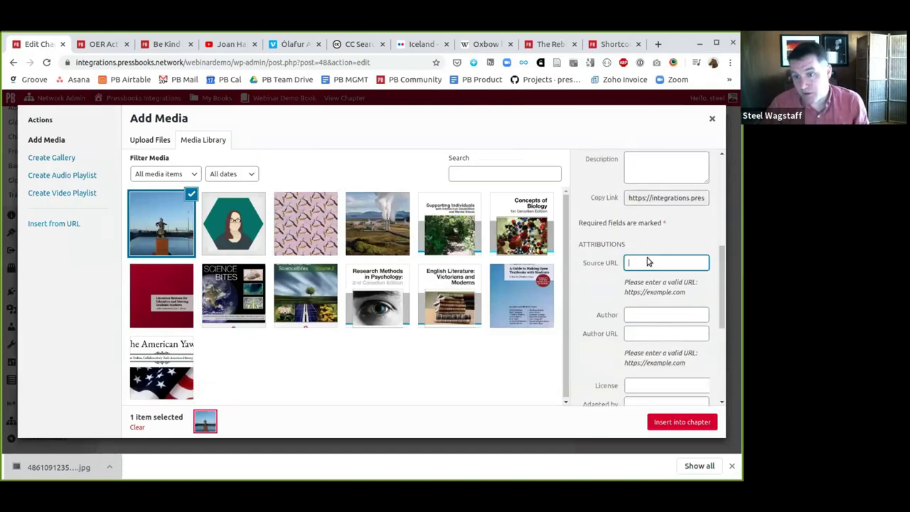
left_click(424, 40)
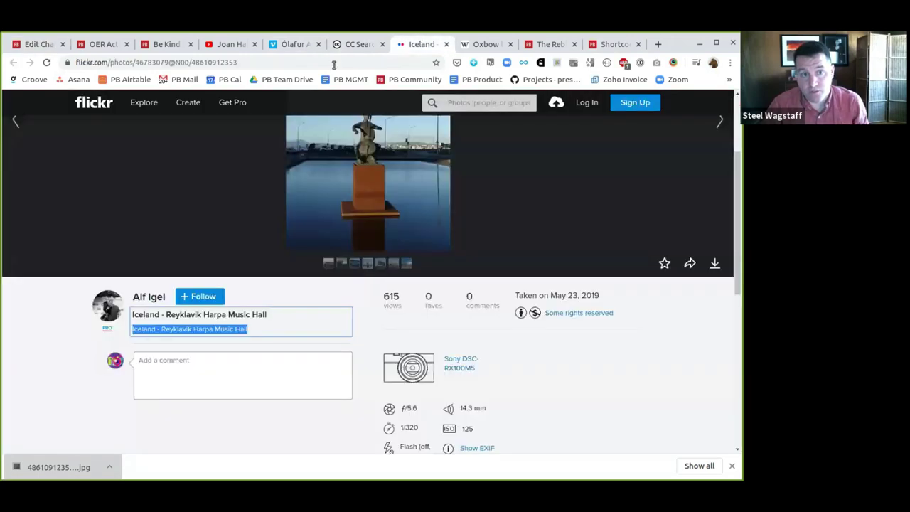
left_click(269, 62)
key("ctrl+c")
left_click(23, 45)
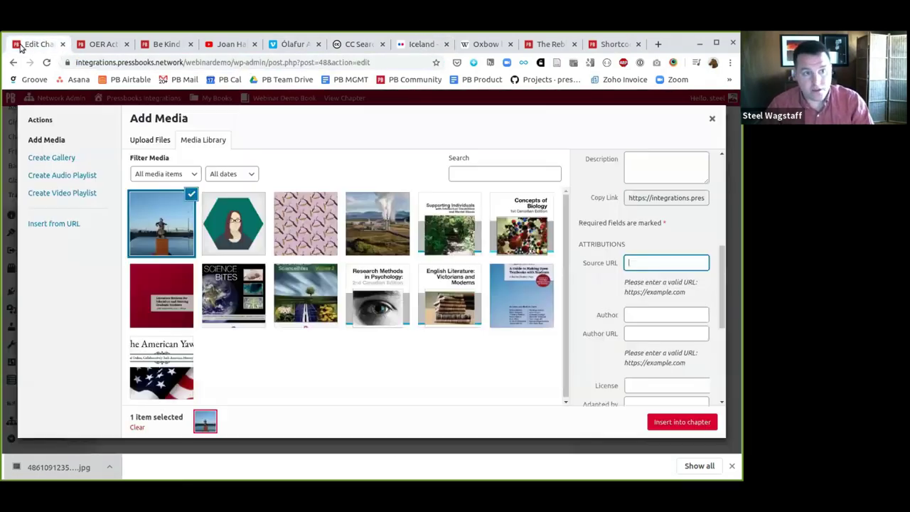
key("ctrl+v")
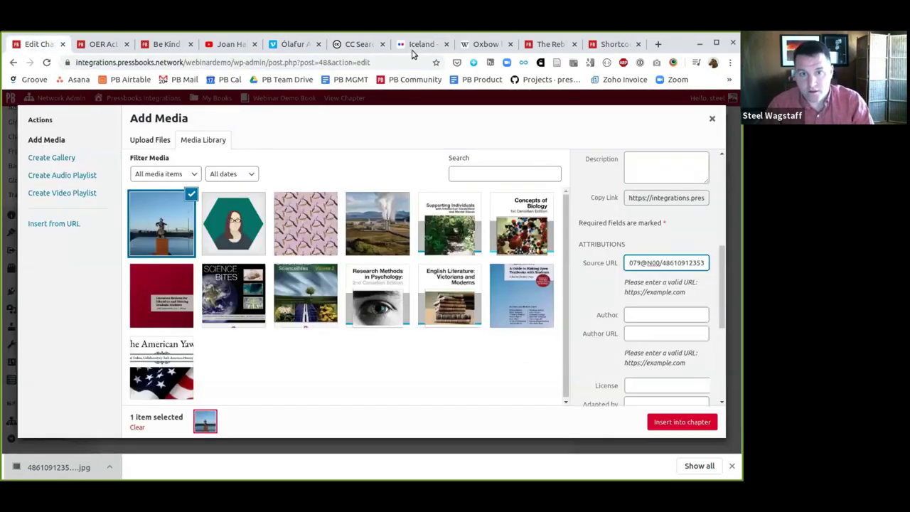
Enter the photographer's name as author, set licence CC BY-NC, and insert the image.
left_click(414, 46)
left_click(169, 299)
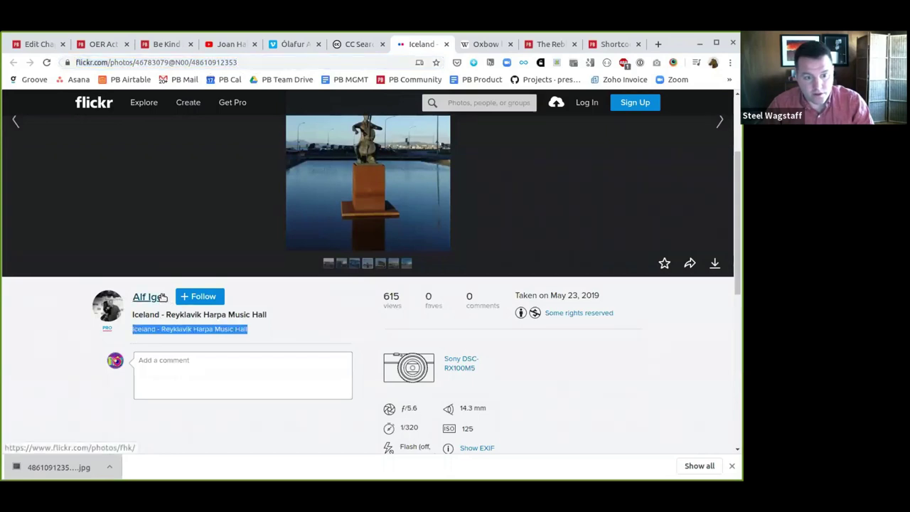
left_click_drag(169, 299, 131, 298)
key("ctrl+c")
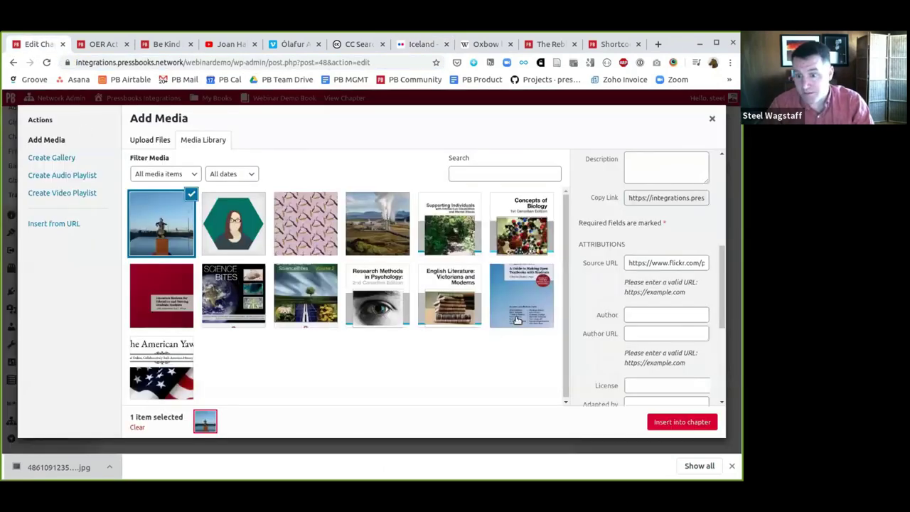
left_click(658, 317)
key("ctrl+v")
scroll(661, 341, "down", 1)
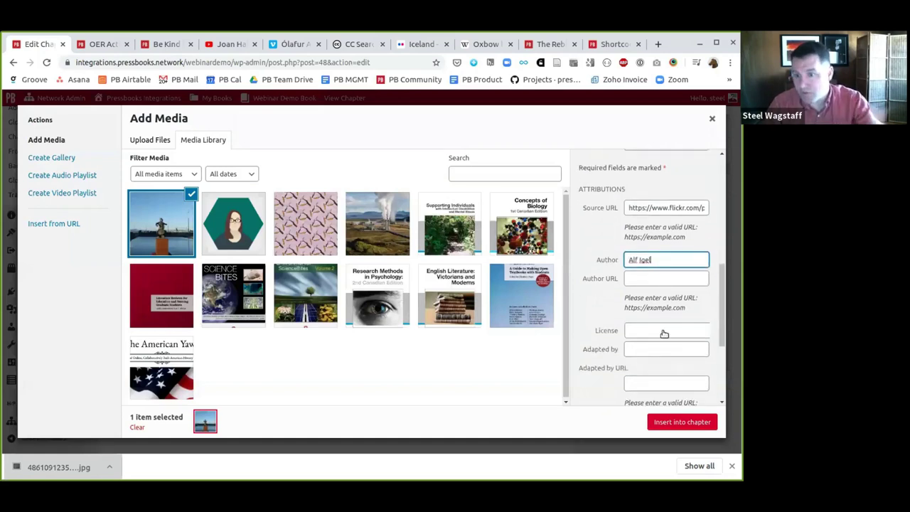
left_click(663, 331)
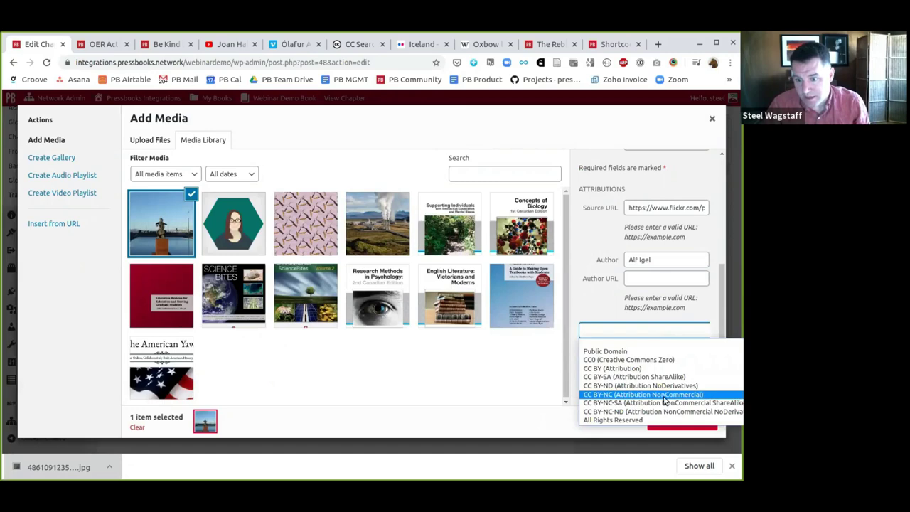
left_click(663, 395)
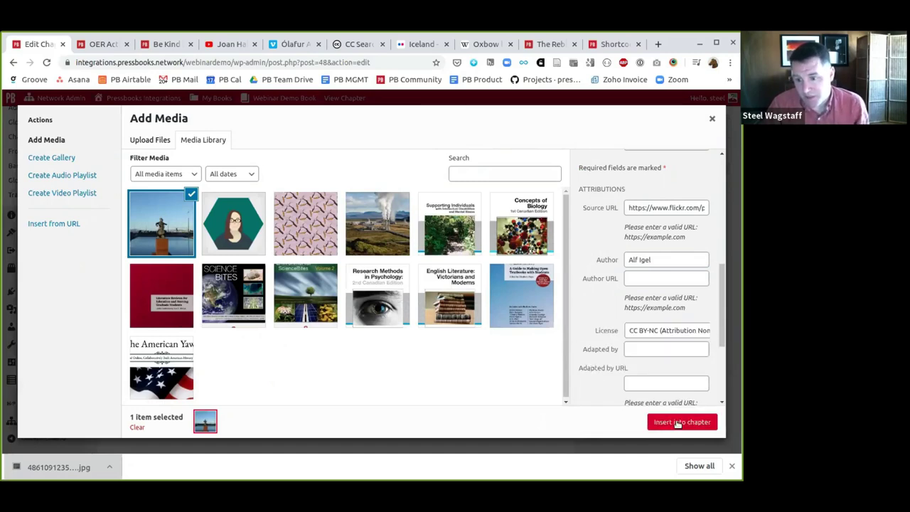
left_click(677, 422)
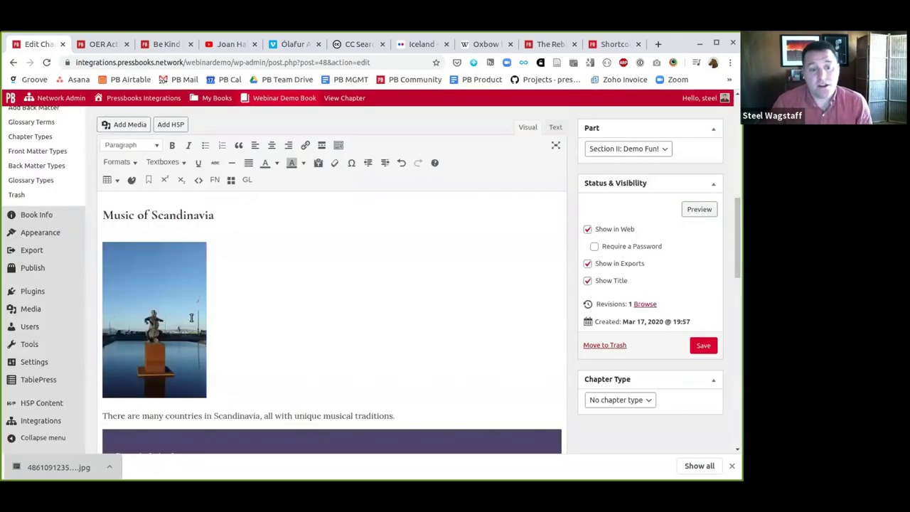
Add a blank line between the grey box and the orange Key Takeaways box.
left_click(149, 304)
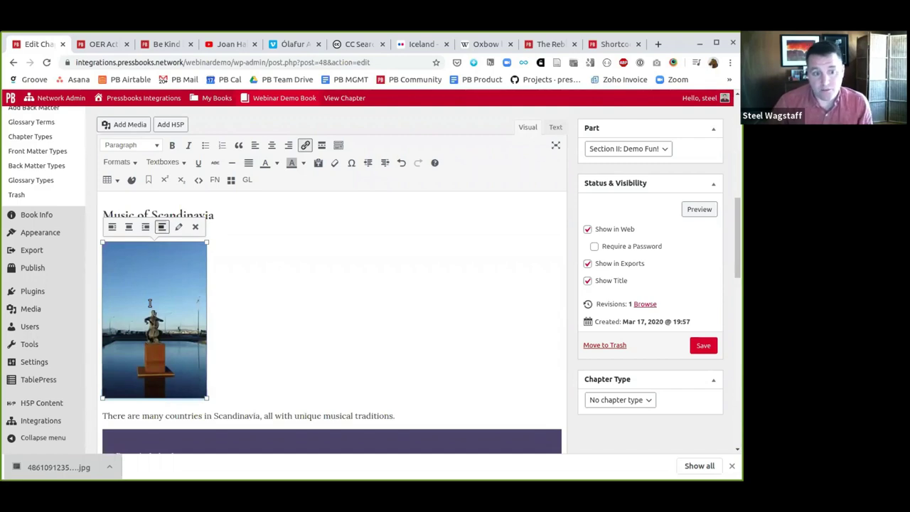
left_click(233, 320)
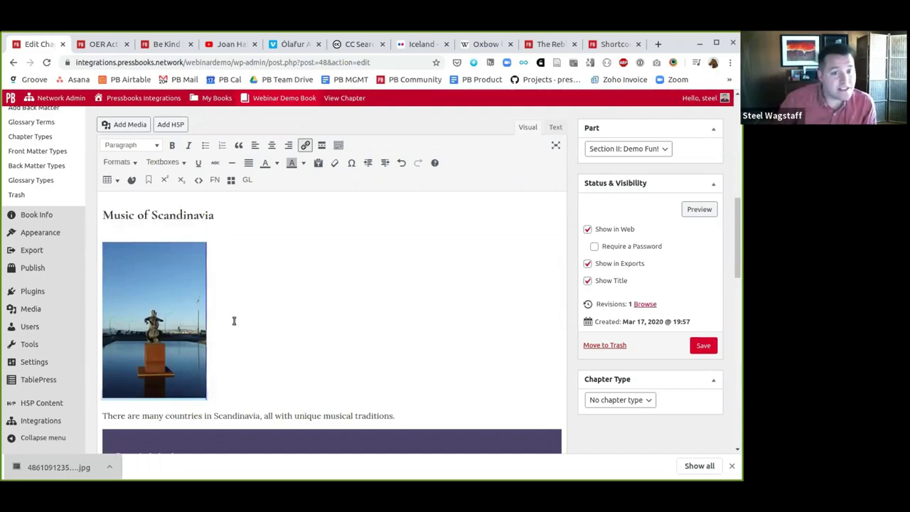
scroll(311, 339, "down", 5)
left_click(217, 259)
key("Return")
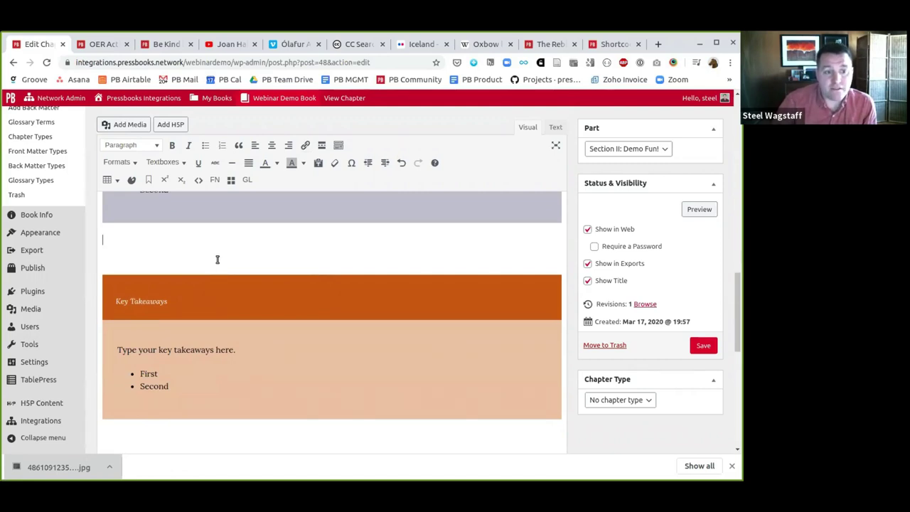
Embed the Ólafur Arnalds Vimeo video below the Iceland example box.
left_click(285, 45)
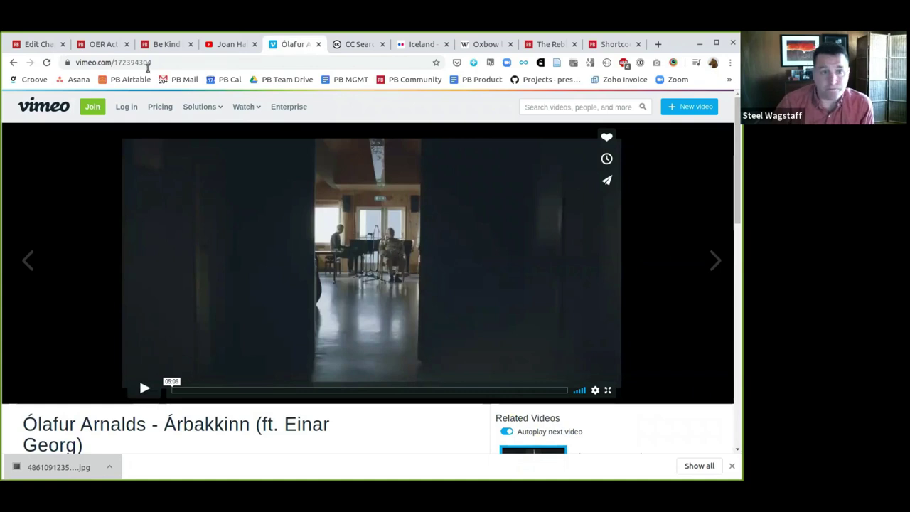
left_click(178, 63)
key("ctrl+c")
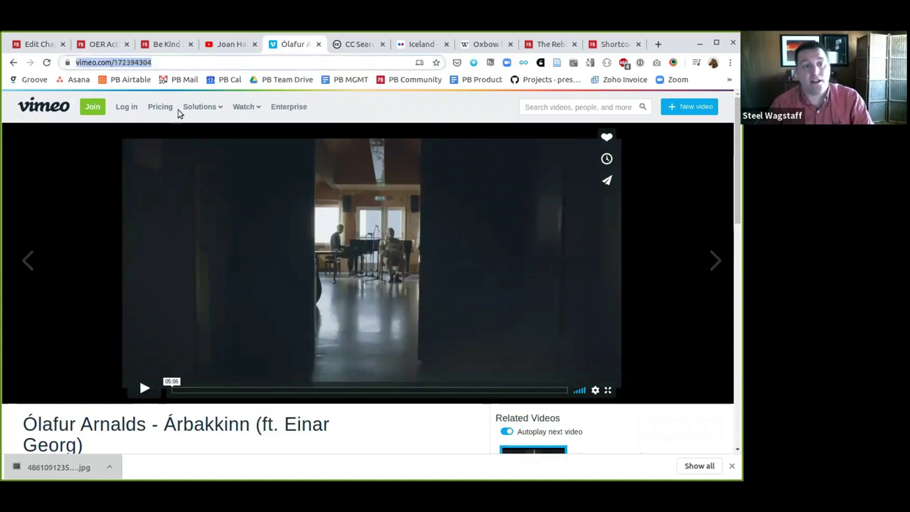
left_click(42, 45)
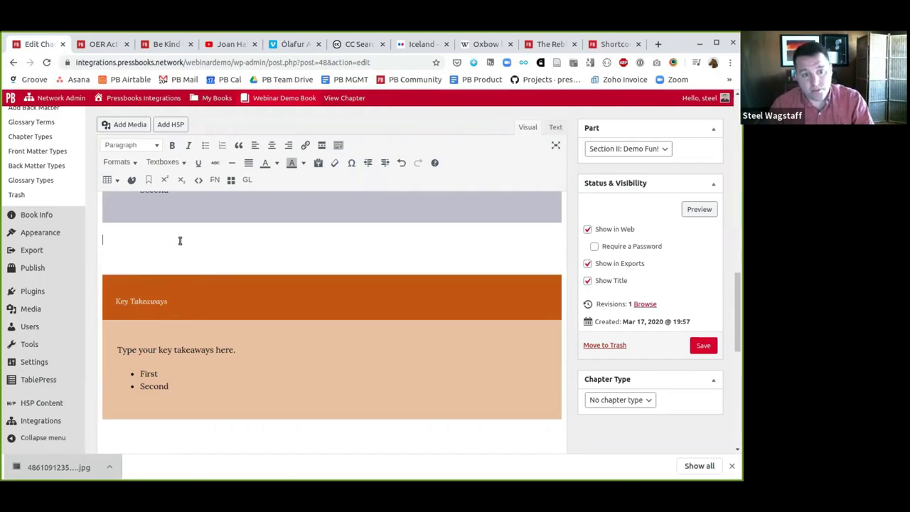
key("ctrl+v")
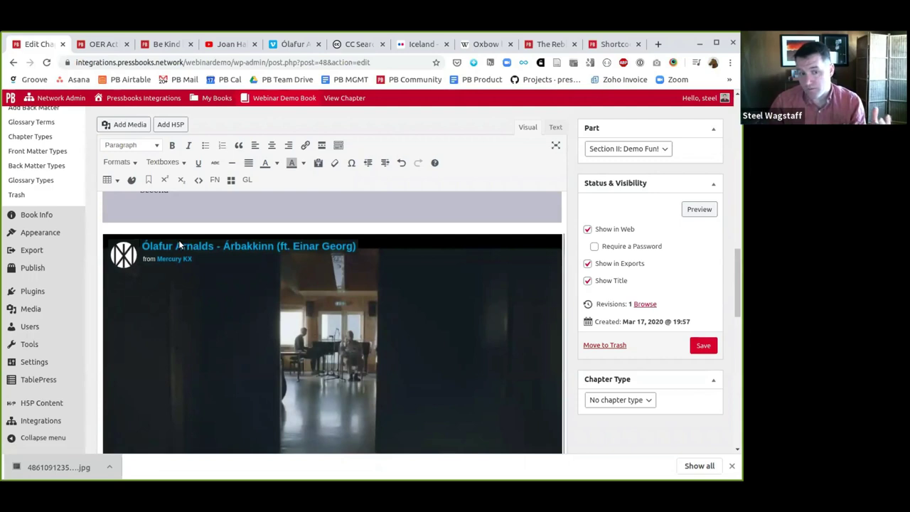
Embed the Joan Halifax TED talk YouTube video below the Key Takeaways box.
left_click(221, 47)
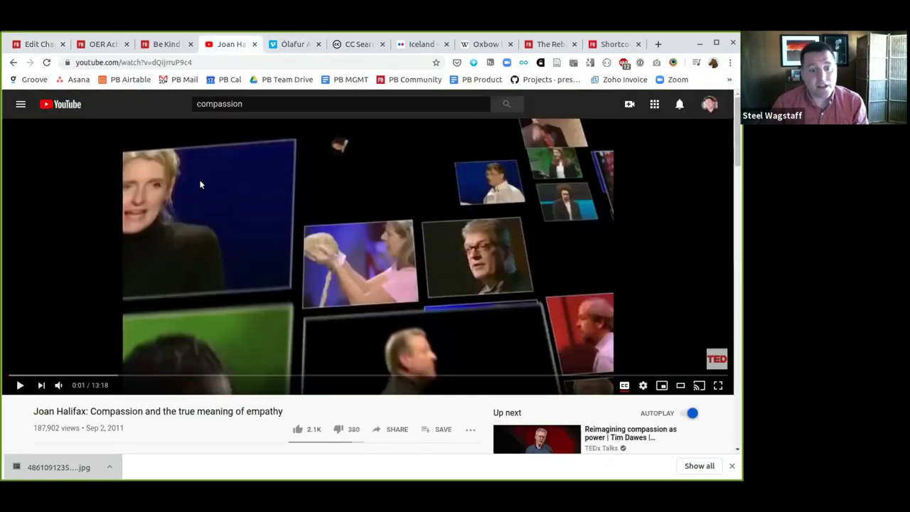
left_click(189, 63)
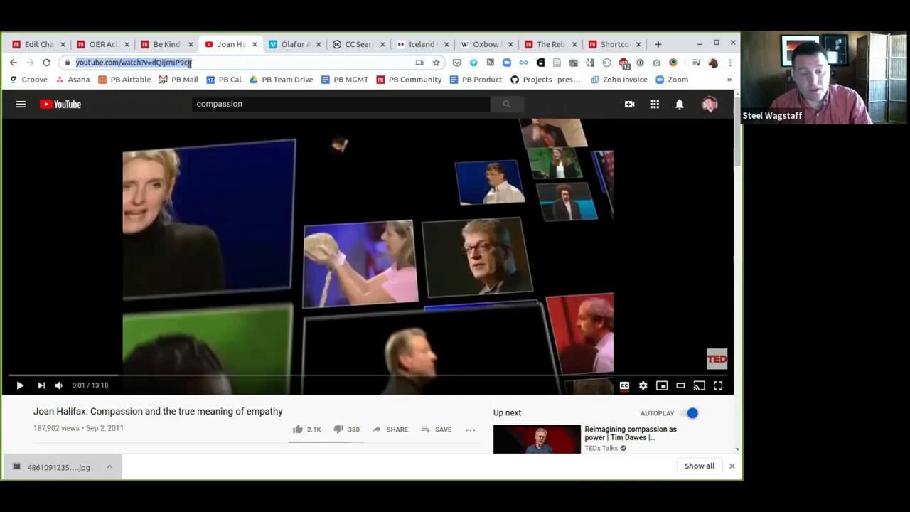
left_click(49, 46)
scroll(281, 221, "down", 5)
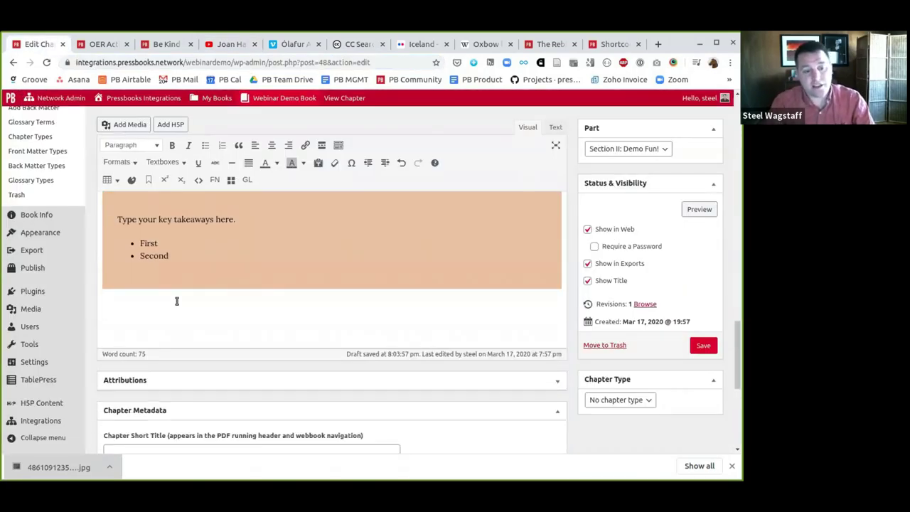
left_click(177, 301)
key("ctrl+v")
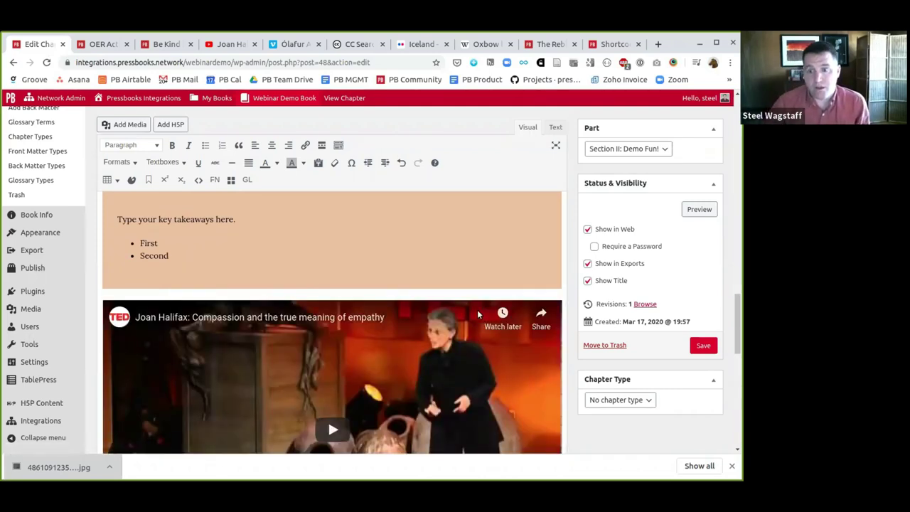
Save the chapter and view its published page.
left_click(701, 346)
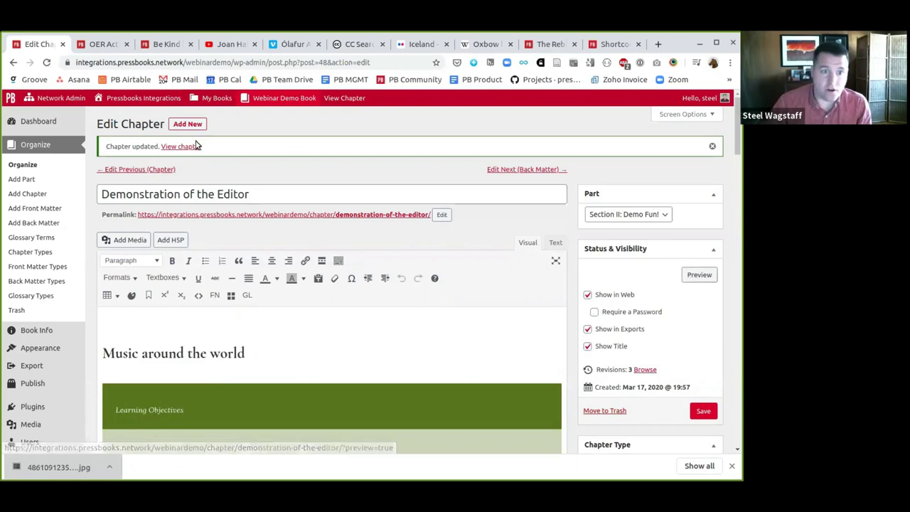
left_click(193, 147)
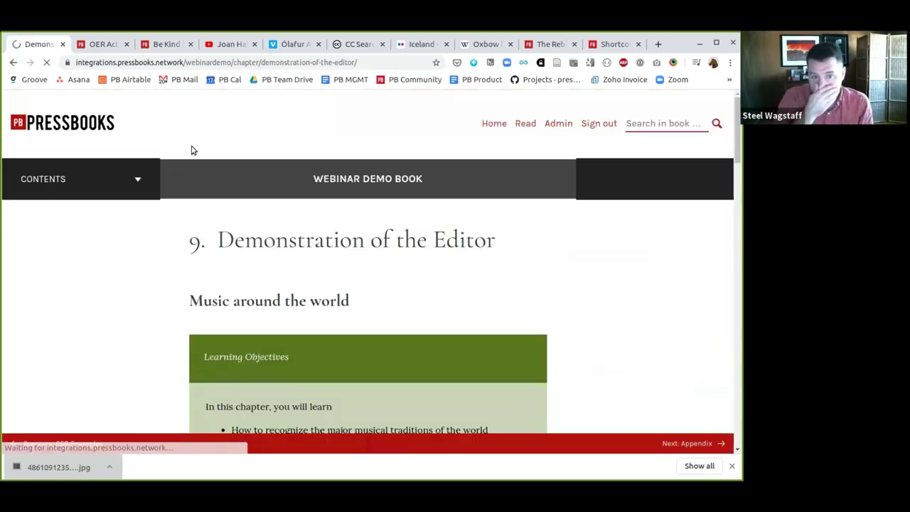
left_click_drag(186, 243, 512, 234)
left_click(236, 298)
left_click_drag(191, 301, 379, 296)
Scroll through the published chapter, viewing the Scandinavia photo at full size and returning.
scroll(380, 296, "down", 3)
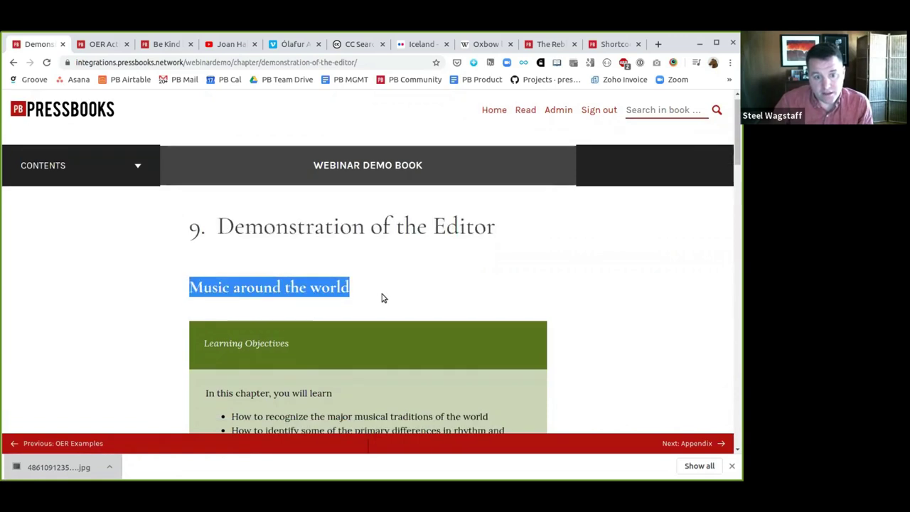
scroll(216, 220, "down", 2)
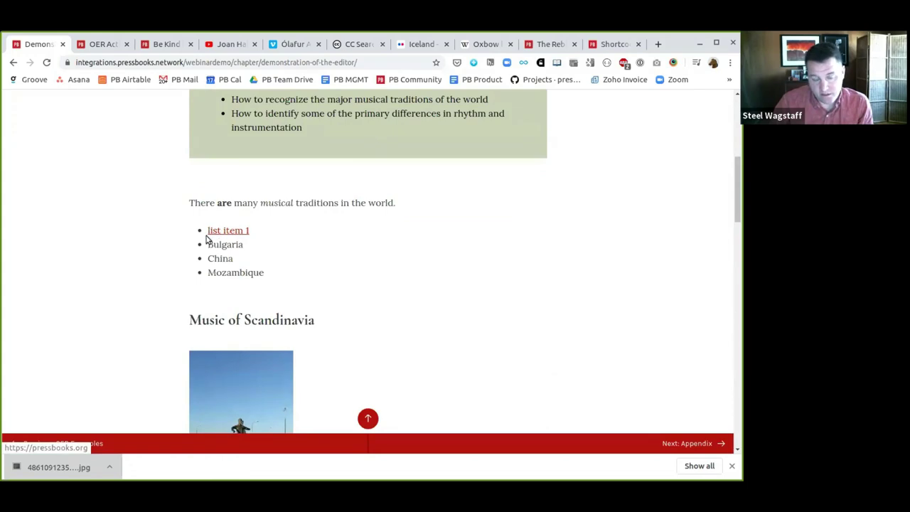
scroll(227, 288, "down", 2)
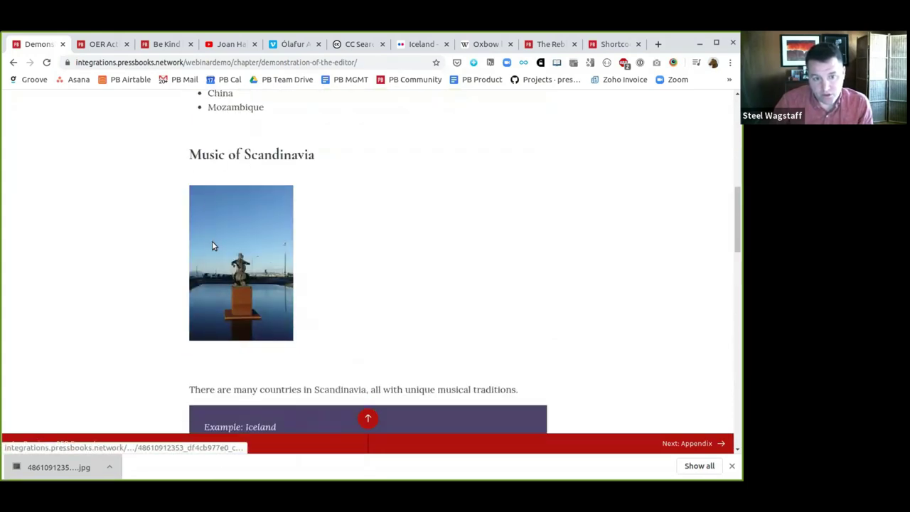
left_click(211, 246)
key("alt+Left")
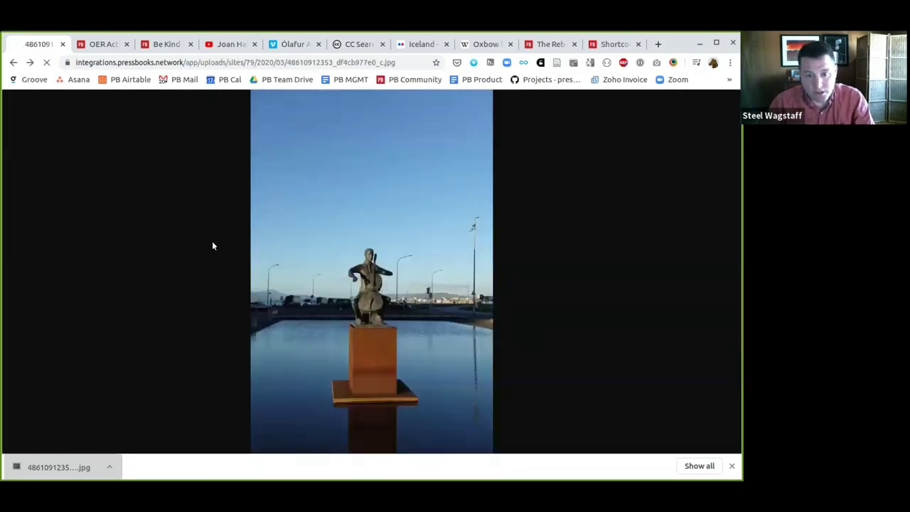
scroll(258, 274, "down", 3)
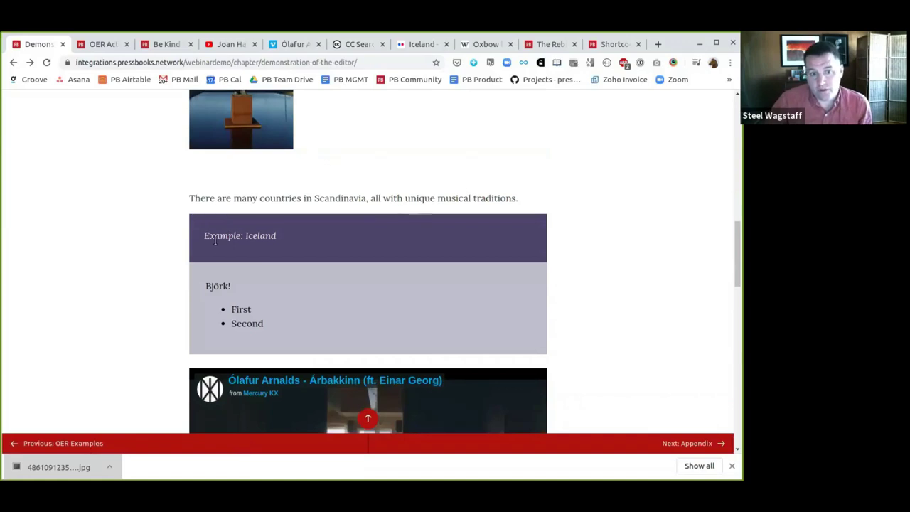
scroll(227, 245, "down", 3)
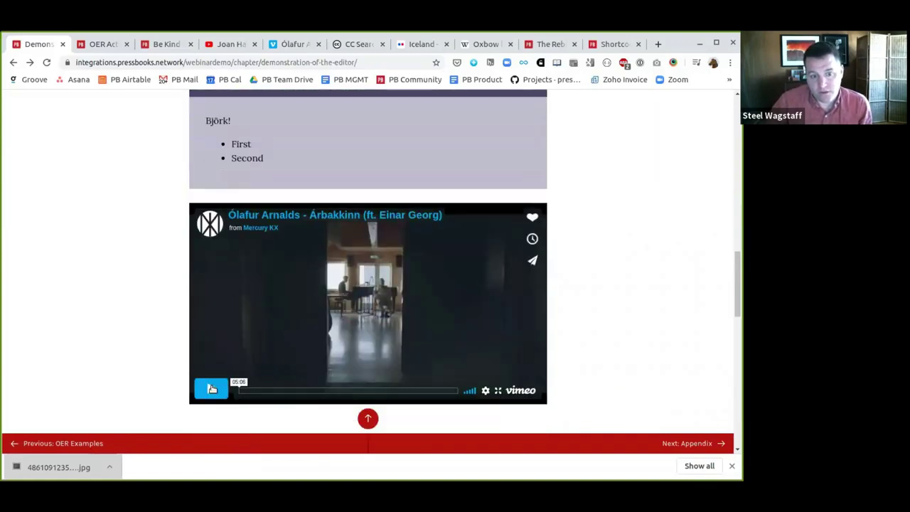
Play the embedded Vimeo video, then reopen the chapter for editing.
left_click(210, 387)
scroll(213, 356, "down", 5)
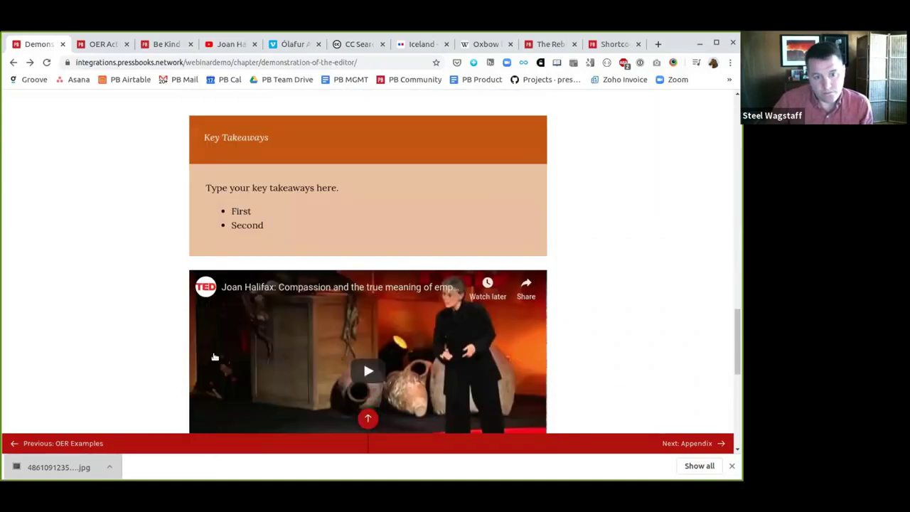
scroll(276, 277, "down", 3)
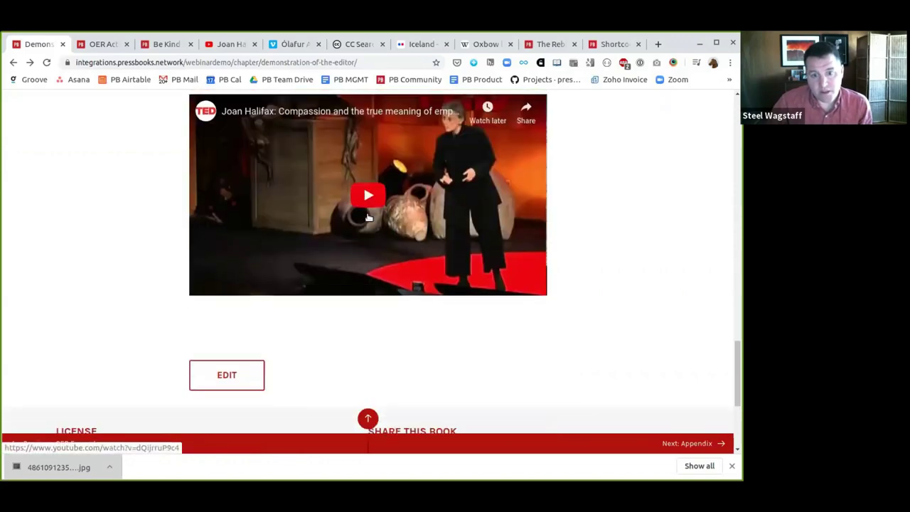
left_click(242, 379)
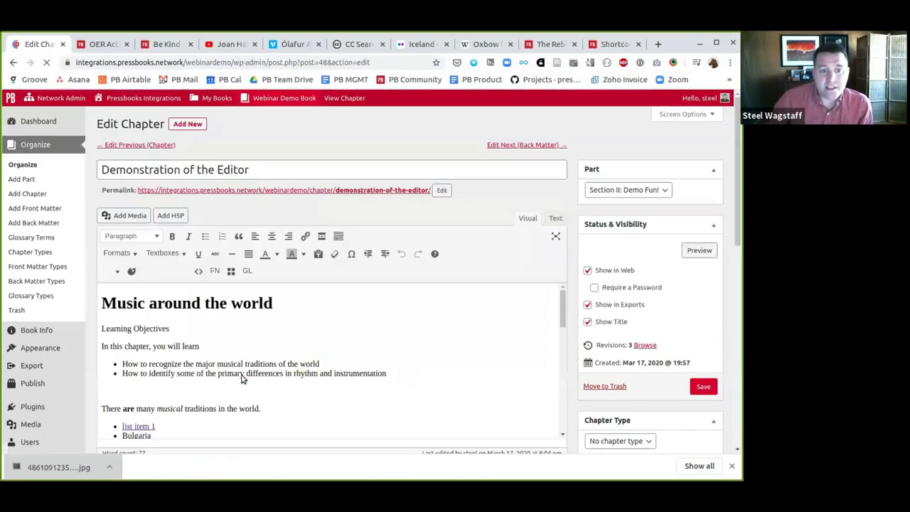
Add the footnote "I'm a footnote!" after the musical-traditions sentence.
left_click(260, 329)
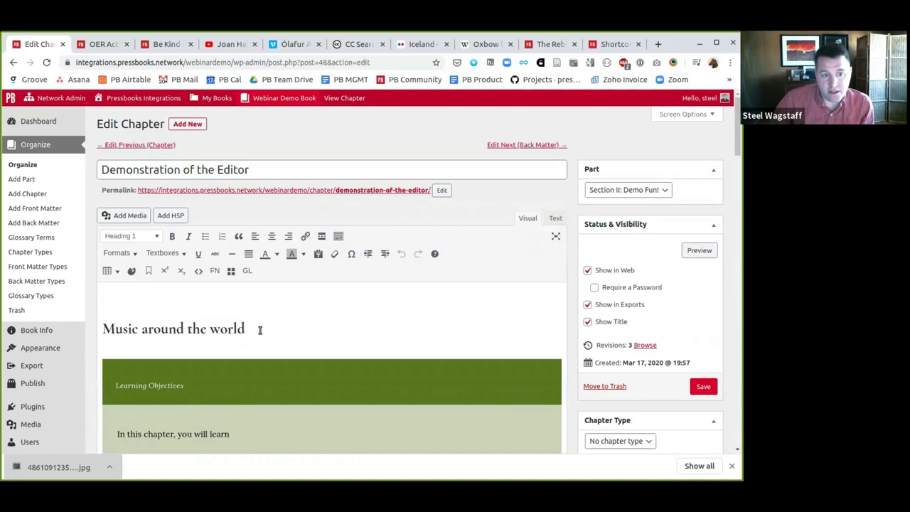
scroll(260, 329, "down", 5)
left_click(299, 322)
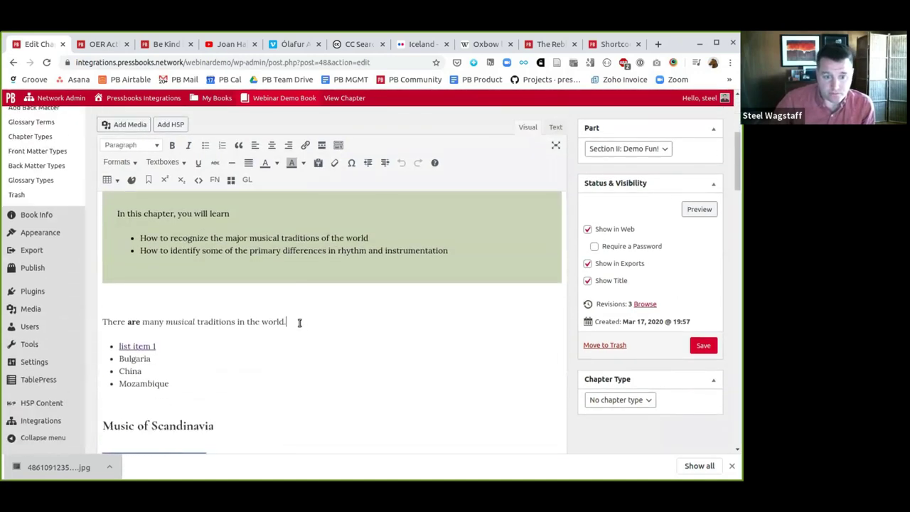
left_click(215, 180)
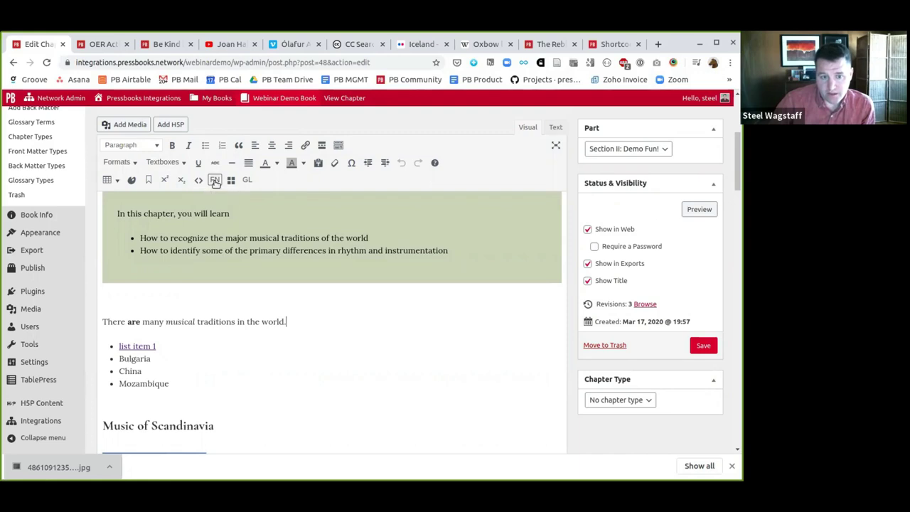
type("I'm a")
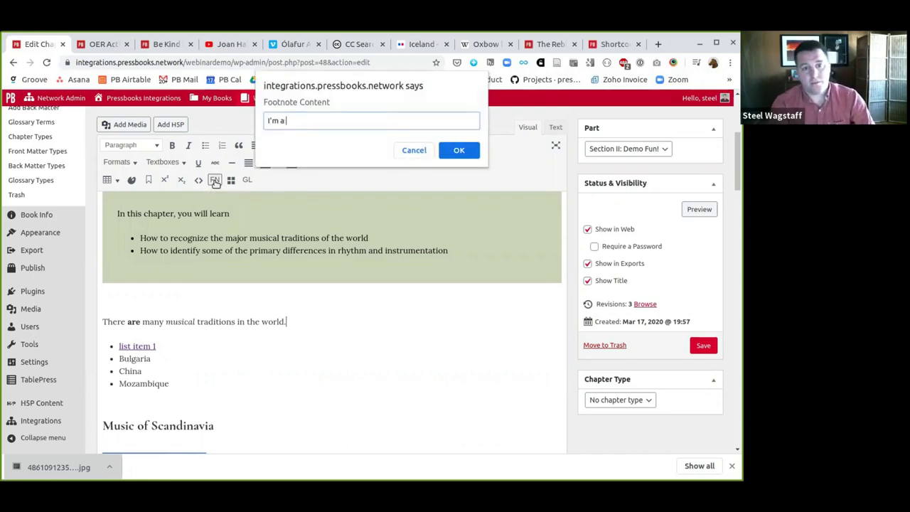
type(" footnote!")
left_click(460, 151)
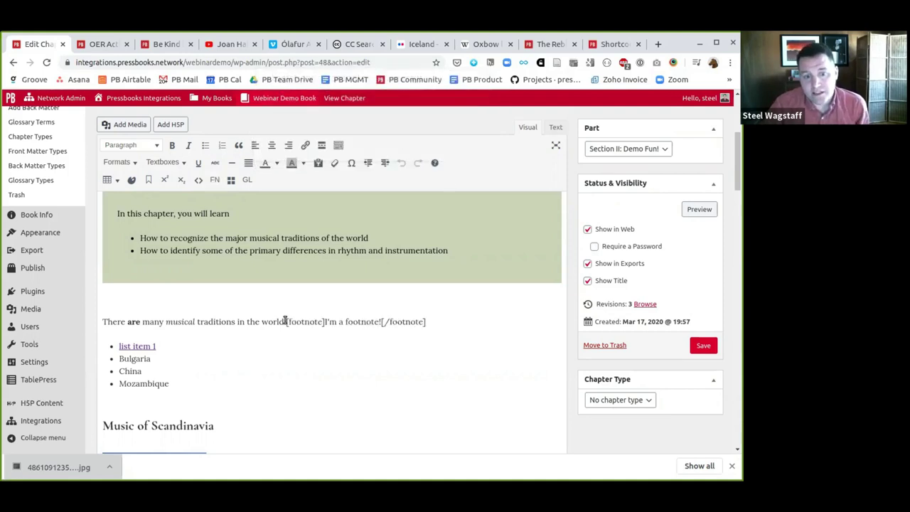
Link the word "footnote" in the note to pressbooks.com.
left_click_drag(287, 321, 371, 324)
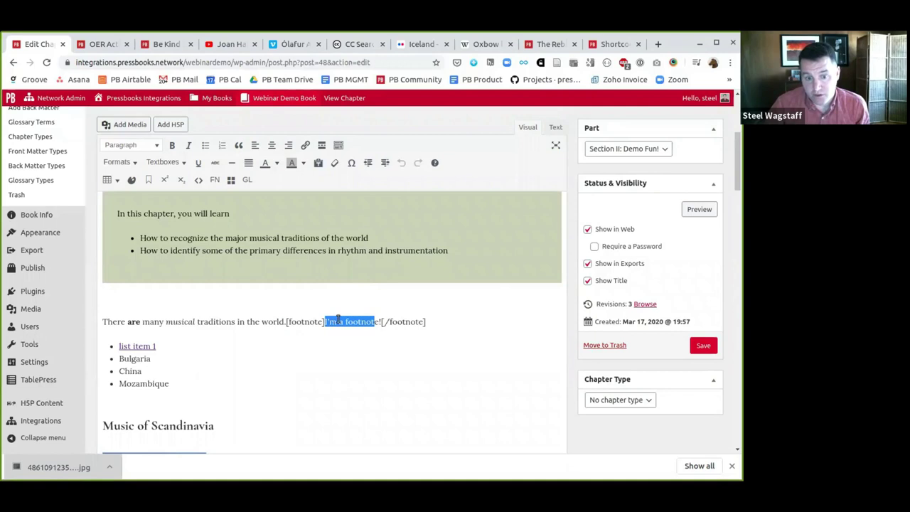
left_click(346, 322)
double_click(359, 323)
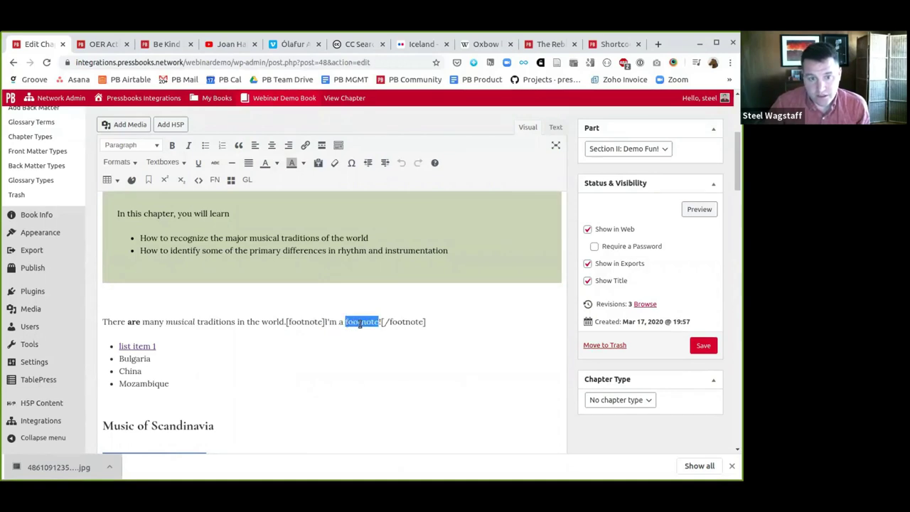
left_click(305, 146)
type("htps://pressbooks.")
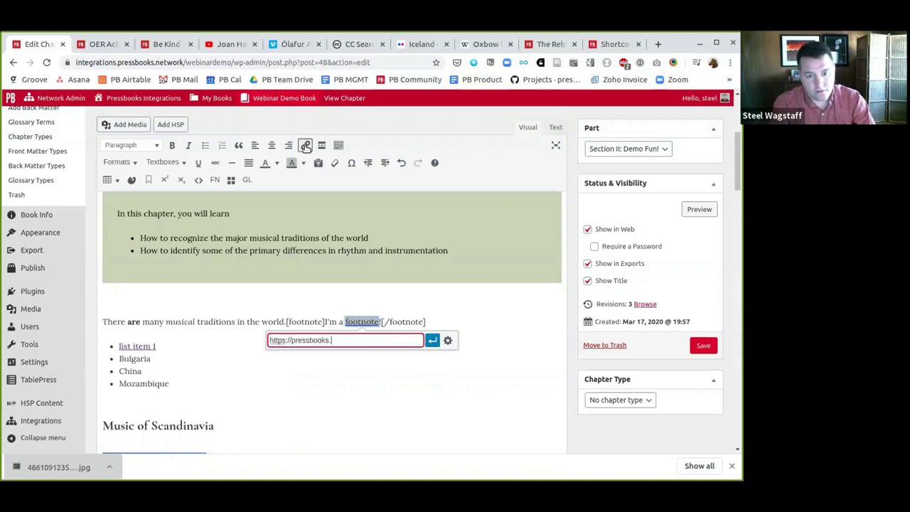
type("com")
key("Return")
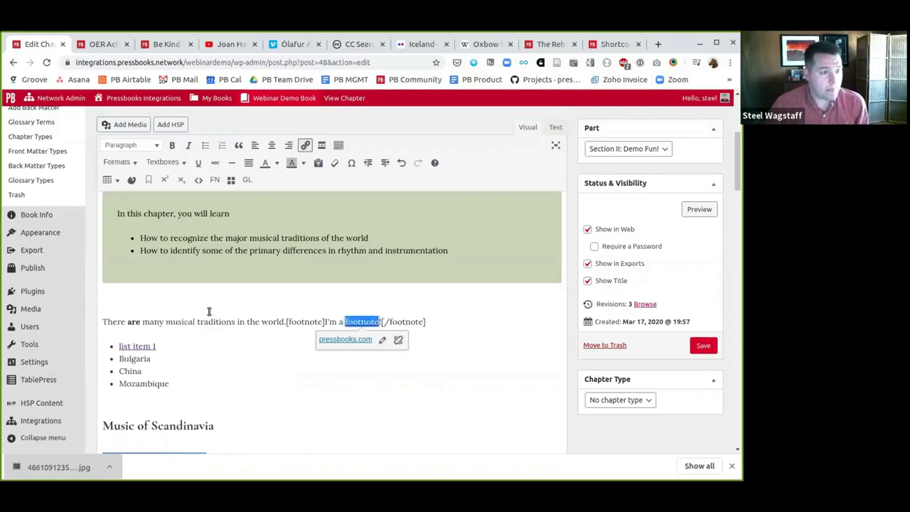
left_click(208, 321)
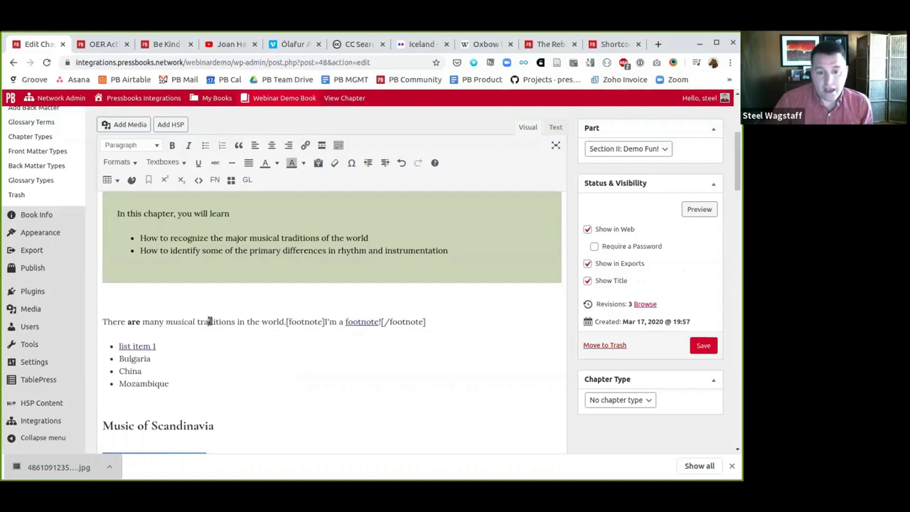
scroll(291, 370, "down", 2)
scroll(285, 304, "down", 2)
scroll(284, 305, "down", 2)
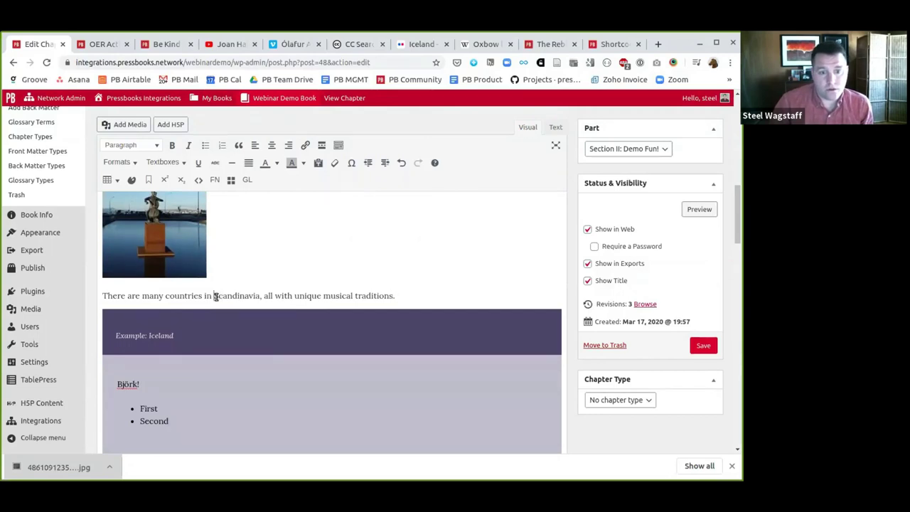
Start a glossary term for Scandinavia and copy its definition from Wikipedia.
left_click_drag(216, 296, 257, 296)
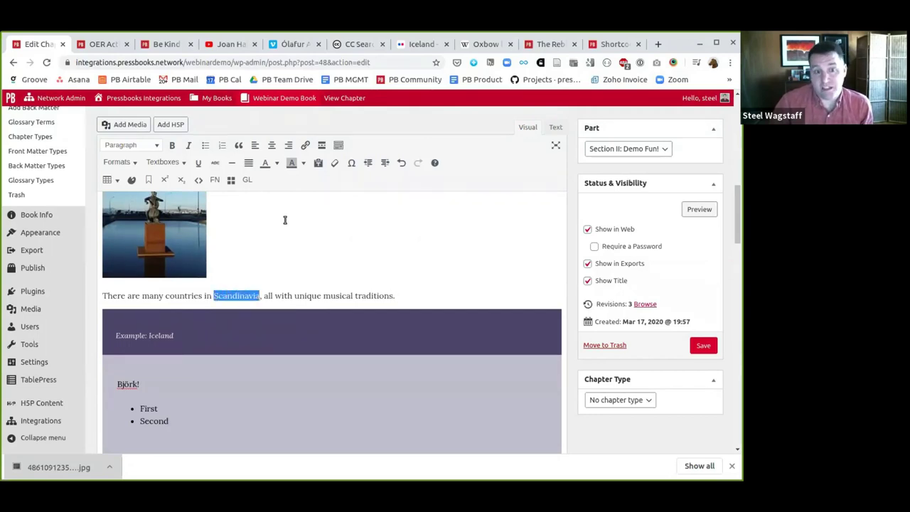
left_click(246, 179)
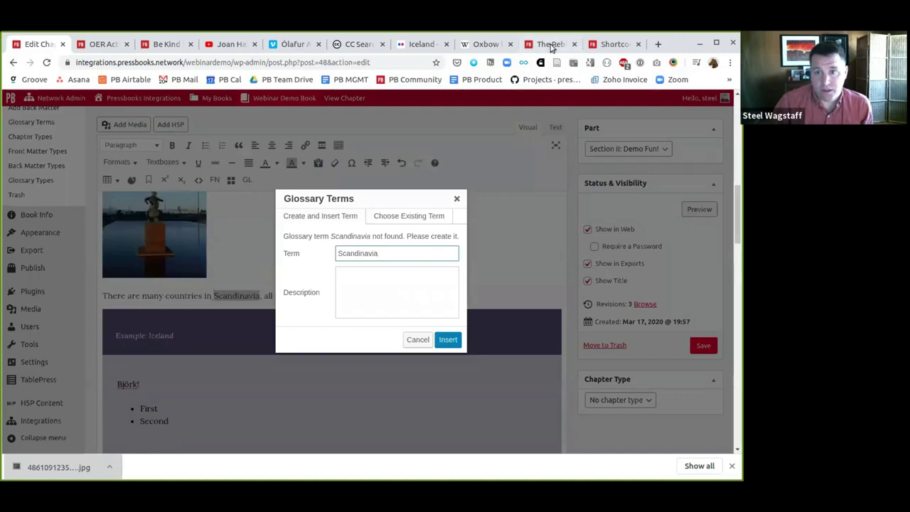
left_click(486, 44)
left_click(339, 63)
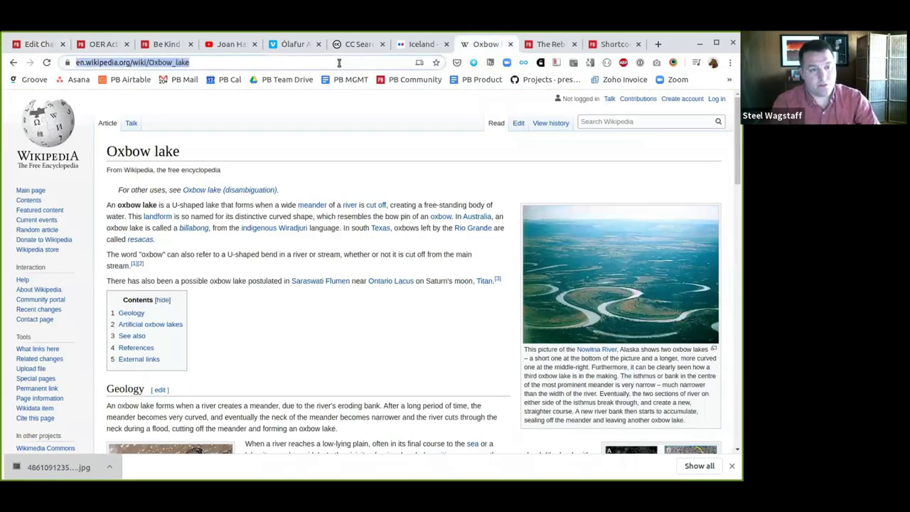
type("scandinavia")
key("Return")
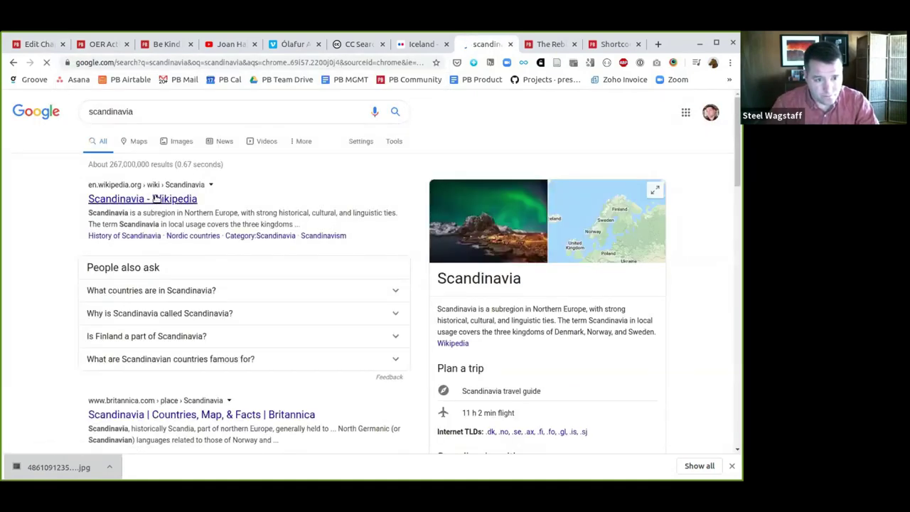
left_click(155, 199)
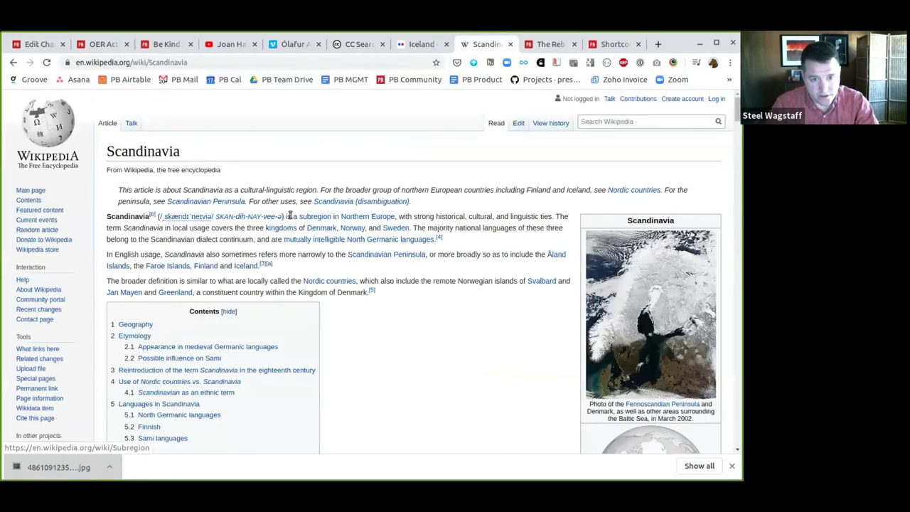
left_click_drag(291, 215, 411, 228)
key("ctrl+c")
key("ctrl+w")
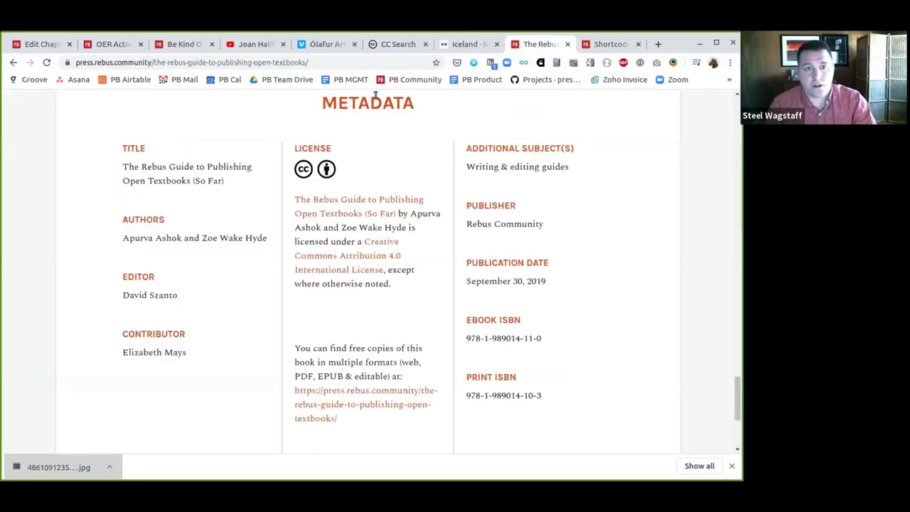
key("ctrl+w")
Paste the definition as the description, trimmed to begin with 'Usually', and insert the term.
left_click(42, 45)
left_click(409, 292)
key("ctrl+v")
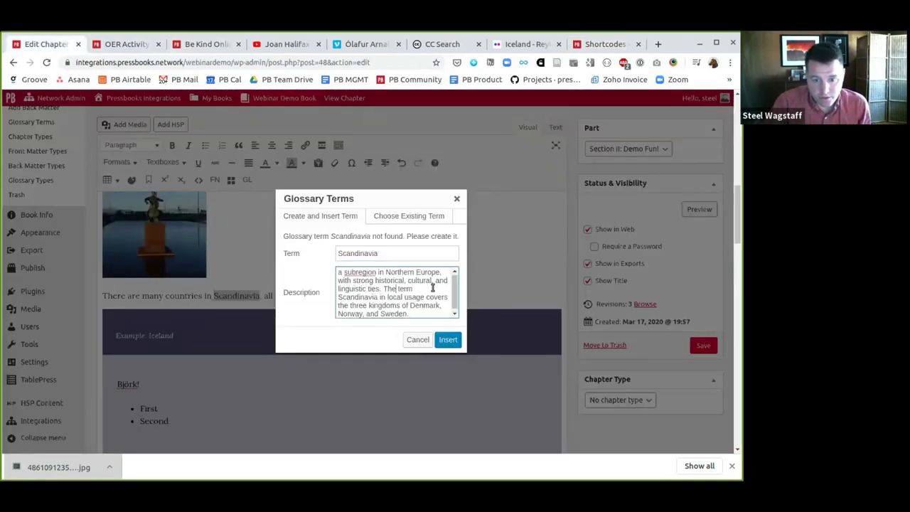
key("ctrl+shift+Right")
key("ctrl+shift+Right")
key("ctrl+shift+Right")
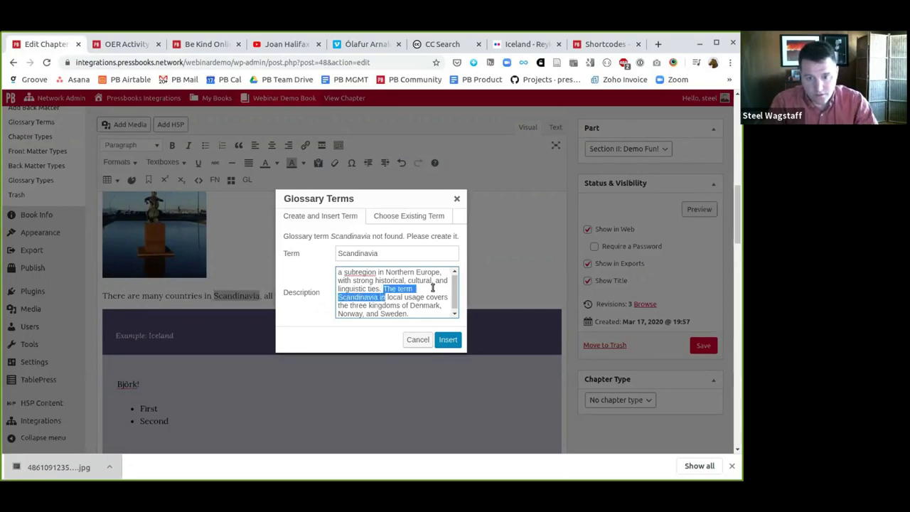
key("ctrl+shift+Right")
key("ctrl+shift+Right")
key("BackSpace")
type("Usually")
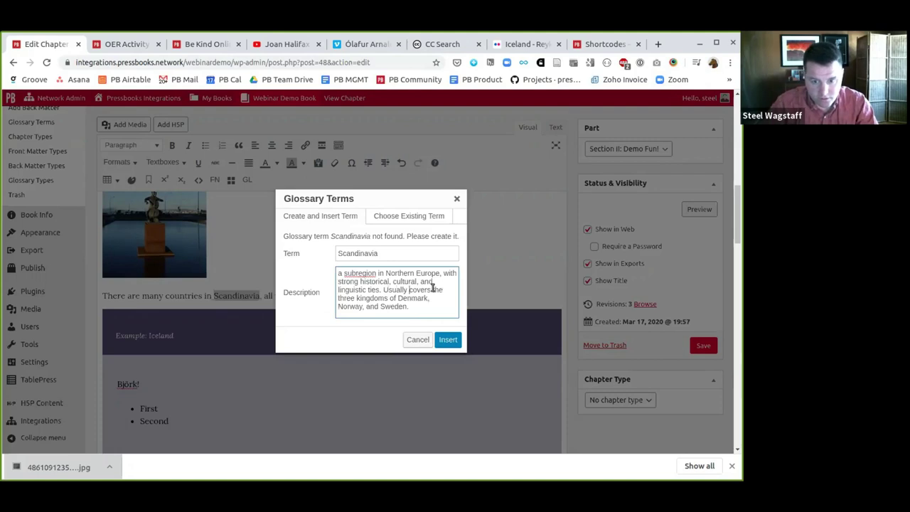
left_click(448, 340)
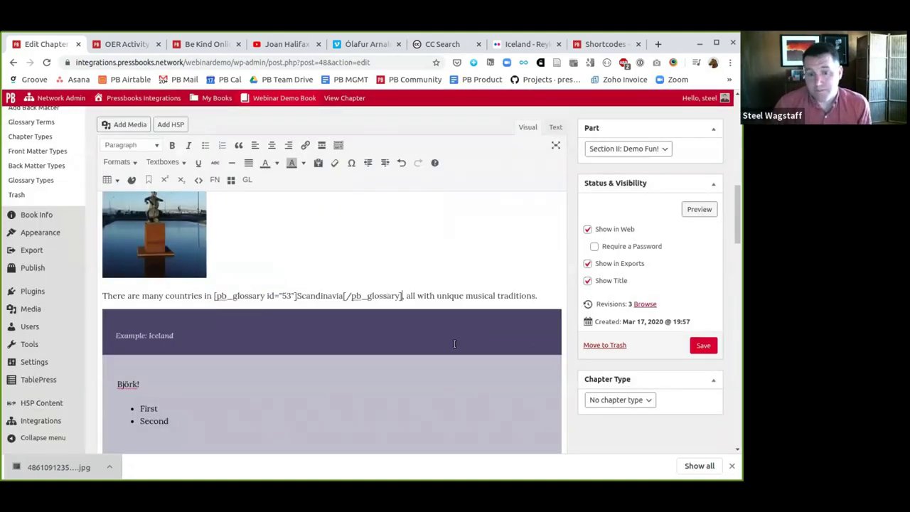
Save the chapter, view it, and check the Scandinavia glossary popup.
left_click(703, 346)
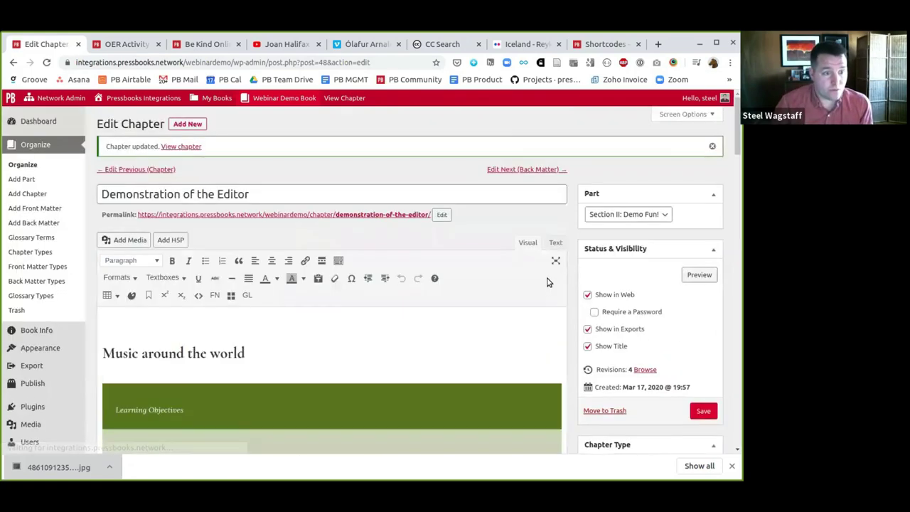
left_click(182, 147)
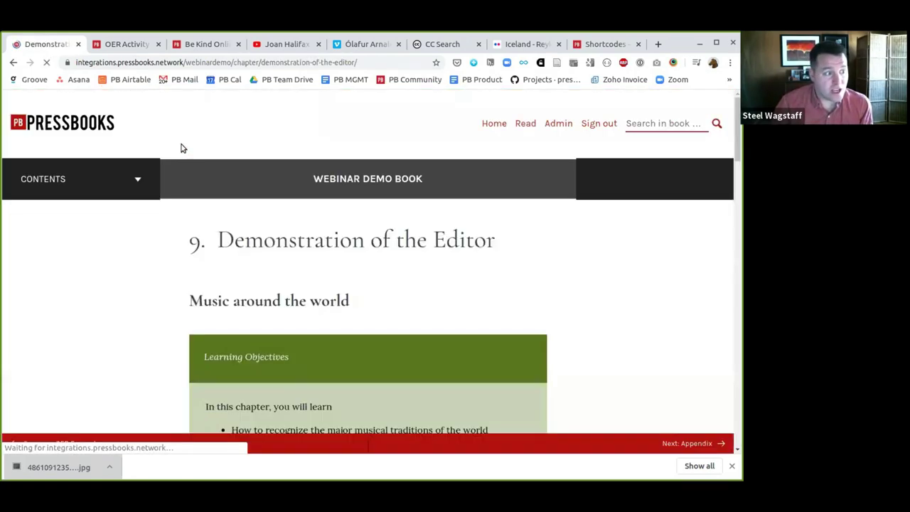
scroll(301, 276, "down", 12)
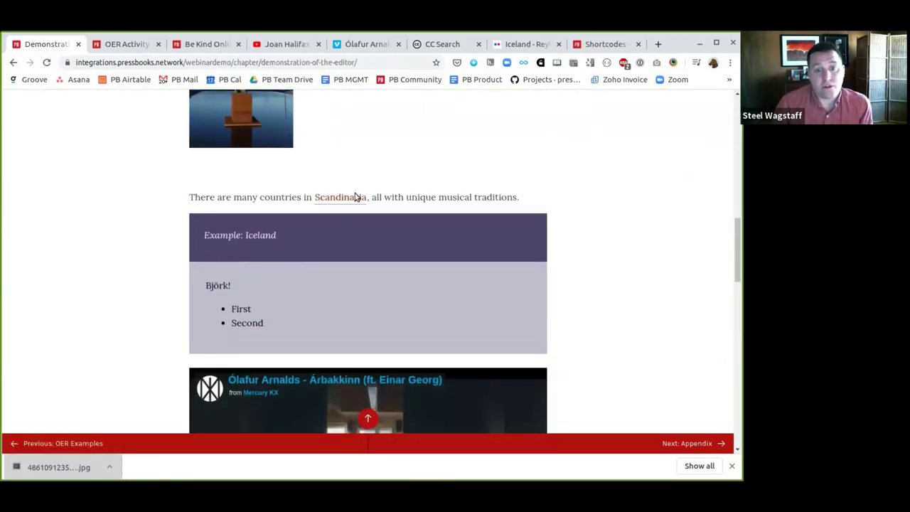
left_click(330, 204)
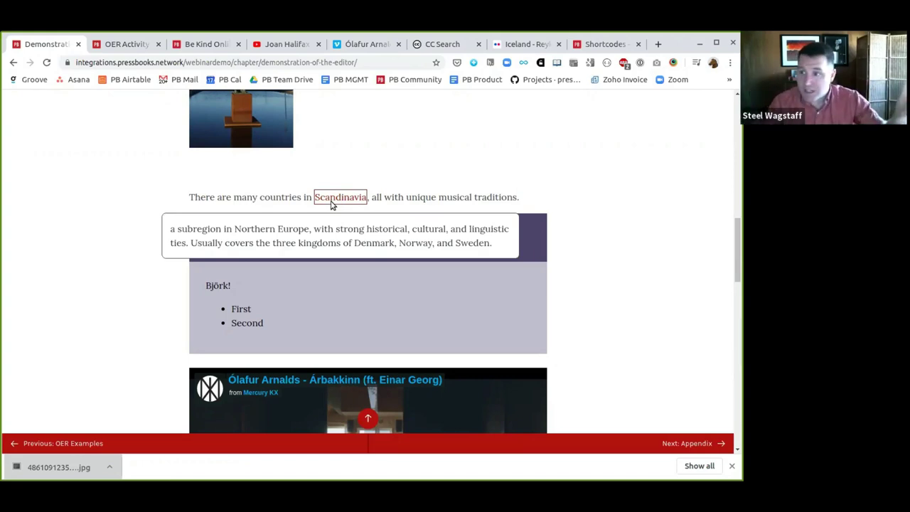
left_click(250, 193)
Test the footnote jump and return link, then go back to the admin dashboard.
scroll(247, 193, "up", 2)
scroll(245, 197, "up", 2)
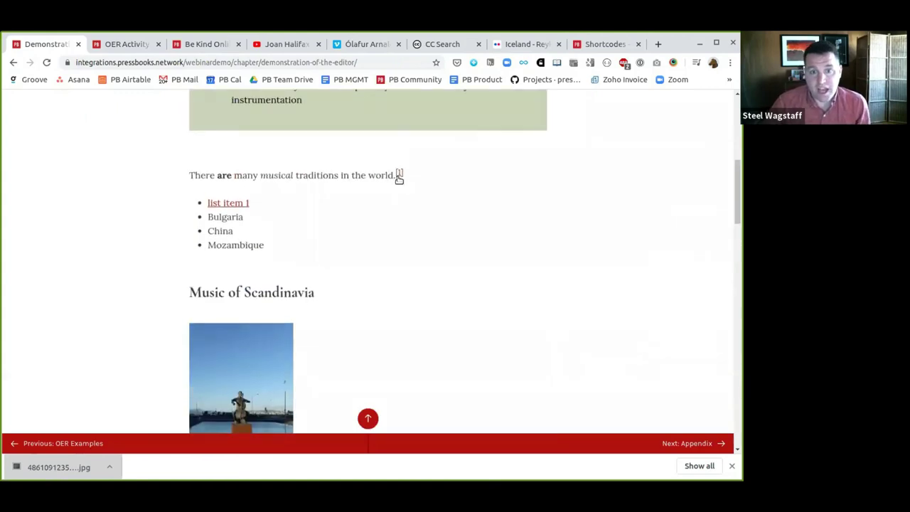
mouse_move(400, 174)
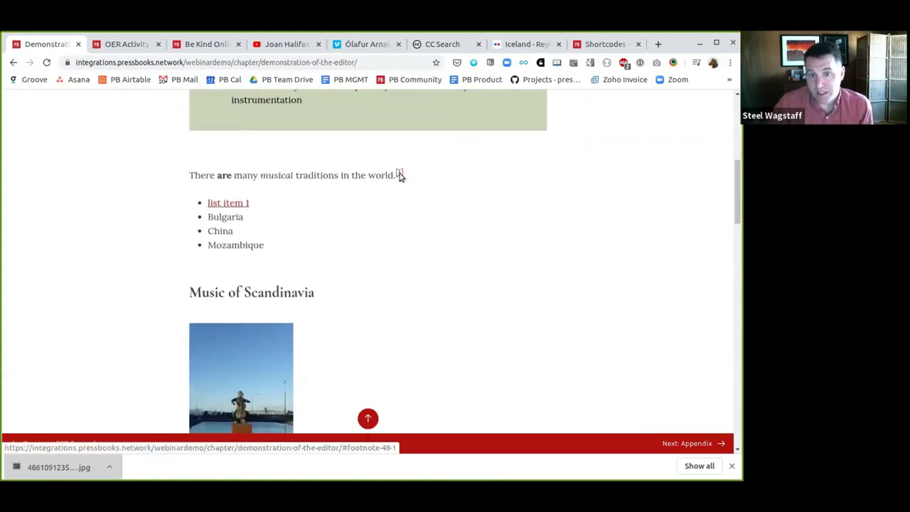
left_click(400, 174)
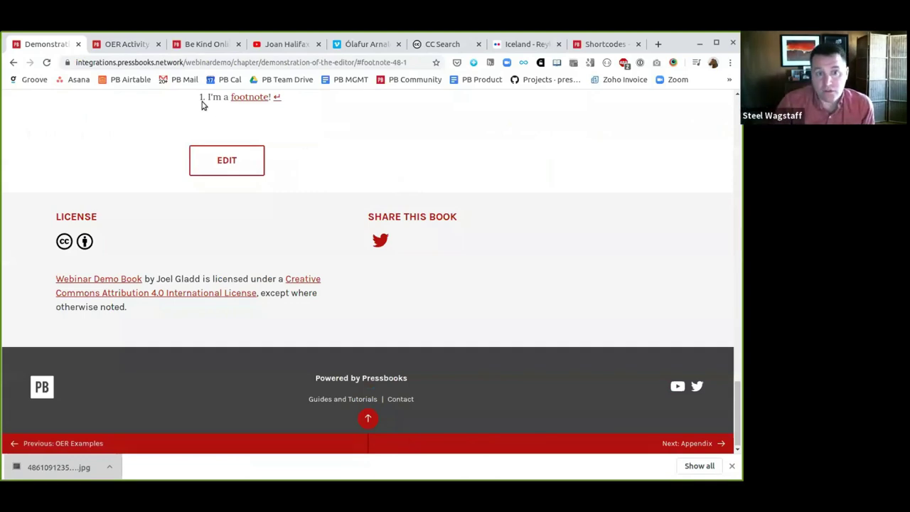
left_click(277, 97)
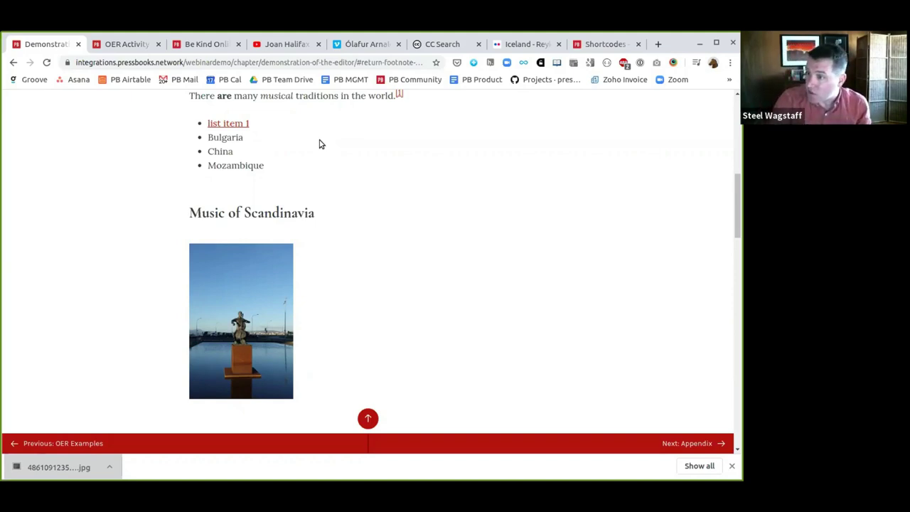
scroll(319, 145, "up", 6)
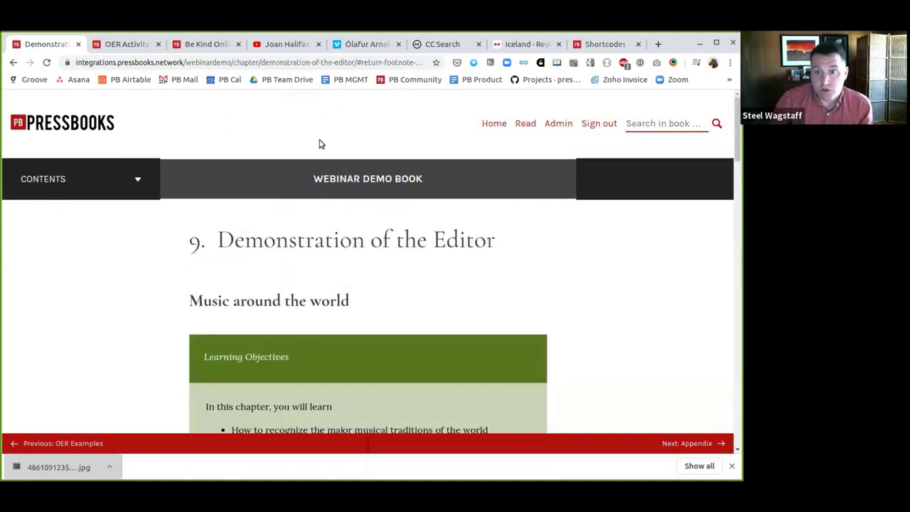
left_click(560, 124)
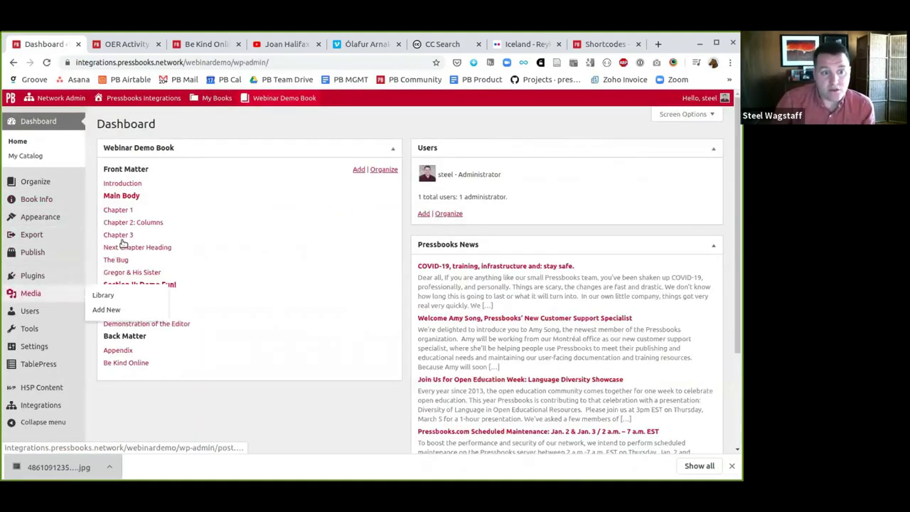
Reopen Demonstration of the Editor and review the violinist statue image's alternative text without changes.
left_click(130, 324)
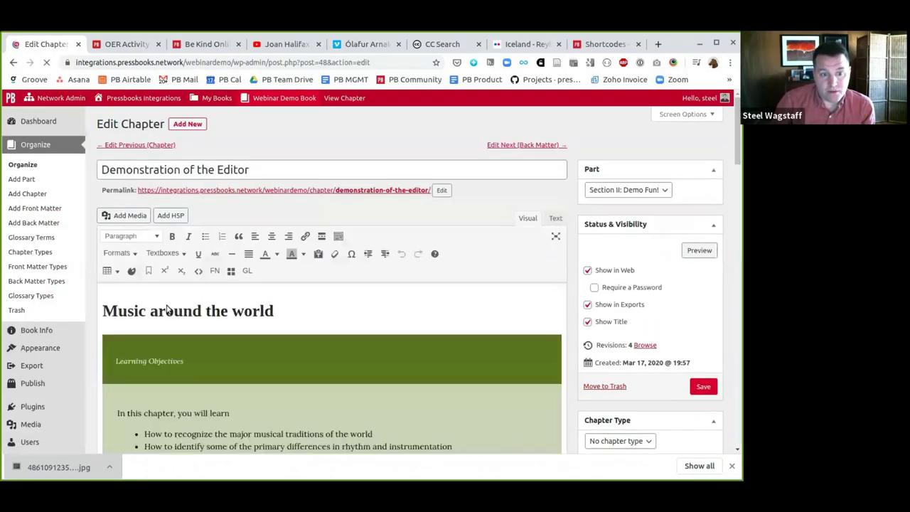
scroll(164, 300, "down", 5)
scroll(163, 300, "down", 1)
left_click(165, 298)
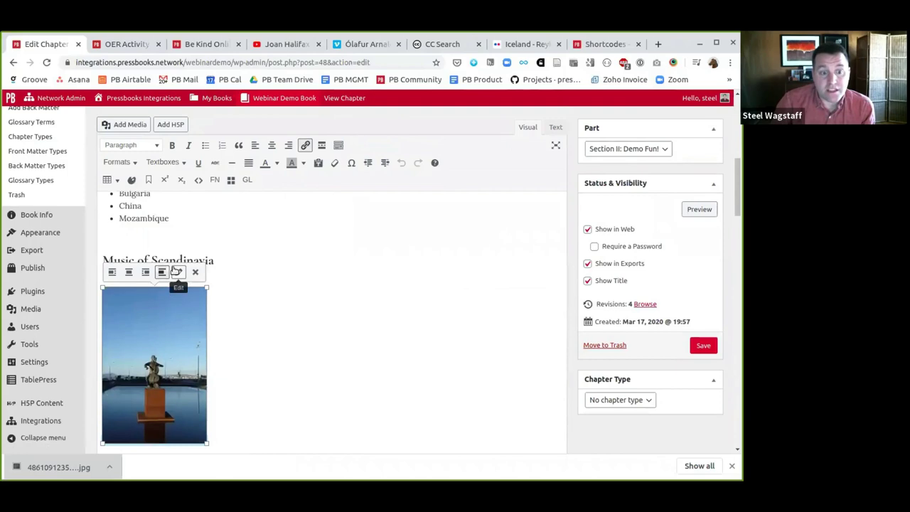
left_click(178, 273)
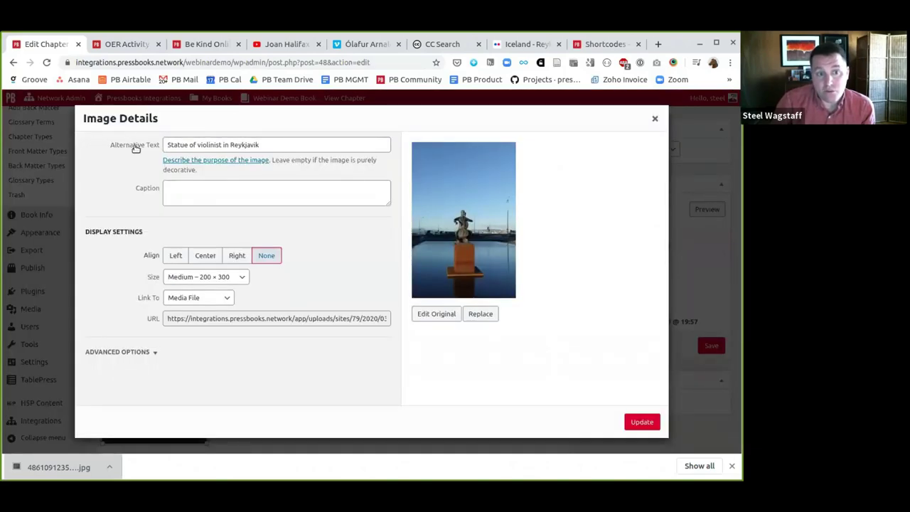
triple_click(277, 145)
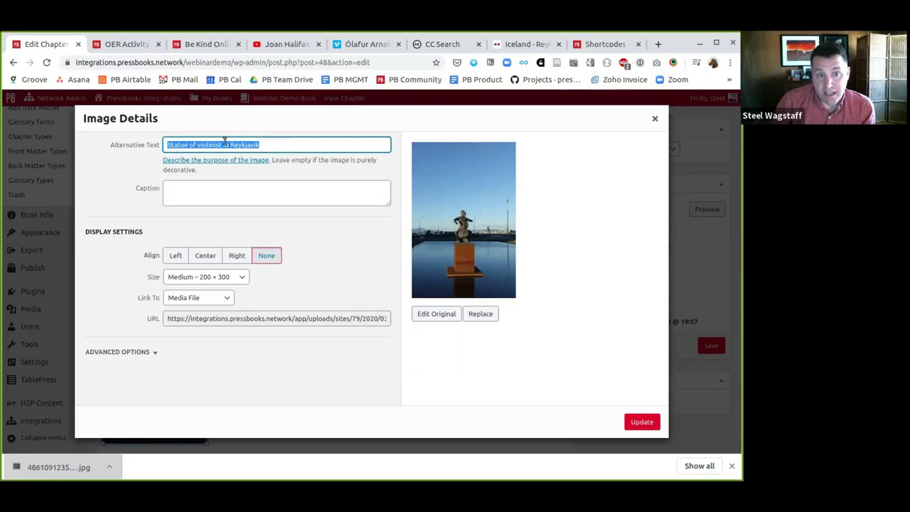
left_click(652, 119)
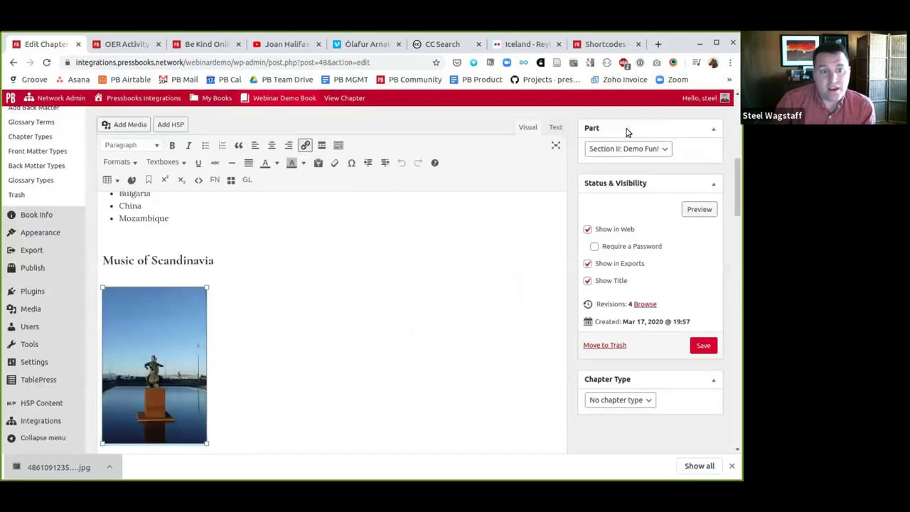
left_click(439, 46)
Download the Harpa concert hall photo from Flickr at Medium size.
left_click(13, 62)
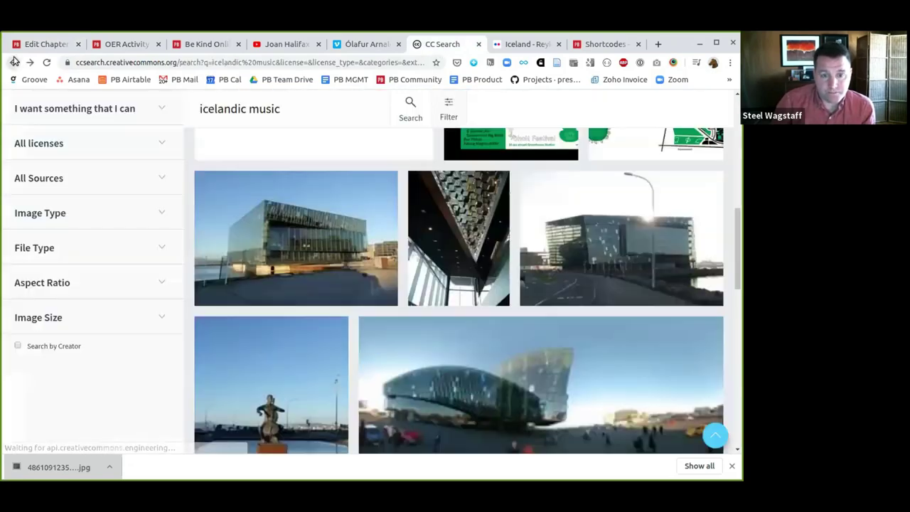
left_click(302, 226)
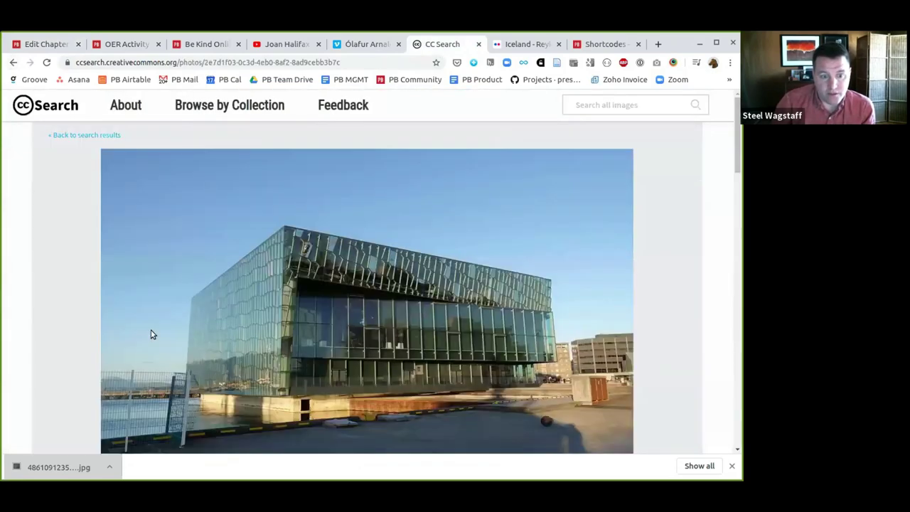
scroll(150, 332, "down", 4)
left_click(120, 221)
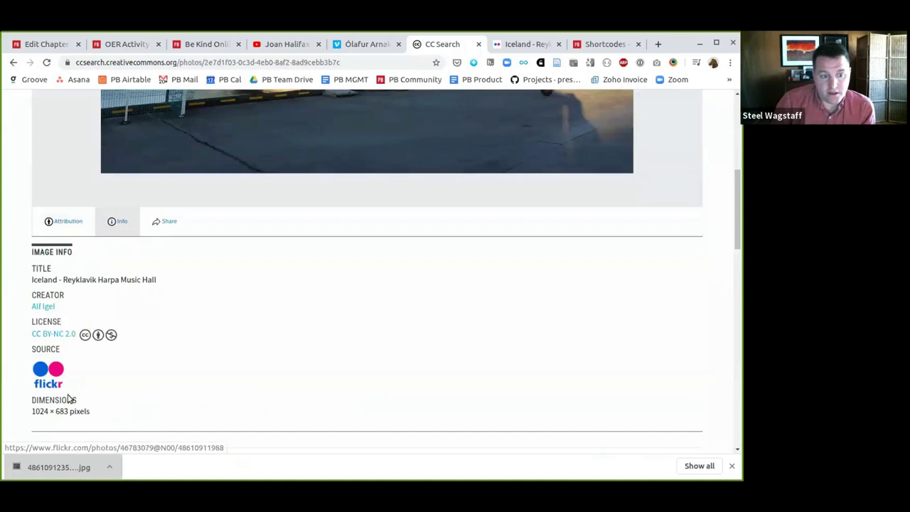
left_click(46, 381)
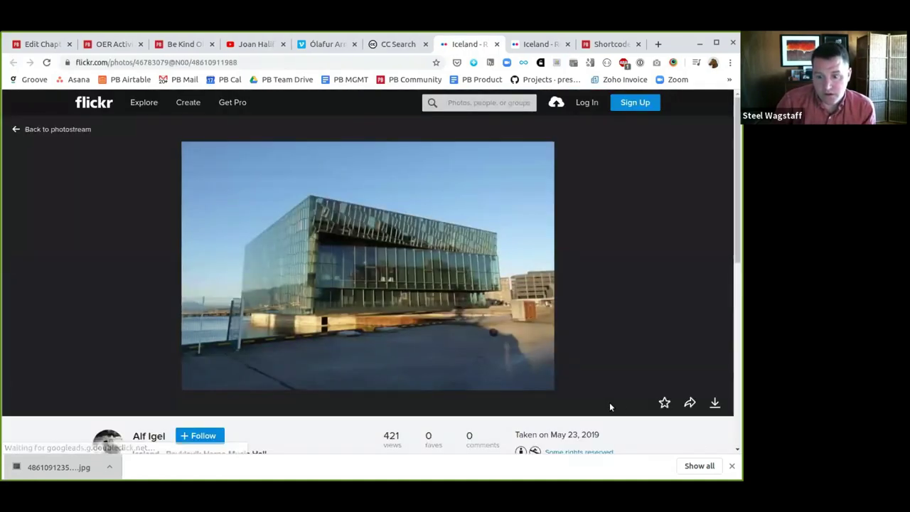
scroll(610, 402, "down", 2)
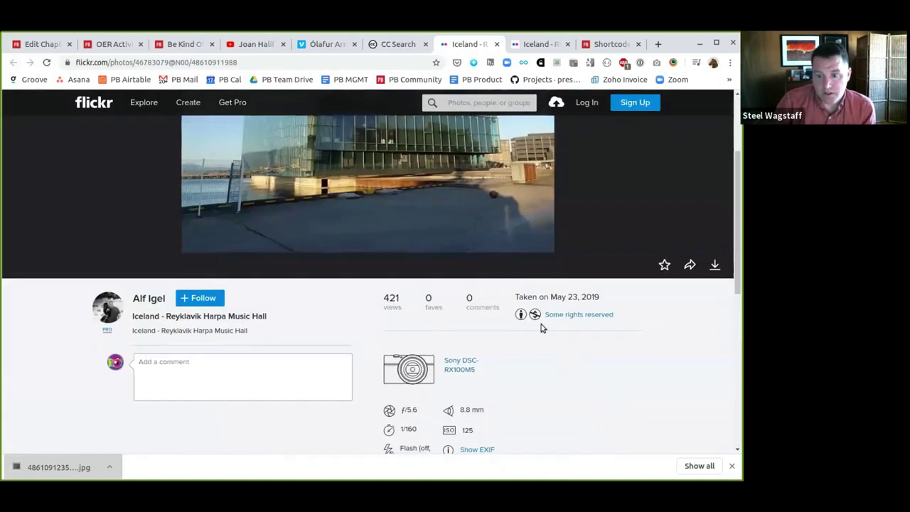
left_click(714, 264)
left_click(668, 189)
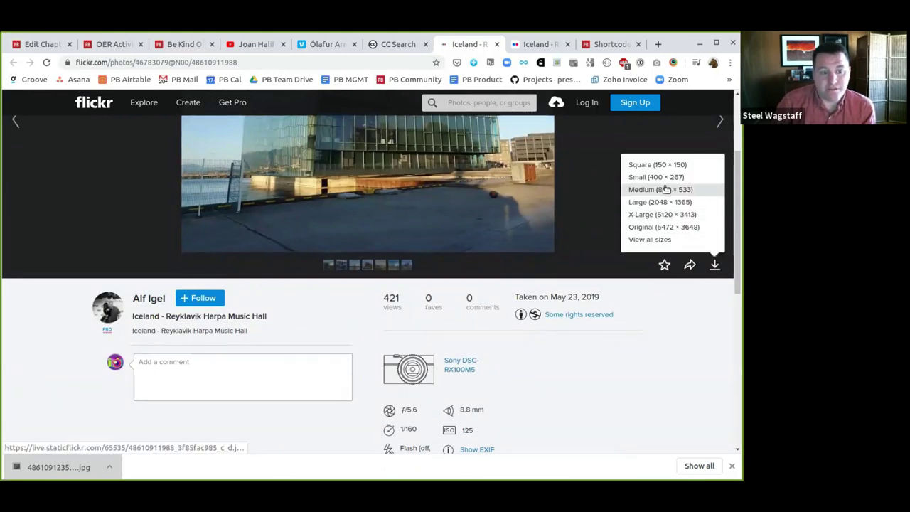
Upload the Harpa jpg to the chapter's media library and copy the photo's title.
left_click(44, 44)
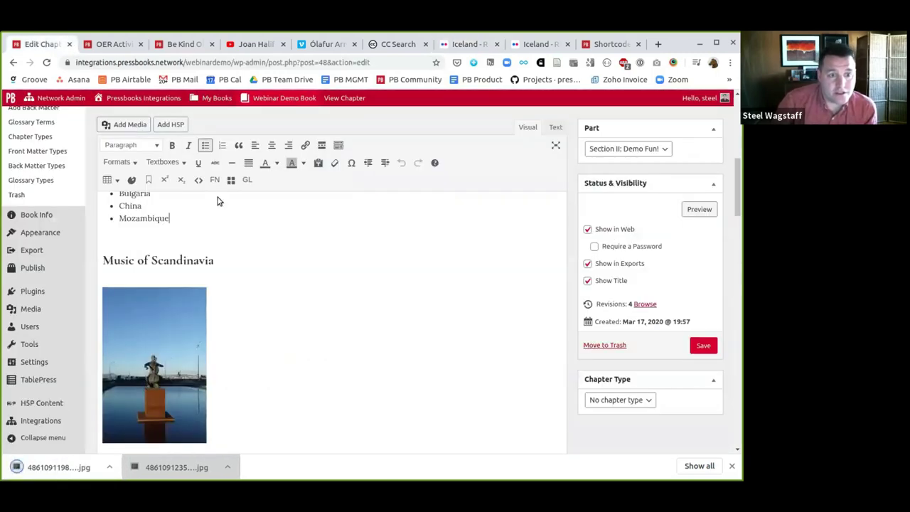
key("Return")
key("Return")
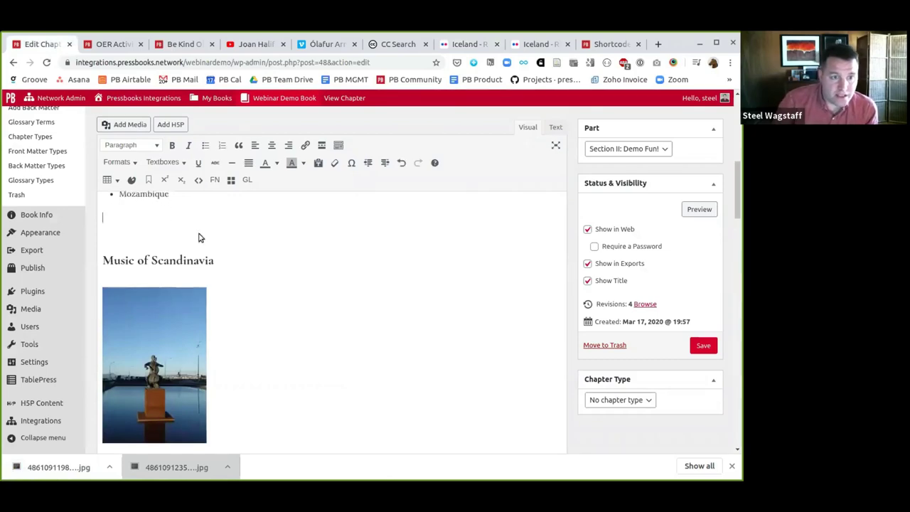
left_click(123, 124)
left_click_drag(57, 467, 236, 227)
left_click(479, 48)
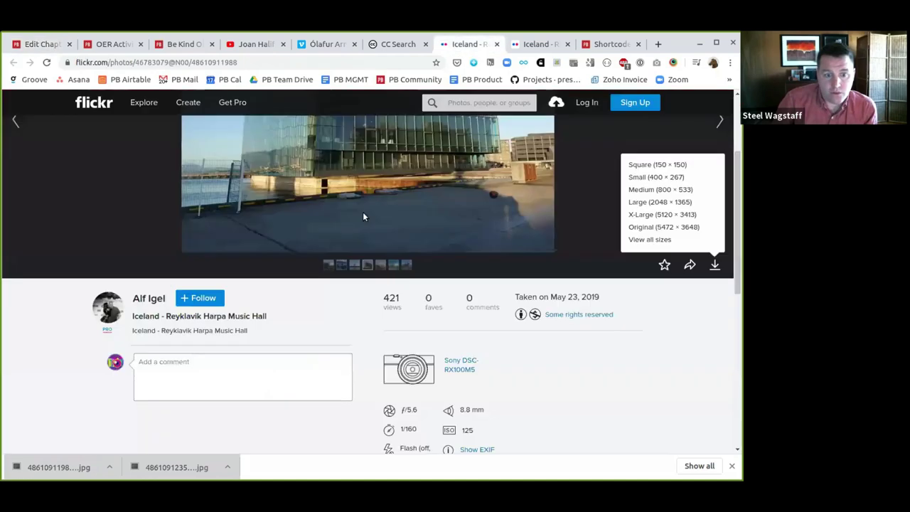
left_click_drag(254, 331, 163, 332)
key("ctrl+c")
Insert the Harpa photo with alt text 'Reykjavik Harpa Music Hall'.
left_click(41, 45)
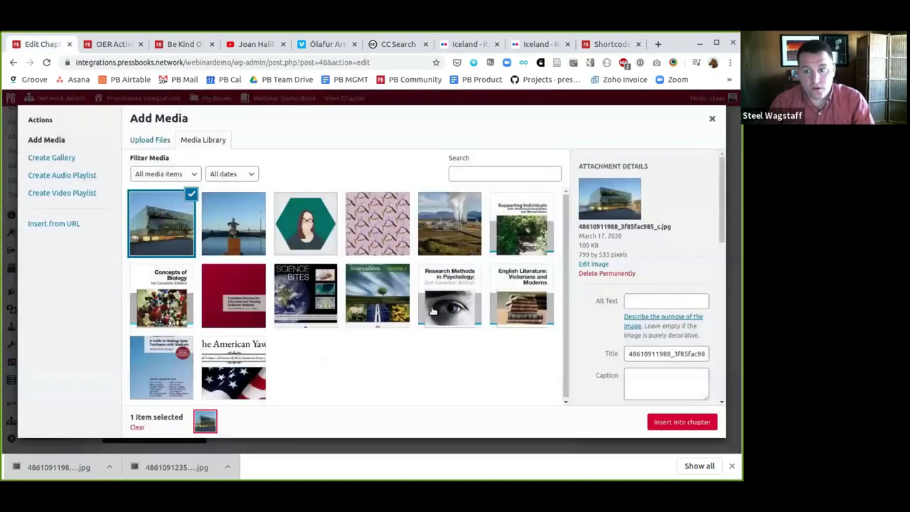
left_click(650, 299)
key("ctrl+v")
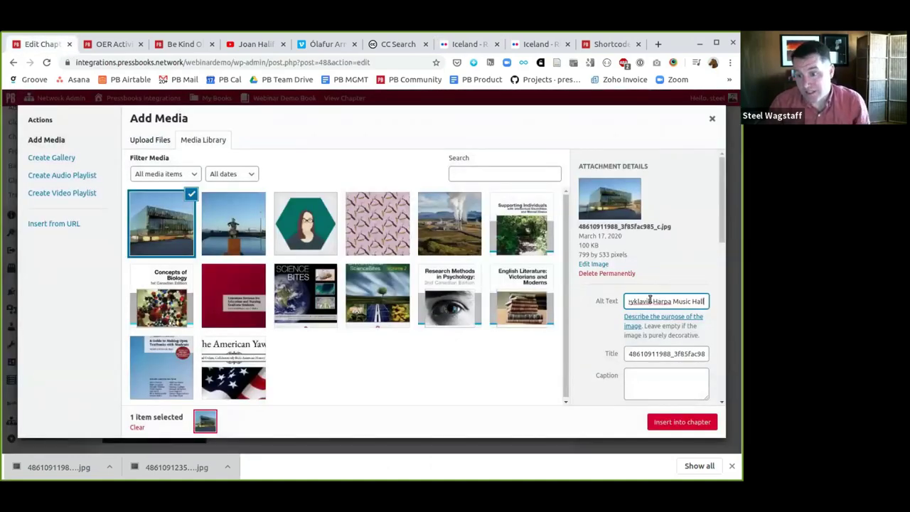
left_click(681, 422)
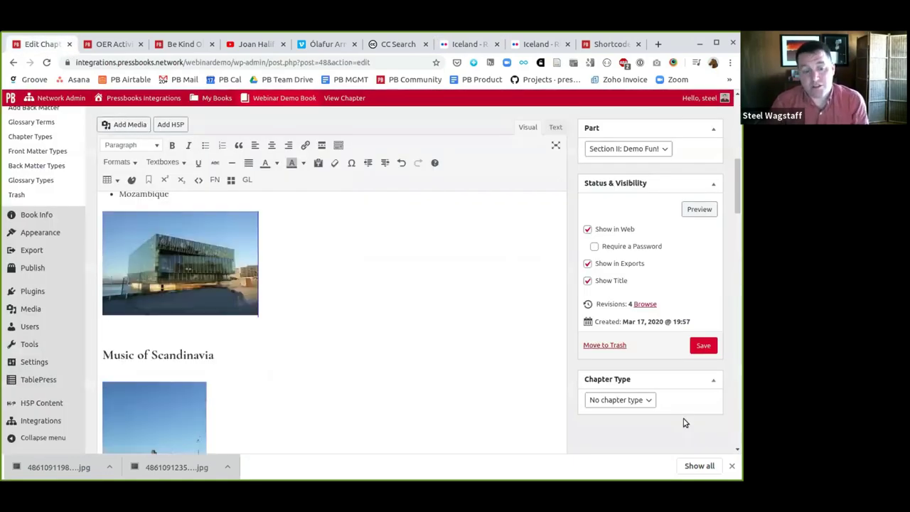
Caption the photo 'Reykjavik Harpa Music Hall' and save the chapter.
left_click(223, 238)
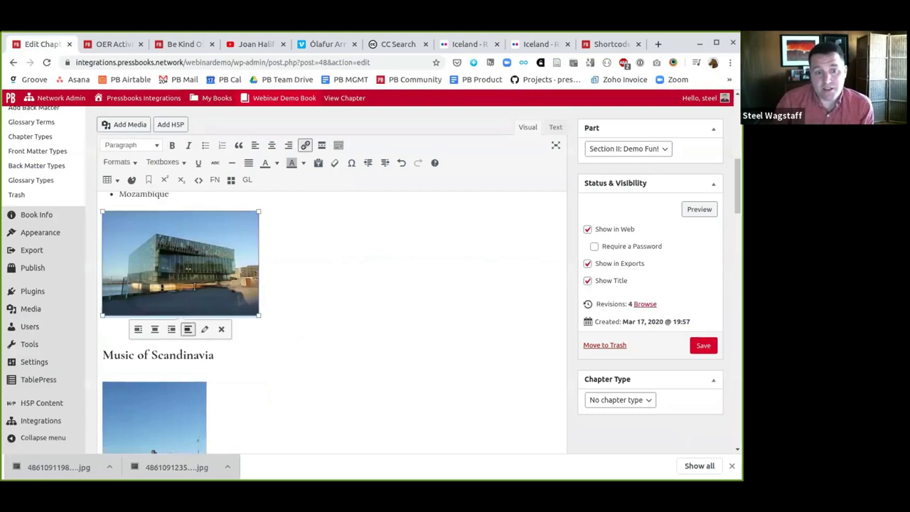
left_click(205, 332)
left_click(179, 191)
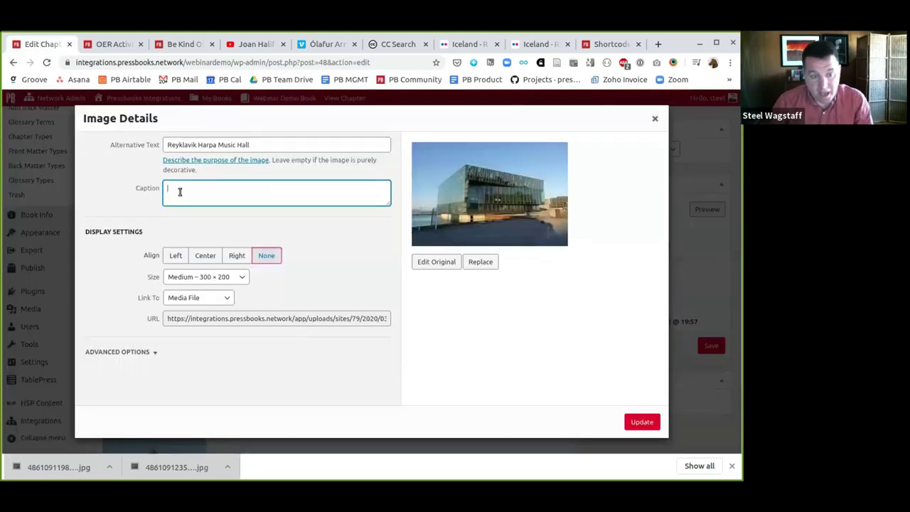
key("ctrl+v")
left_click(639, 424)
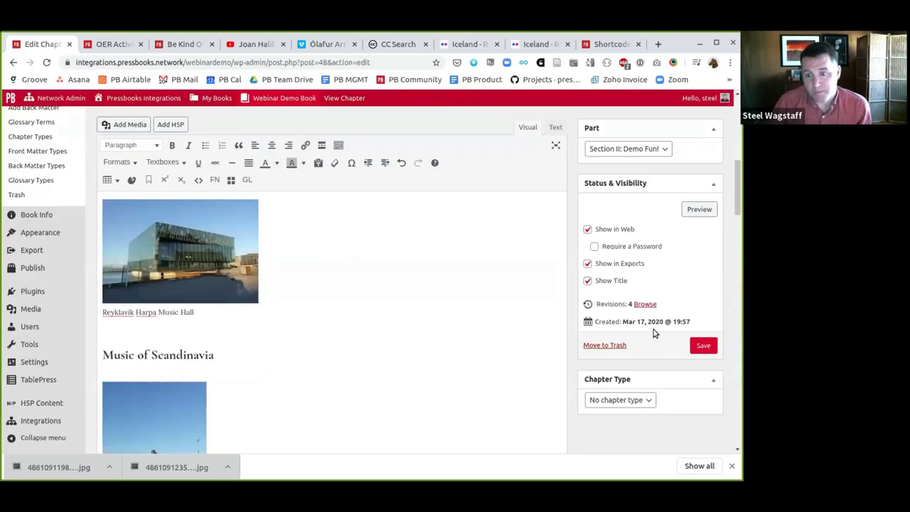
left_click(701, 346)
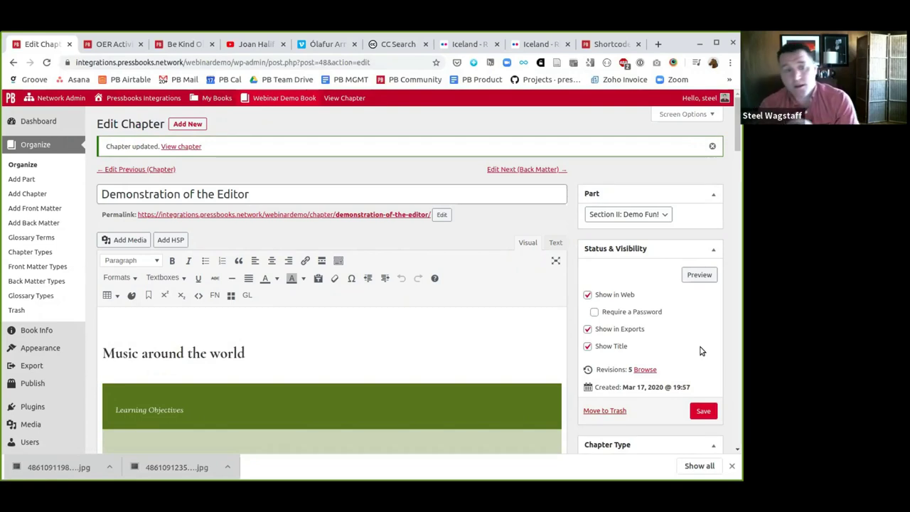
left_click(48, 428)
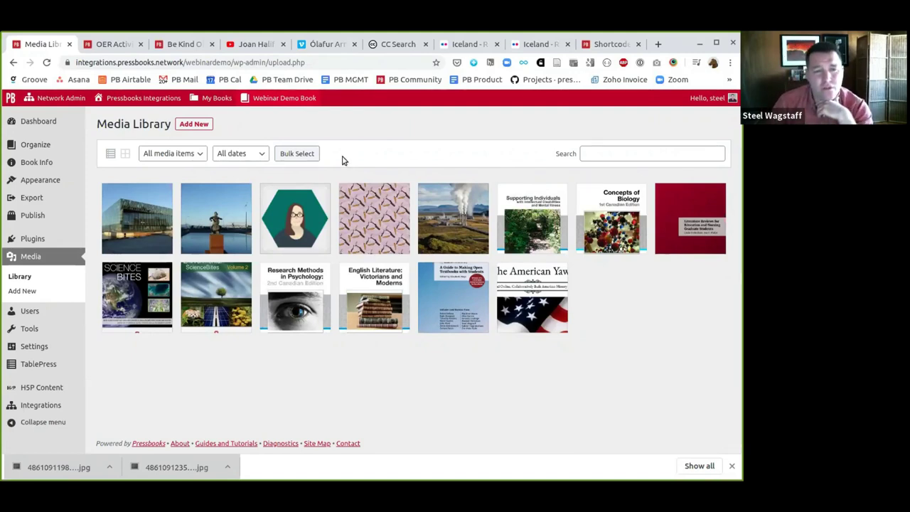
left_click(193, 123)
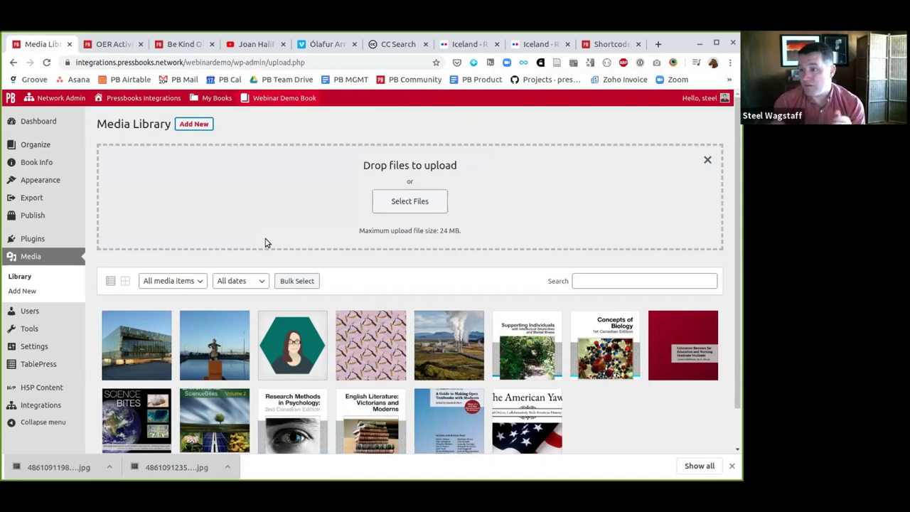
left_click_drag(440, 232, 457, 240)
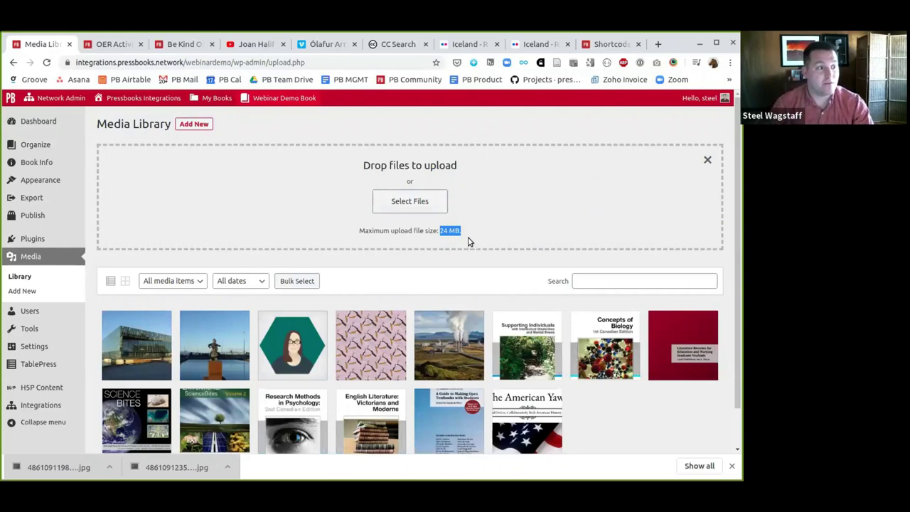
left_click(14, 64)
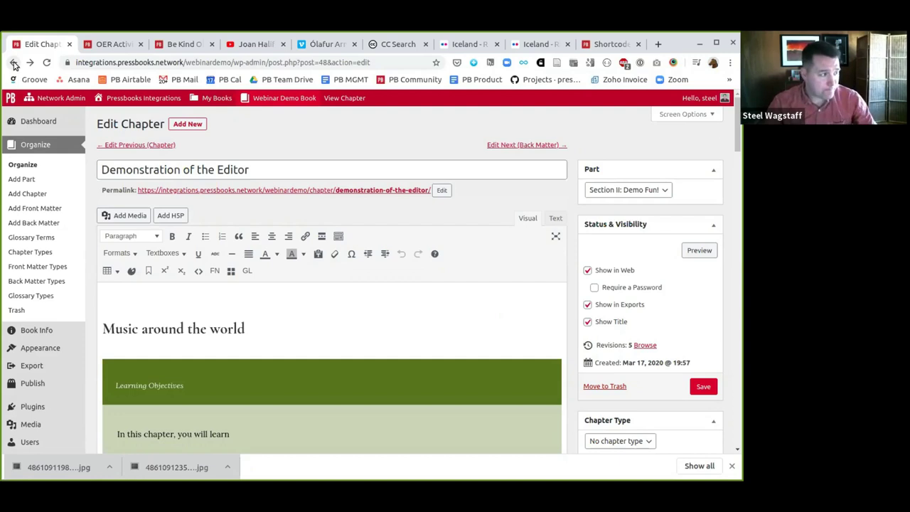
Start a new paragraph at the end of the Music of Scandinavia heading.
left_click(306, 331)
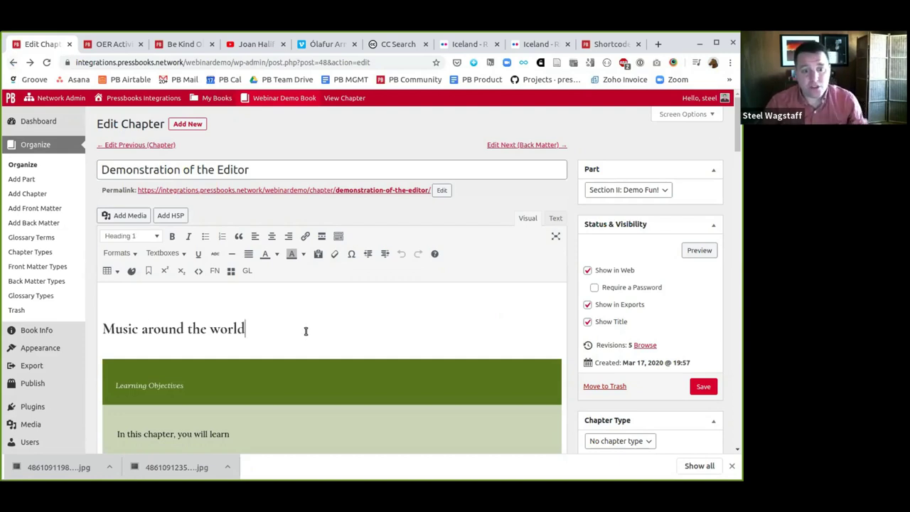
scroll(306, 331, "down", 2)
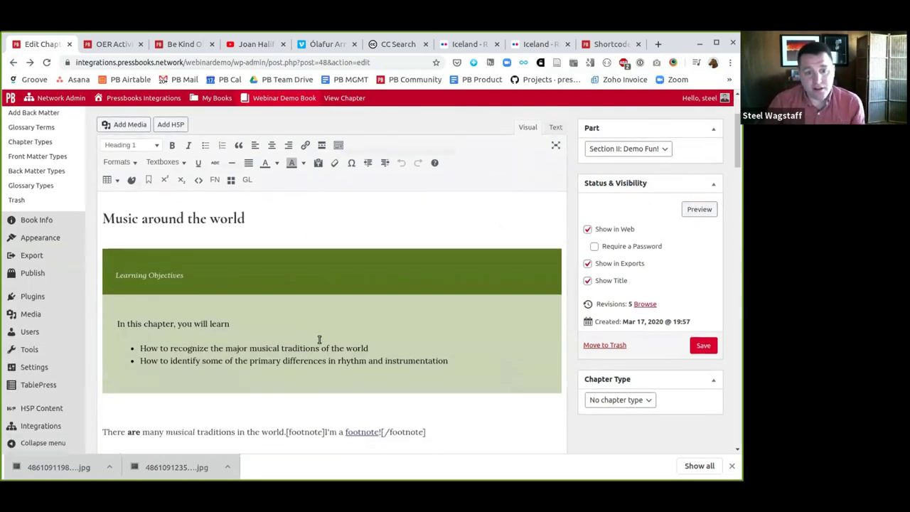
scroll(375, 292, "down", 2)
scroll(375, 292, "down", 1)
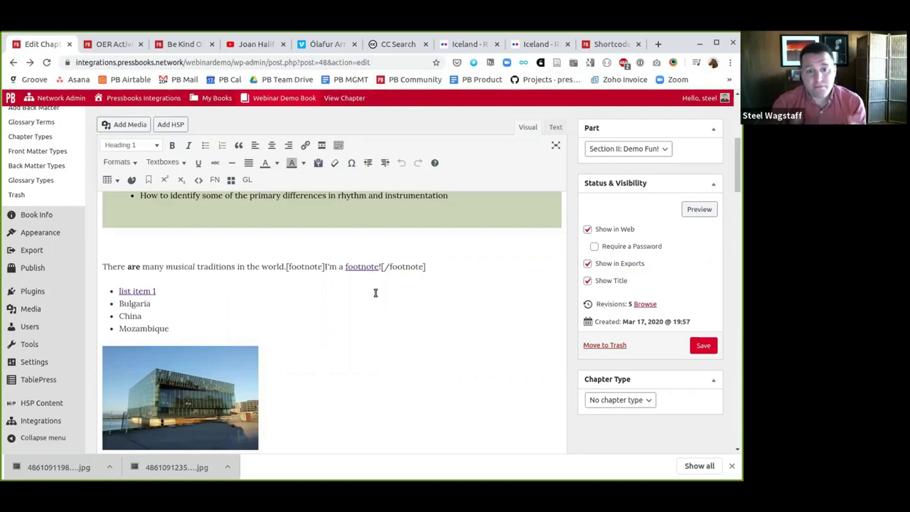
scroll(375, 292, "down", 10)
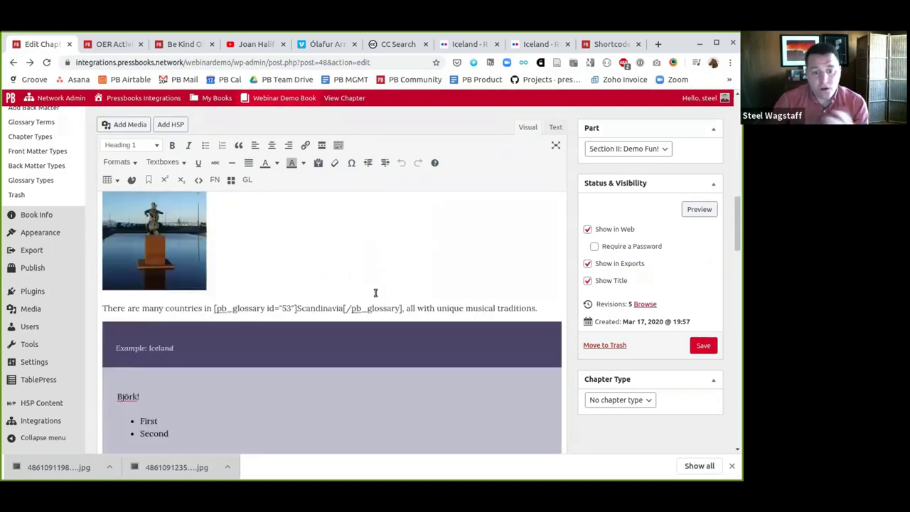
scroll(277, 249, "up", 5)
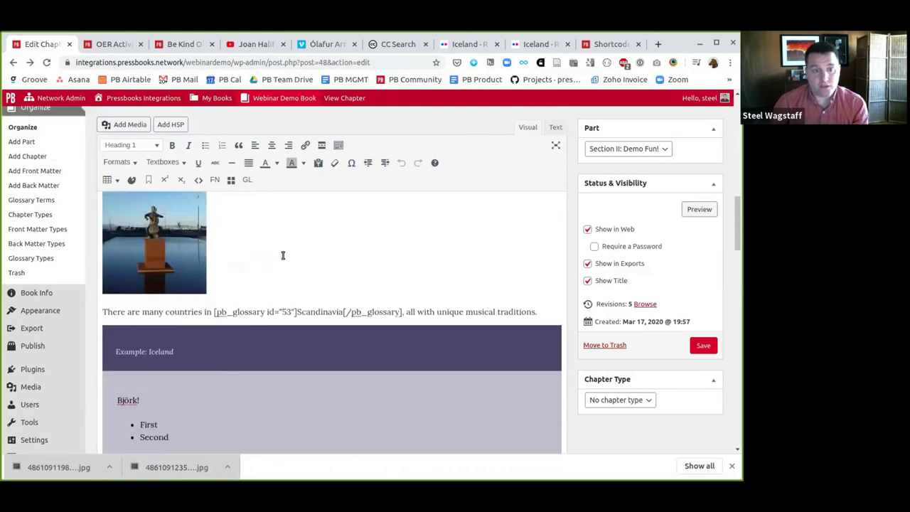
left_click(251, 258)
key("Return")
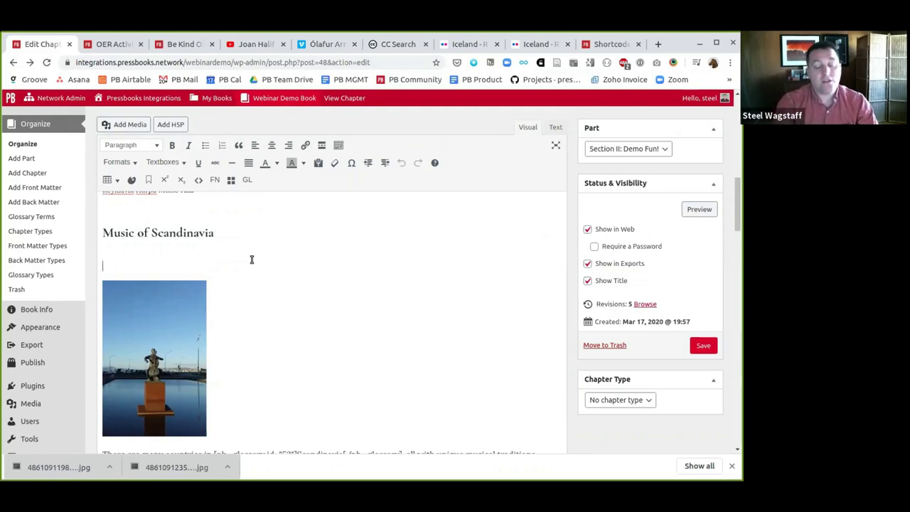
Enter [latex]x^2 + y^3 = z - a[/latex] on the new line and save.
type("[late")
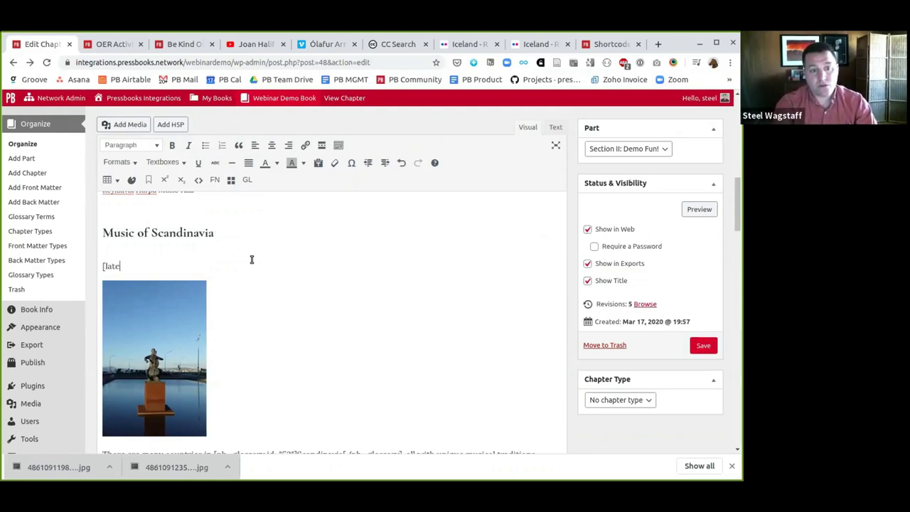
type("x]")
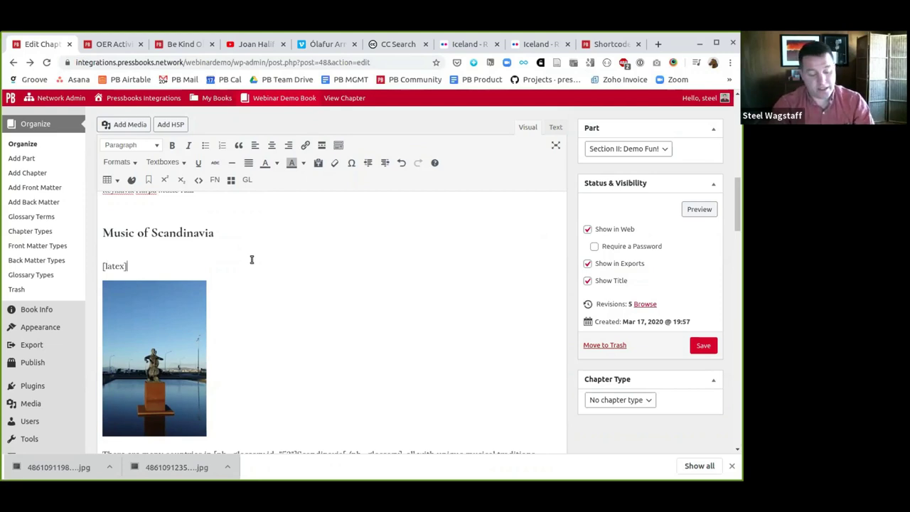
type("x^")
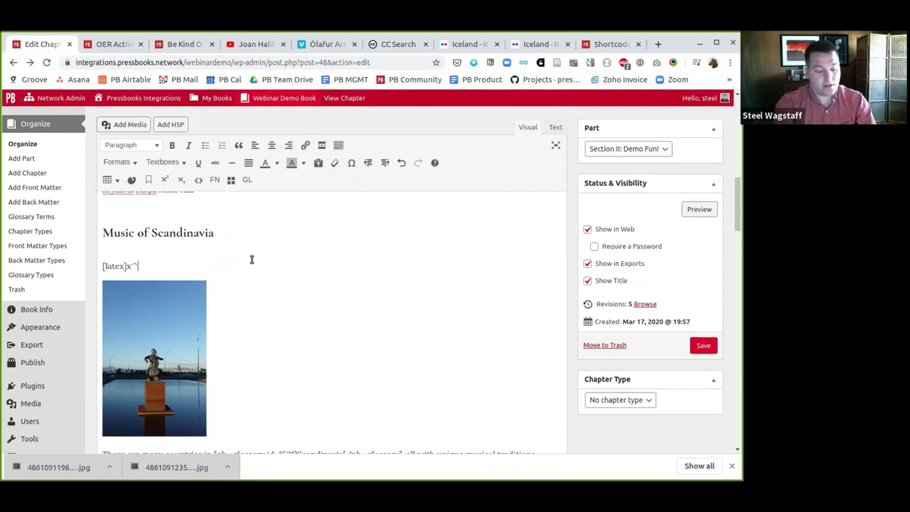
type("2 =")
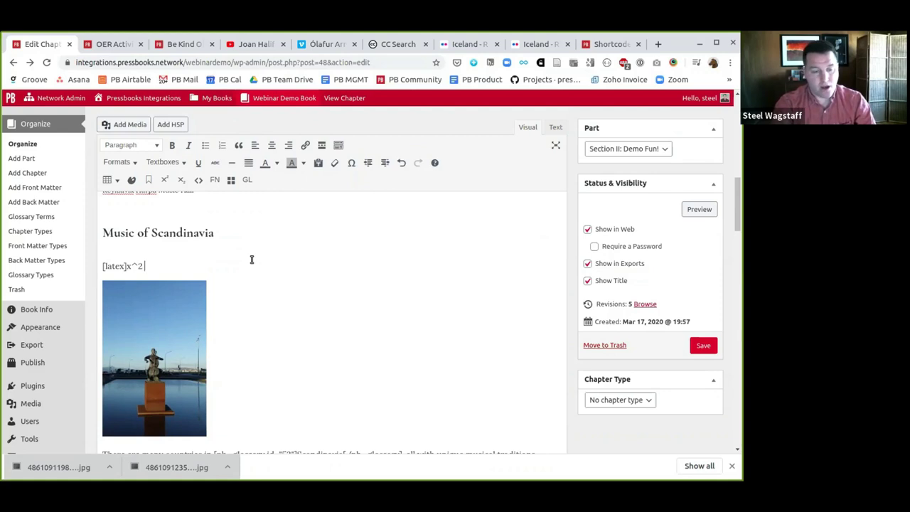
key("BackSpace")
type("+ y")
type("^3 = z")
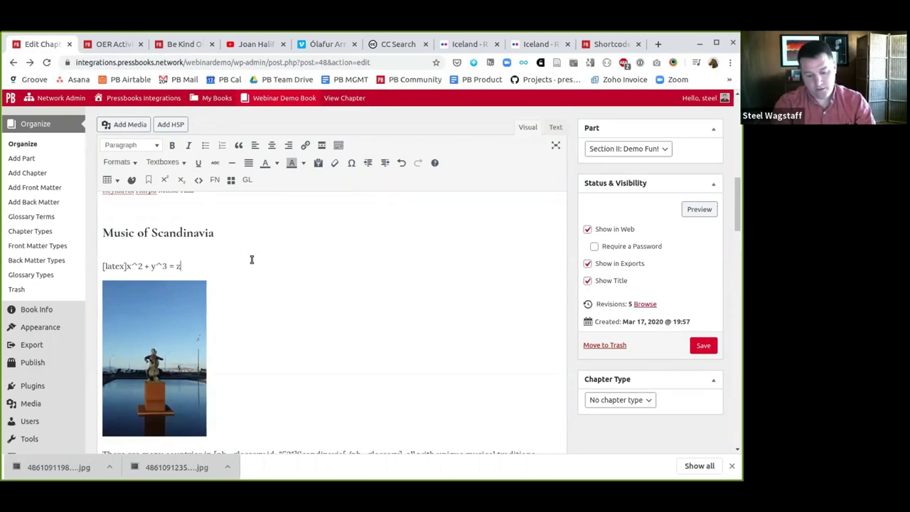
type(" - a")
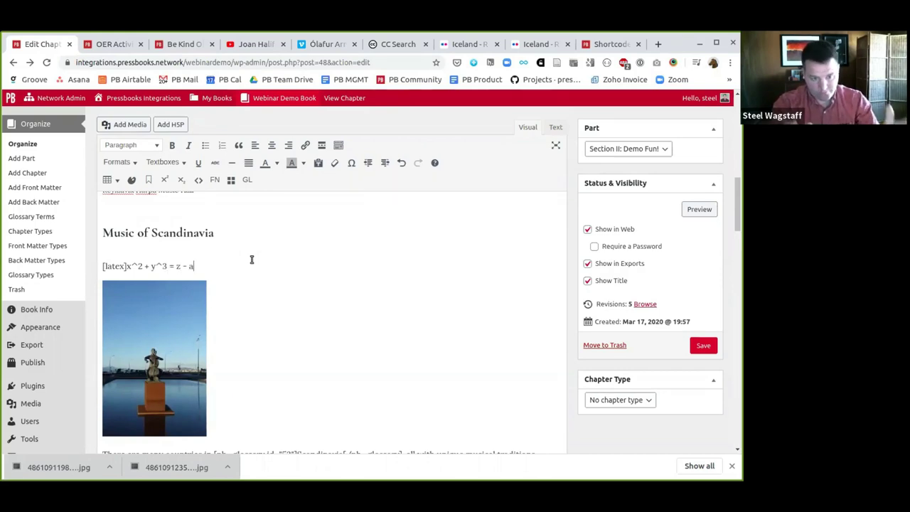
type("[/latex]")
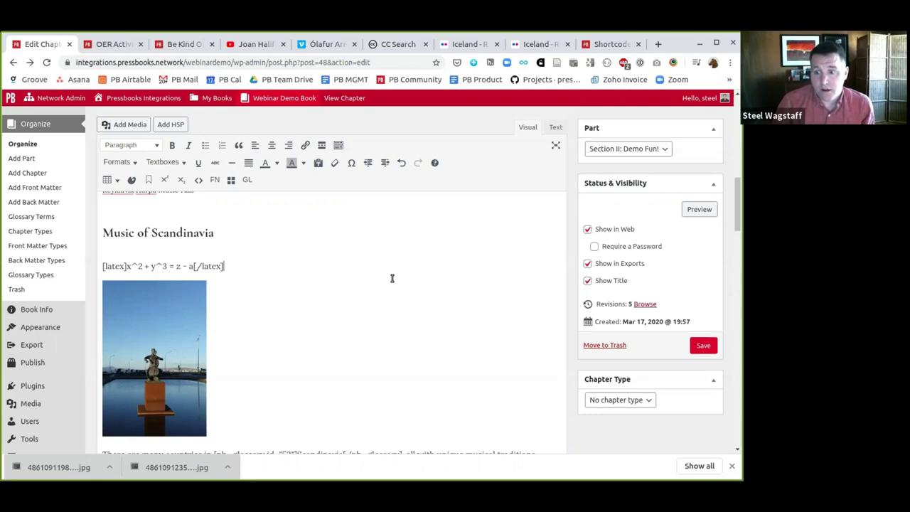
left_click(703, 345)
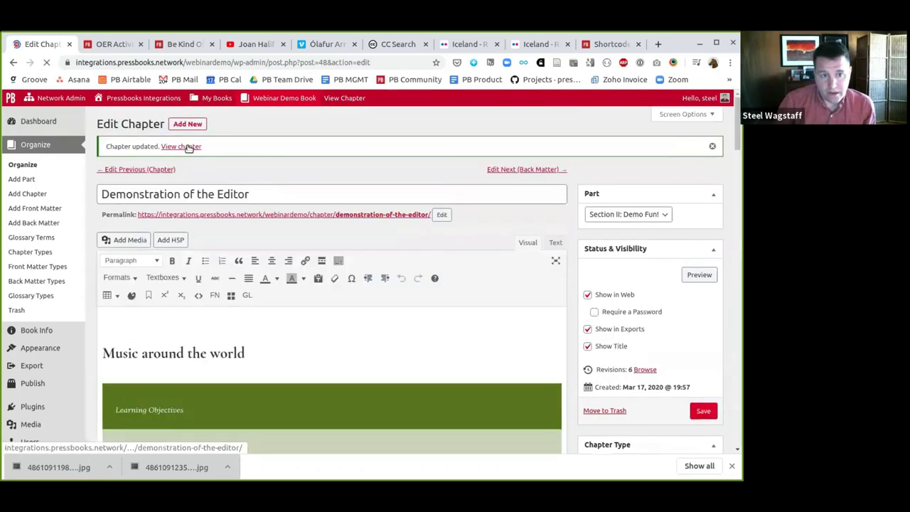
On the public chapter page, find the rendered x² + y³ = z − a equation under 'Music of Scandinavia'.
left_click(189, 146)
scroll(361, 297, "down", 5)
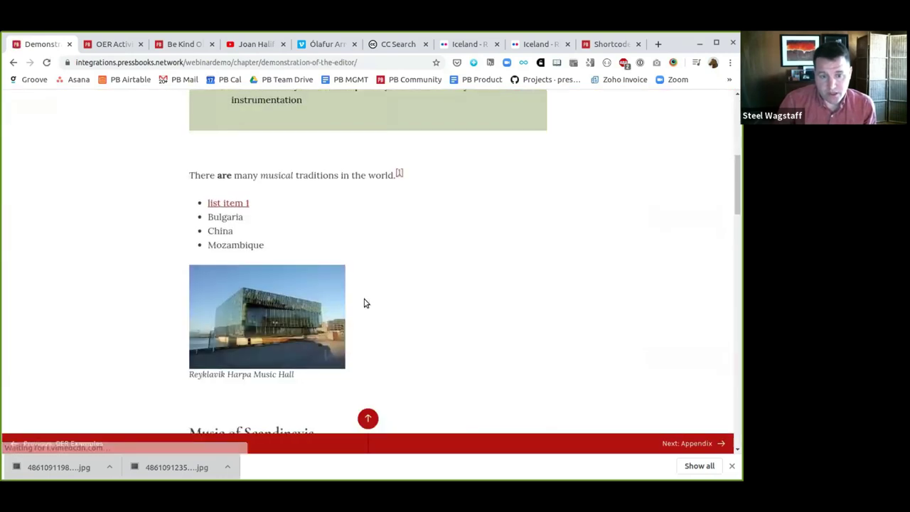
scroll(364, 303, "down", 4)
left_click_drag(191, 195, 300, 199)
left_click(301, 199)
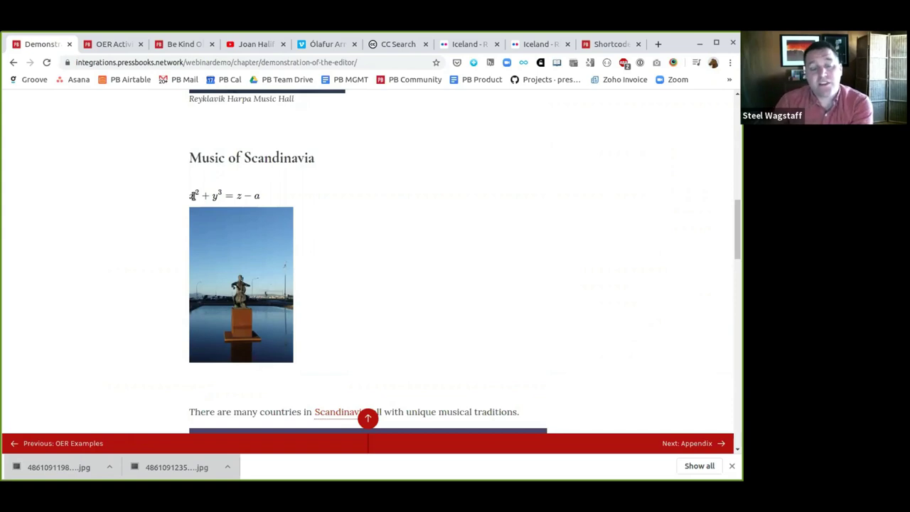
Set the equation's Math Settings zoom trigger to Click and test the enlarged pop-up.
right_click(192, 197)
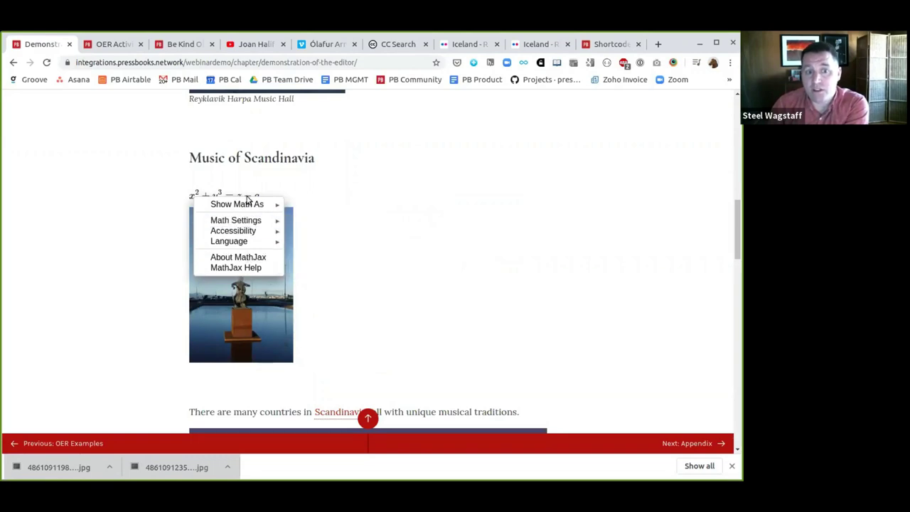
mouse_move(262, 230)
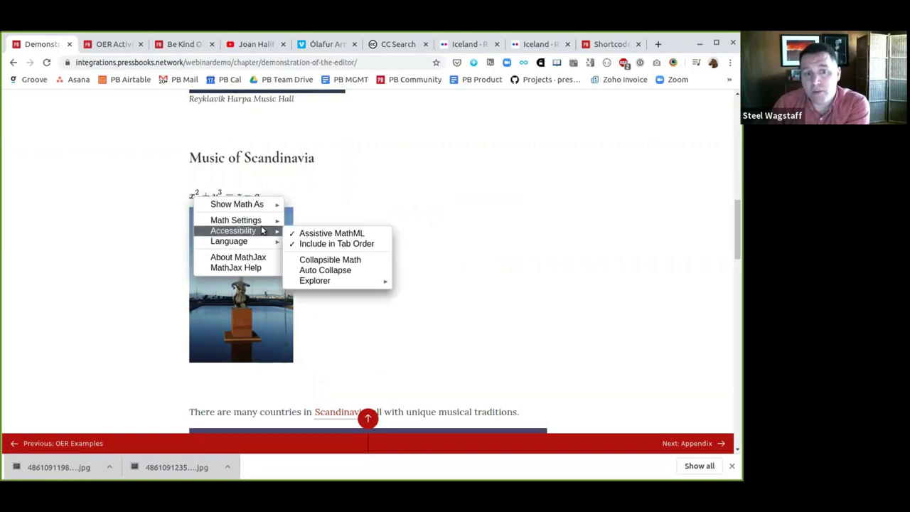
mouse_move(237, 244)
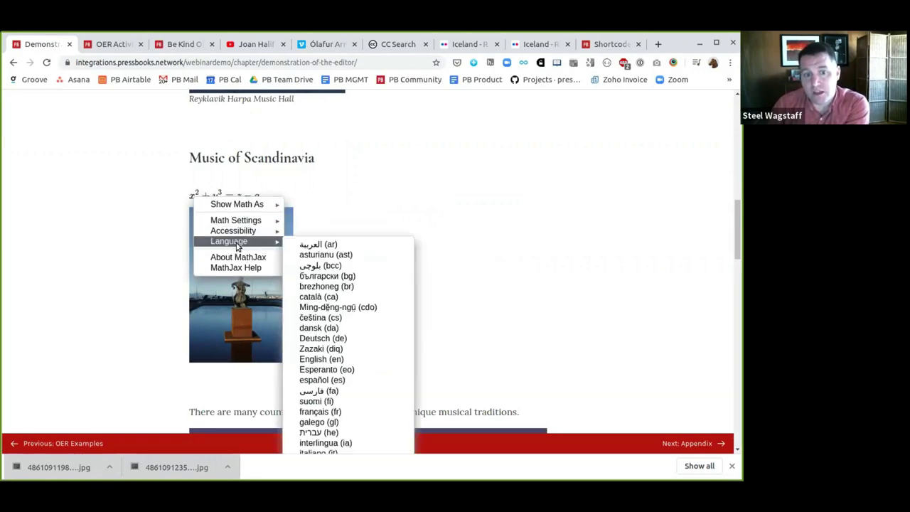
mouse_move(304, 228)
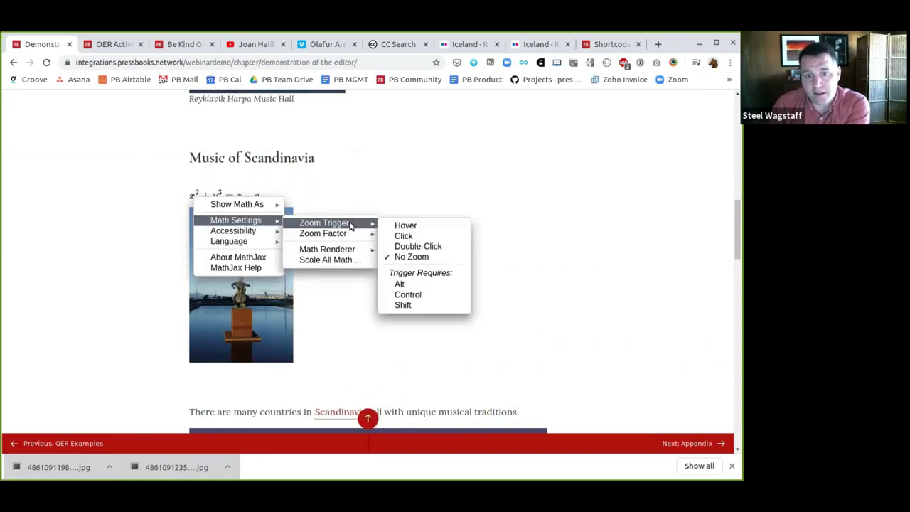
left_click(405, 237)
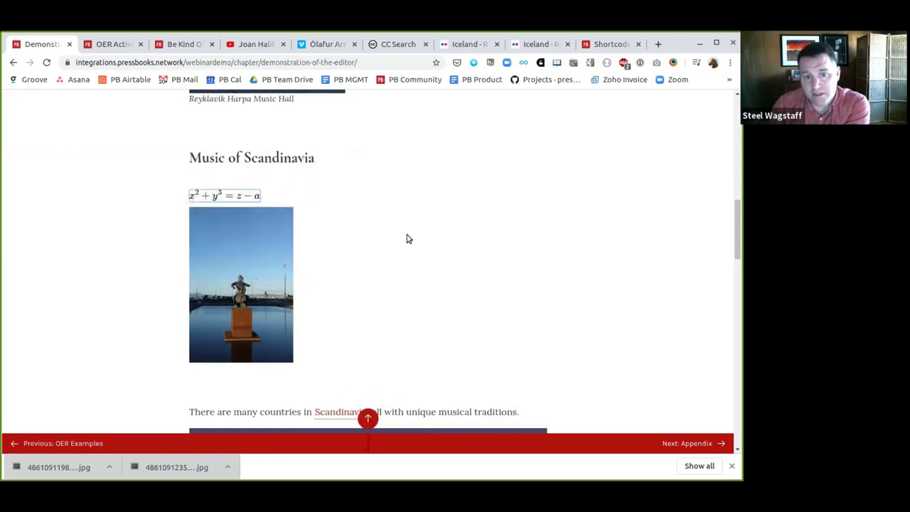
left_click(205, 195)
left_click(205, 194)
Close the math options menu and return to the top of the chapter.
right_click(206, 195)
mouse_move(229, 220)
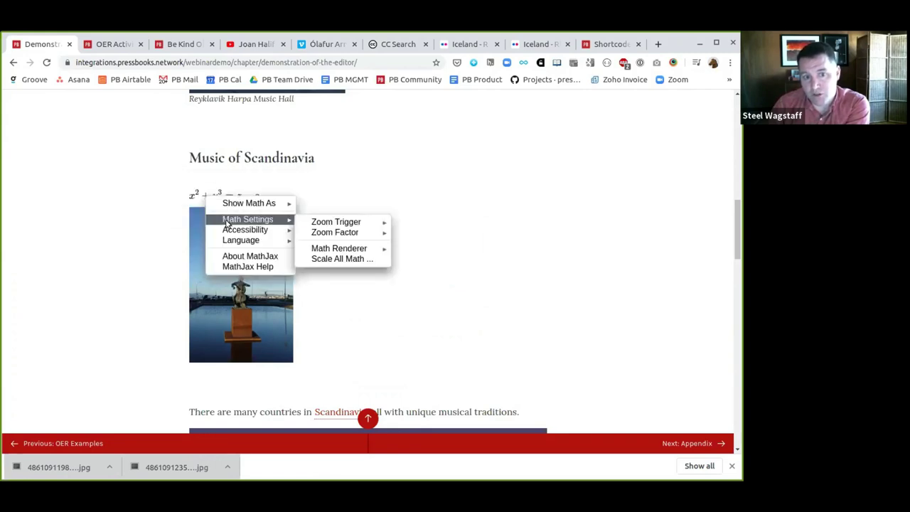
mouse_move(331, 234)
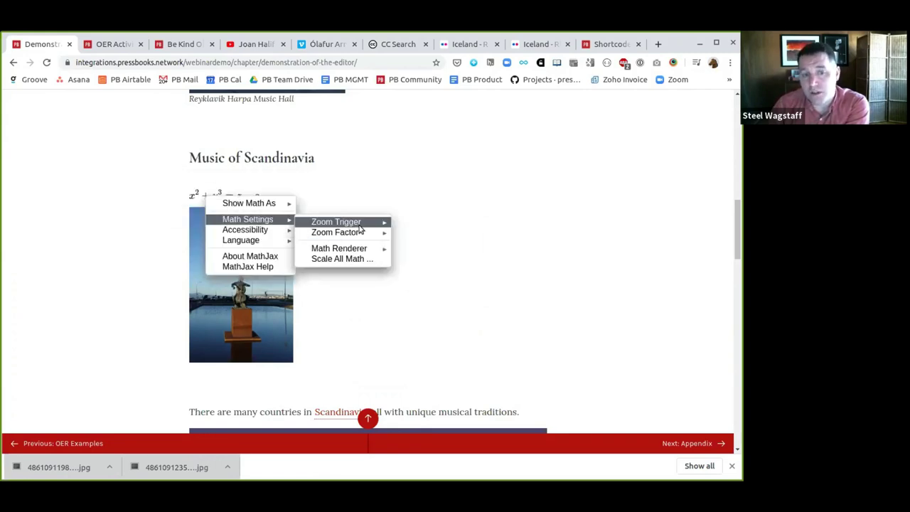
mouse_move(265, 207)
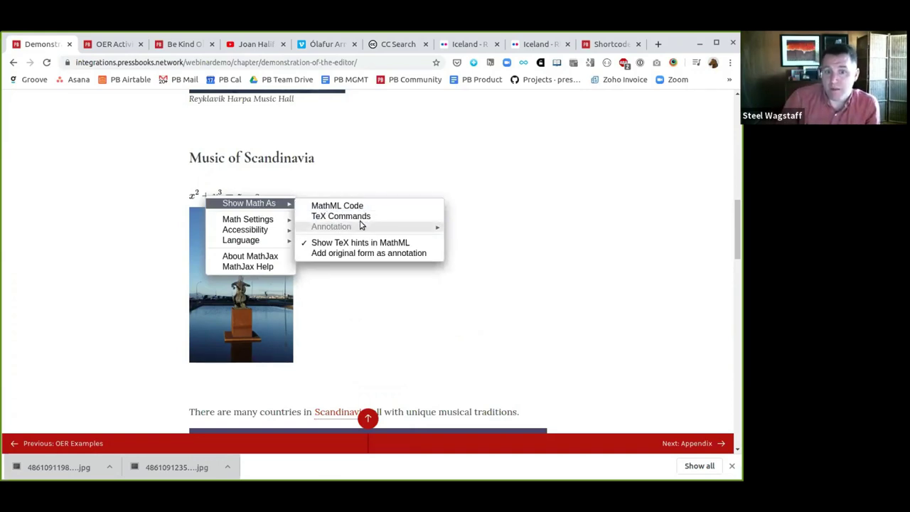
mouse_move(273, 245)
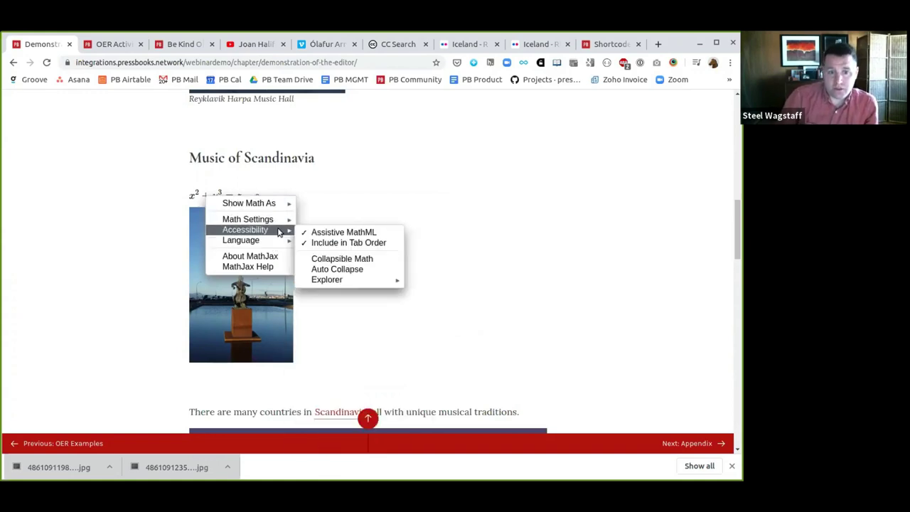
left_click(134, 204)
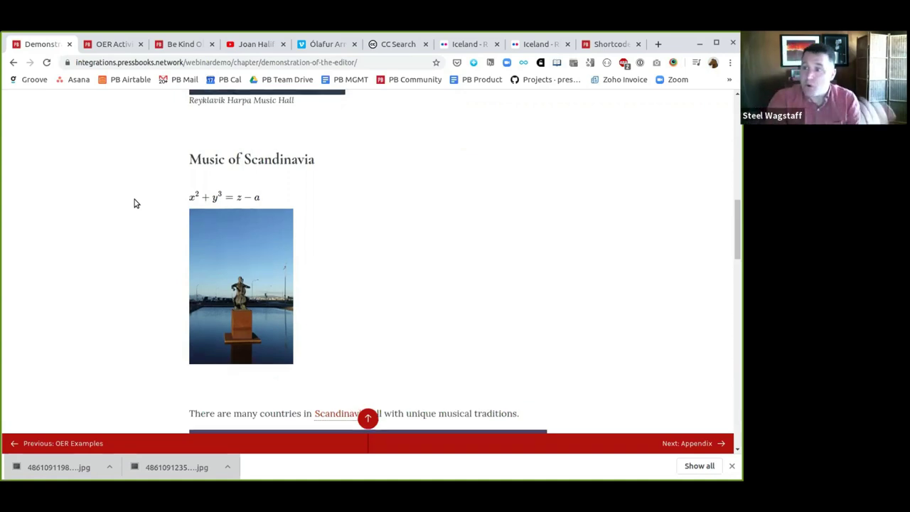
key("Home")
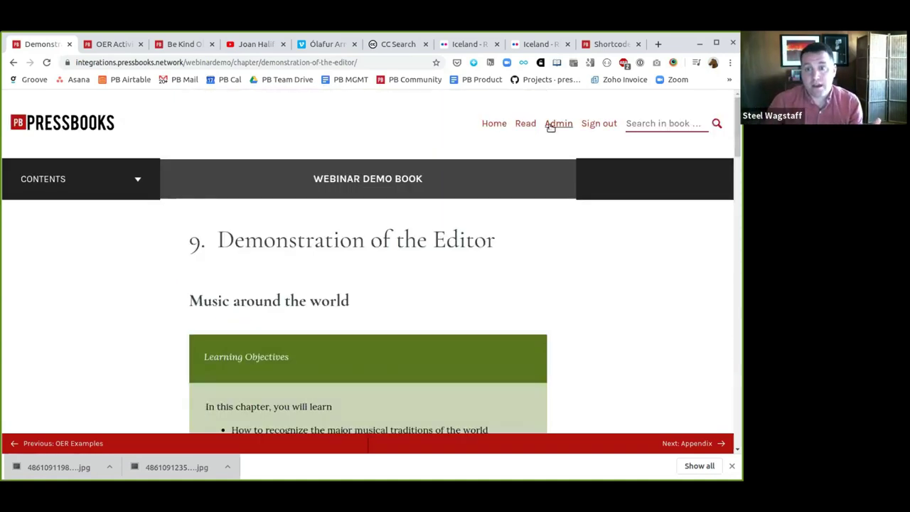
Go to the admin dashboard and open the book's Organize page.
left_click(551, 127)
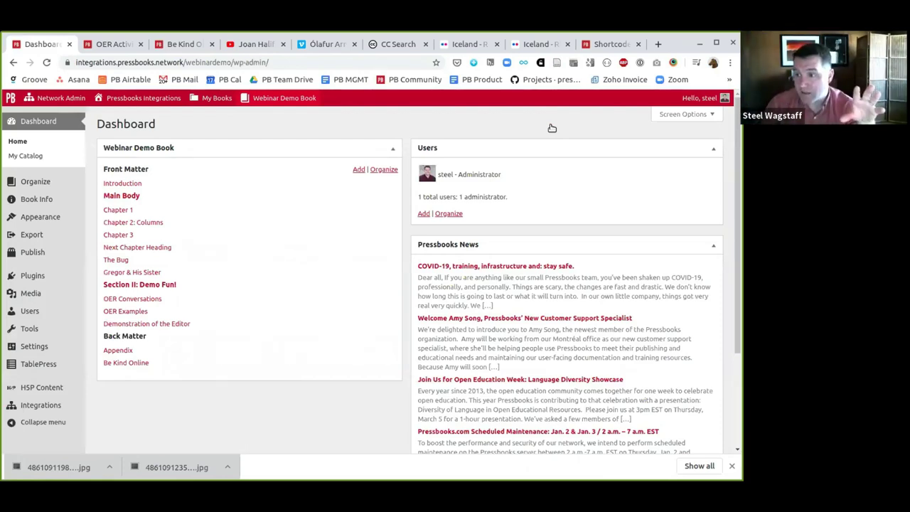
right_click(51, 178)
left_click(41, 184)
left_click(26, 179)
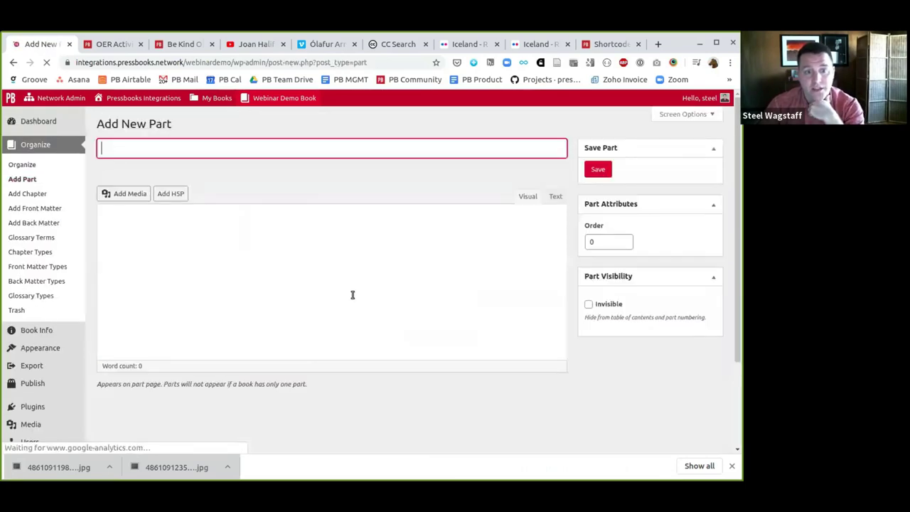
left_click(35, 165)
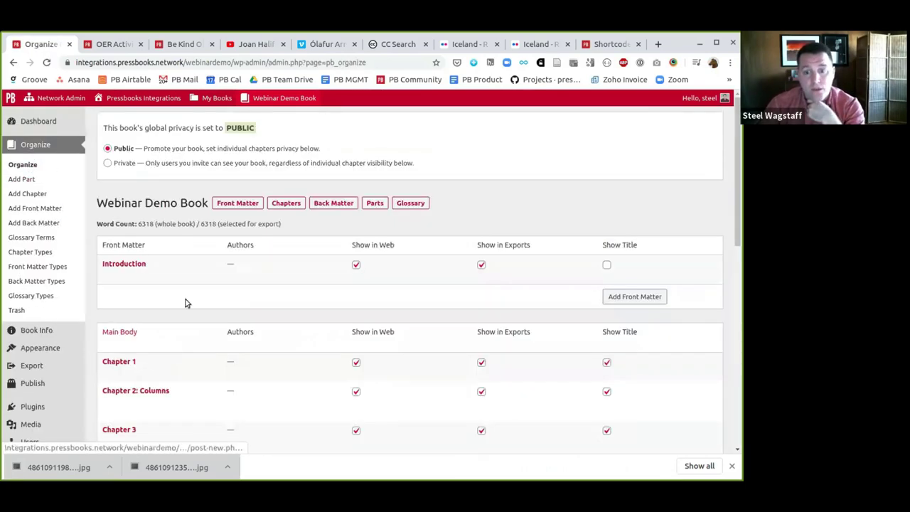
Tick Show Title for the Introduction in the front matter.
scroll(363, 318, "down", 1)
scroll(363, 318, "down", 4)
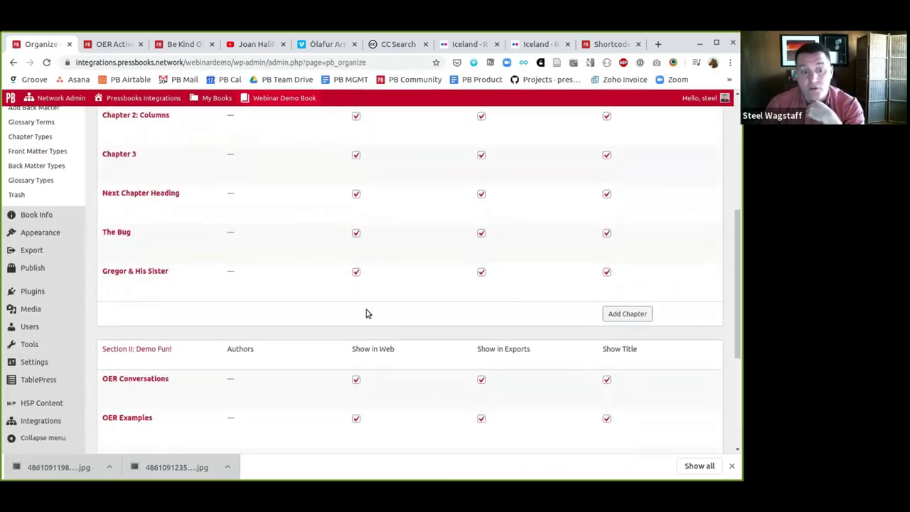
scroll(368, 312, "up", 4)
scroll(352, 321, "up", 1)
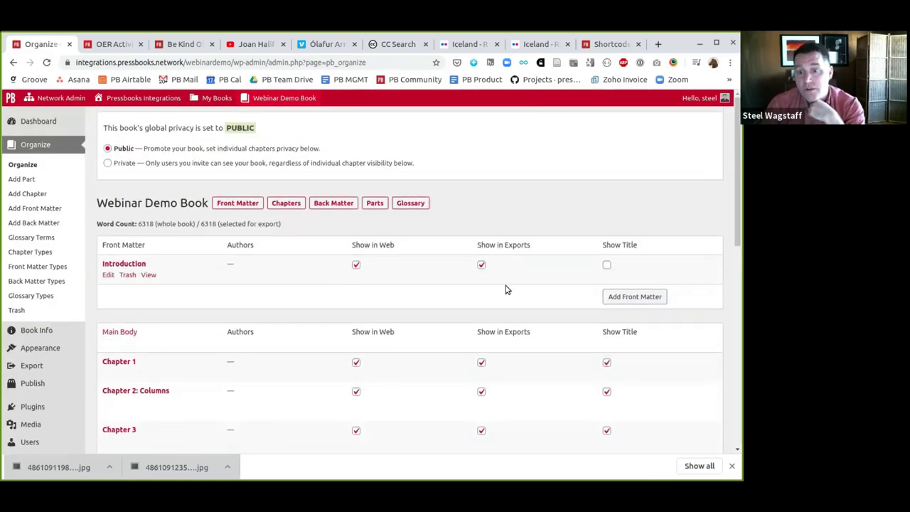
left_click(606, 265)
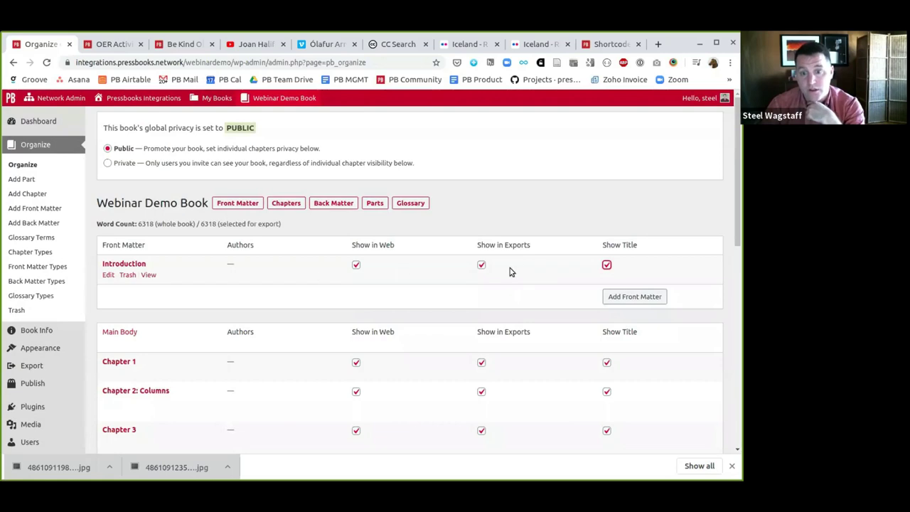
scroll(509, 272, "down", 3)
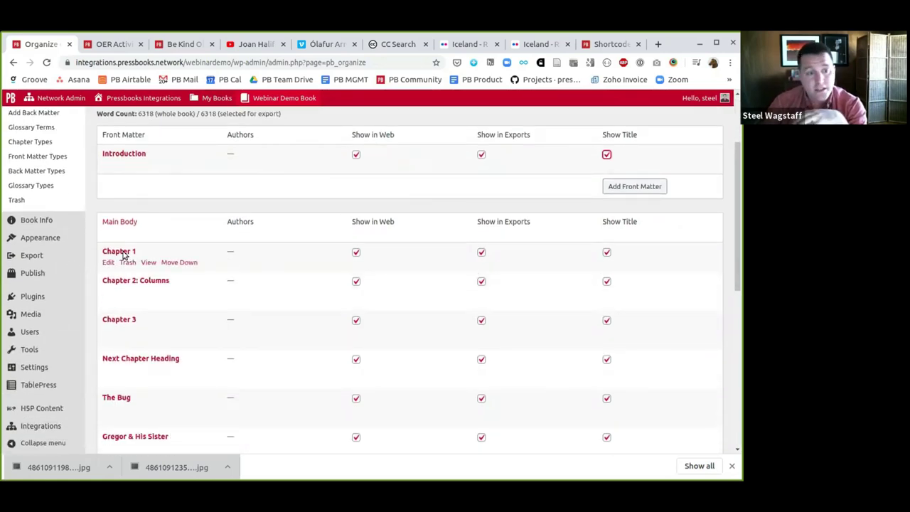
Open the Export page from the admin sidebar.
left_click(35, 258)
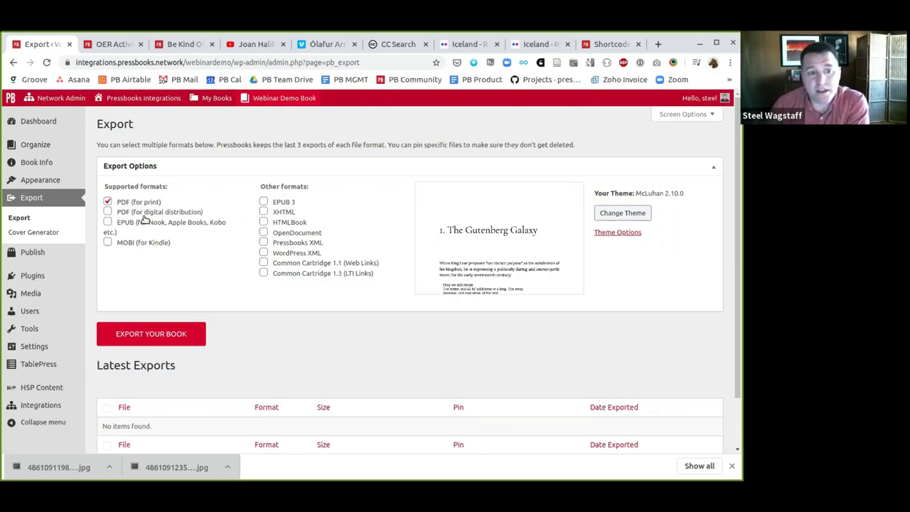
Export the book as print PDF and EPUB, leaving digital PDF and MOBI unticked.
left_click(108, 222)
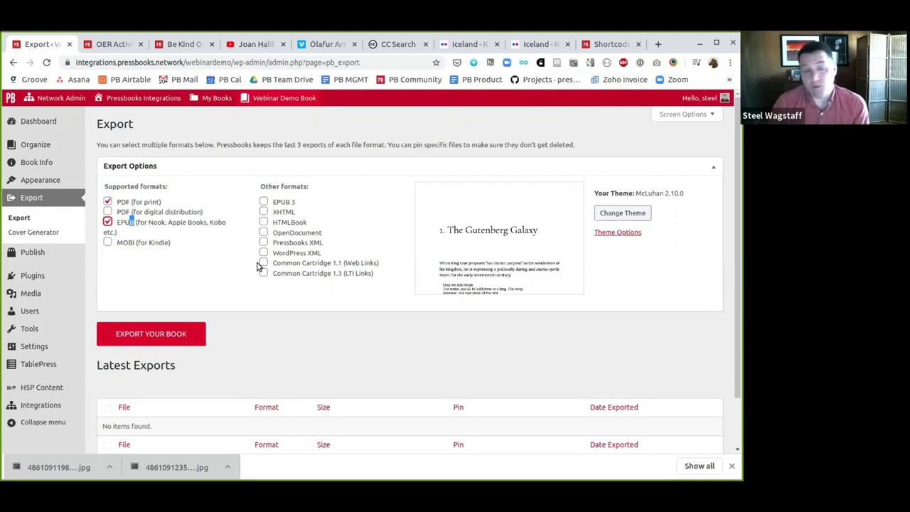
left_click(108, 211)
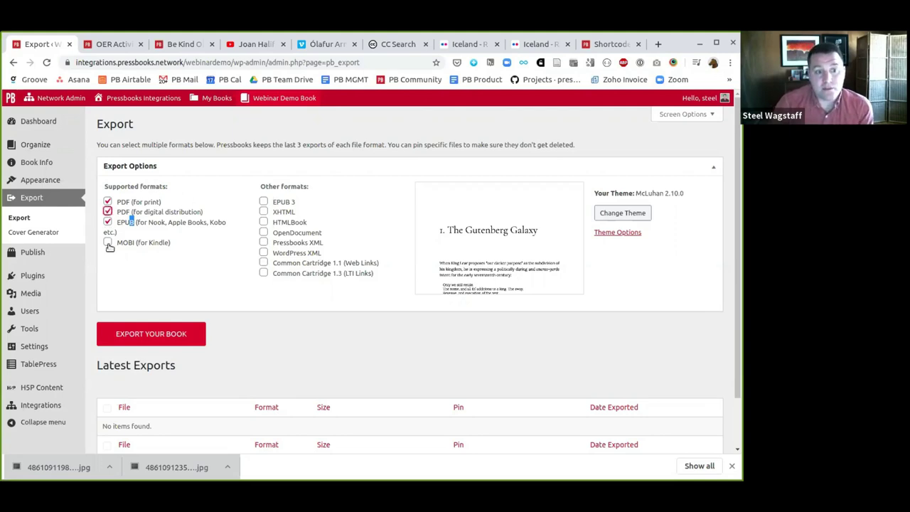
left_click(107, 212)
left_click(108, 243)
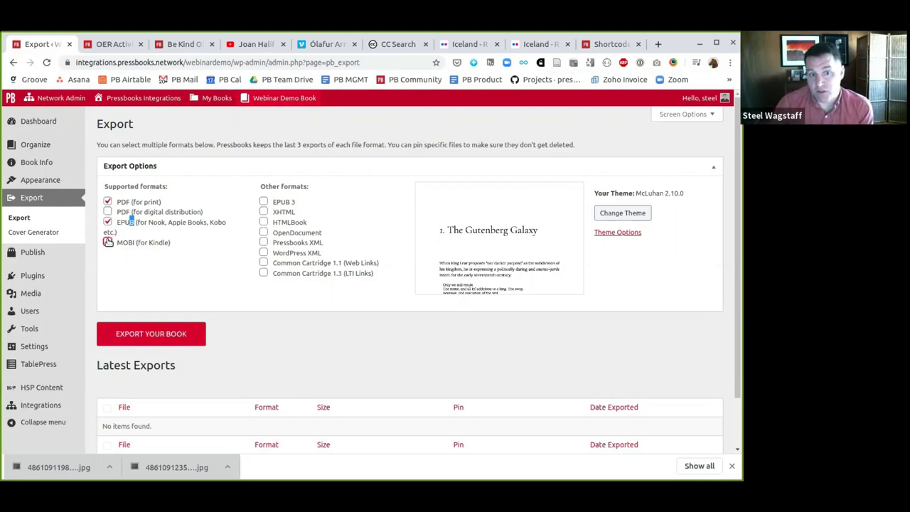
left_click(108, 242)
left_click(173, 334)
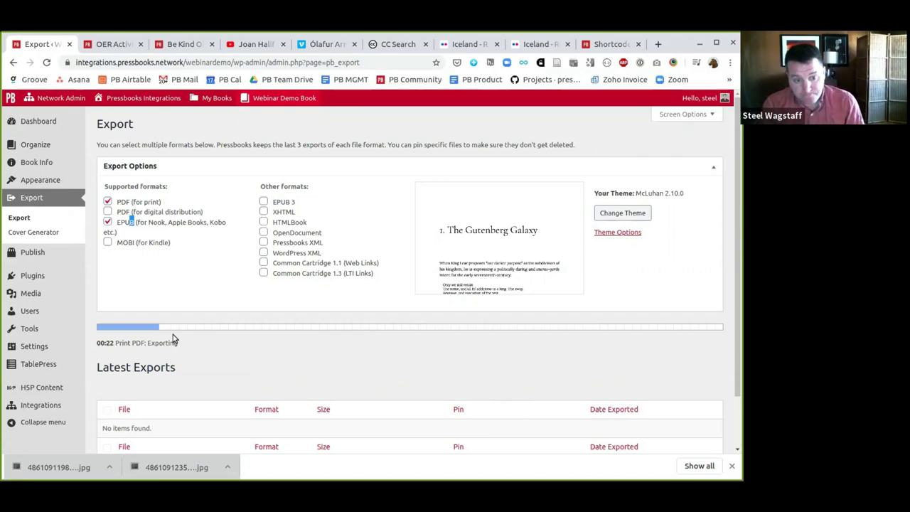
scroll(173, 334, "down", 2)
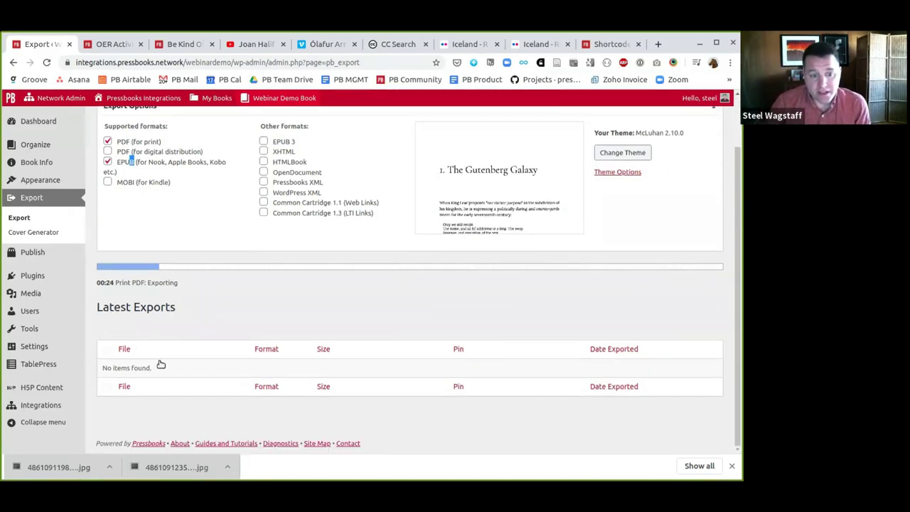
scroll(244, 368, "down", 3)
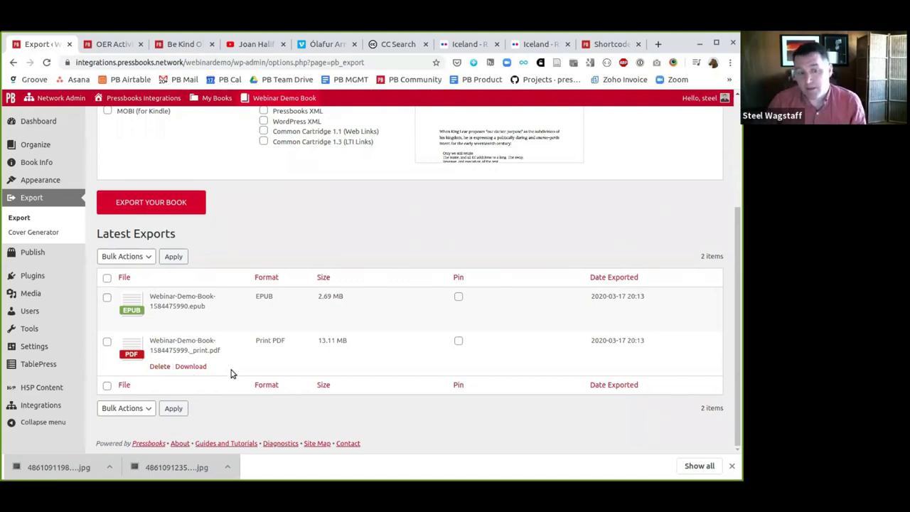
Download the 13.11 MB print PDF and view its Webinar Demo Book title page.
left_click(190, 366)
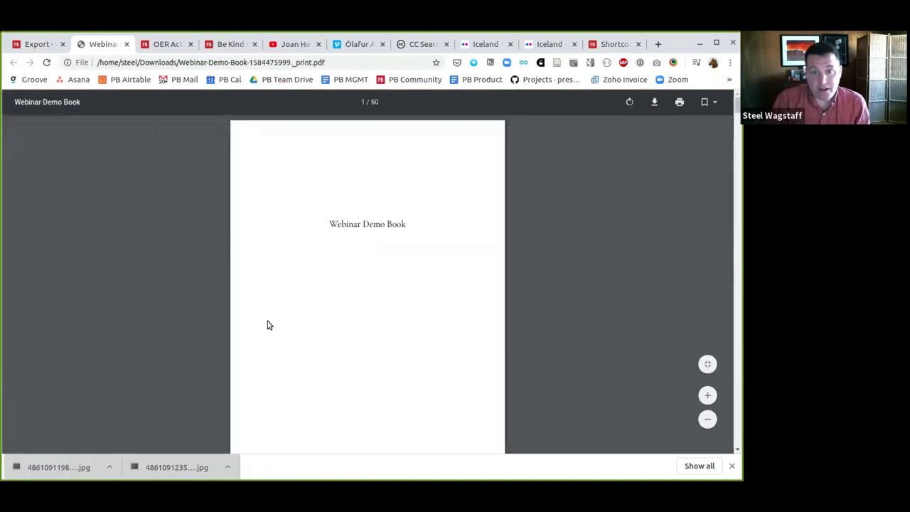
scroll(357, 254, "down", 10)
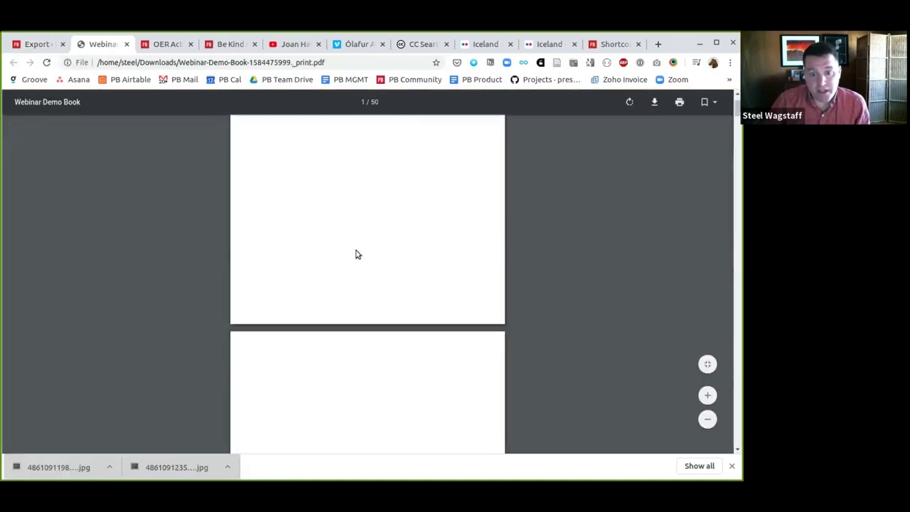
scroll(358, 256, "down", 4)
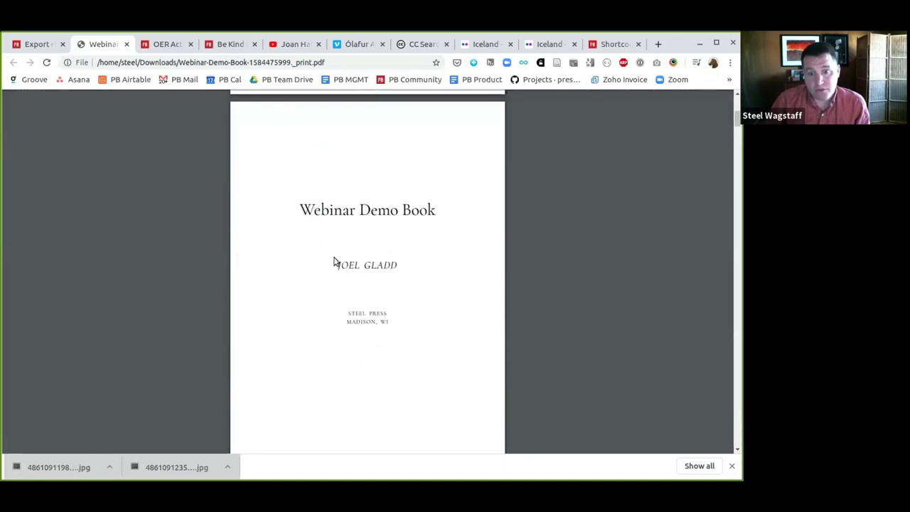
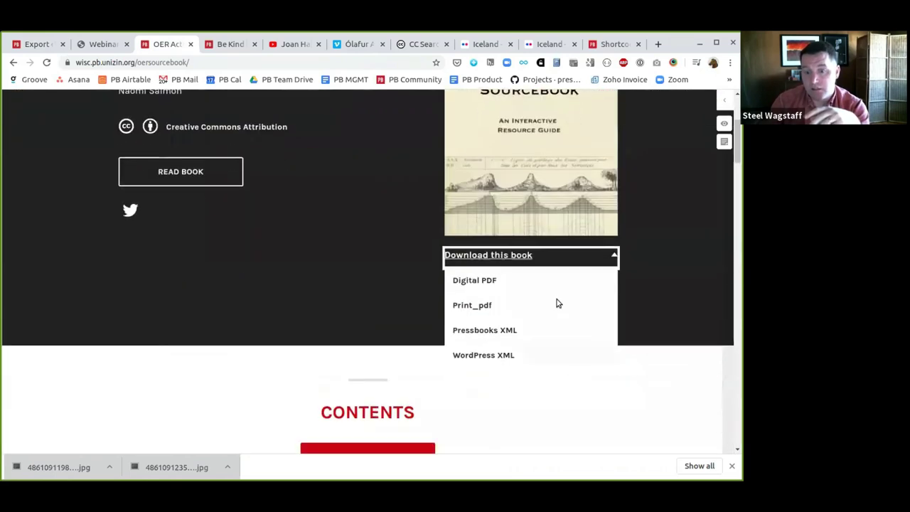
In Sharing & Privacy settings, set Share Latest Export Files to Yes and save.
left_click(362, 291)
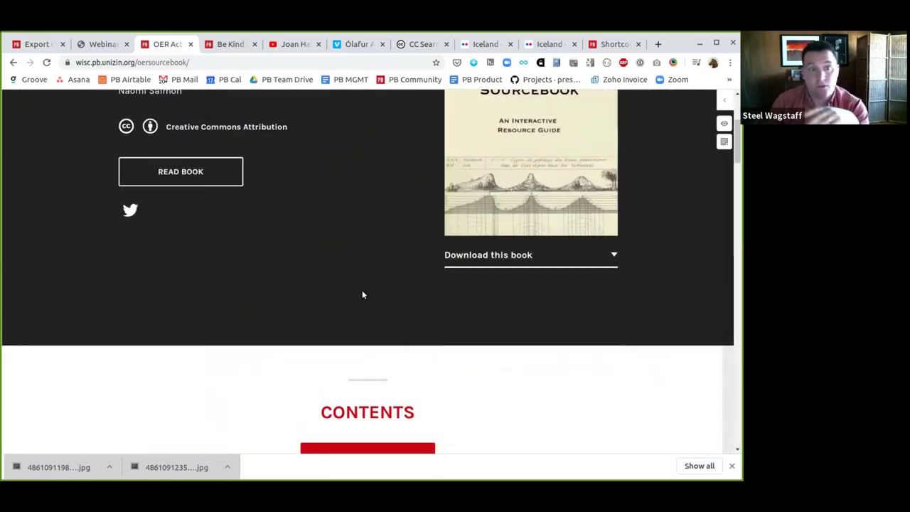
left_click(32, 45)
mouse_move(37, 348)
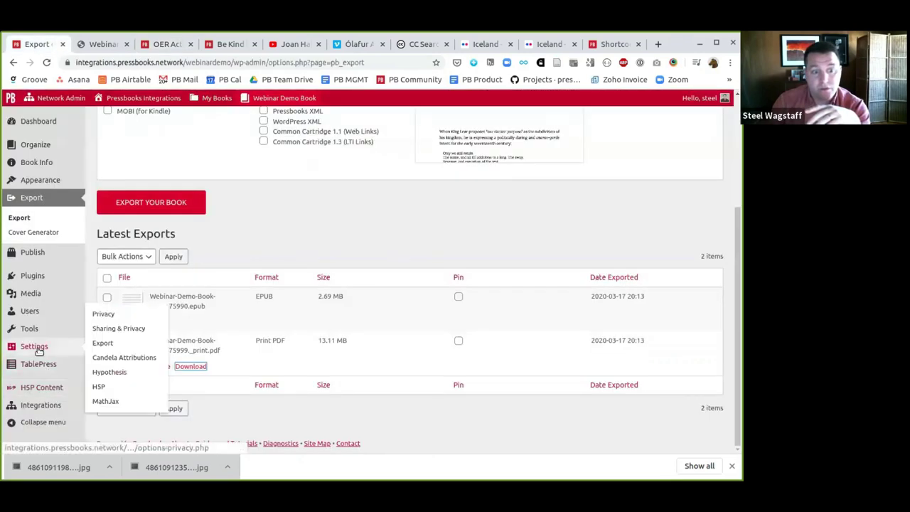
left_click(110, 329)
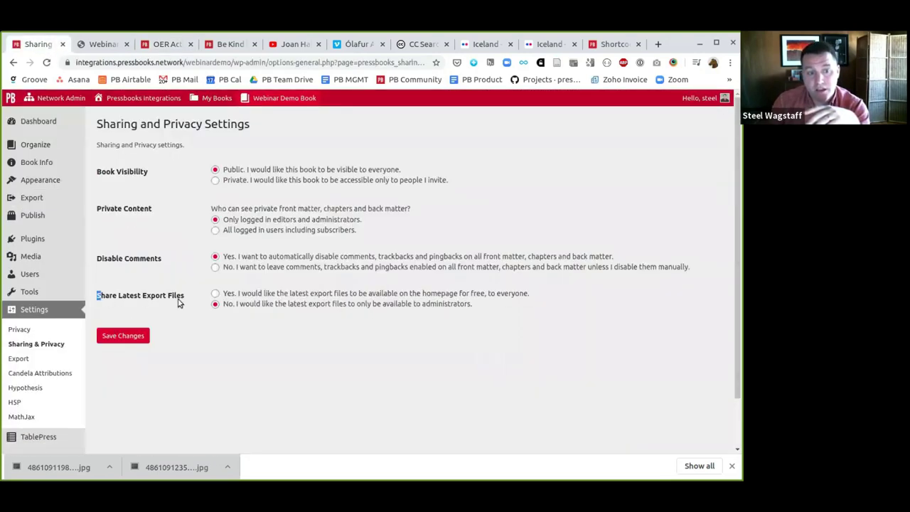
triple_click(178, 300)
left_click(215, 292)
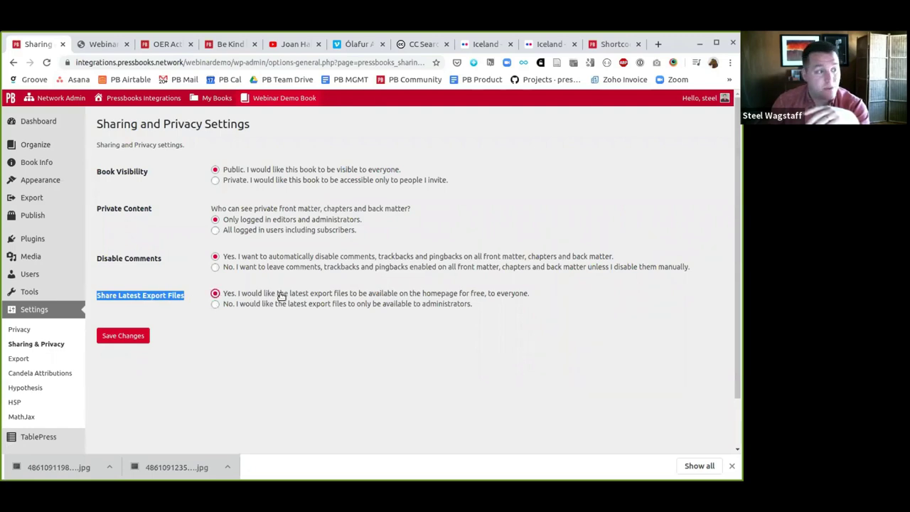
left_click(122, 338)
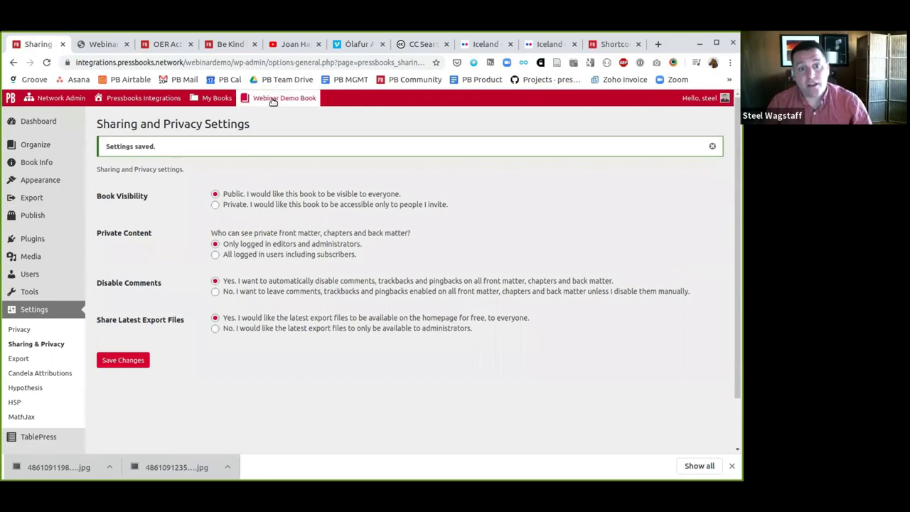
Visit the book's public home page and show its download formats, EPUB and Print_pdf.
mouse_move(272, 98)
left_click(267, 117)
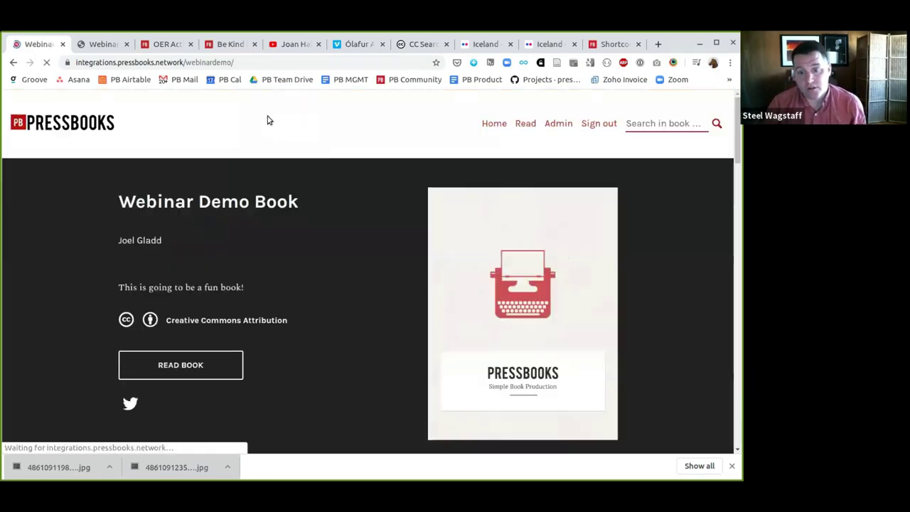
scroll(498, 319, "down", 3)
left_click(527, 321)
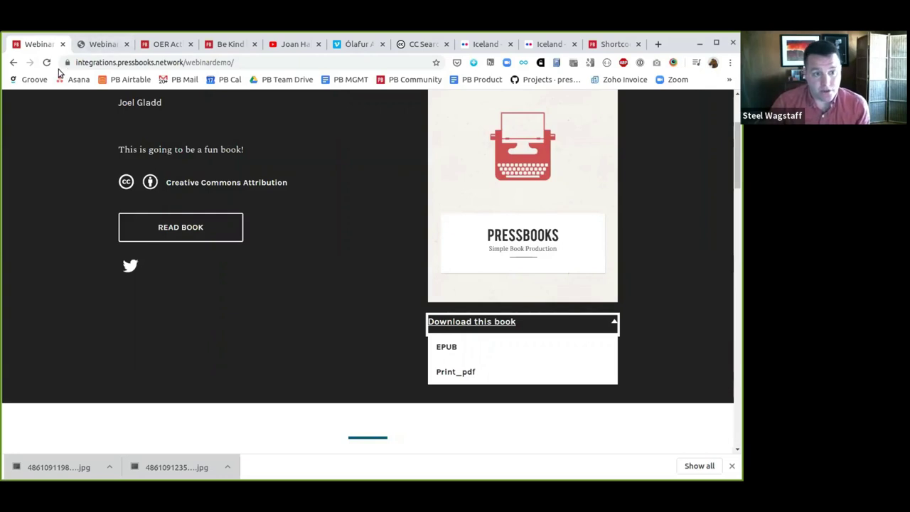
scroll(367, 196, "up", 3)
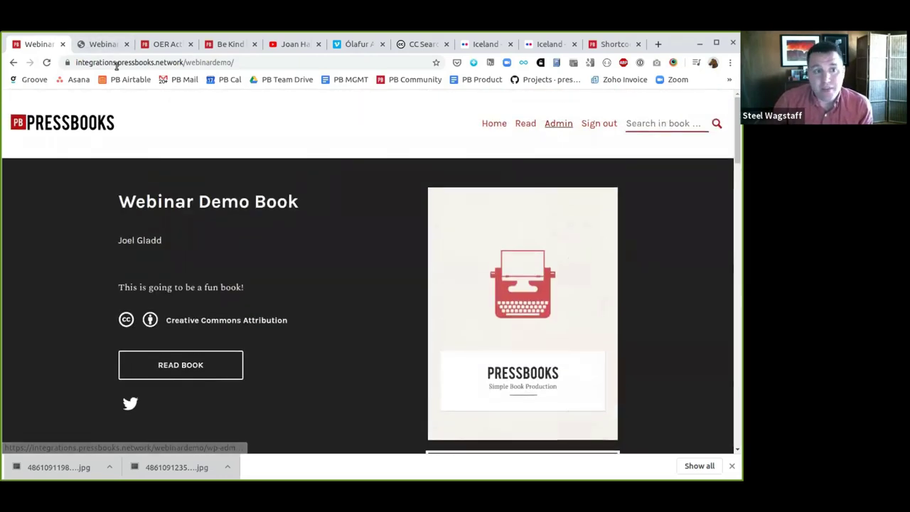
From the admin dashboard's Appearance > Themes list, activate the Malala theme for the Webinar Demo Book.
left_click(560, 128)
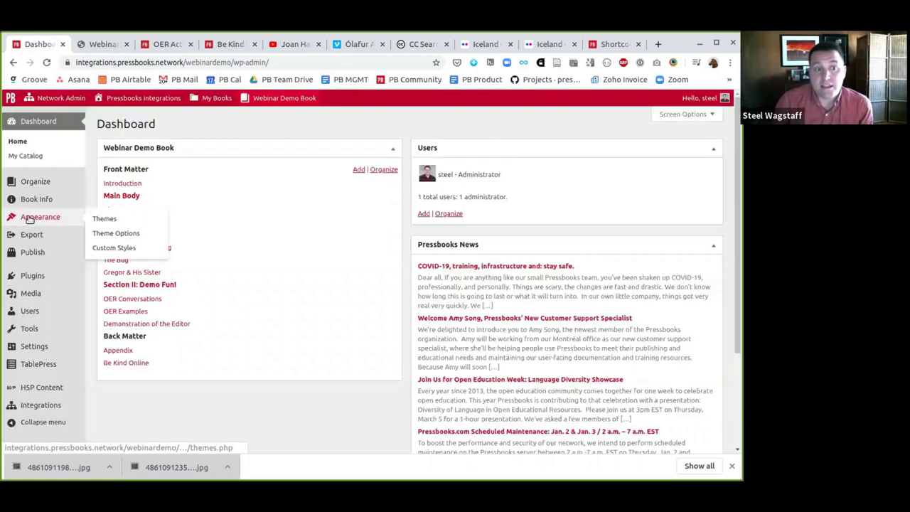
left_click(30, 219)
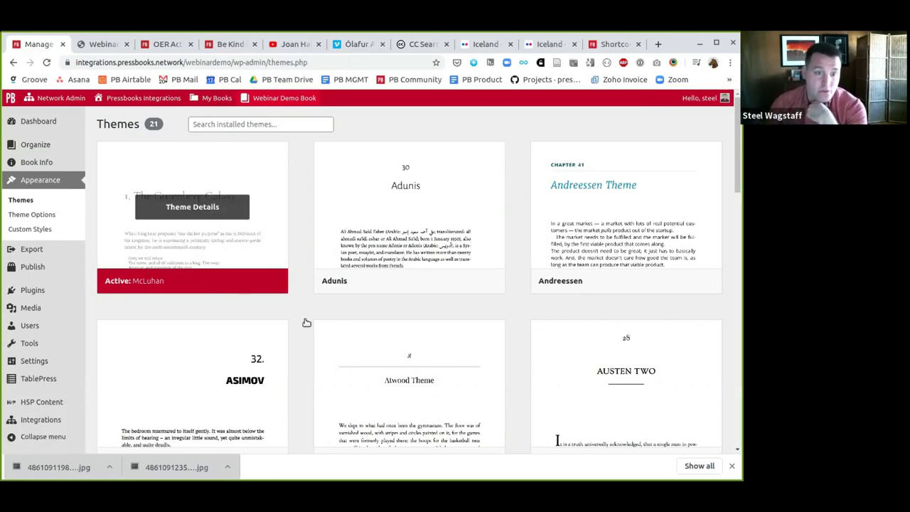
scroll(295, 320, "down", 7)
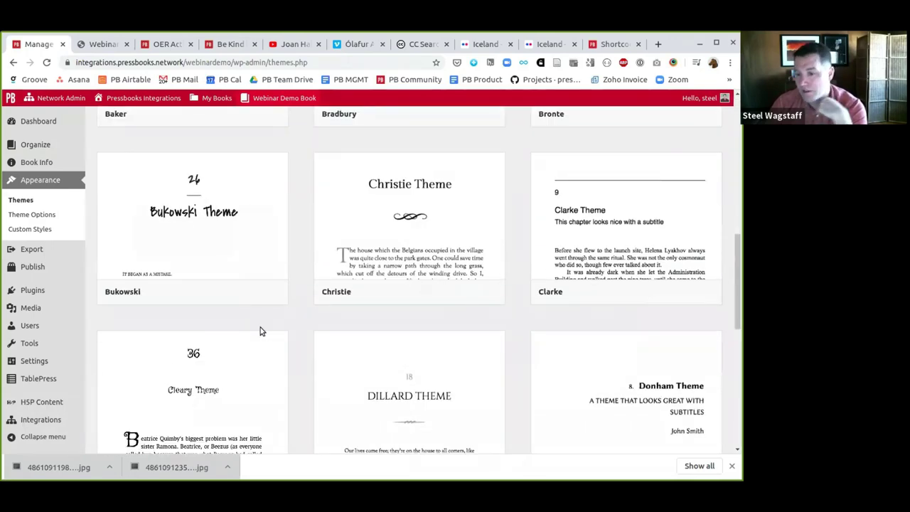
scroll(260, 327, "down", 3)
scroll(260, 327, "down", 5)
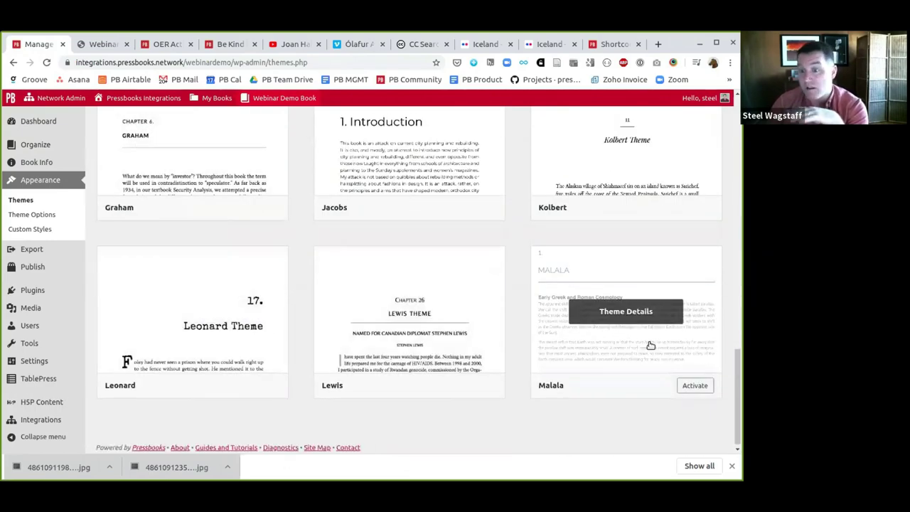
left_click(693, 385)
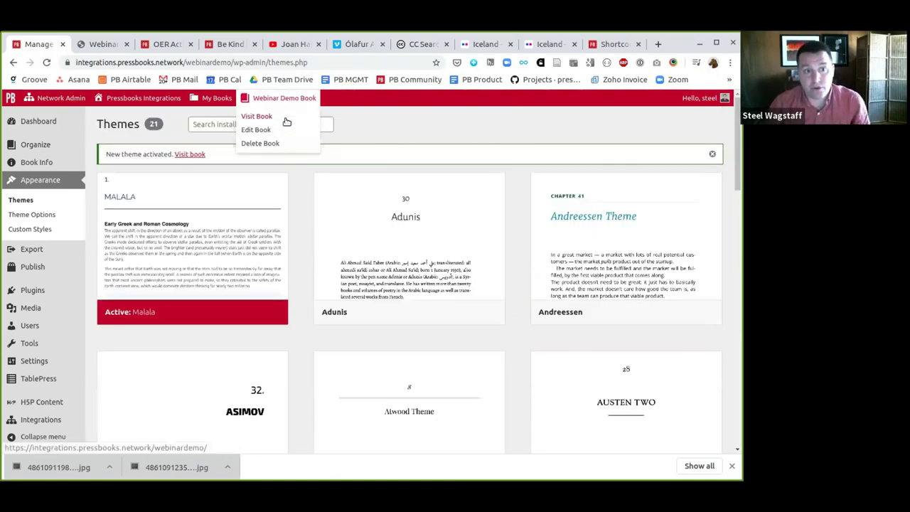
Open chapter 9, Demonstration of the Editor, on the book's public site.
left_click(265, 118)
scroll(173, 206, "down", 15)
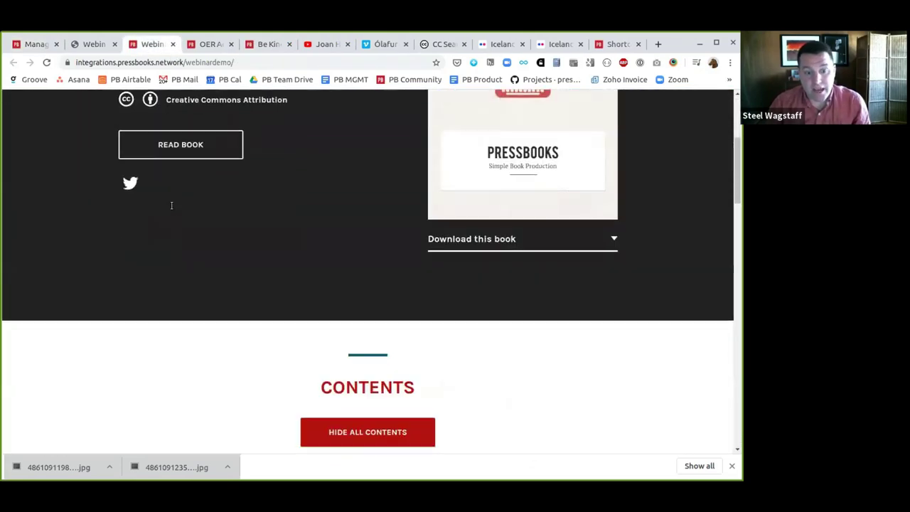
scroll(188, 131, "up", 1)
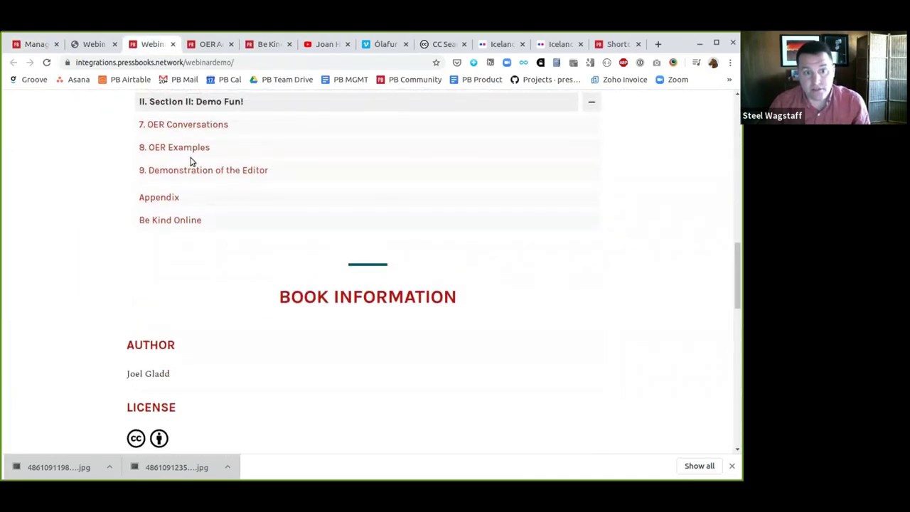
left_click(187, 172)
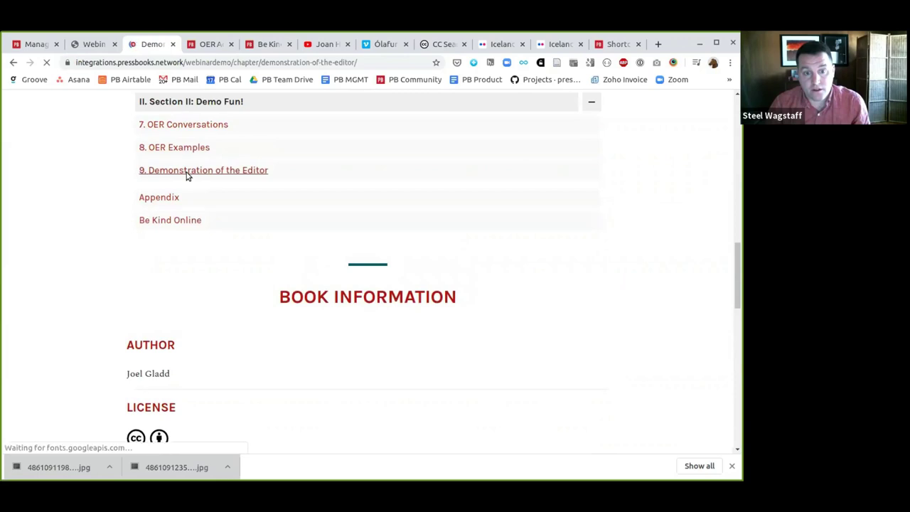
scroll(261, 277, "down", 4)
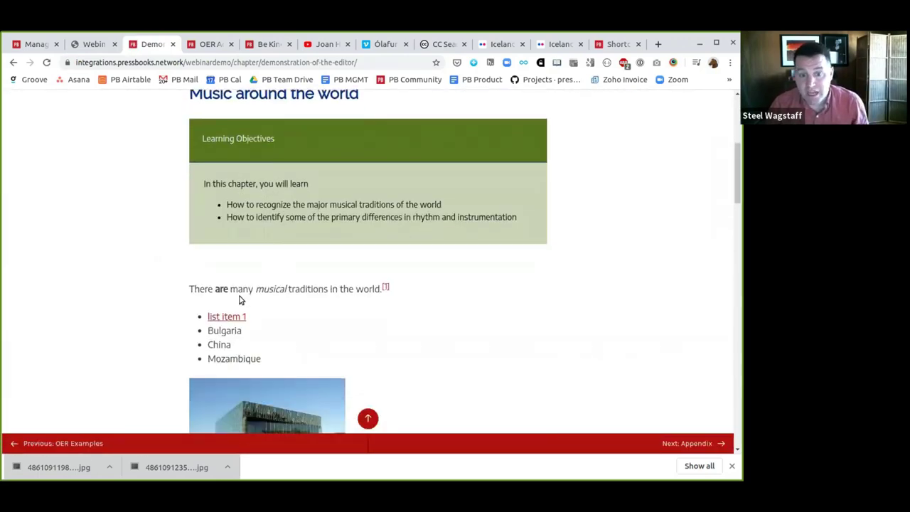
scroll(239, 295, "down", 3)
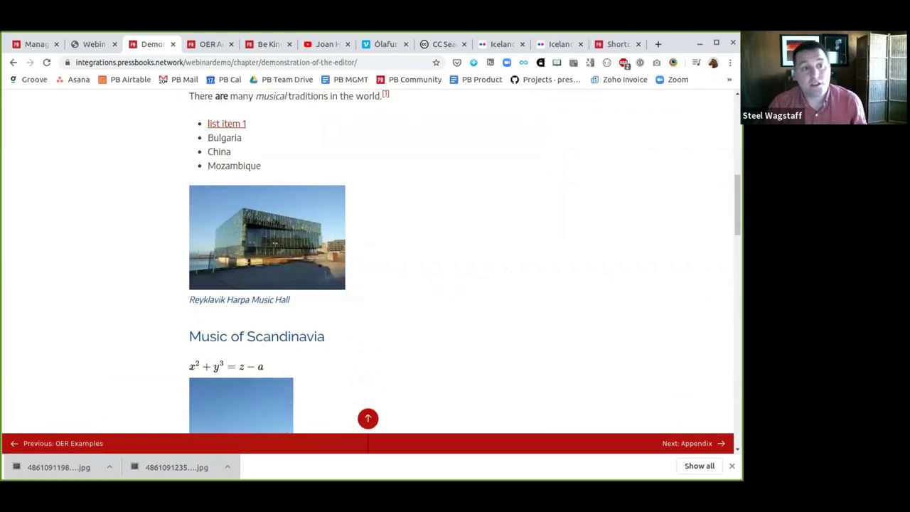
In Malala theme options, set the Learning Objectives header background to pure red.
left_click(34, 44)
left_click(33, 216)
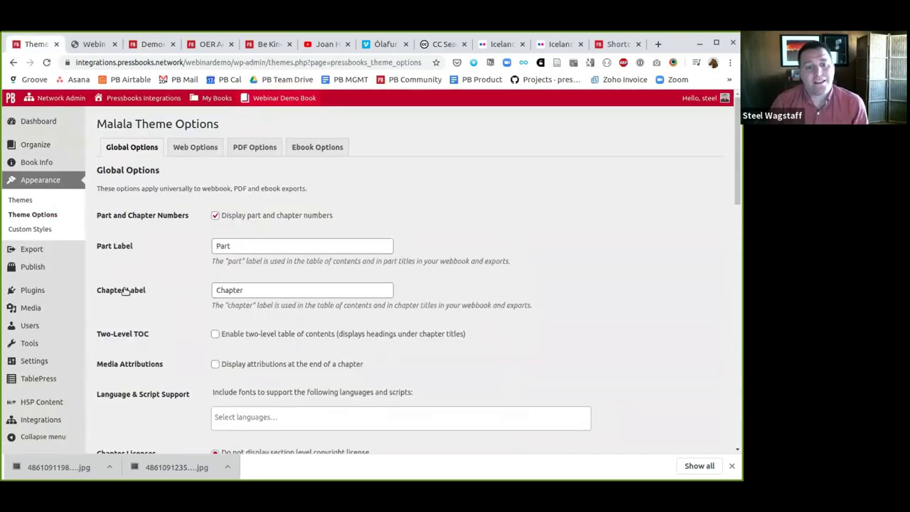
scroll(124, 291, "down", 20)
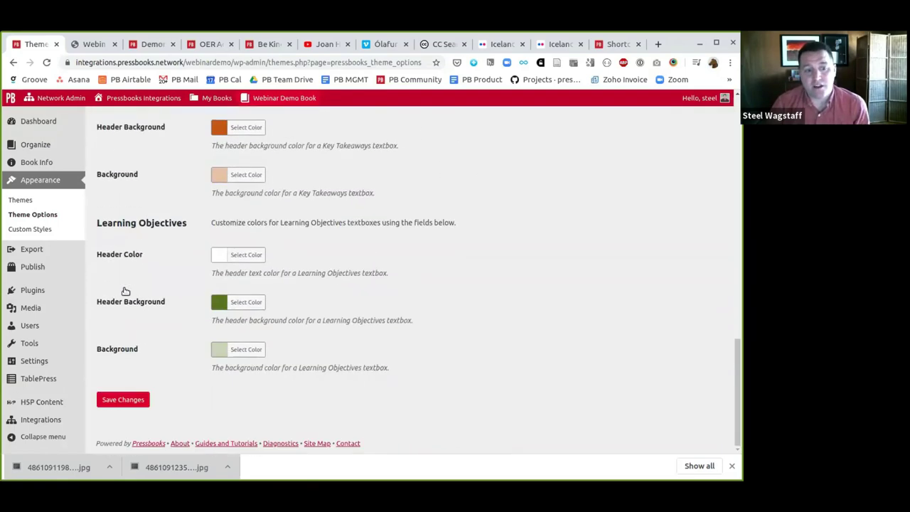
left_click(220, 304)
left_click(245, 424)
left_click(335, 327)
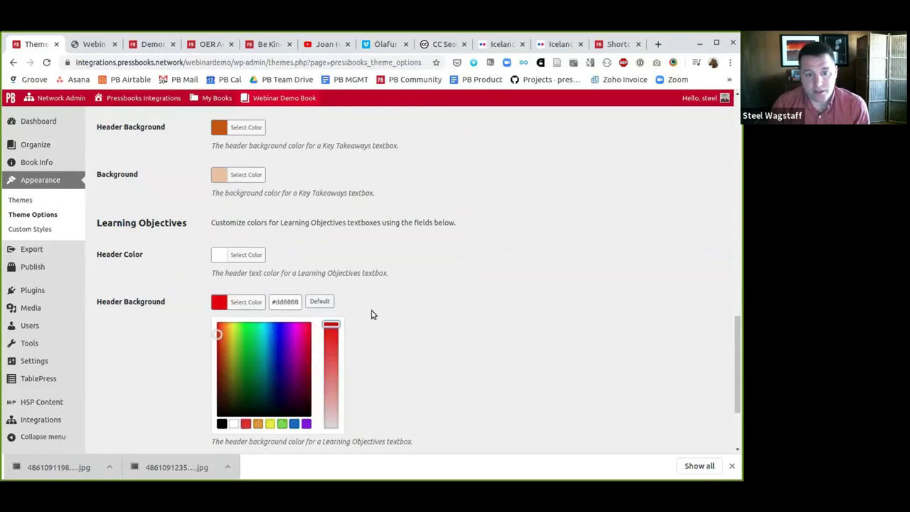
left_click(387, 309)
Set the Learning Objectives box background to pale pink and save the theme options.
left_click(217, 351)
scroll(351, 368, "down", 3)
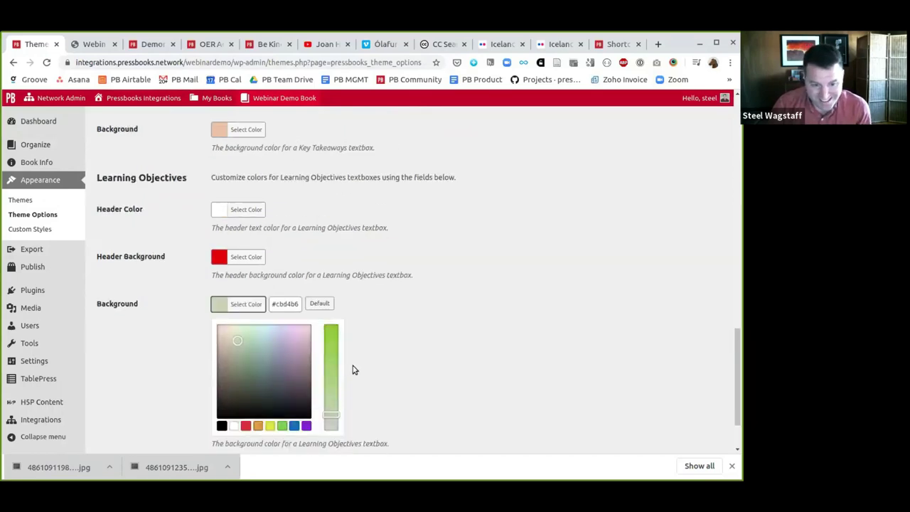
left_click(245, 348)
left_click_drag(331, 276, 334, 323)
left_click(394, 318)
scroll(245, 358, "up", 3)
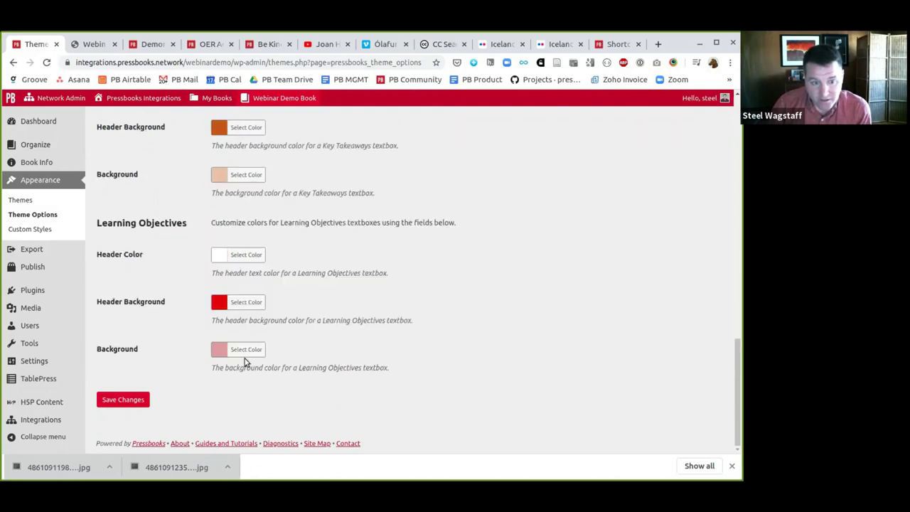
left_click(126, 401)
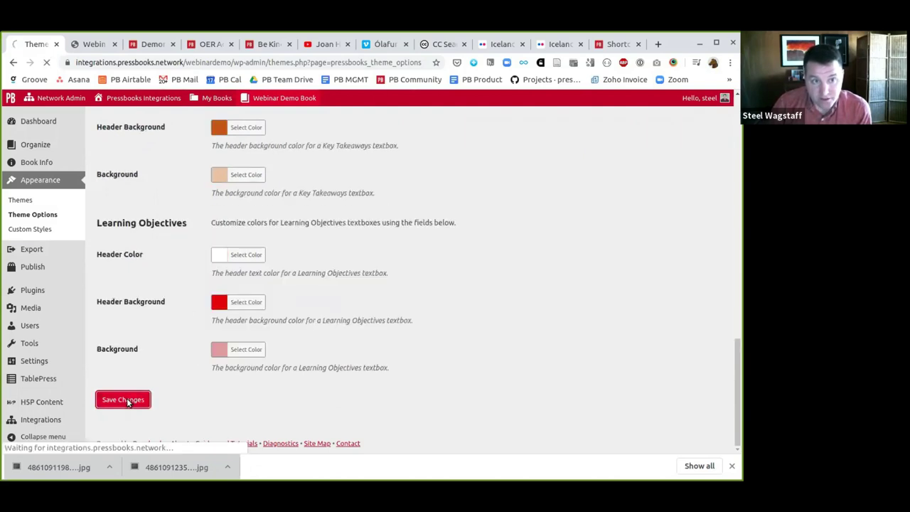
Close the print PDF tab and reload chapter 9 to check the new Learning Objectives colours.
left_click(90, 45)
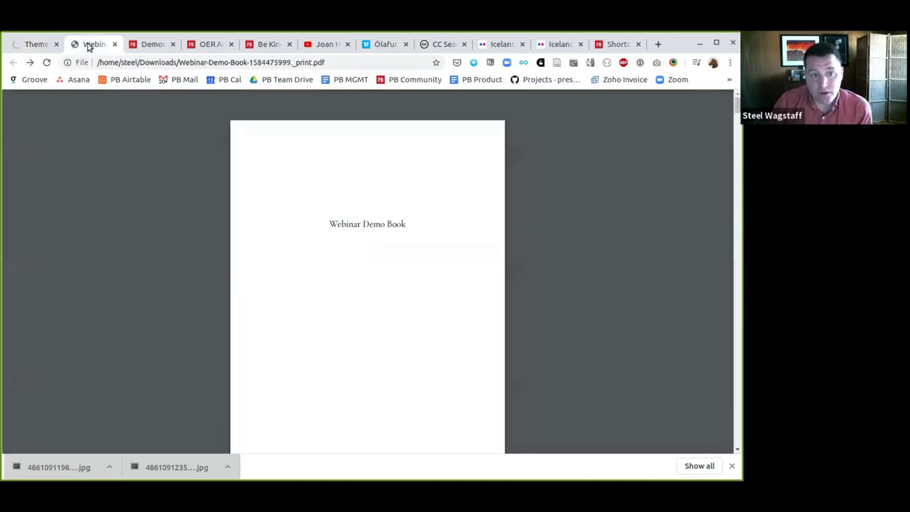
left_click(114, 44)
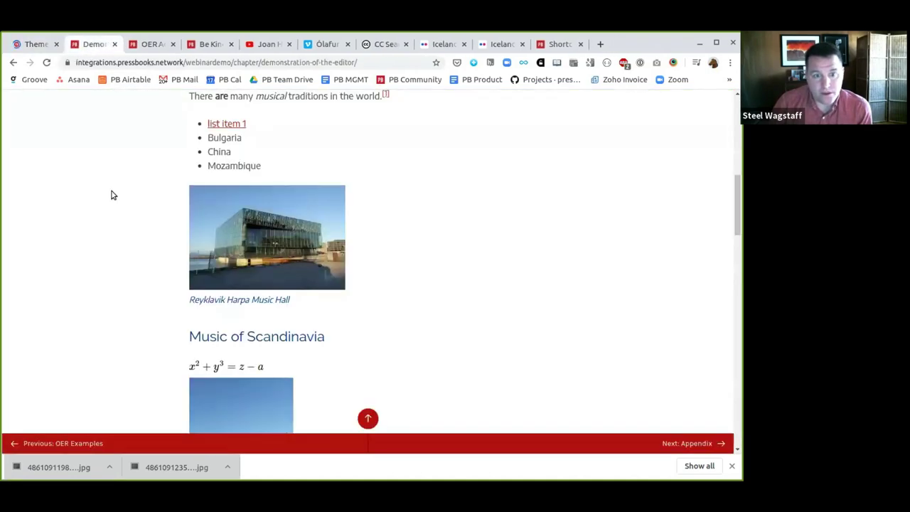
key("F5")
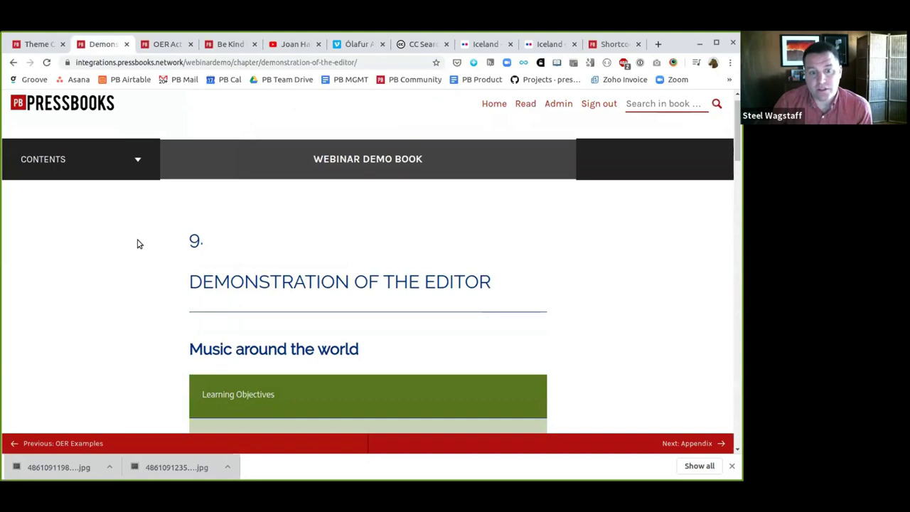
left_click(47, 63)
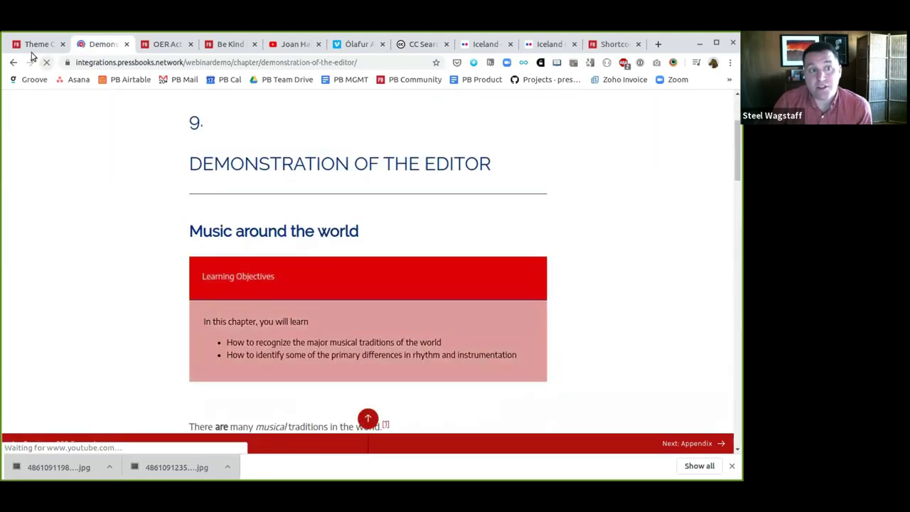
left_click(35, 44)
scroll(252, 349, "down", 1)
scroll(252, 349, "down", 10)
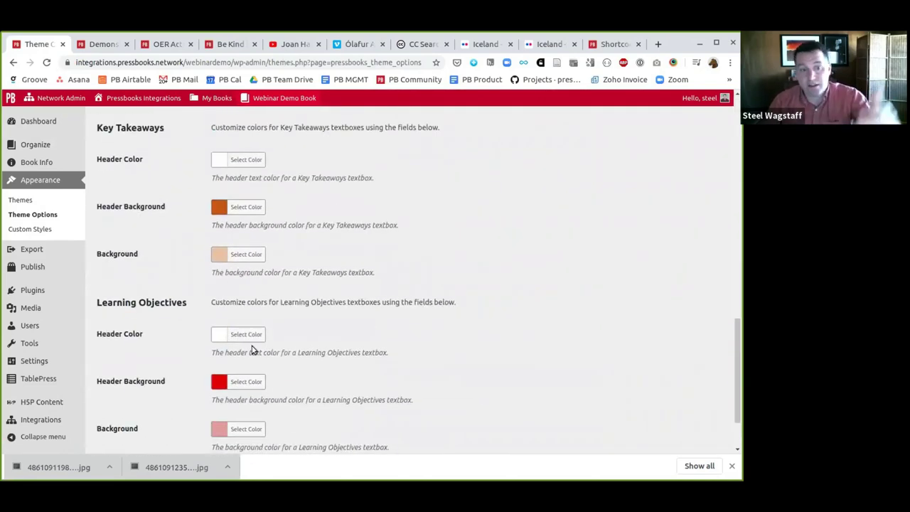
Review the Global Options, browsing the list of script languages for font support.
scroll(252, 350, "down", 1)
scroll(252, 349, "up", 6)
scroll(252, 349, "up", 3)
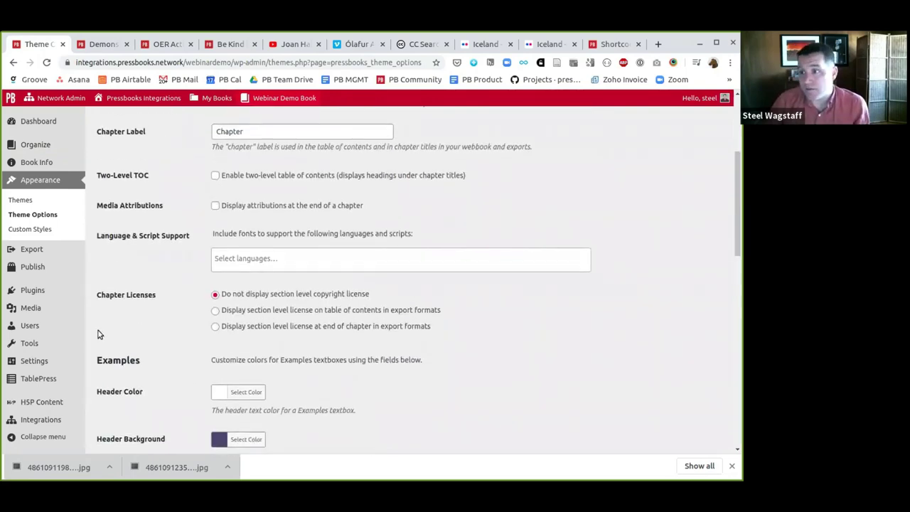
left_click(236, 260)
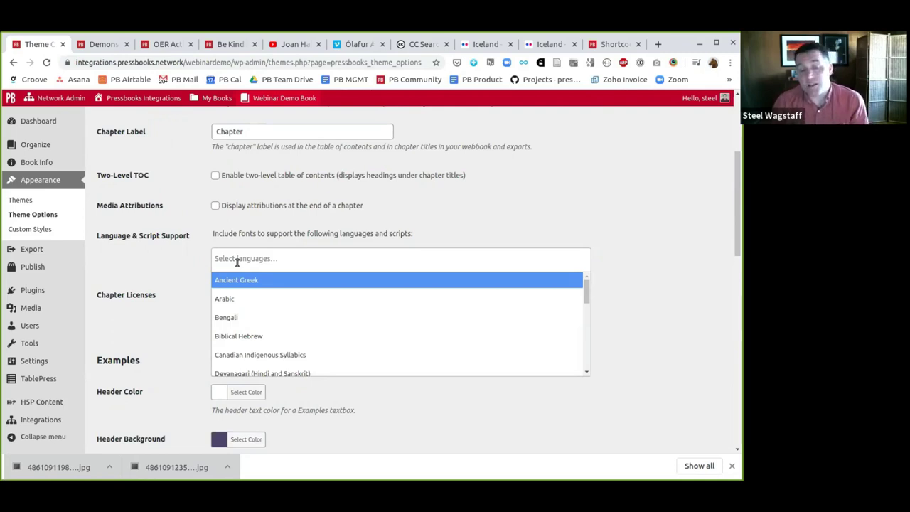
scroll(267, 327, "down", 2)
scroll(264, 326, "down", 2)
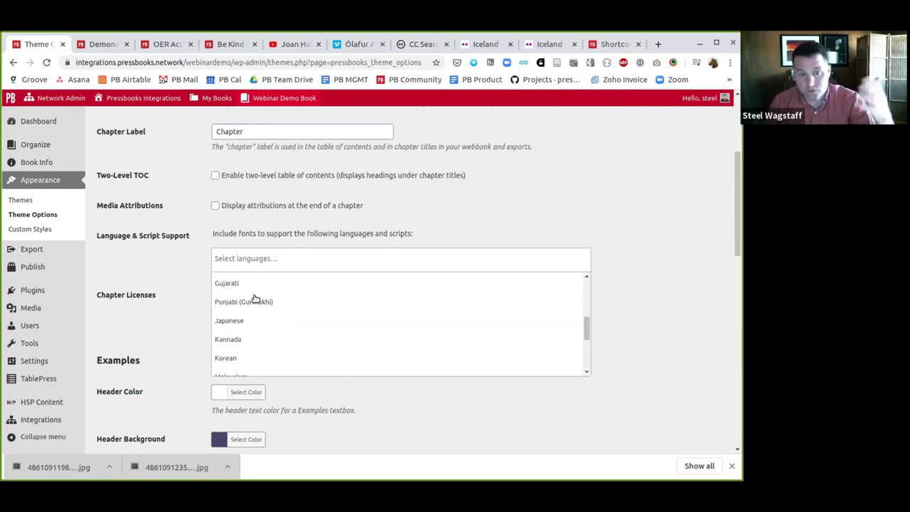
scroll(272, 334, "down", 3)
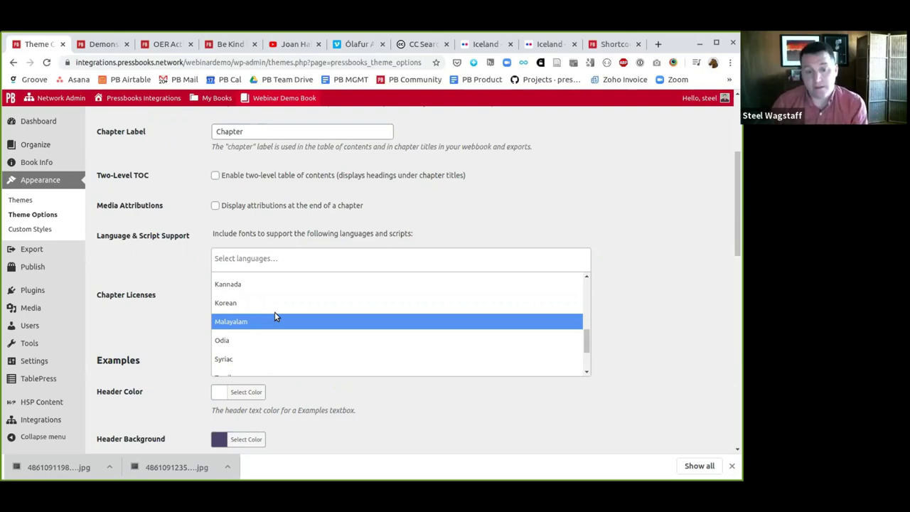
scroll(292, 334, "down", 2)
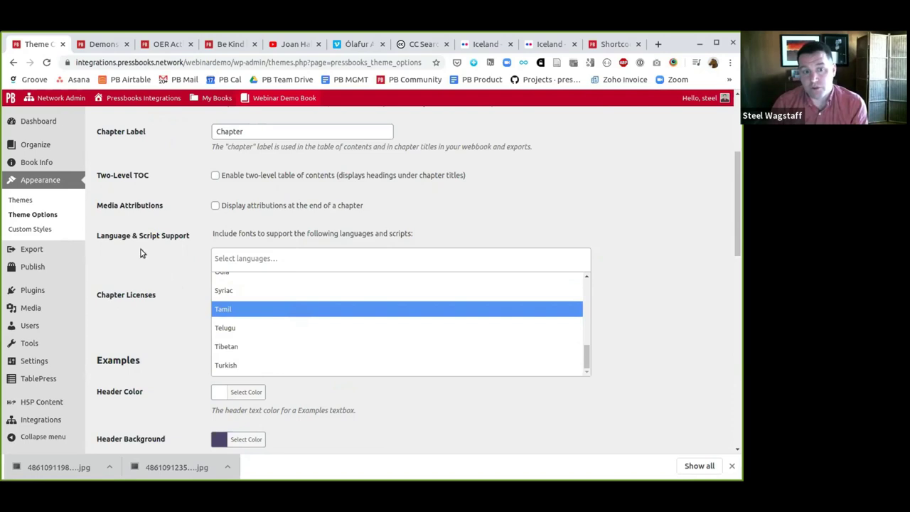
left_click(140, 253)
Enable 'Display attributions at the end of a chapter' and save the global options.
scroll(177, 299, "up", 3)
left_click(215, 344)
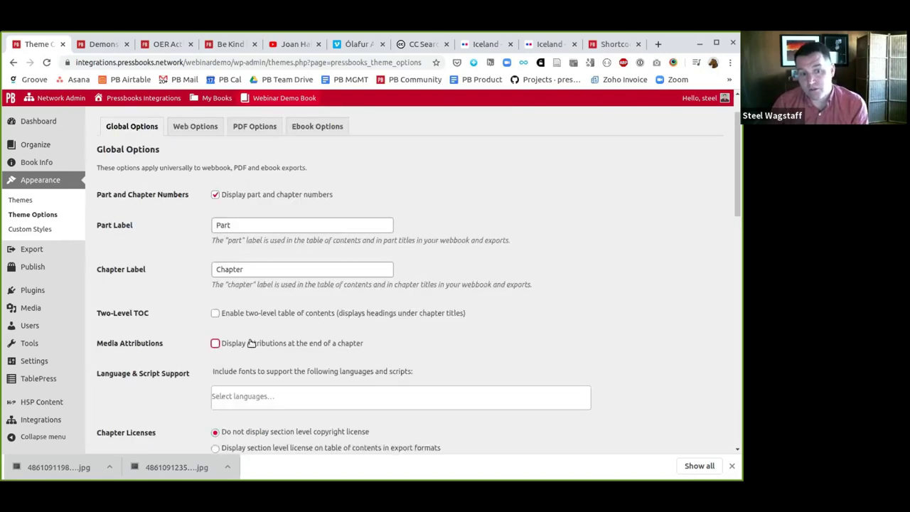
left_click(261, 223)
key("ctrl+a")
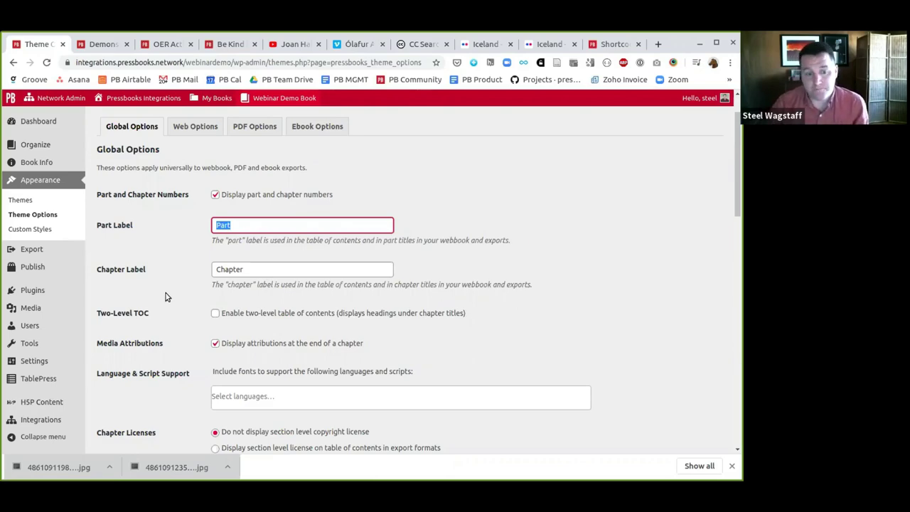
scroll(165, 295, "down", 10)
scroll(144, 394, "down", 8)
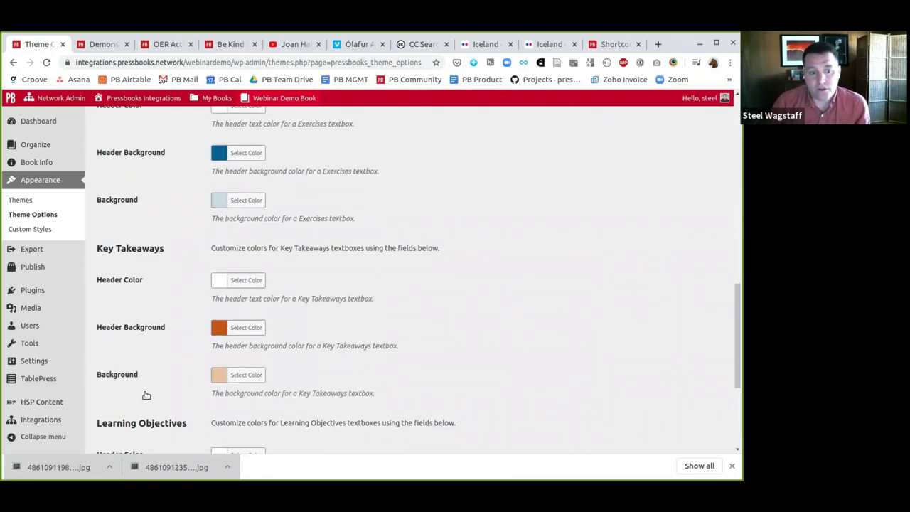
left_click(145, 395)
scroll(182, 269, "up", 3)
scroll(199, 183, "up", 4)
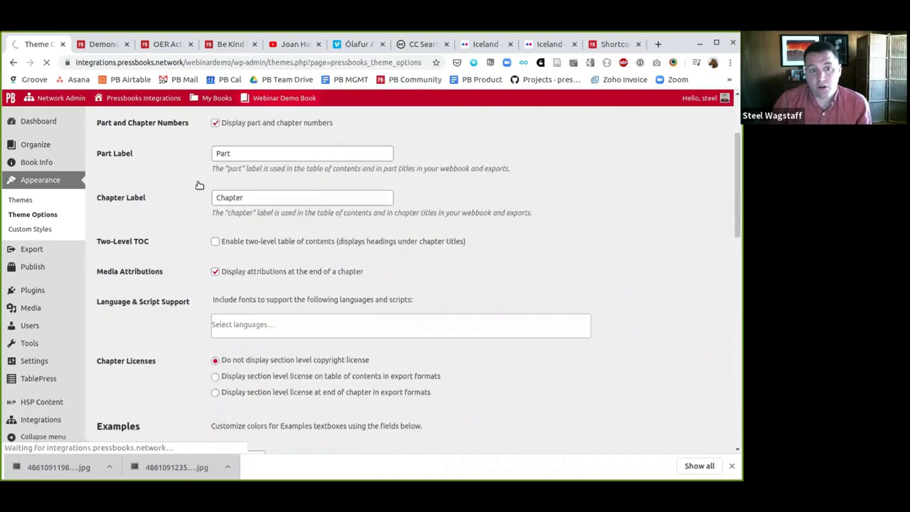
Review the webbook options, keeping the Theme default header font and Standard width.
left_click(199, 182)
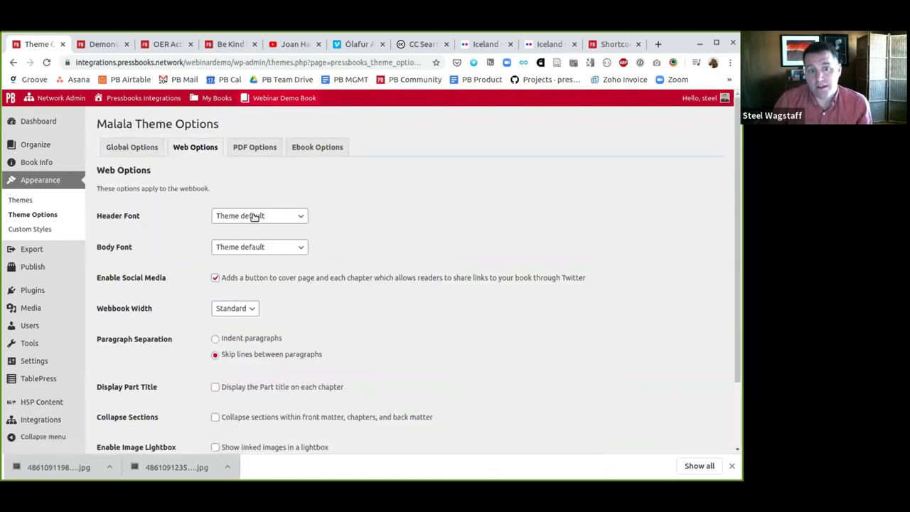
left_click(253, 217)
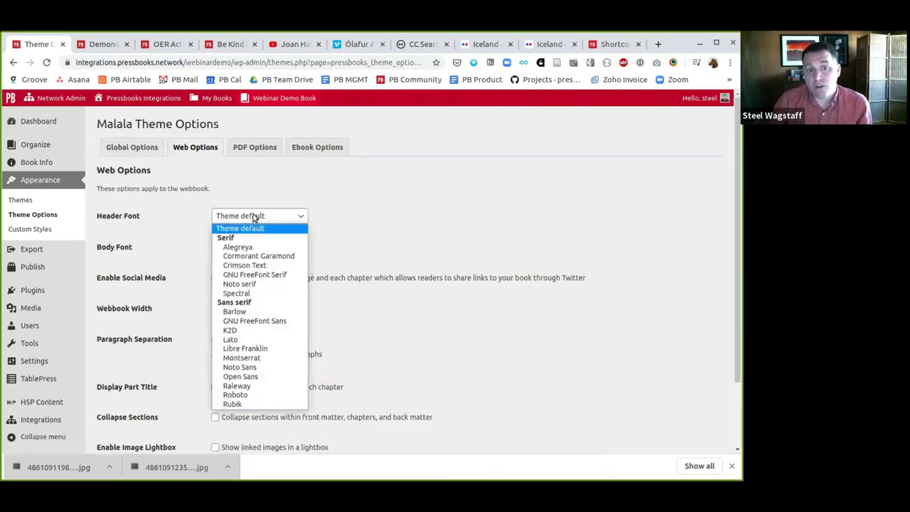
left_click(145, 217)
left_click(224, 311)
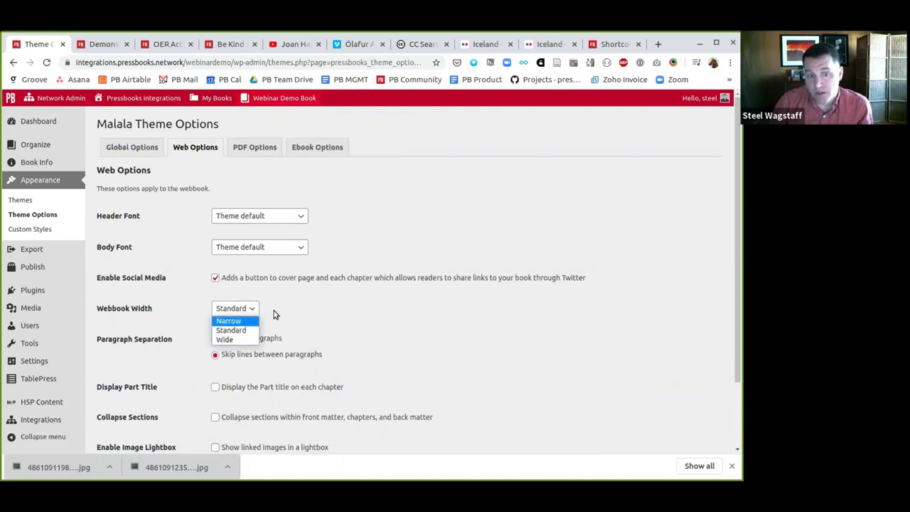
left_click(306, 312)
scroll(155, 334, "down", 1)
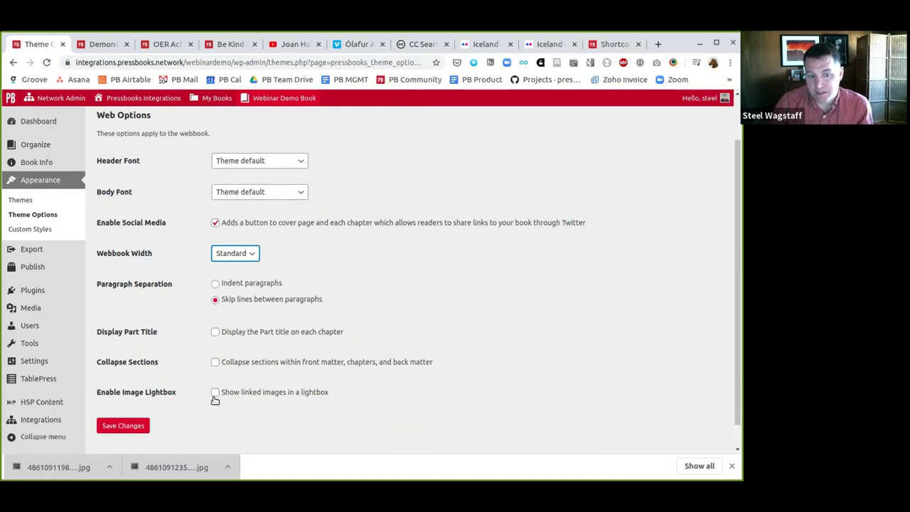
scroll(238, 157, "up", 1)
Set the PDF page size to US Letter, body font size 11 and line height 1.2.
left_click(239, 149)
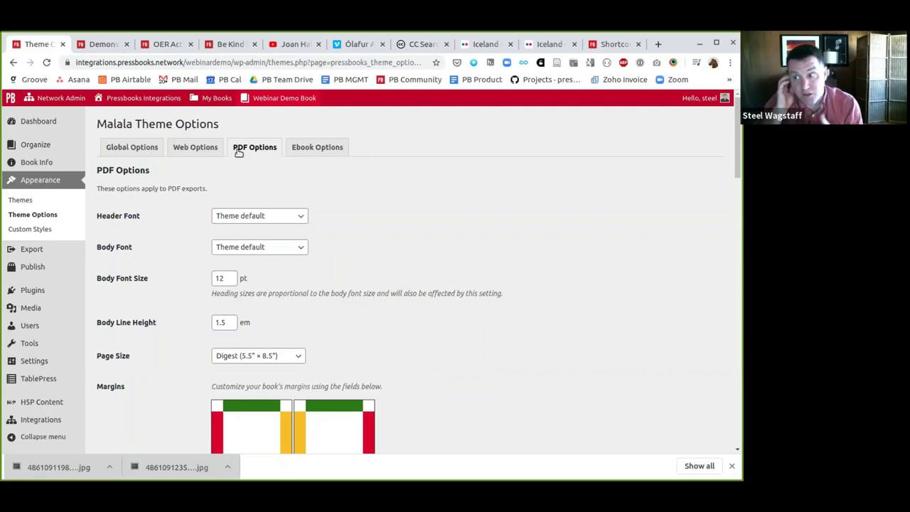
scroll(327, 275, "down", 3)
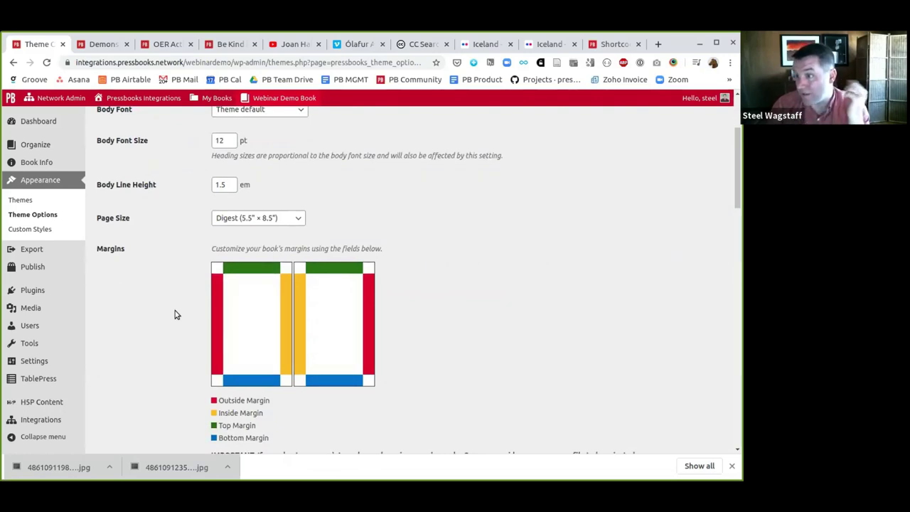
left_click(261, 219)
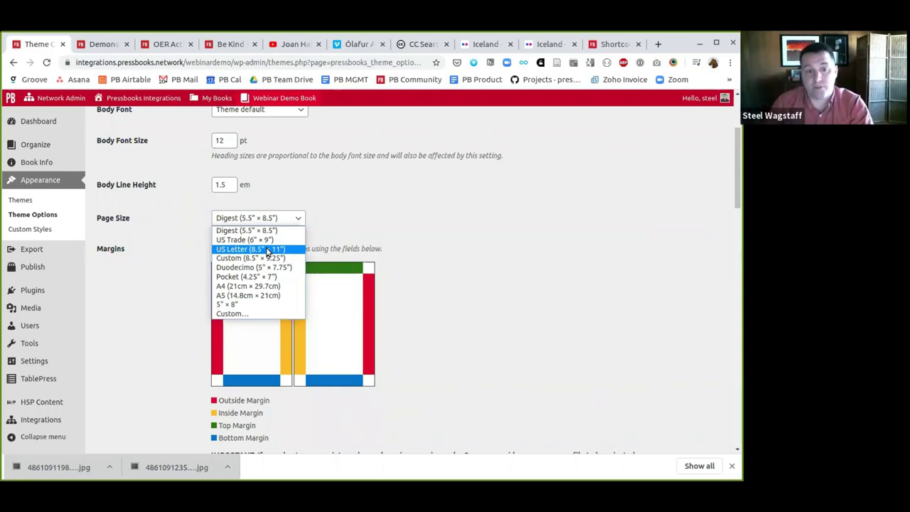
left_click(269, 249)
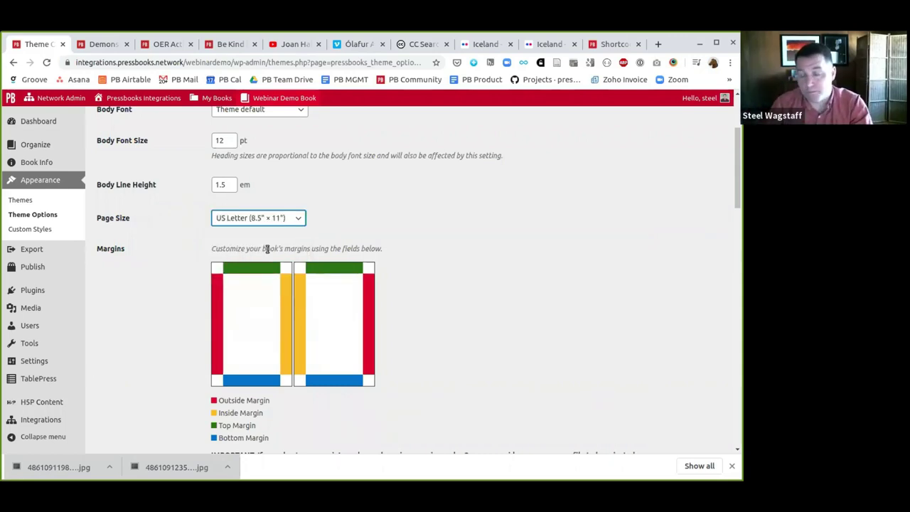
scroll(223, 183, "up", 1)
double_click(224, 196)
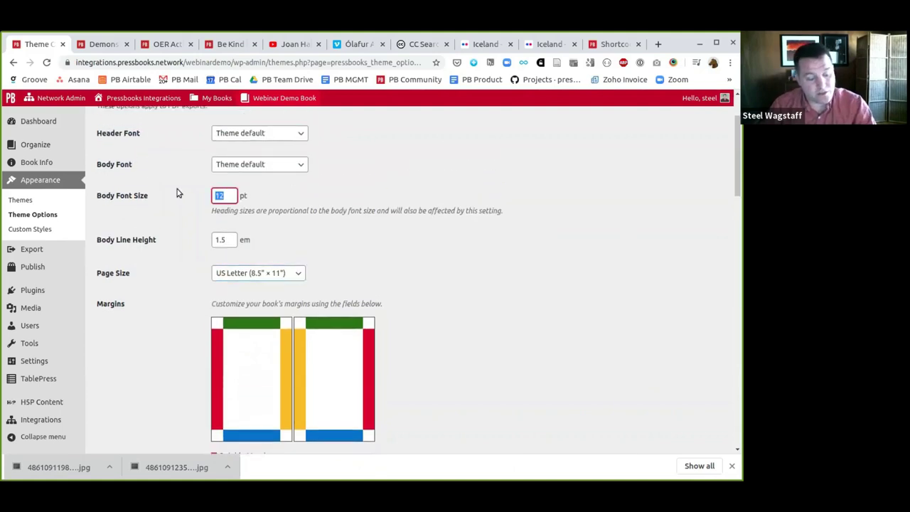
type("11")
double_click(220, 239)
key("BackSpace")
type("1.2")
left_click(166, 241)
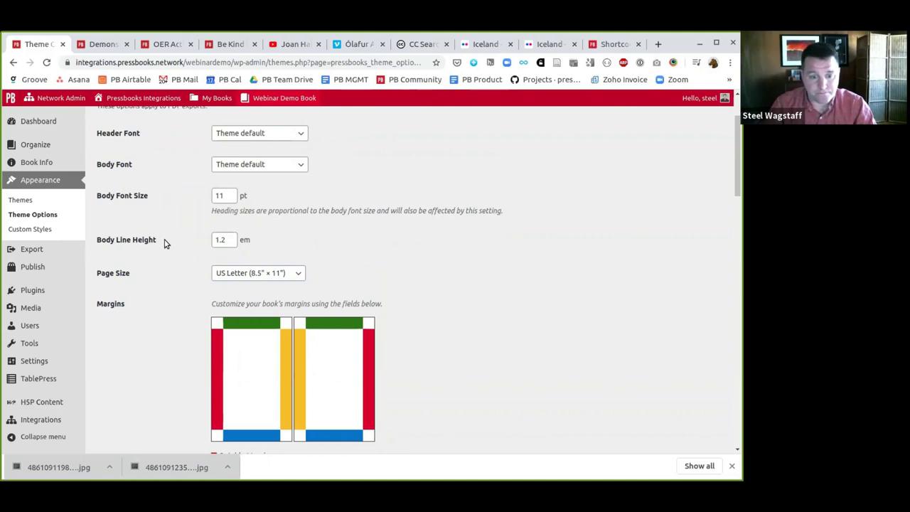
Set the PDF outside, inside, top and bottom margins all to 2.5cm.
scroll(165, 243, "down", 3)
scroll(164, 244, "down", 2)
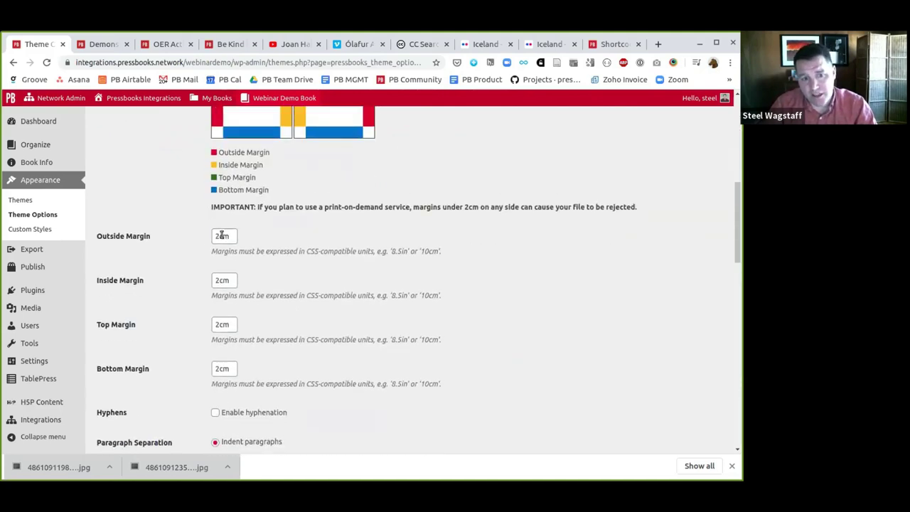
left_click(221, 235)
type(".5")
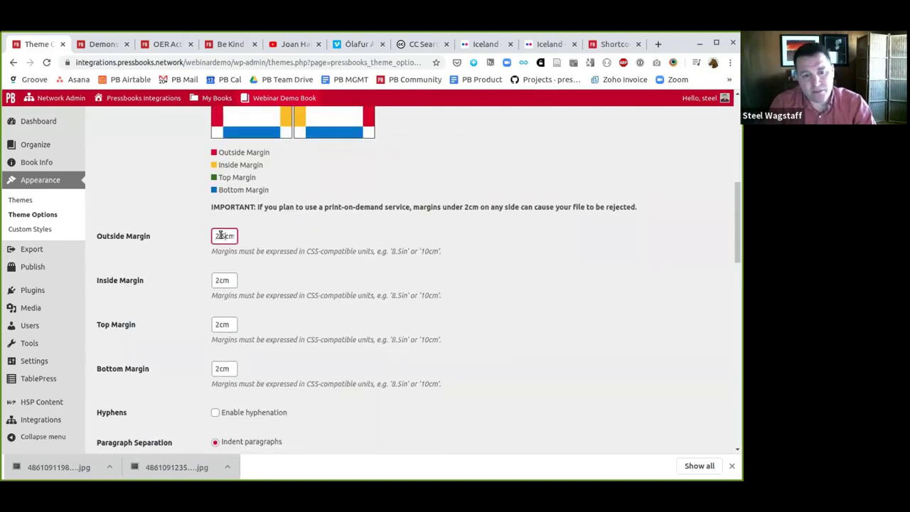
left_click(222, 280)
type(".5")
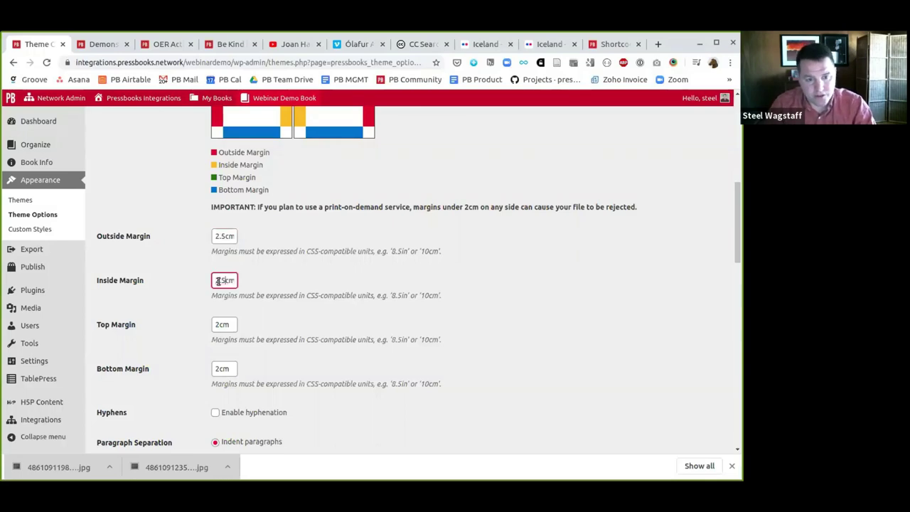
left_click(220, 323)
type(".5")
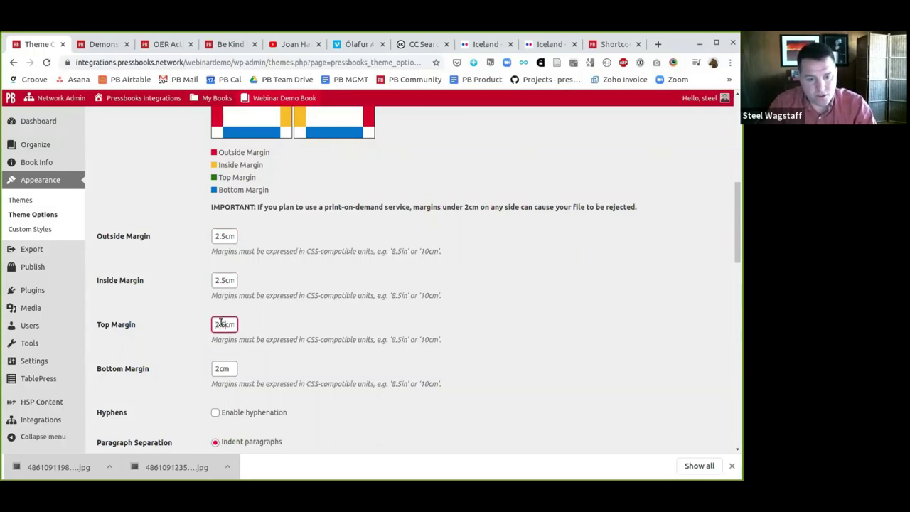
left_click(218, 369)
type(".5")
Enable hyphenation, choose no blank pages and chapter endnotes, then save the PDF options.
scroll(220, 371, "down", 2)
left_click(215, 248)
scroll(173, 309, "down", 2)
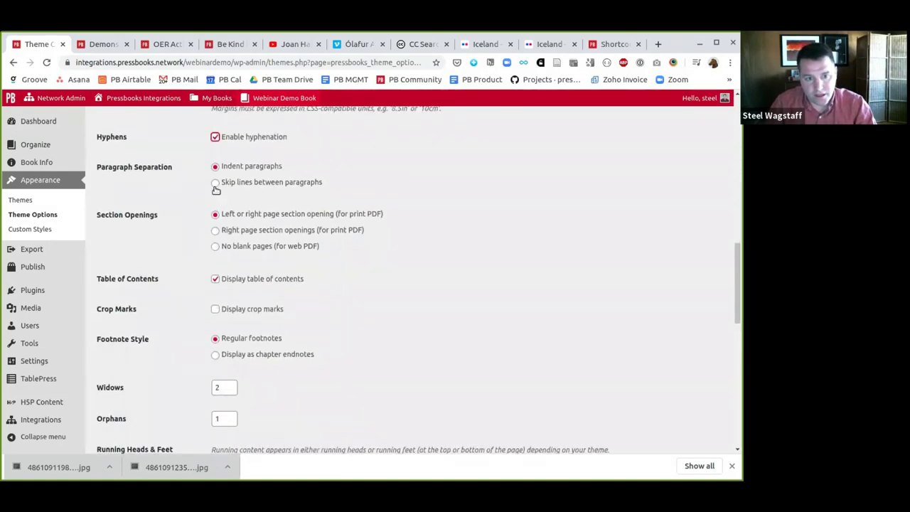
left_click(216, 247)
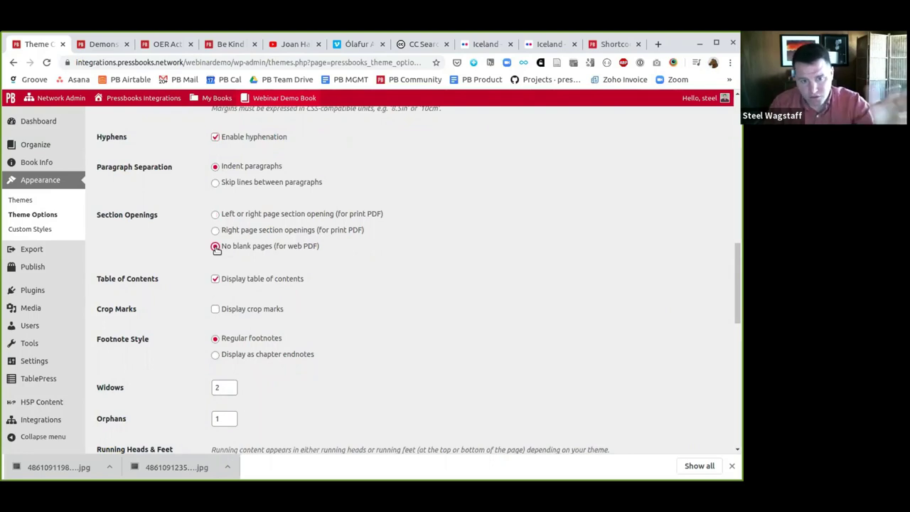
scroll(217, 249, "down", 2)
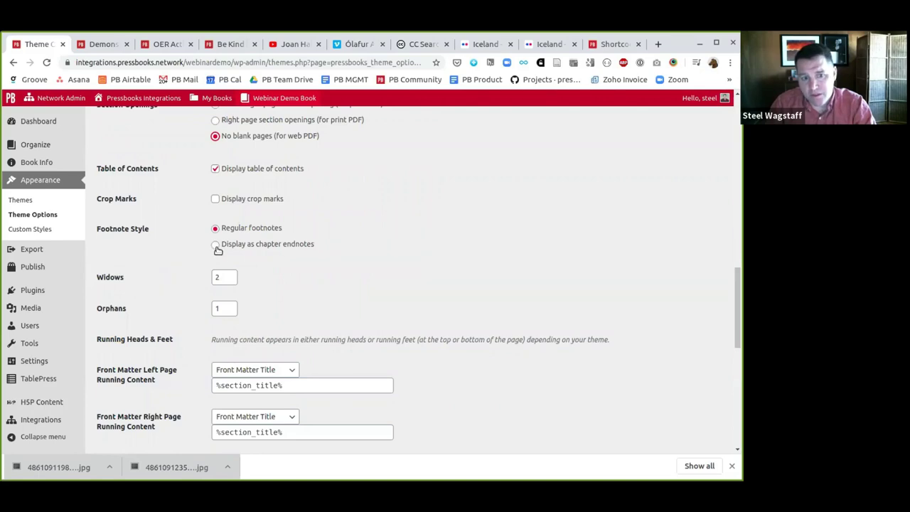
left_click(216, 246)
scroll(152, 277, "down", 5)
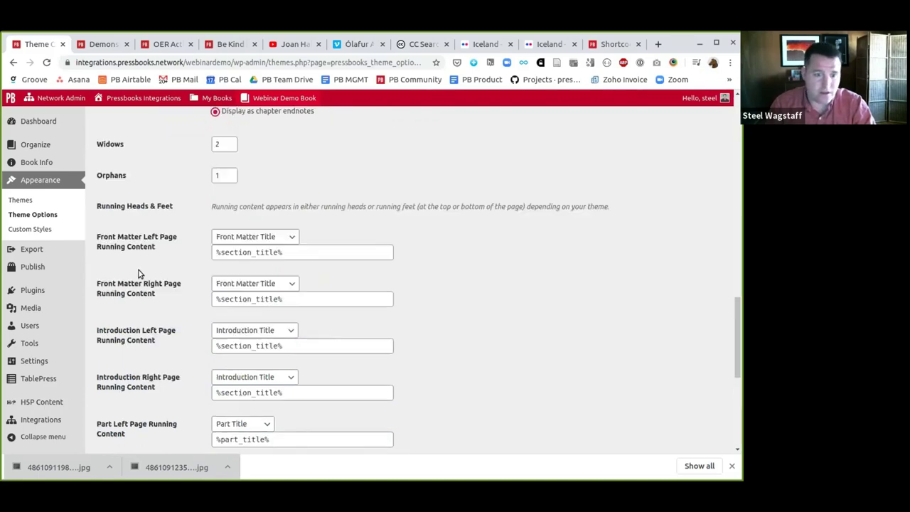
scroll(152, 279, "down", 2)
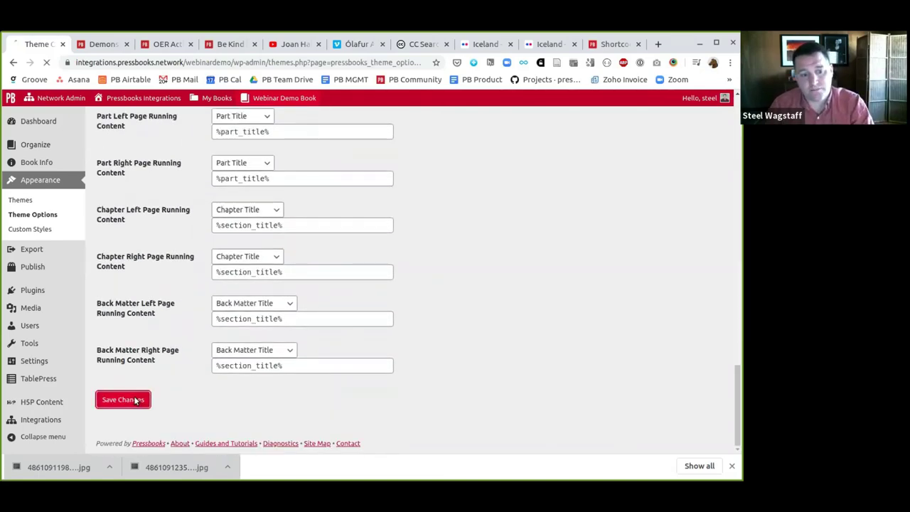
left_click(135, 400)
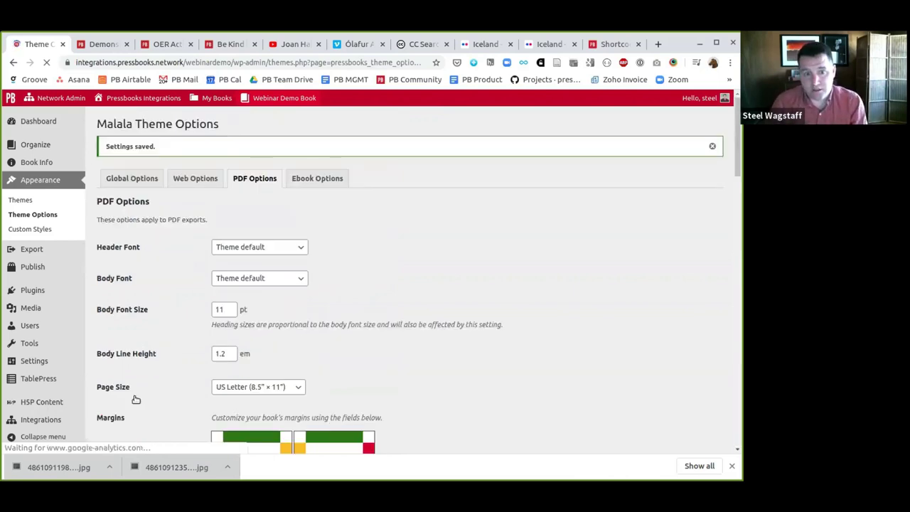
Export the book as a print PDF, then download and open the new 13.09 MB file.
left_click(30, 250)
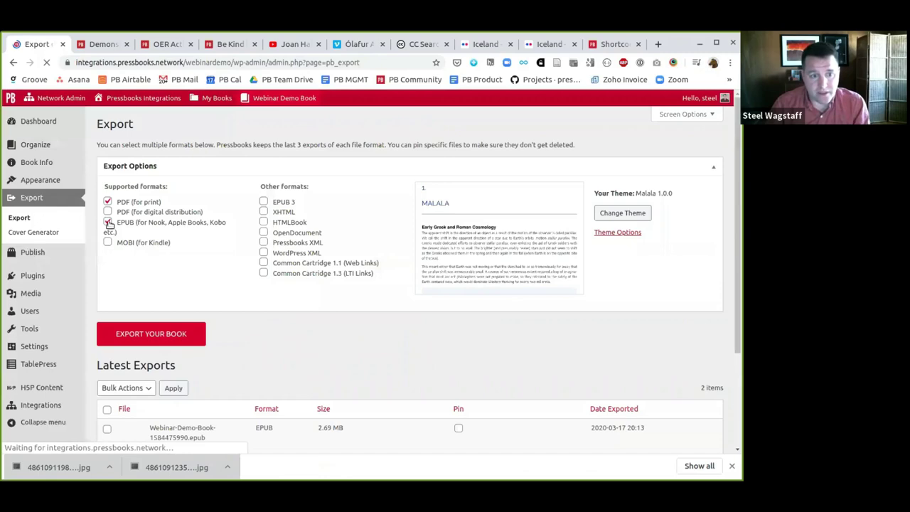
left_click(160, 334)
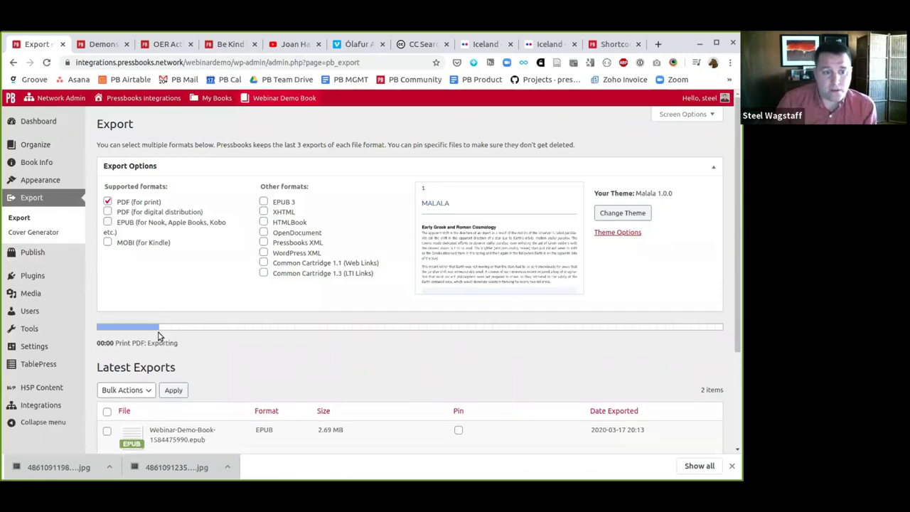
scroll(207, 320, "down", 4)
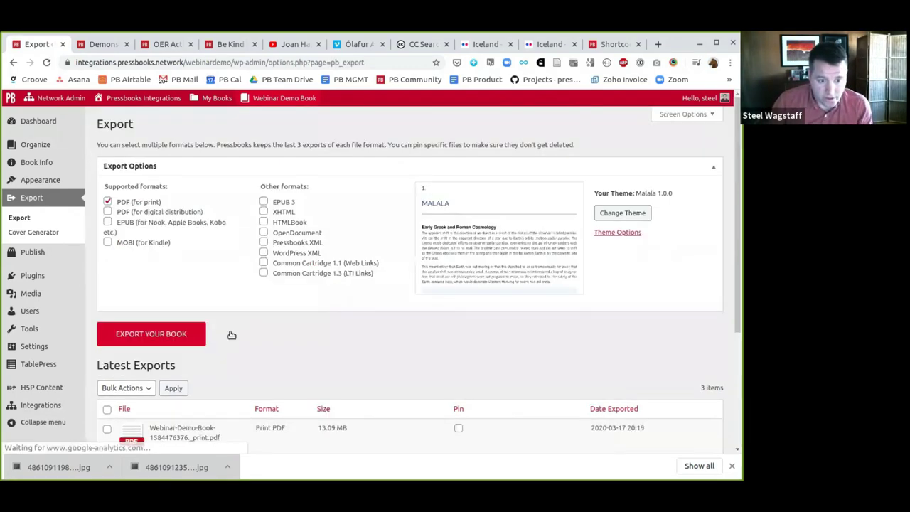
left_click(180, 372)
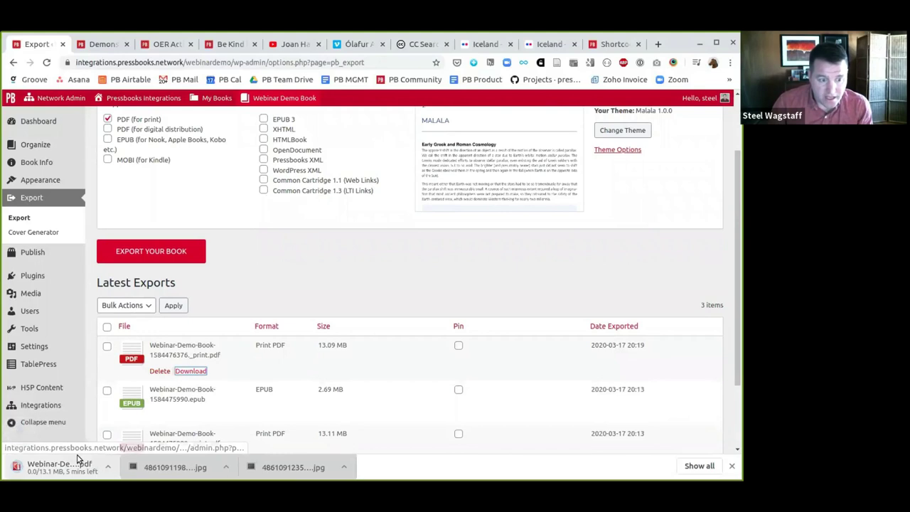
left_click(64, 465)
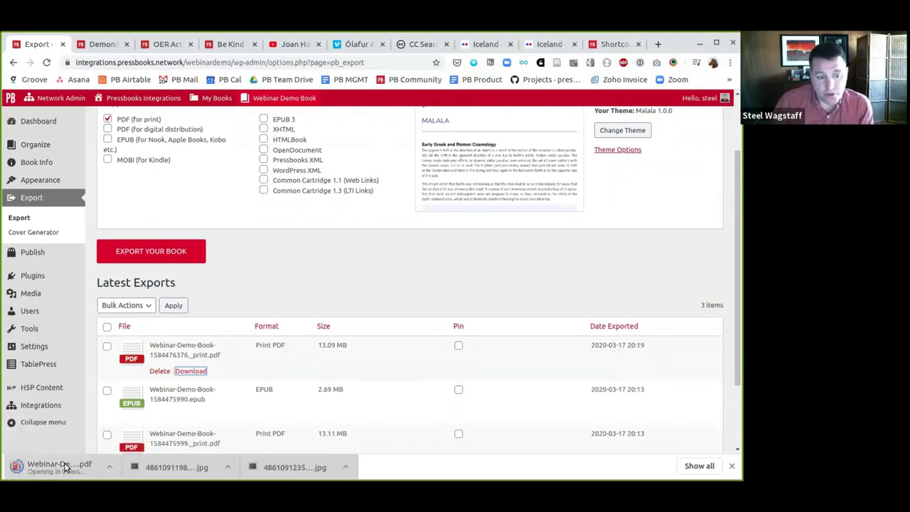
Scroll through the 35-page print PDF from title page to chapter 9, then return to page 1.
scroll(349, 278, "down", 5)
scroll(349, 279, "down", 3)
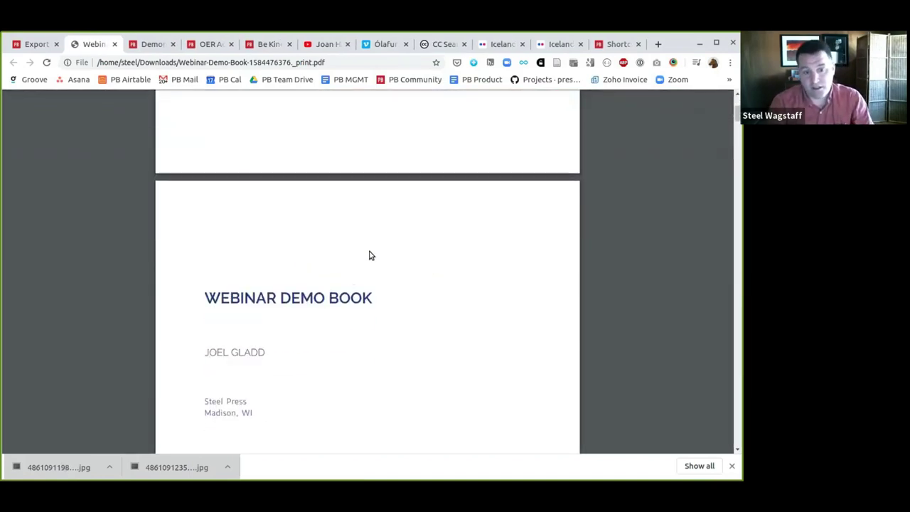
scroll(369, 255, "down", 1)
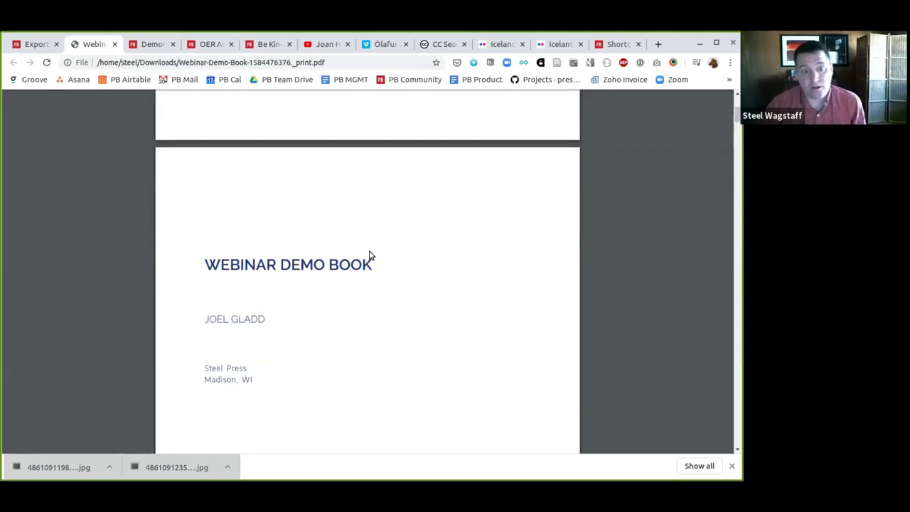
scroll(320, 235, "down", 4)
scroll(257, 171, "down", 6)
scroll(252, 184, "down", 10)
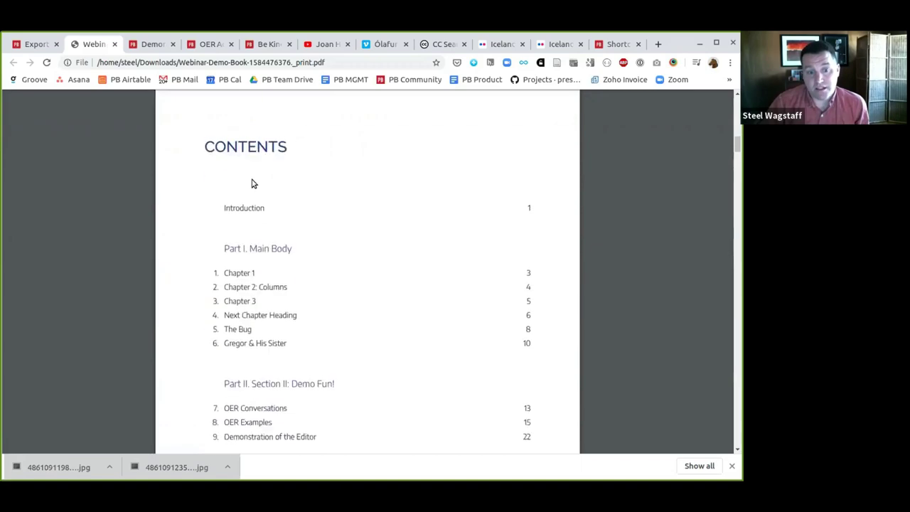
scroll(251, 184, "down", 15)
scroll(248, 195, "down", 15)
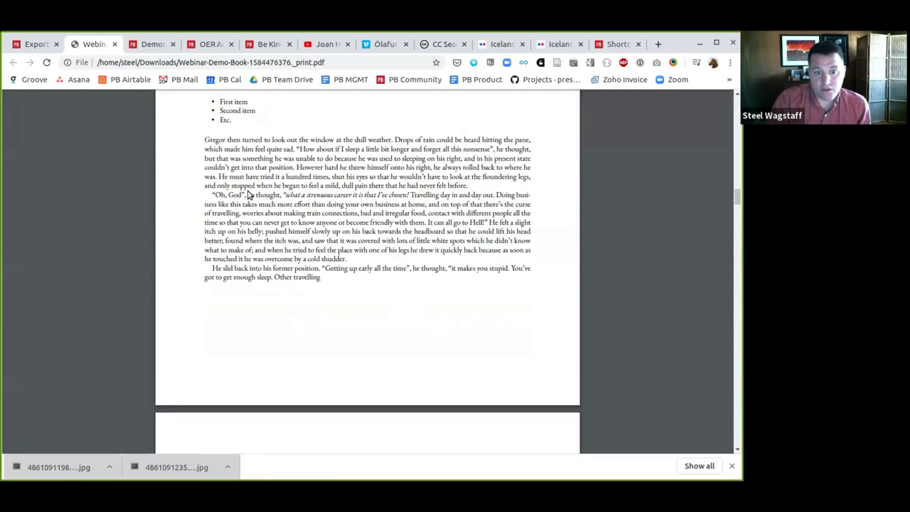
scroll(248, 194, "down", 5)
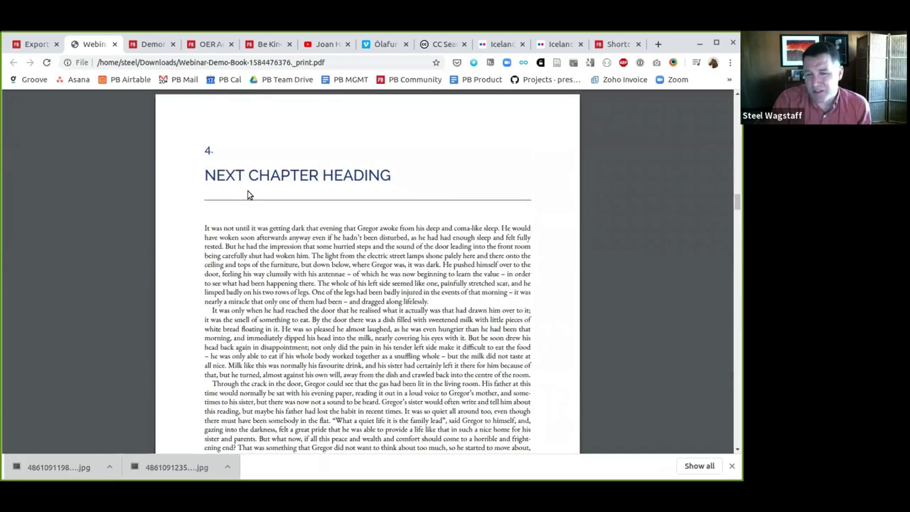
scroll(248, 195, "down", 8)
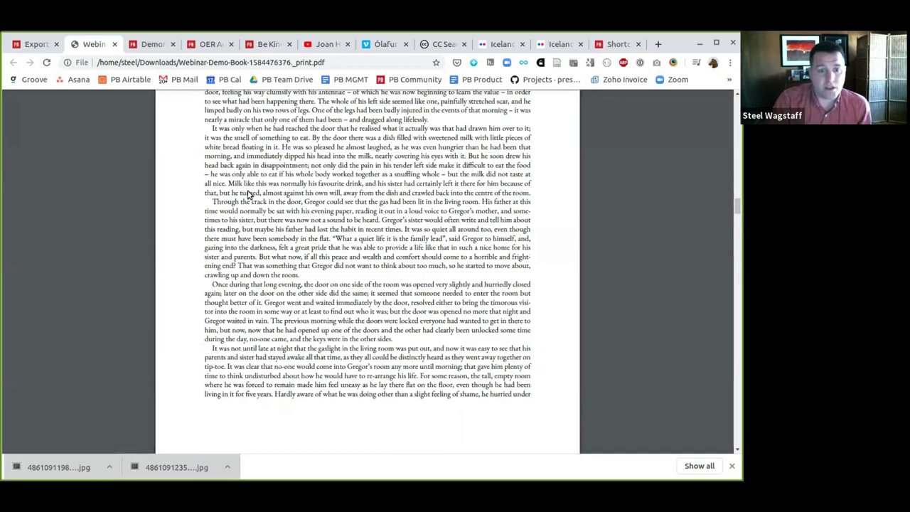
scroll(248, 195, "down", 1)
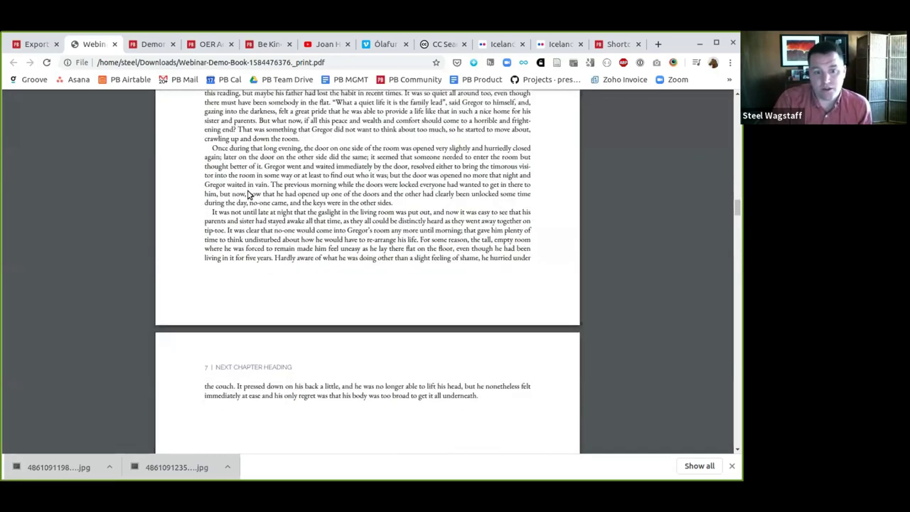
scroll(248, 195, "down", 1)
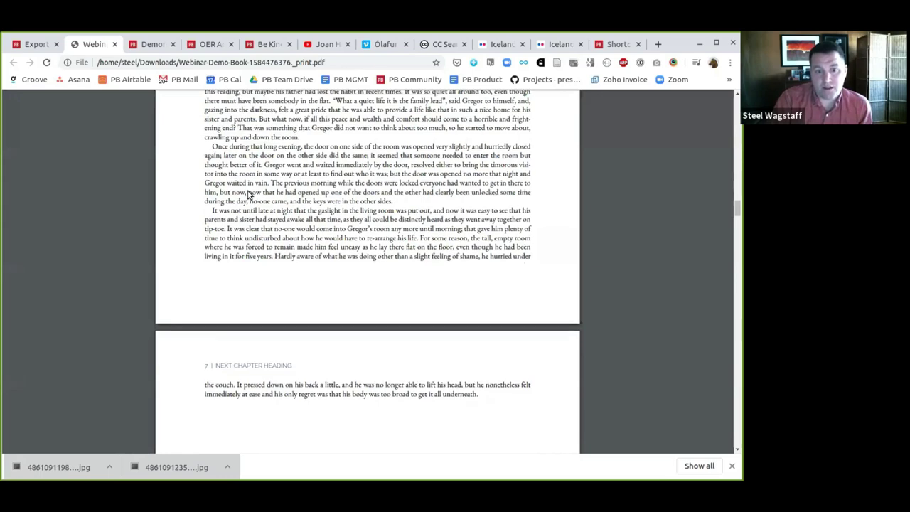
scroll(248, 195, "down", 5)
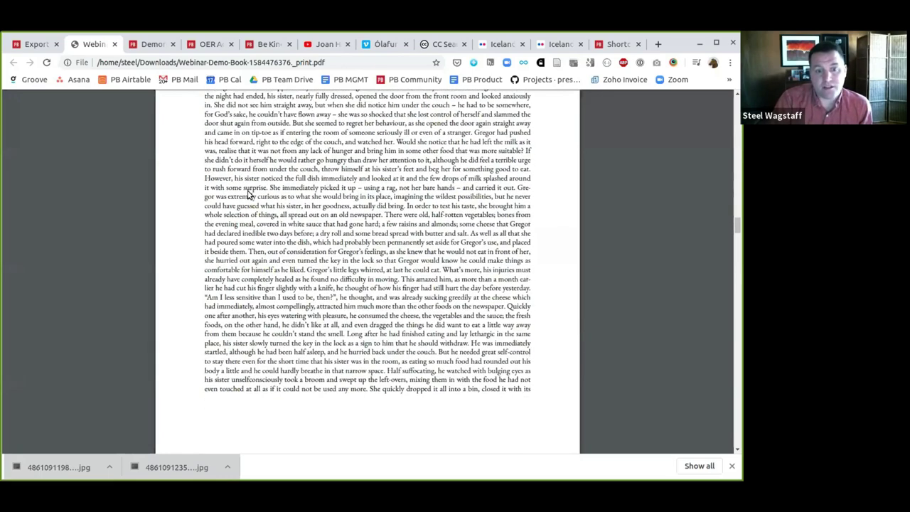
scroll(248, 195, "down", 4)
scroll(248, 194, "down", 20)
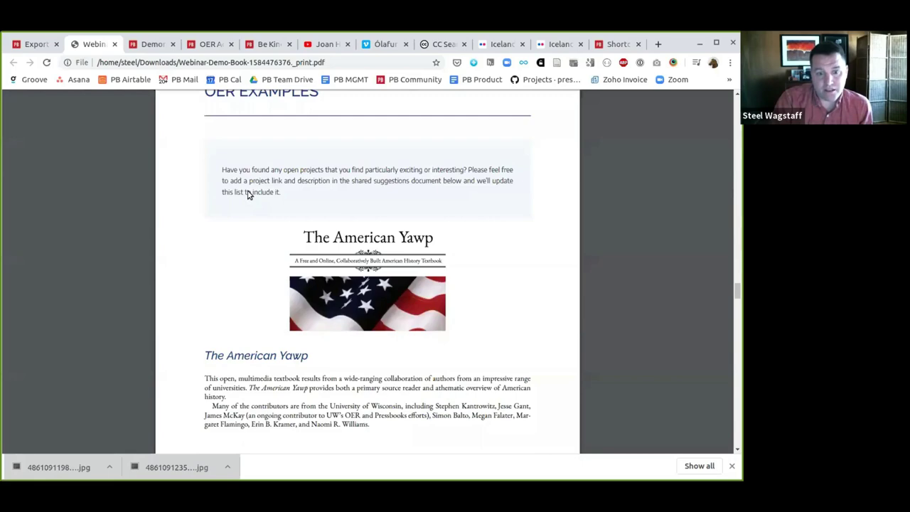
scroll(248, 195, "down", 15)
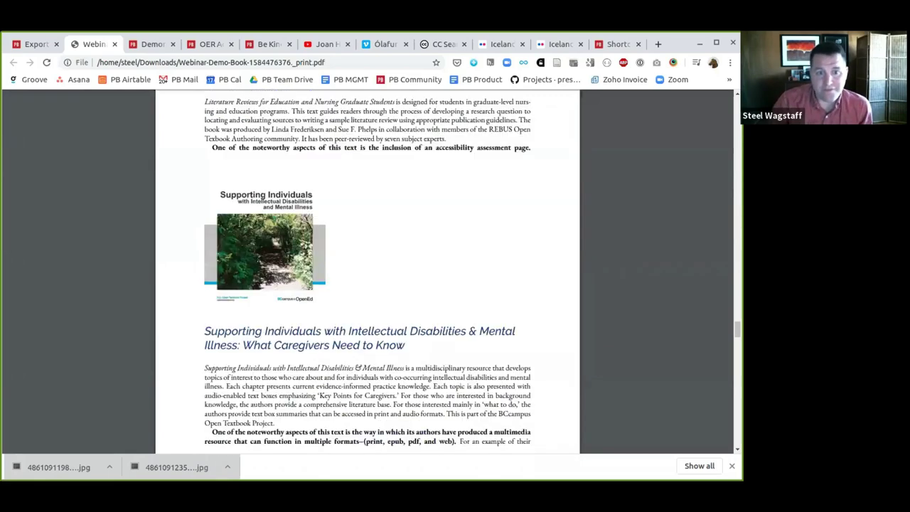
scroll(242, 291, "up", 3)
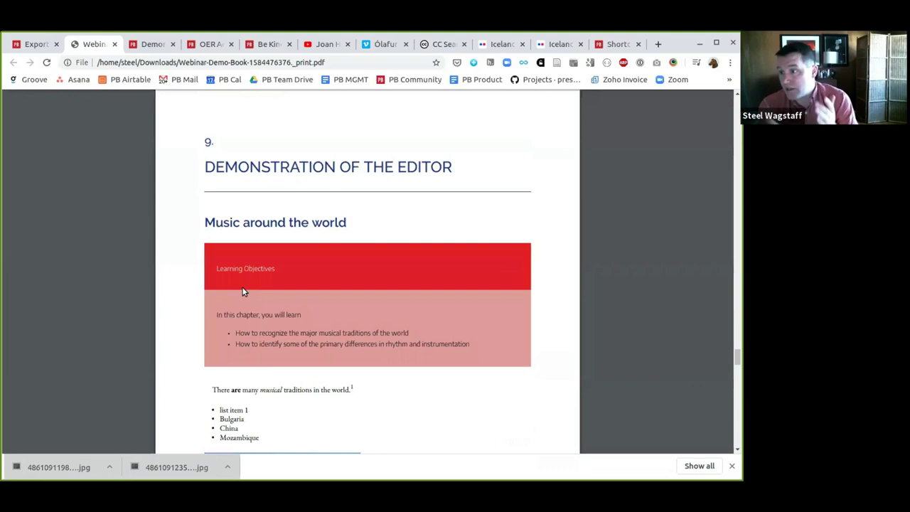
key("Home")
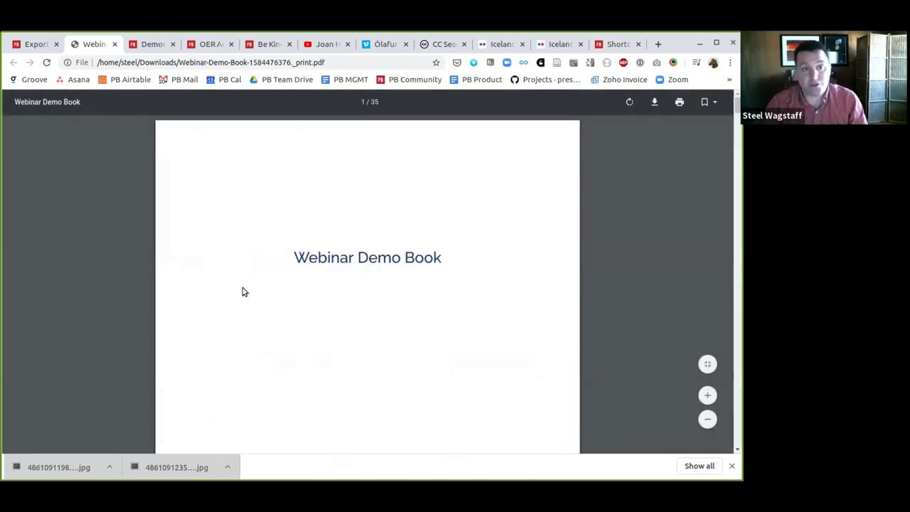
Close the PDF, go to Appearance > Custom Styles, and scroll through the Malala theme's web CSS.
left_click(114, 44)
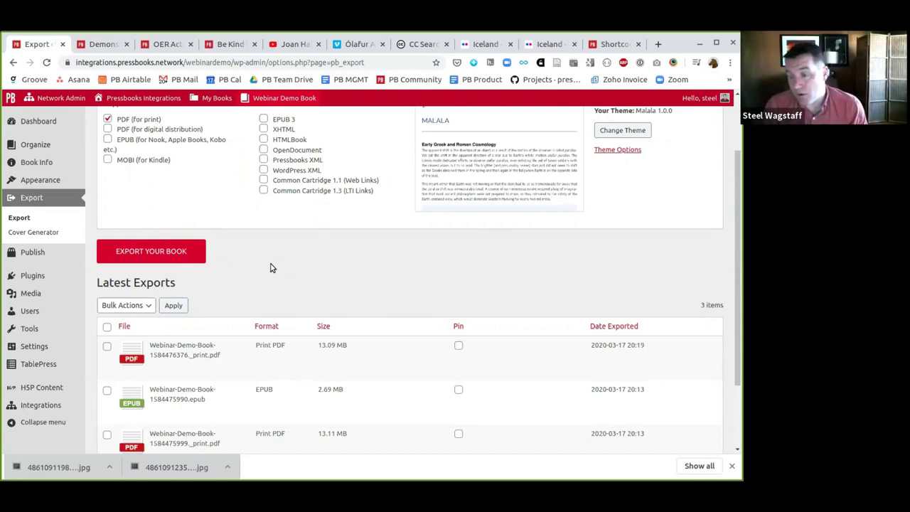
mouse_move(42, 180)
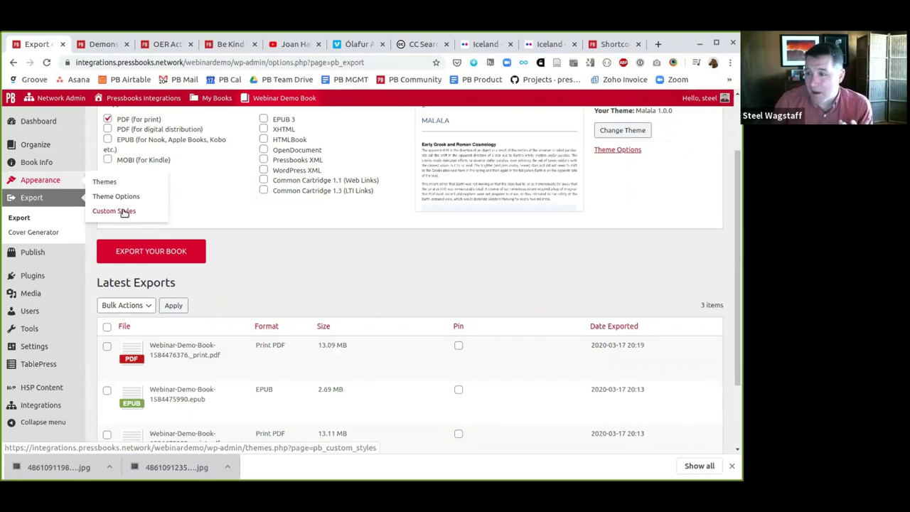
left_click(124, 214)
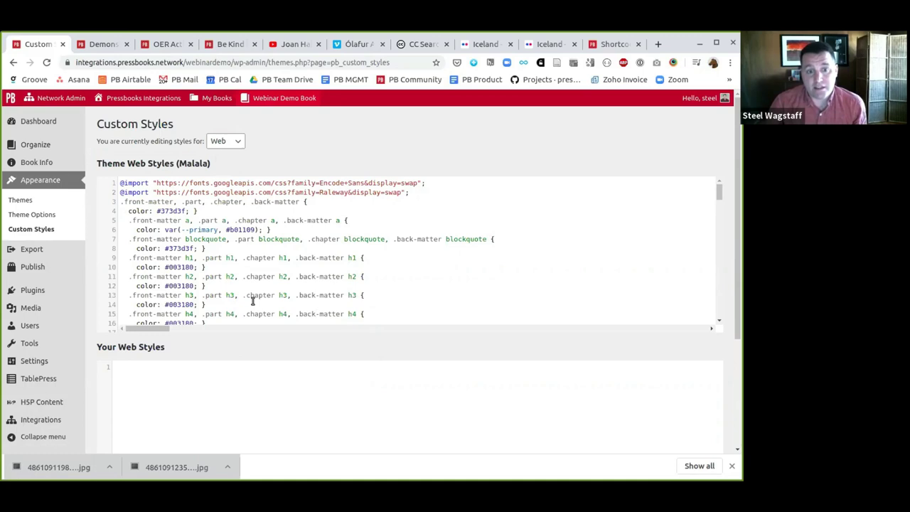
scroll(217, 244, "down", 10)
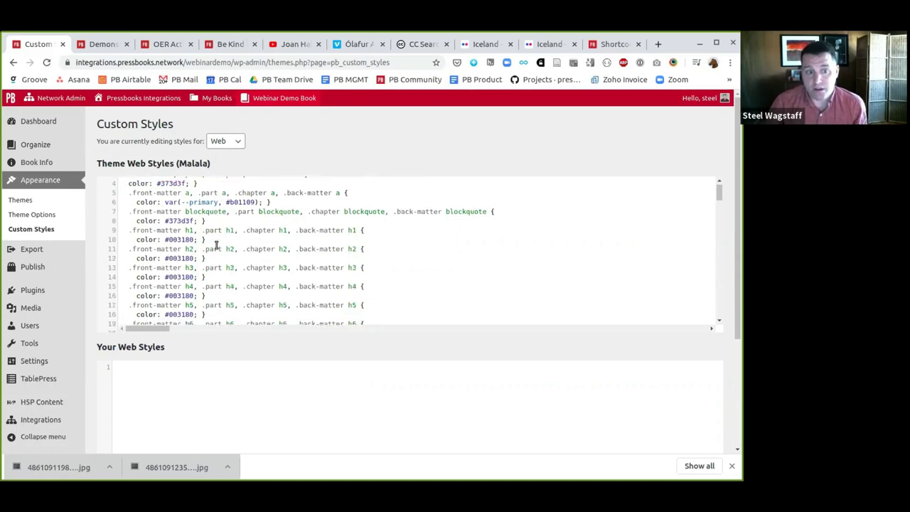
scroll(217, 244, "down", 5)
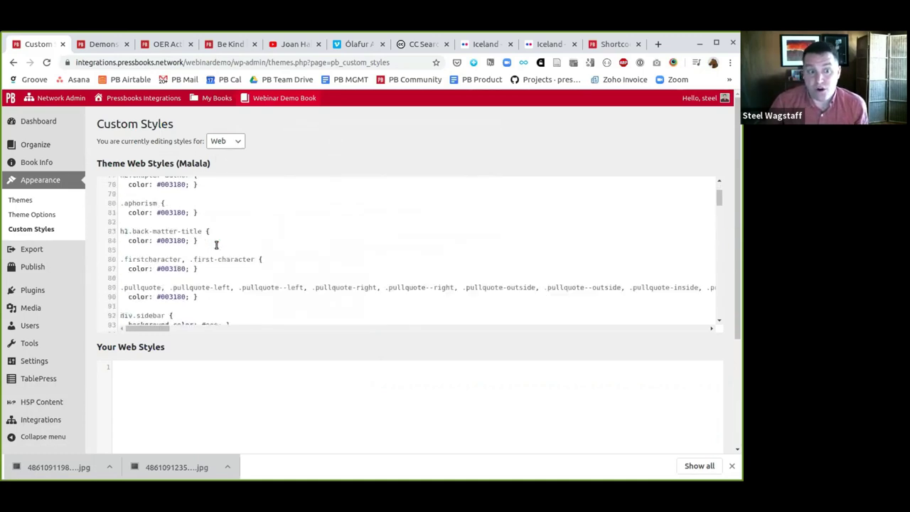
scroll(217, 244, "down", 13)
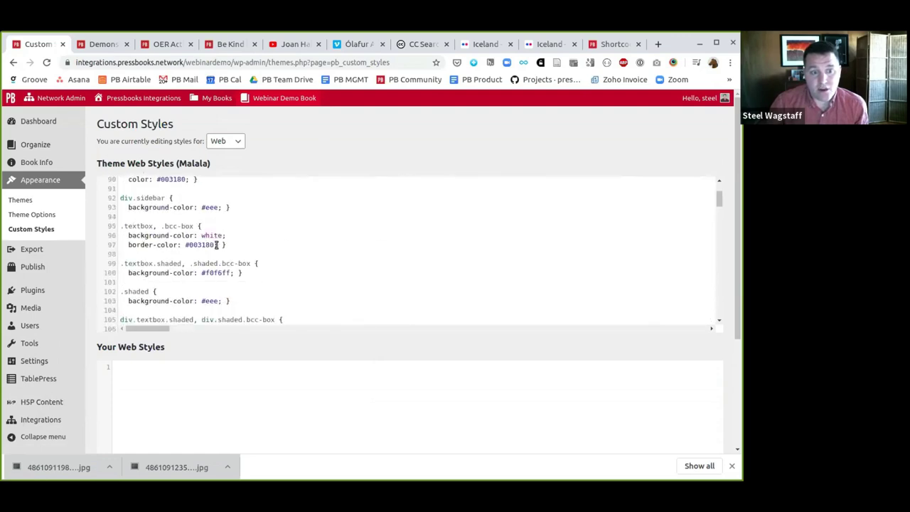
scroll(217, 244, "down", 11)
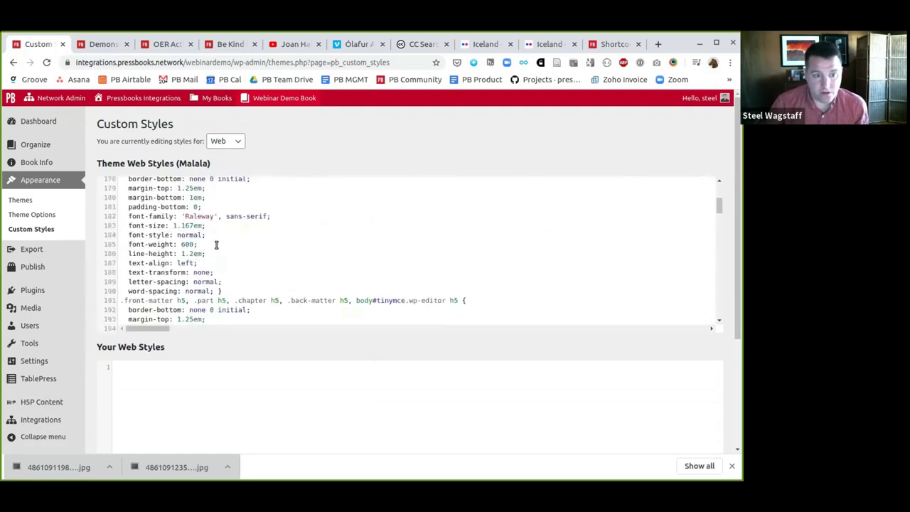
Copy the h5.publisher-city rule from Theme Web Styles into Your Web Styles.
left_click_drag(718, 209, 719, 294)
left_click_drag(121, 266, 224, 225)
key("ctrl+c")
left_click(193, 382)
key("ctrl+v")
Change the pasted rule's font-size from 1em to 4em and delete all its other properties.
scroll(323, 349, "up", 1)
left_click(243, 331)
key("Down")
key("BackSpace")
type("4")
key("Up")
key("Up")
key("Up")
key("Up")
key("Up")
key("Right")
key("shift+Down")
key("shift+Down")
key("shift+Down")
key("shift+Down")
key("shift+Down")
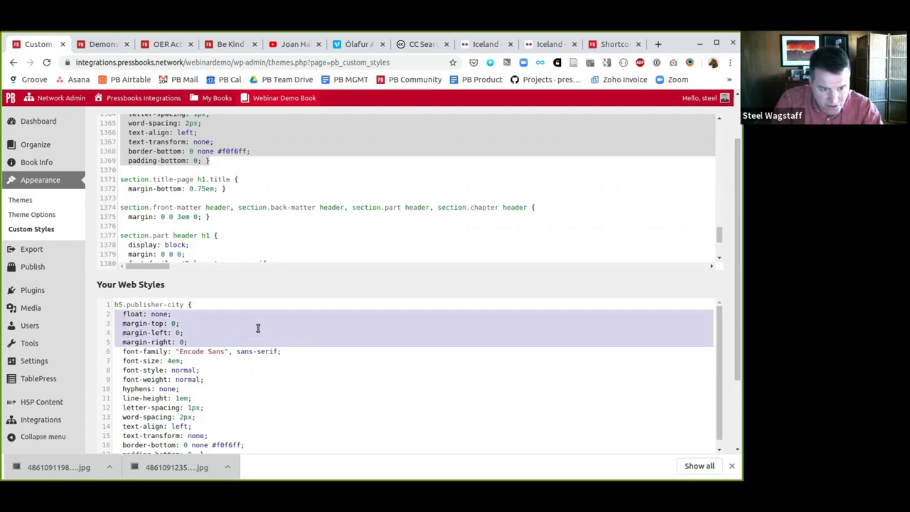
key("BackSpace")
key("shift+Down")
key("shift+Down")
key("shift+Down")
key("shift+Down")
key("shift+Down")
key("shift+Down")
key("shift+Down")
key("shift+Down")
key("shift+Down")
key("shift+Down")
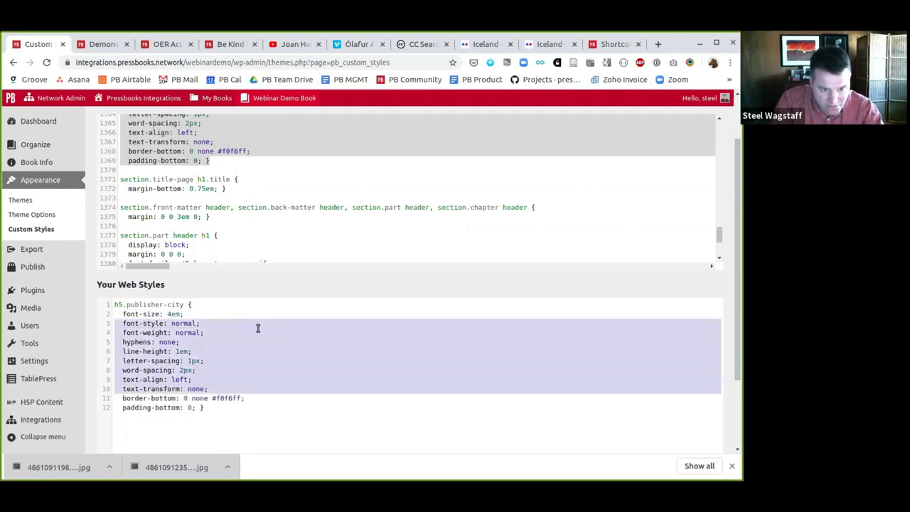
key("BackSpace")
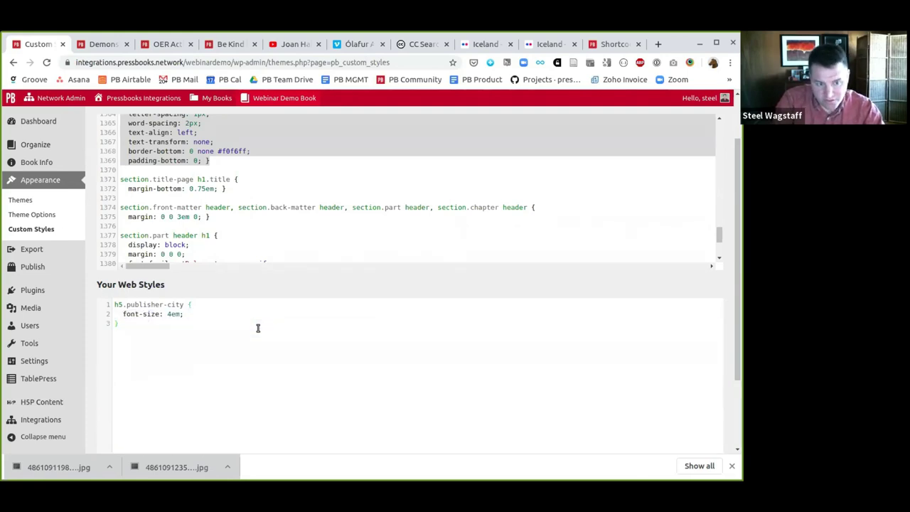
Save the custom web styles, leaving Web as the styled output format.
scroll(353, 331, "down", 2)
left_click(105, 377)
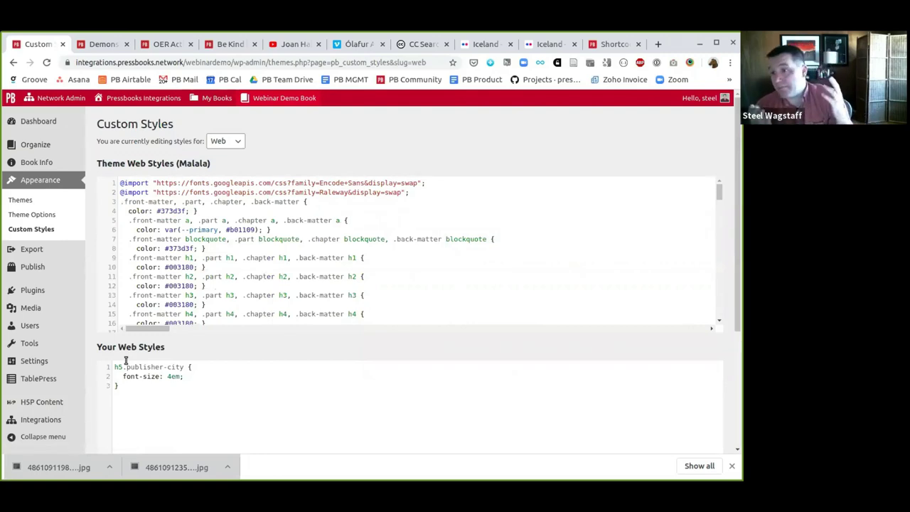
left_click(238, 141)
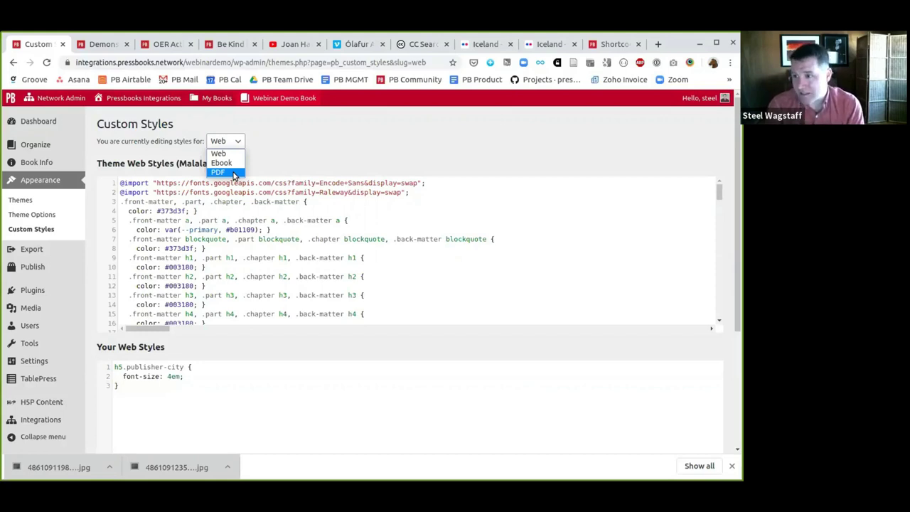
left_click(219, 293)
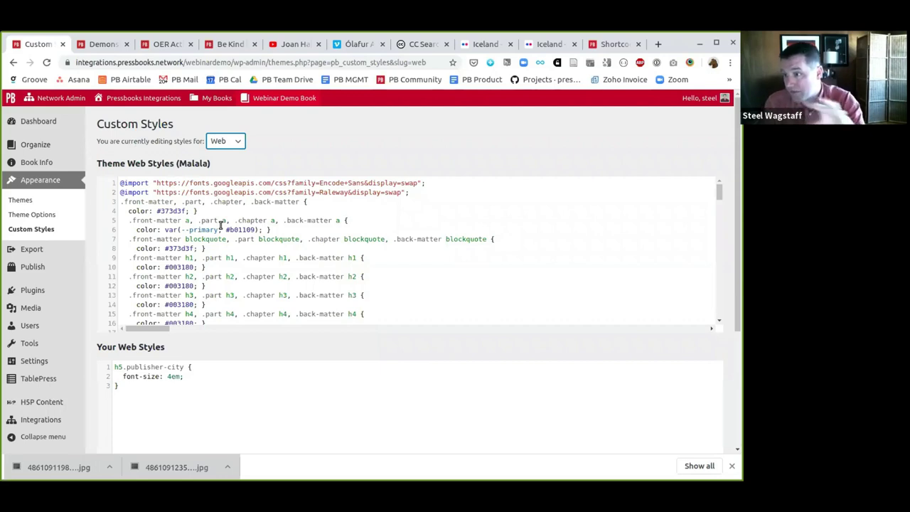
Open Chapter 1 for editing from the book's Organize page.
left_click(38, 150)
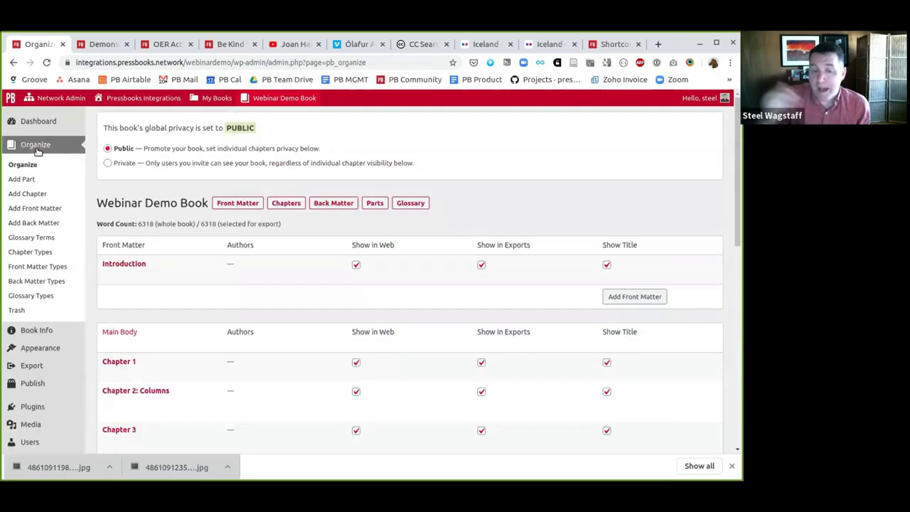
scroll(158, 303, "down", 1)
scroll(158, 303, "down", 2)
left_click(108, 226)
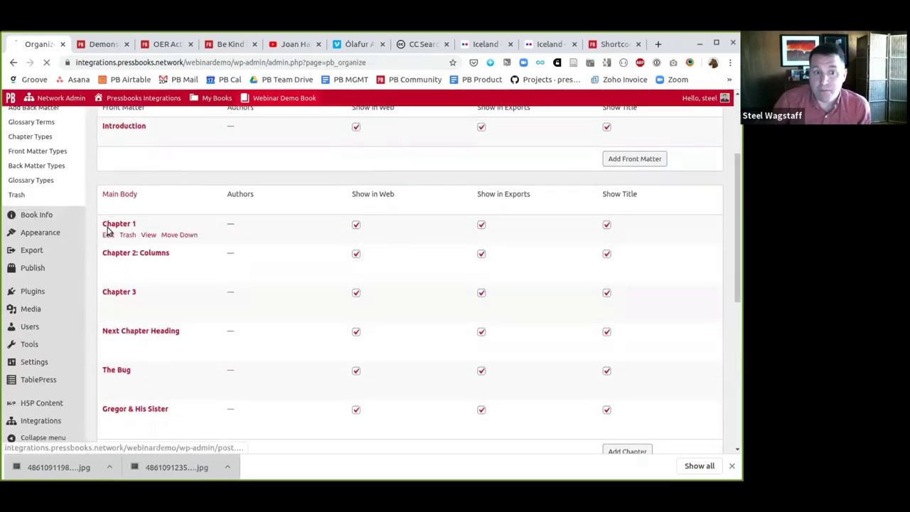
Select all Chapter 1 content, clear its formatting, and view it as raw HTML in the Text tab.
left_click(196, 314)
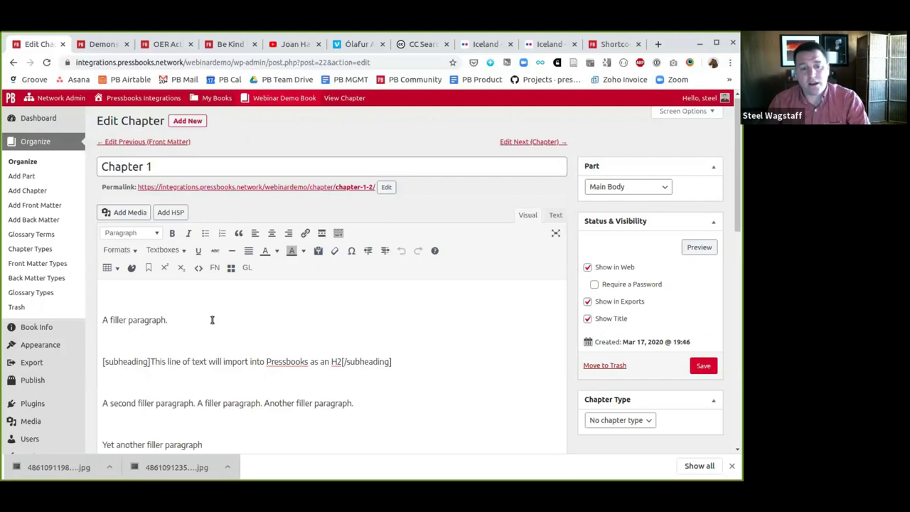
key("ctrl+a")
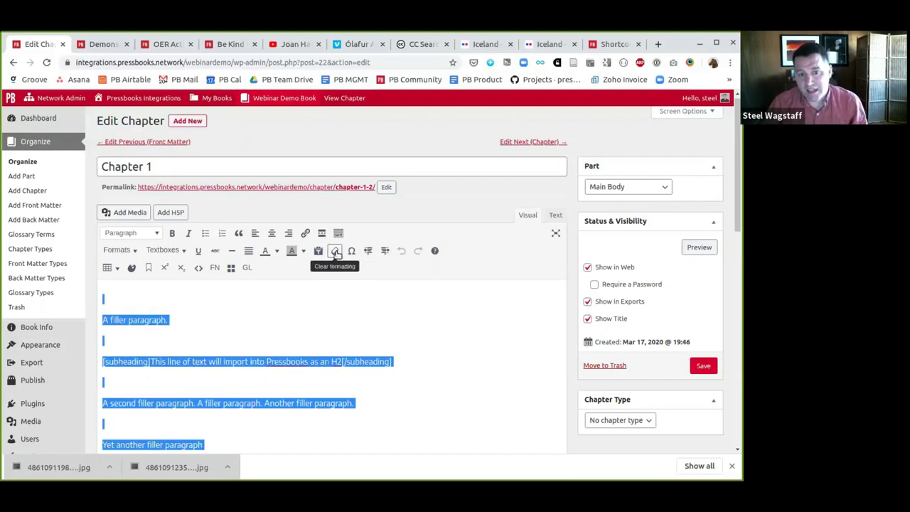
left_click(335, 251)
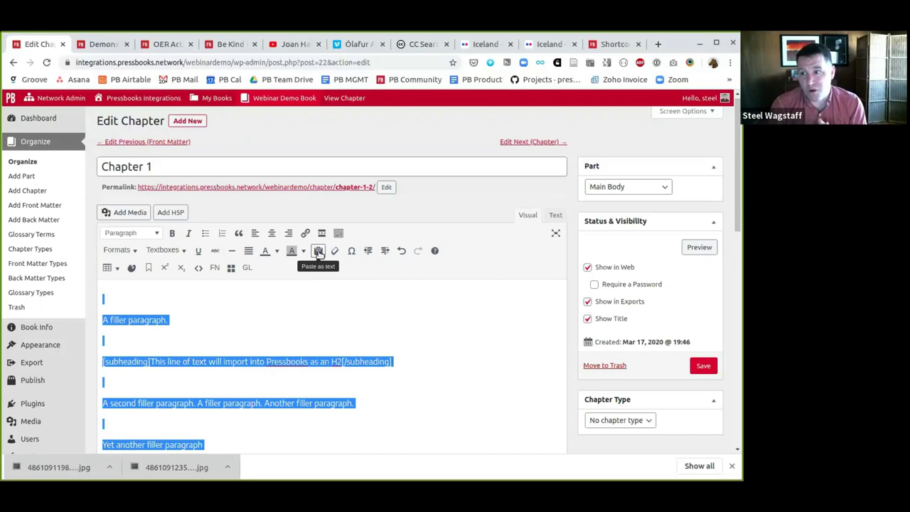
left_click(551, 215)
Deselect the HTML text, switch the Chapter 1 editor back to Visual, and scroll to the top.
left_click(214, 266)
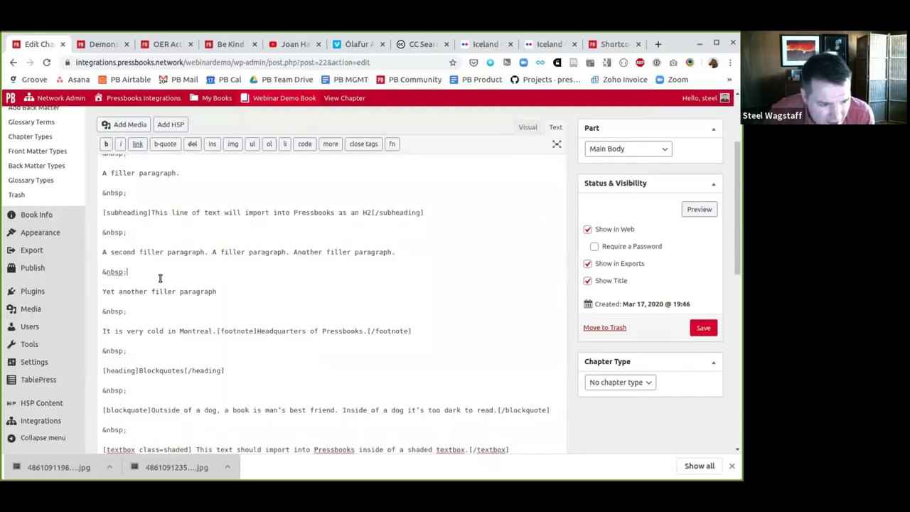
left_click(528, 127)
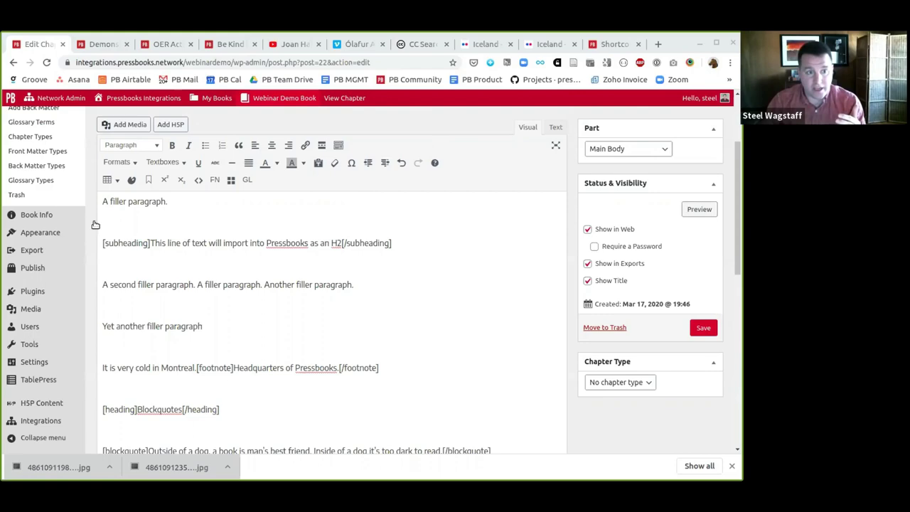
scroll(15, 222, "up", 3)
Leave Chapter 1 without saving and open Demonstration of the Editor for editing.
left_click(32, 165)
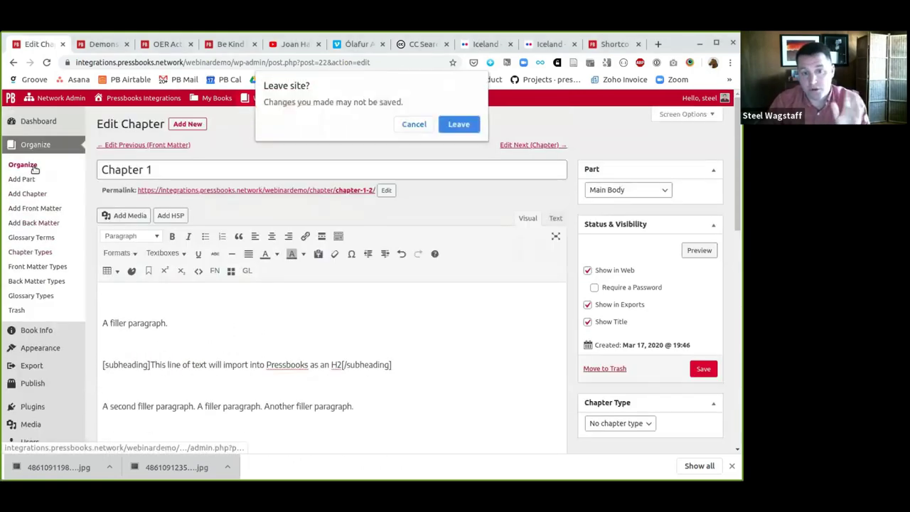
left_click(463, 125)
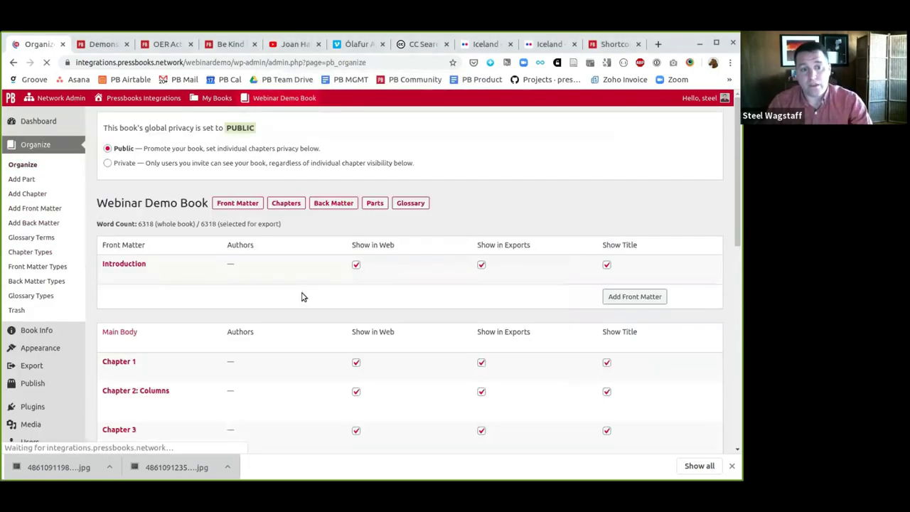
scroll(300, 294, "down", 10)
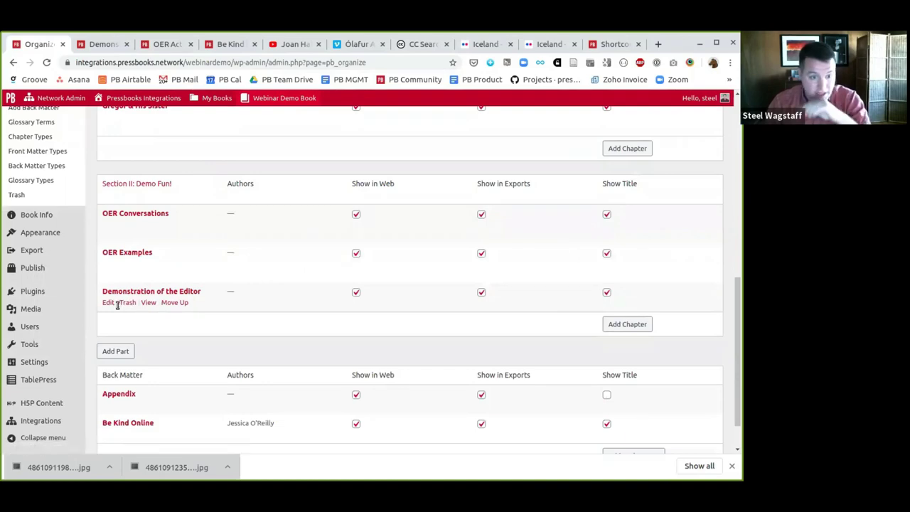
left_click(108, 303)
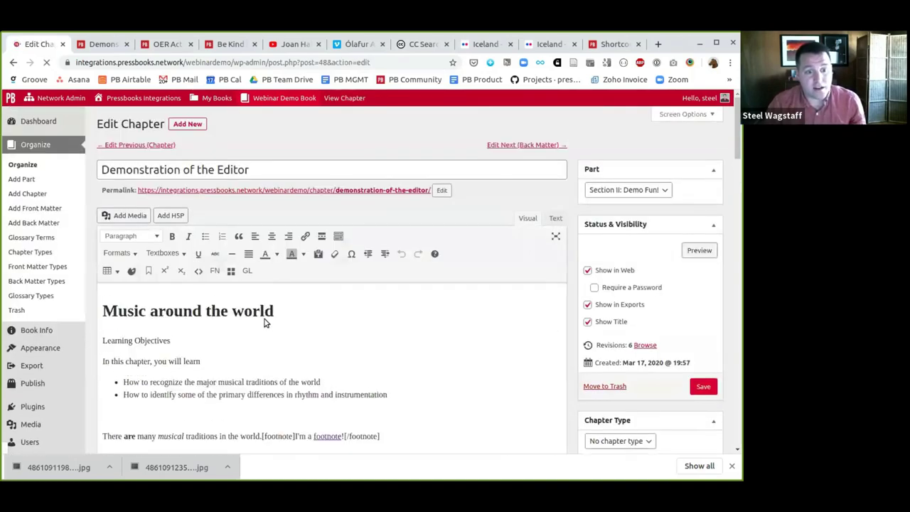
Format the Music of Scandinavia heading as Heading 1.
left_click(268, 255)
key("ctrl+shift+Left")
key("ctrl+shift+Left")
key("ctrl+shift+Left")
key("ctrl+shift+Left")
scroll(284, 262, "down", 8)
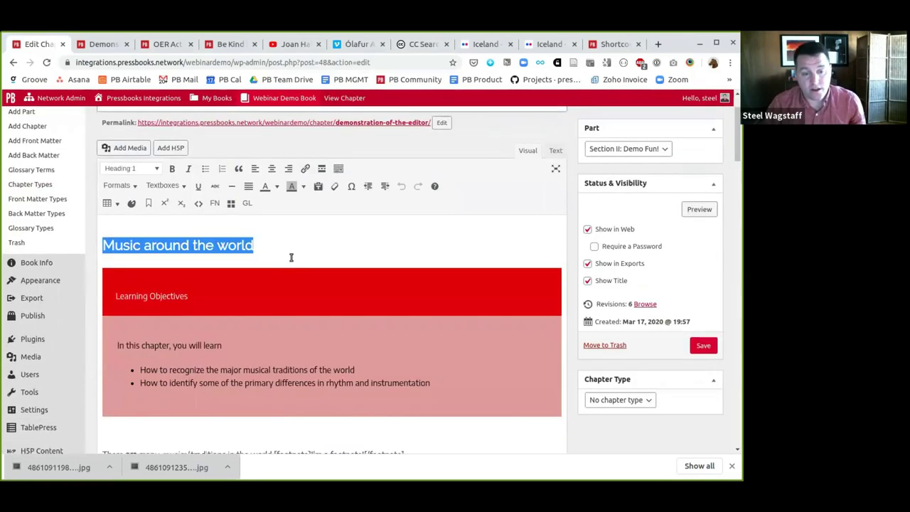
left_click(254, 282)
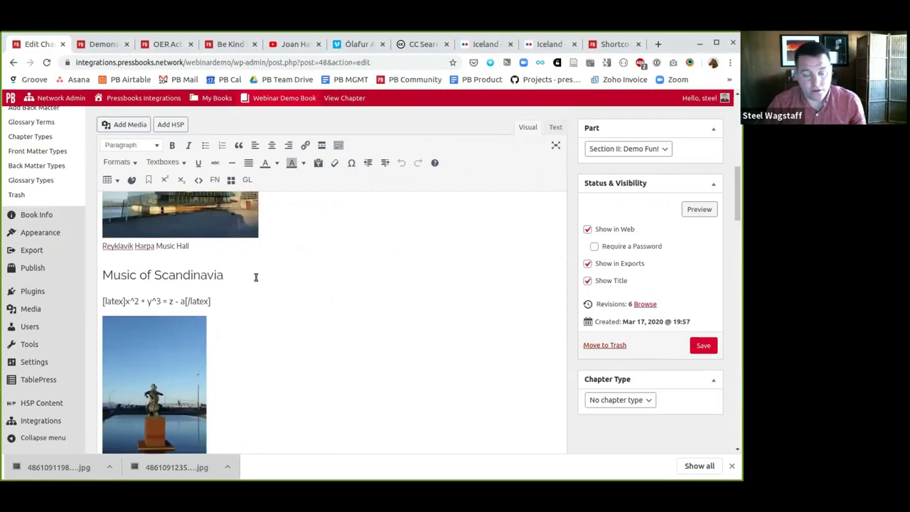
scroll(254, 277, "down", 2)
scroll(256, 277, "up", 2)
left_click_drag(258, 250, 105, 248)
left_click(125, 145)
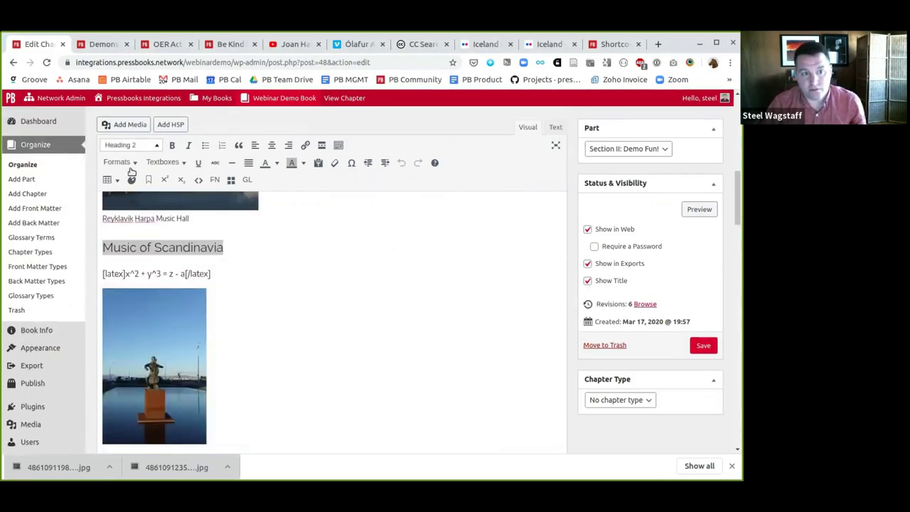
left_click(131, 179)
left_click(270, 255)
Add a 'Wrapping Up' Heading 1 after the video, above Key Takeaways, and save the chapter.
scroll(270, 256, "down", 5)
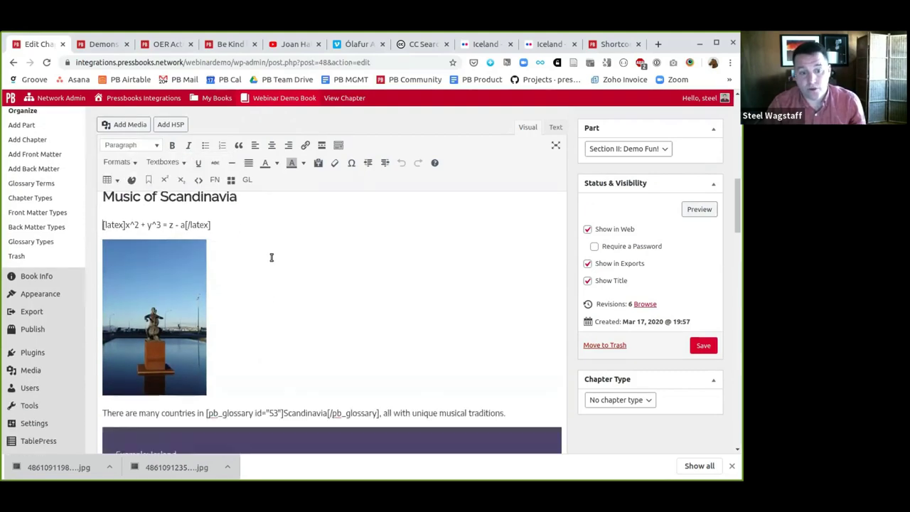
scroll(131, 329, "down", 8)
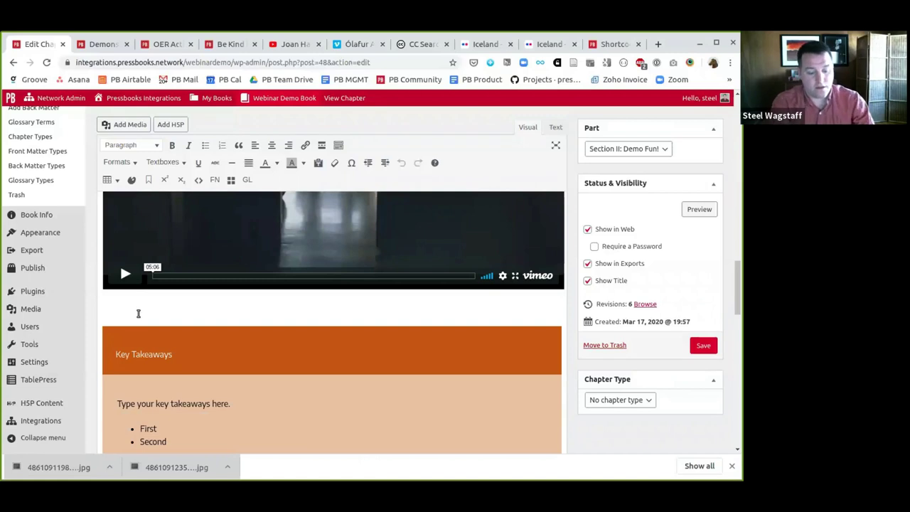
left_click(139, 314)
type("Wrapping Up")
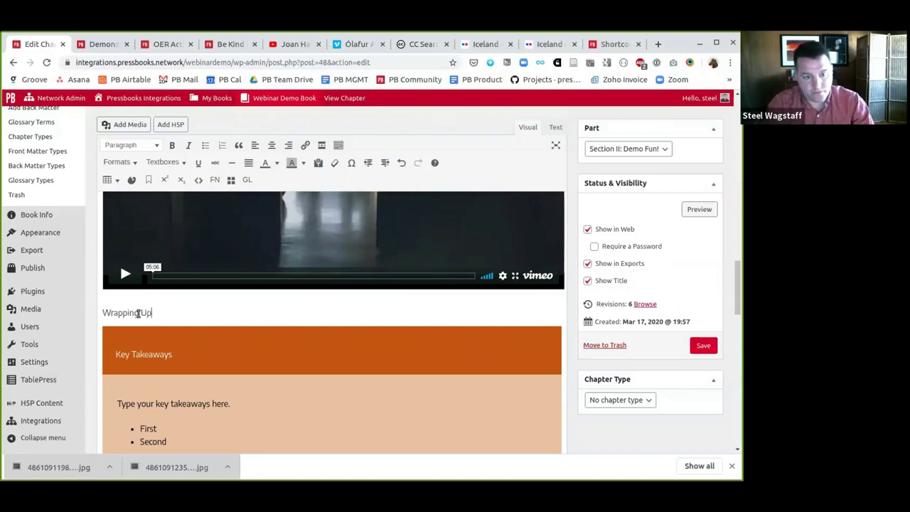
left_click_drag(163, 312, 98, 311)
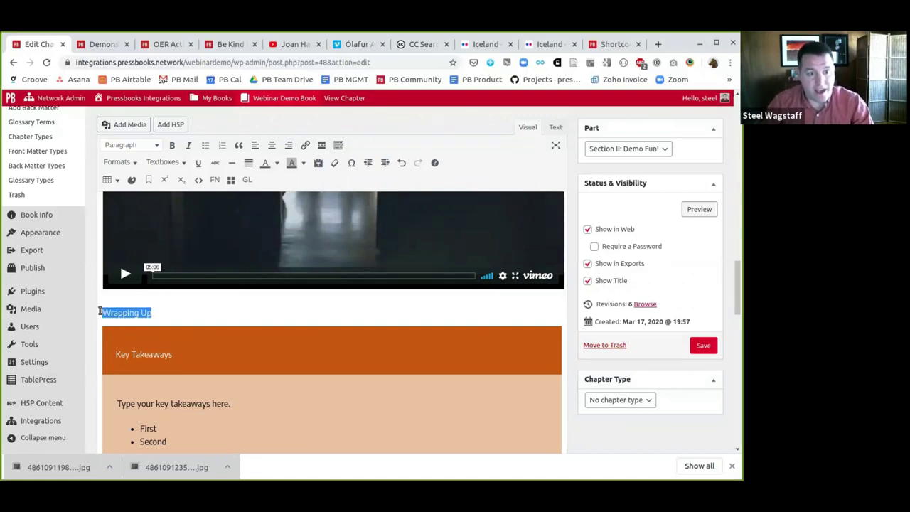
left_click(136, 145)
left_click(141, 178)
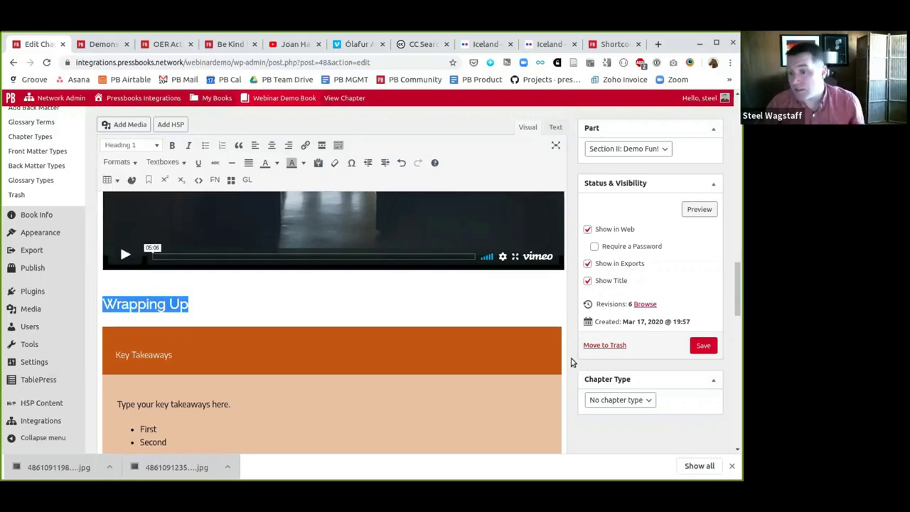
left_click(701, 348)
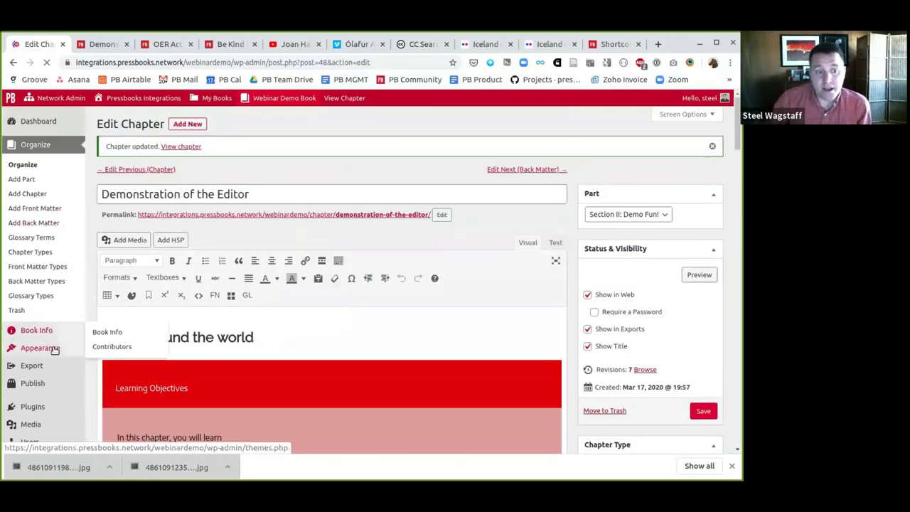
Tick Enable two-level table of contents in the Malala theme options and save the changes.
mouse_move(55, 348)
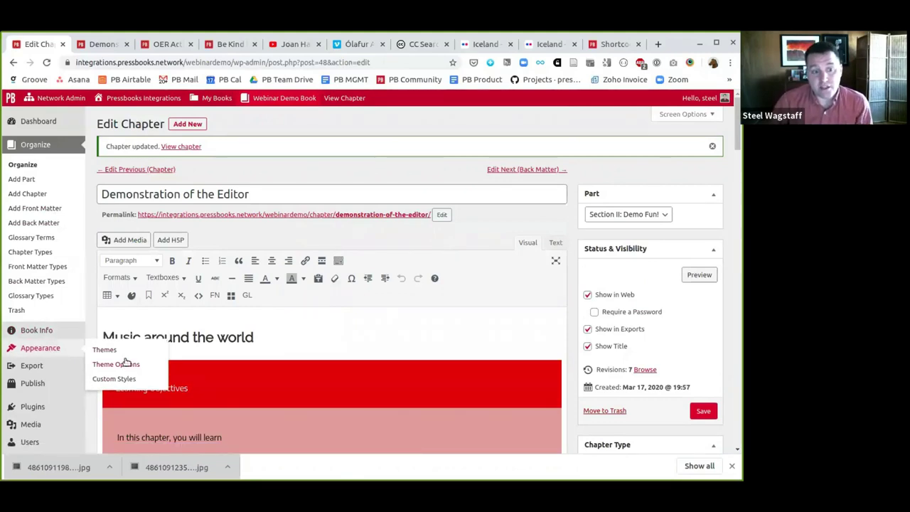
left_click(127, 364)
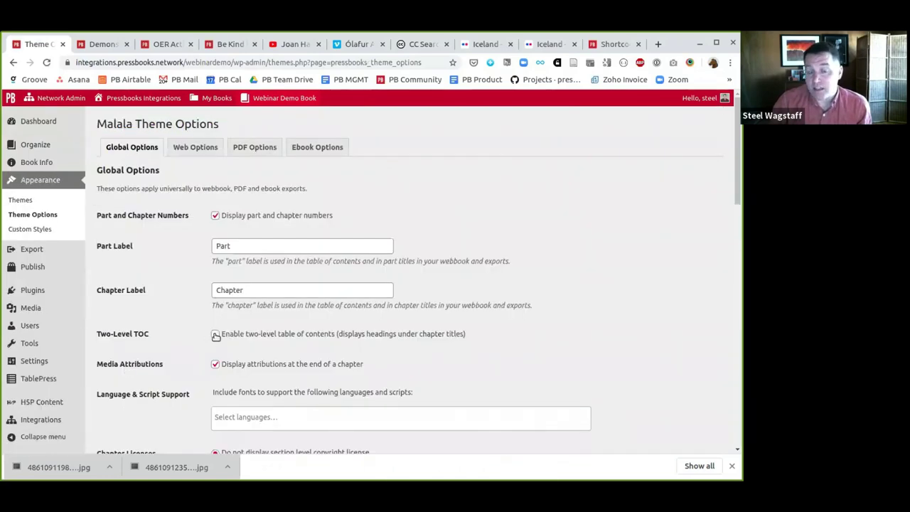
left_click(215, 335)
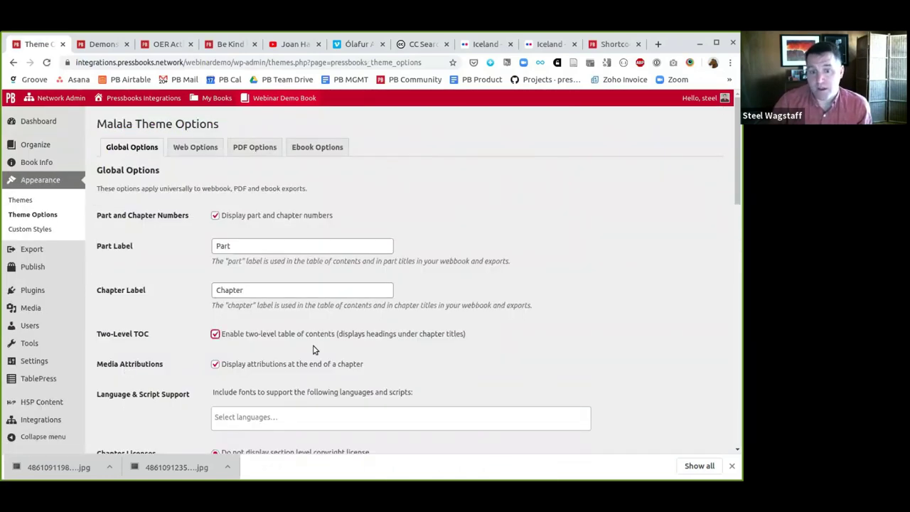
left_click_drag(339, 334, 437, 343)
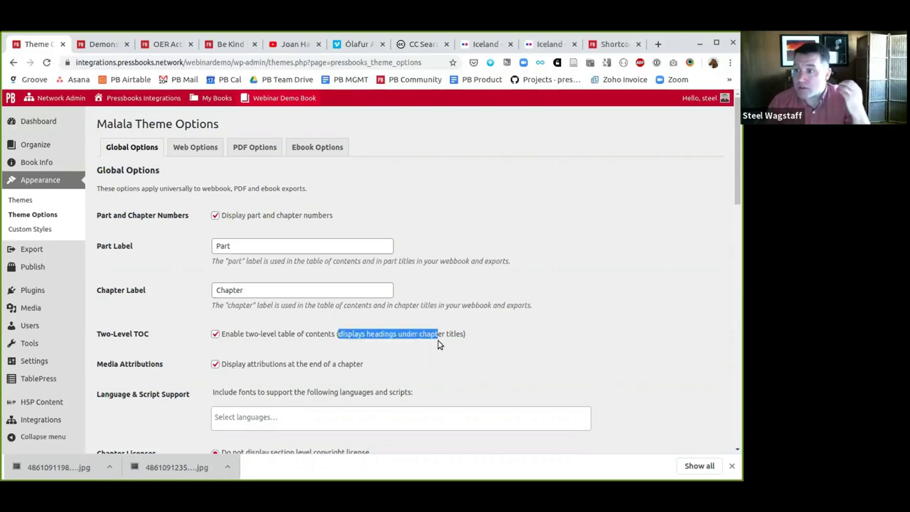
scroll(477, 353, "down", 10)
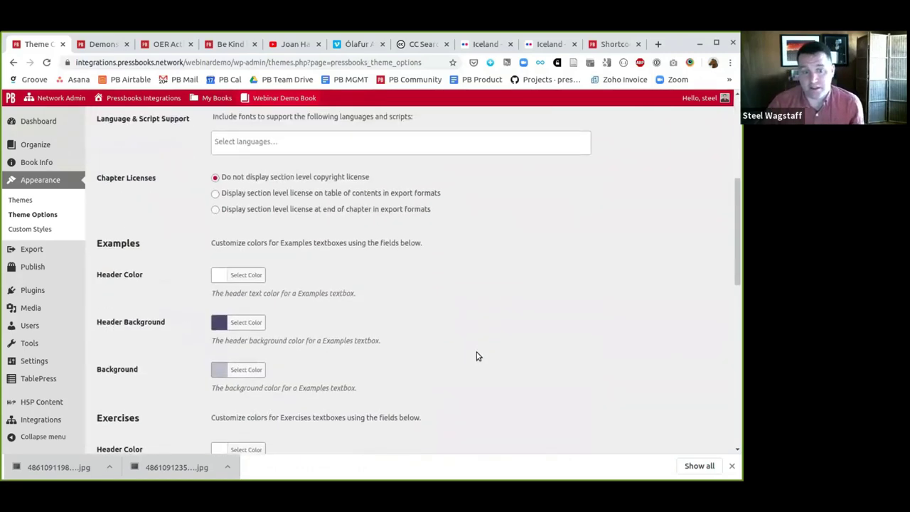
scroll(462, 357, "down", 3)
left_click(121, 400)
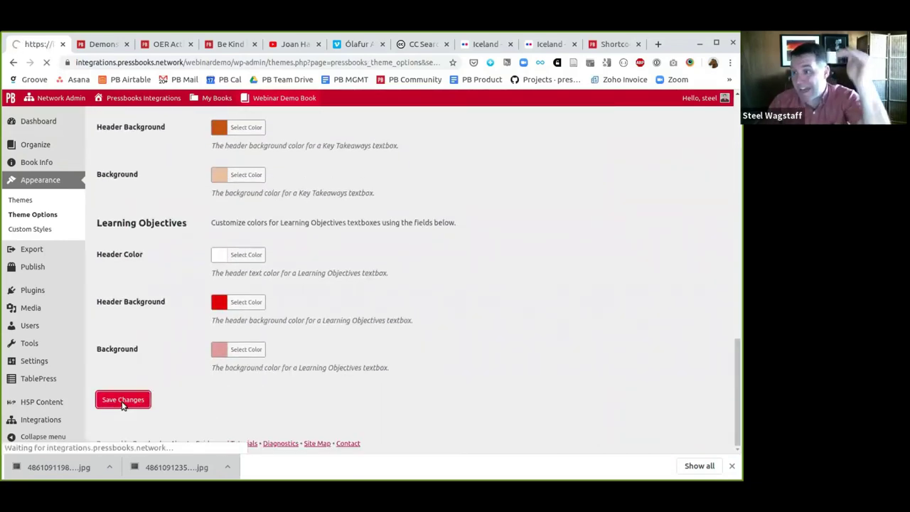
Visit the Webinar Demo Book, expand chapter subsections in the contents, and open Music of Scandinavia.
mouse_move(264, 96)
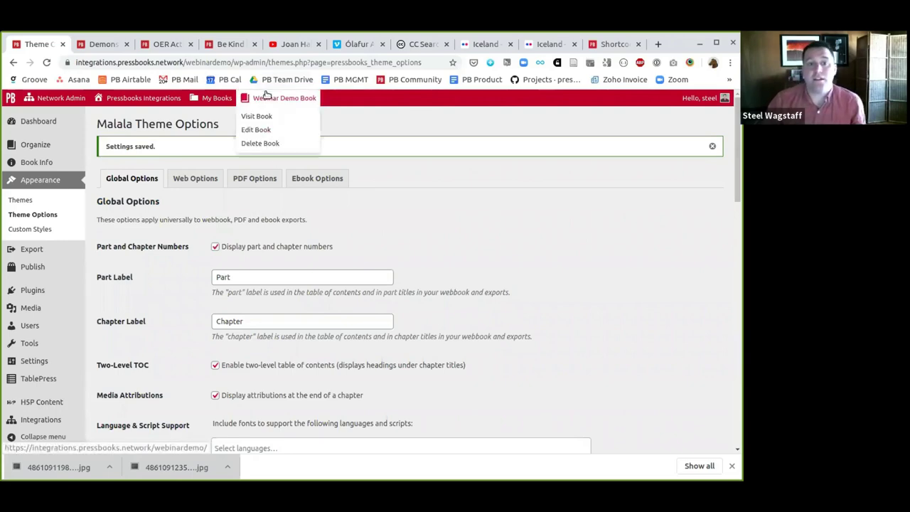
left_click(259, 116)
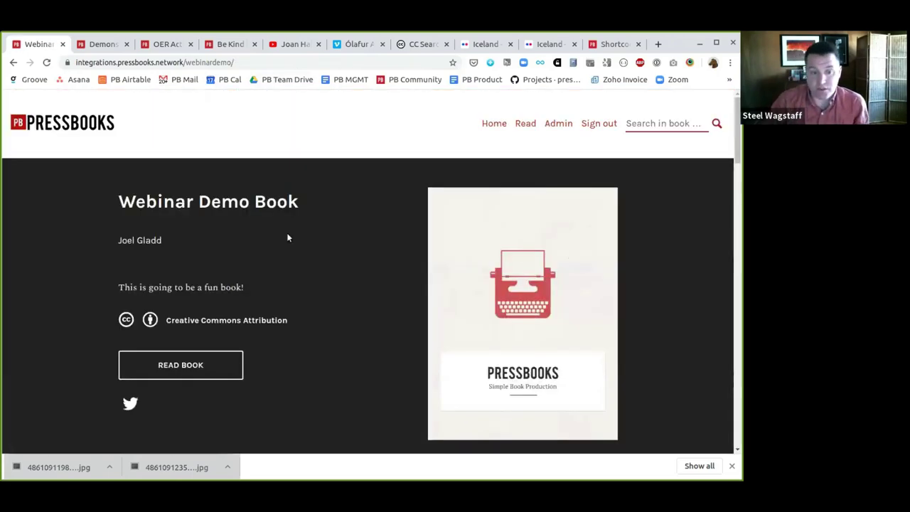
scroll(286, 242, "down", 7)
left_click(591, 241)
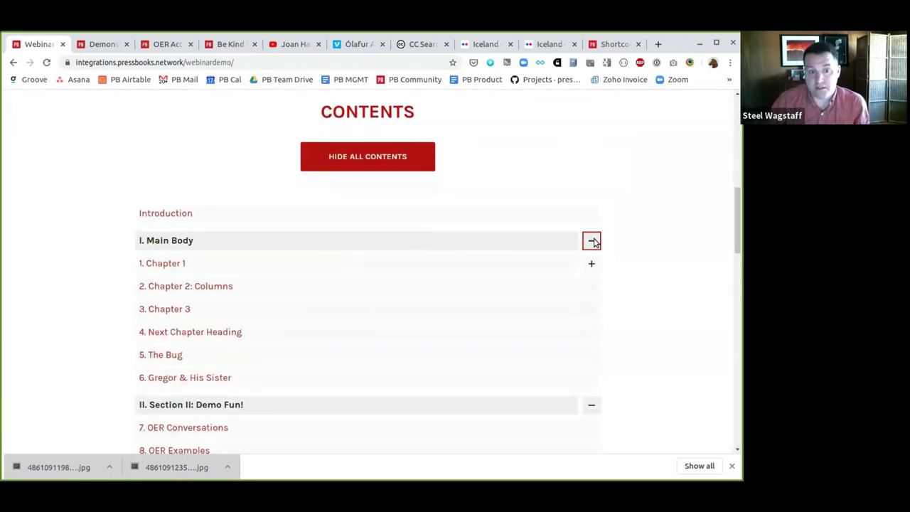
left_click(592, 241)
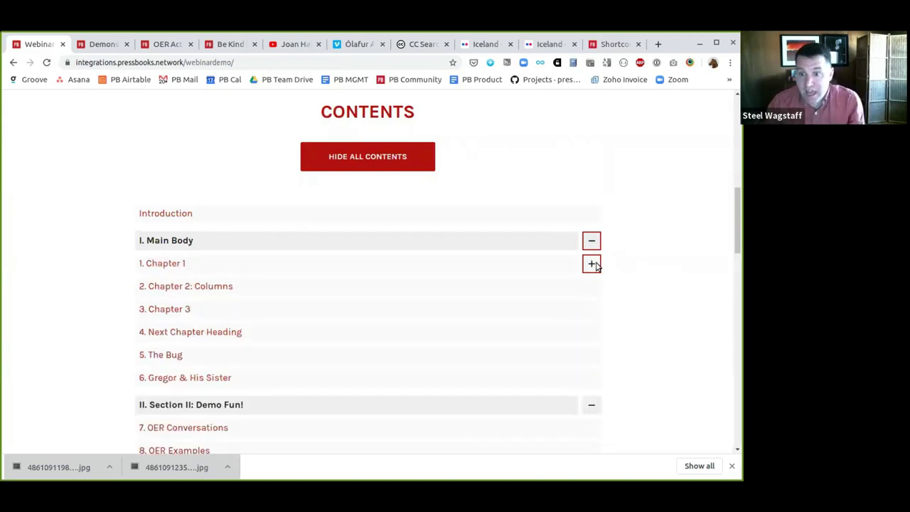
left_click(592, 264)
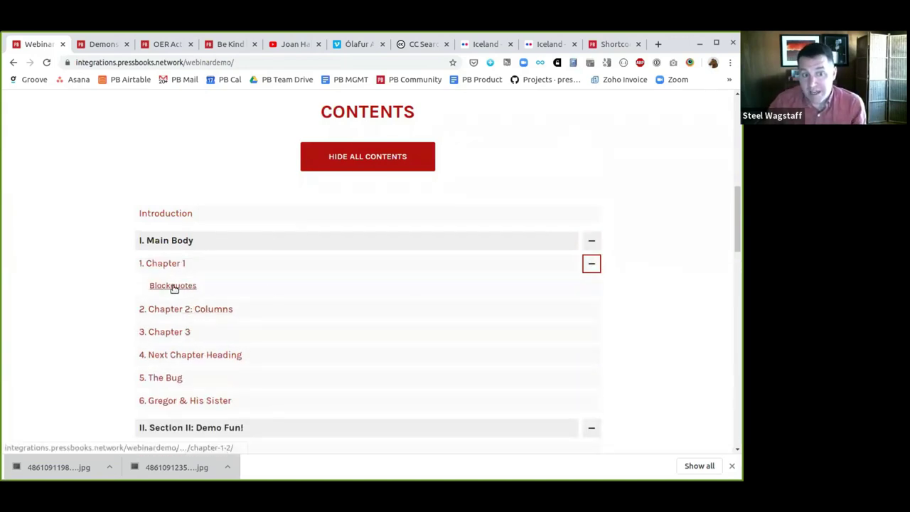
scroll(506, 297, "down", 4)
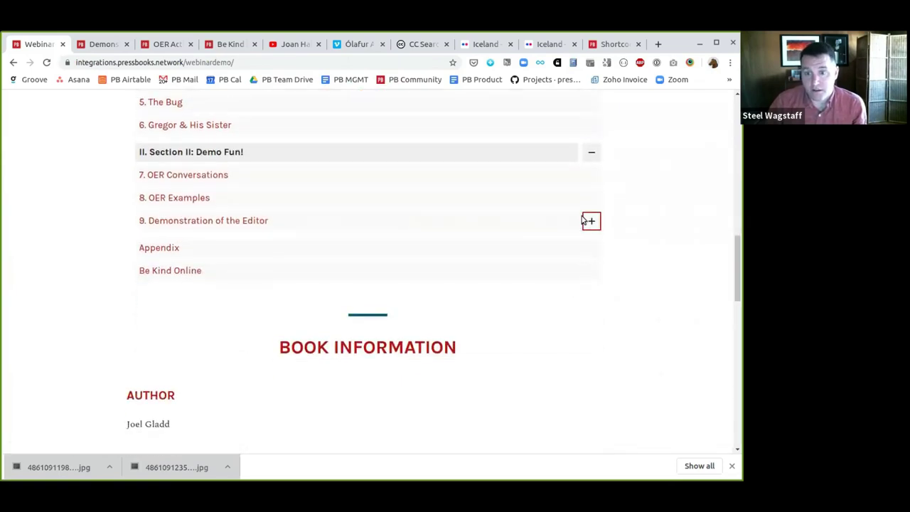
left_click(590, 221)
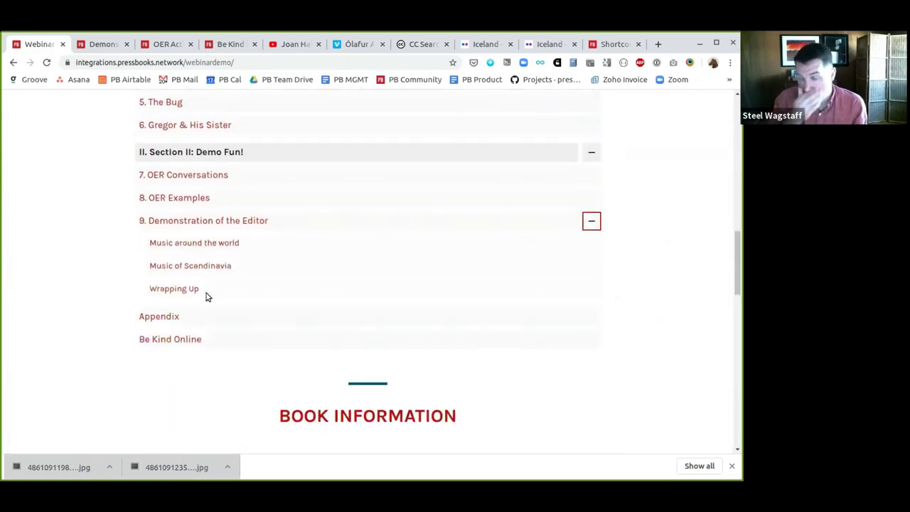
left_click(193, 266)
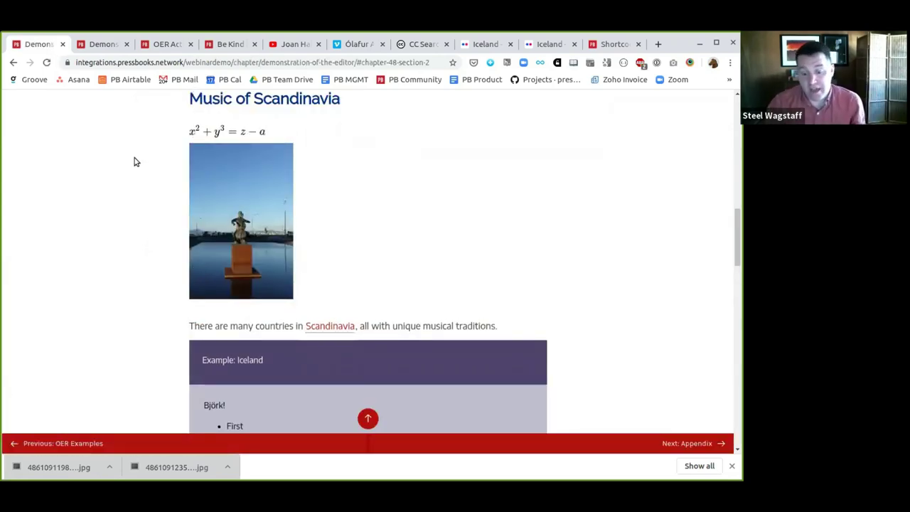
Return to the chapter top and expand chapter 9 and Chapter 1 subsections in the contents list.
key("Home")
left_click(118, 175)
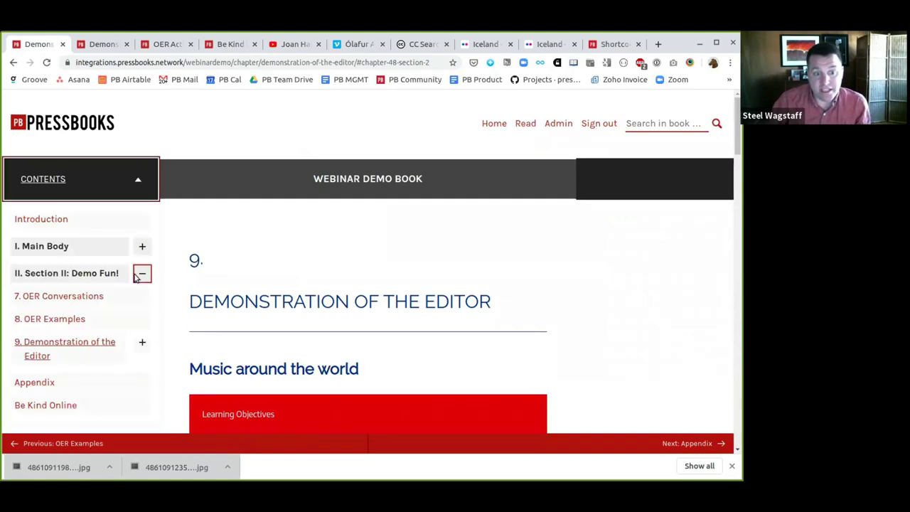
scroll(149, 249, "down", 2)
left_click(142, 204)
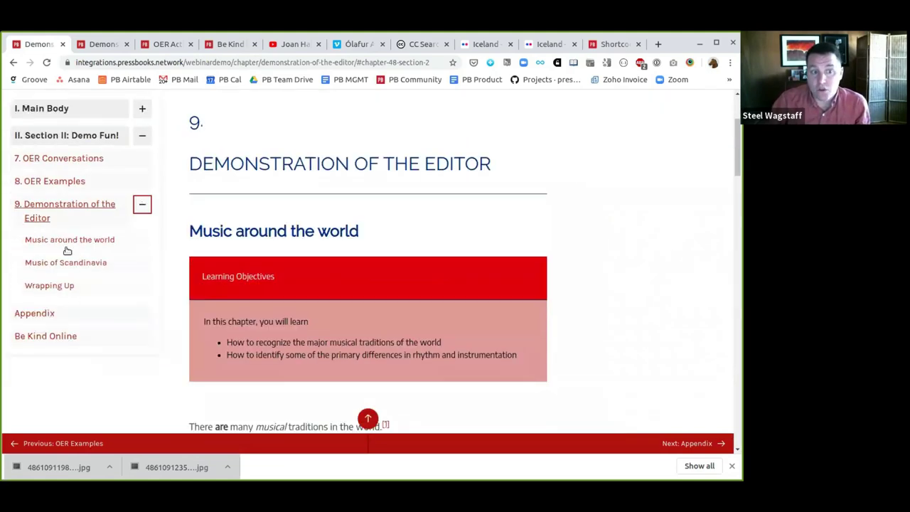
left_click(142, 108)
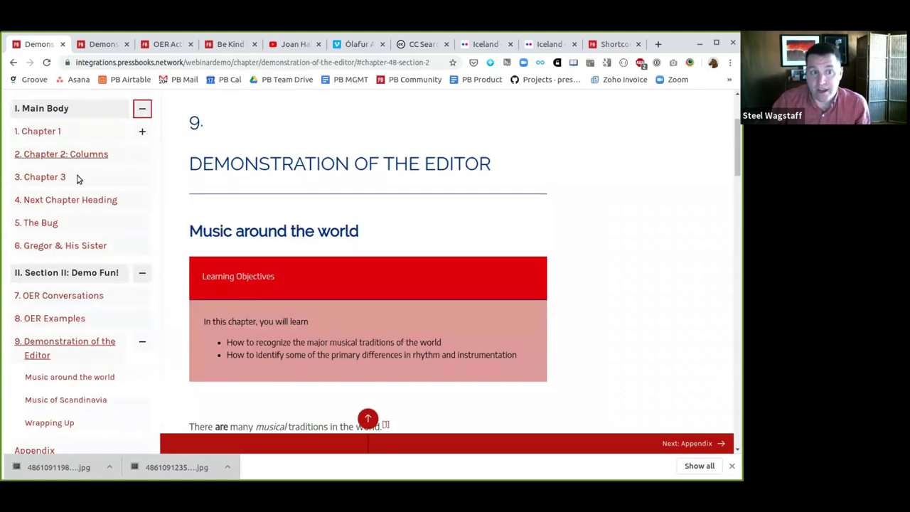
left_click(142, 132)
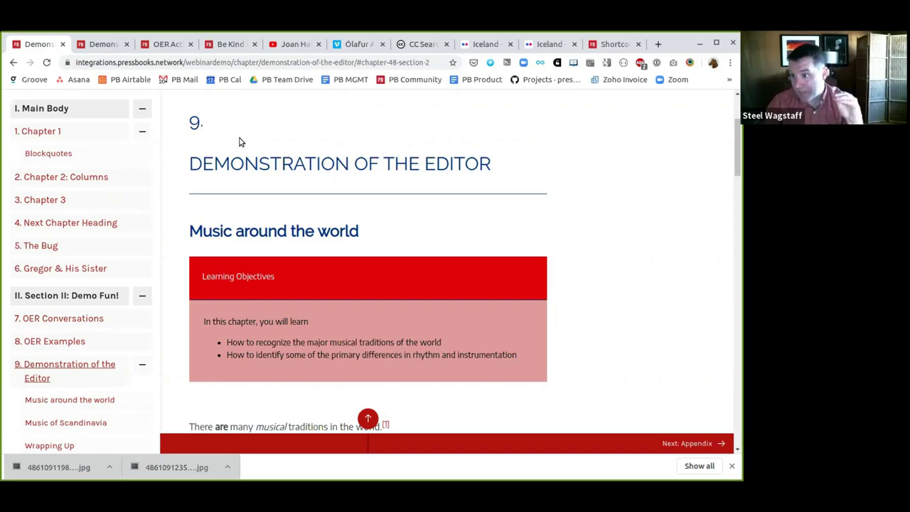
scroll(239, 142, "up", 2)
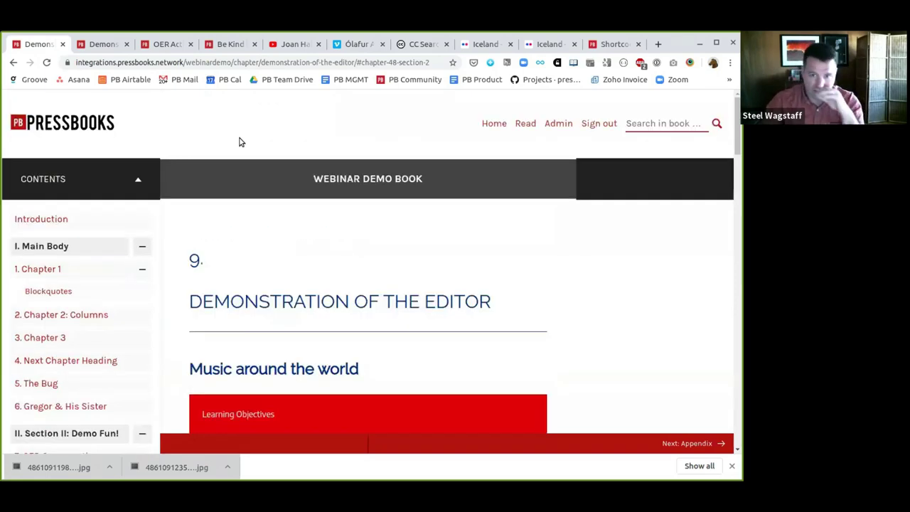
Enable Collapse Sections in Web Options, save, and visit the Webinar Demo Book home page.
left_click(558, 124)
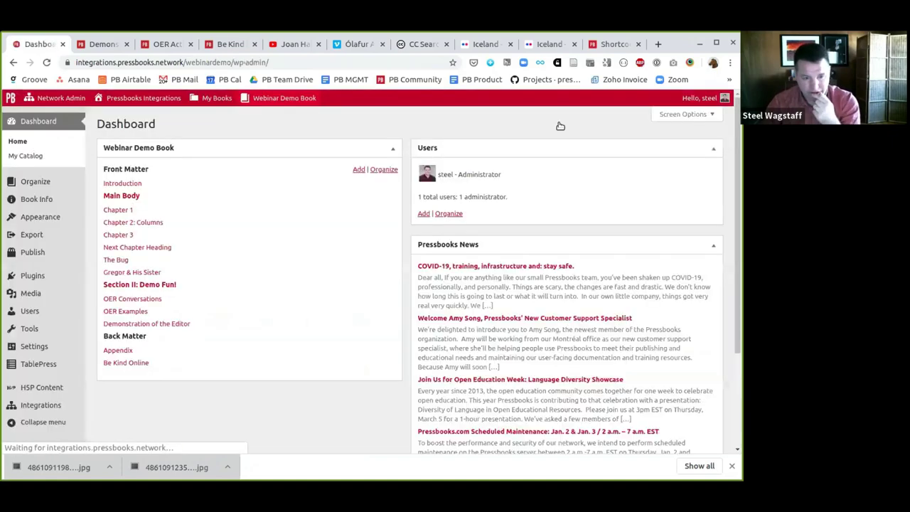
mouse_move(40, 219)
left_click(120, 233)
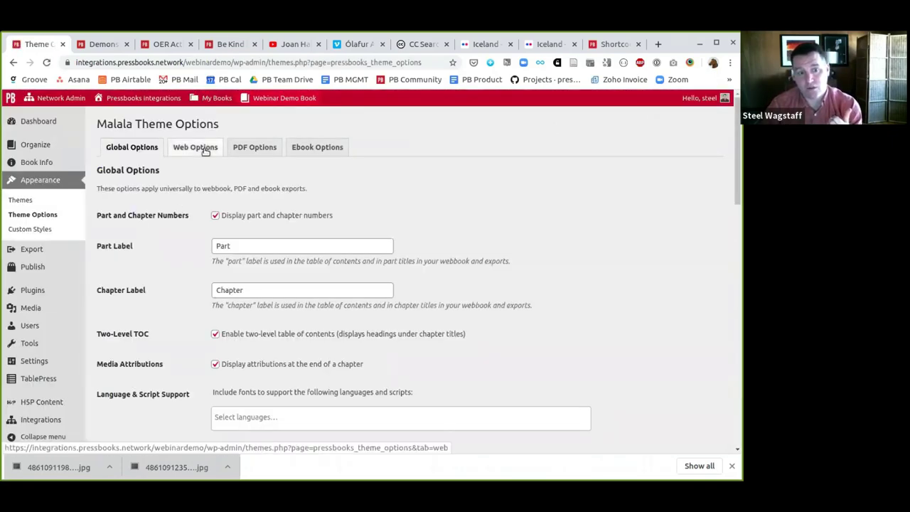
left_click(202, 151)
scroll(212, 308, "down", 2)
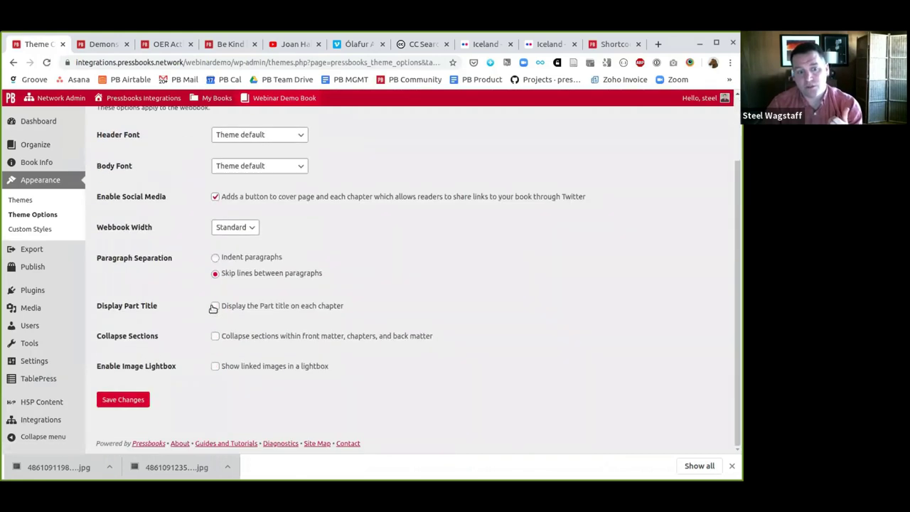
left_click(215, 337)
left_click(138, 400)
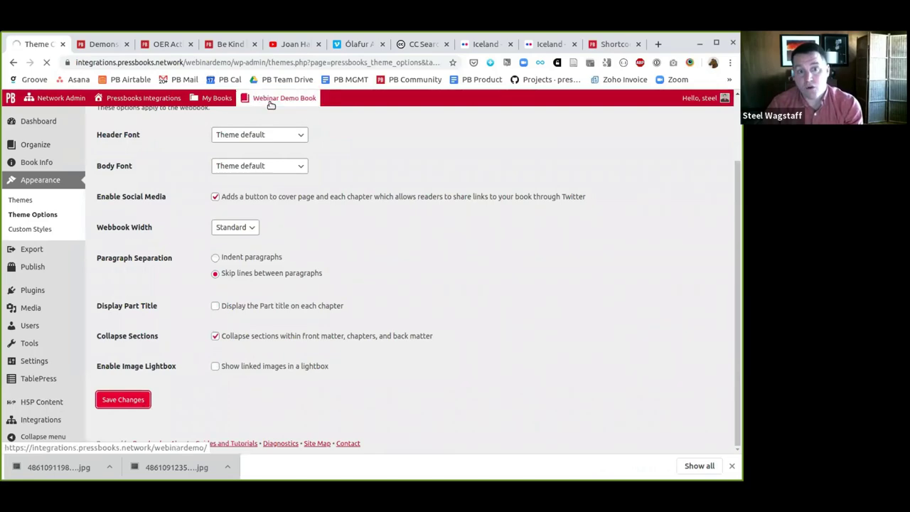
mouse_move(284, 98)
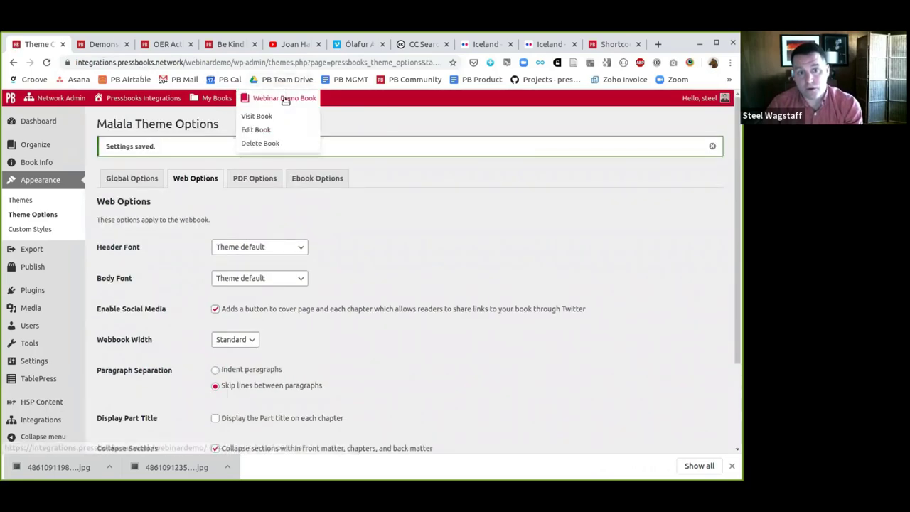
left_click(283, 118)
Open chapter 9, Demonstration of the Editor, from the webbook's table of contents.
scroll(283, 116, "down", 10)
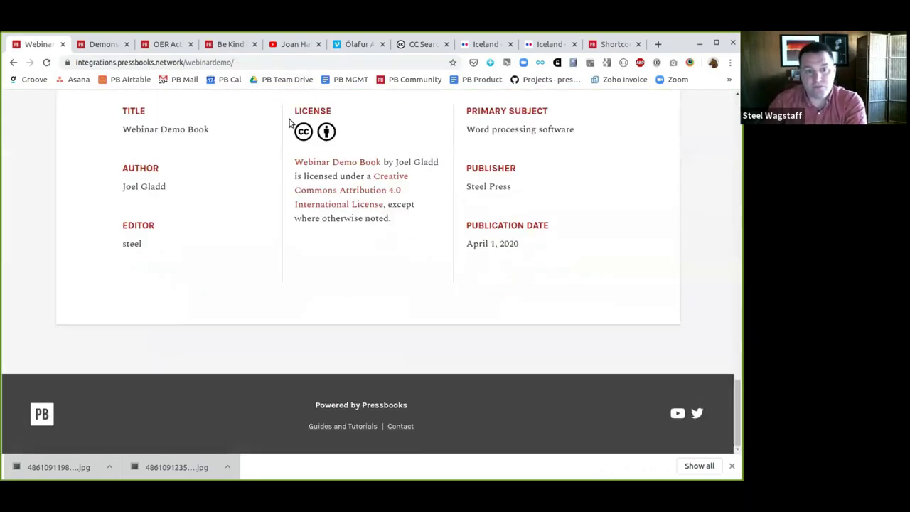
scroll(277, 150, "up", 2)
left_click(229, 223)
scroll(604, 289, "down", 2)
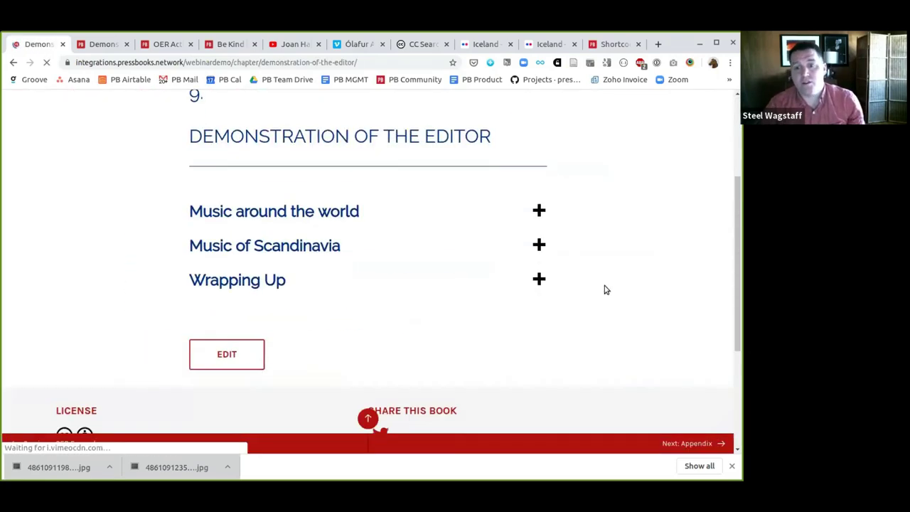
Expand and collapse the Music around the world, Music of Scandinavia and Wrapping Up sections.
left_click(539, 210)
scroll(606, 268, "down", 8)
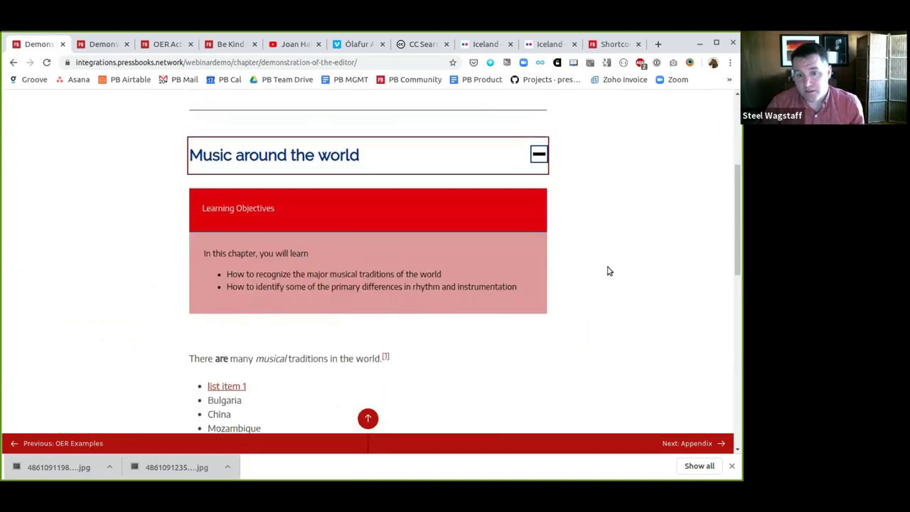
left_click(540, 141)
left_click(540, 141)
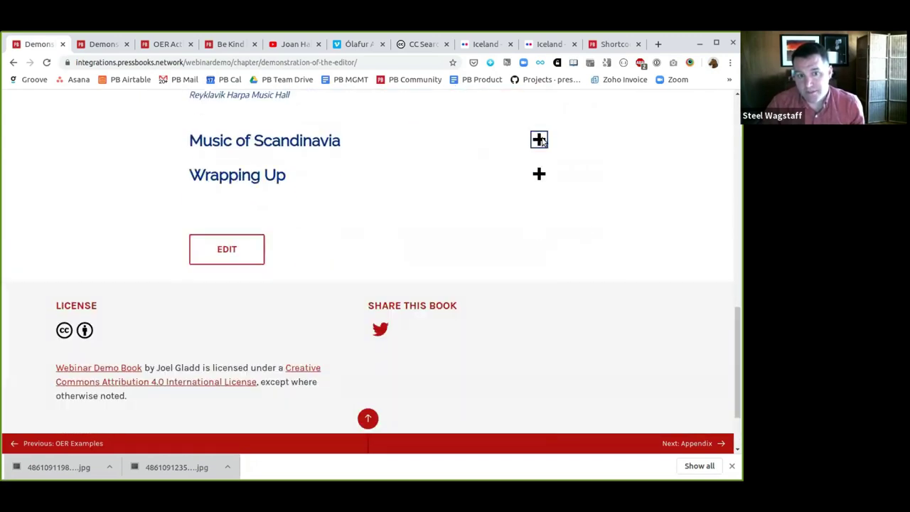
left_click(539, 175)
left_click(540, 175)
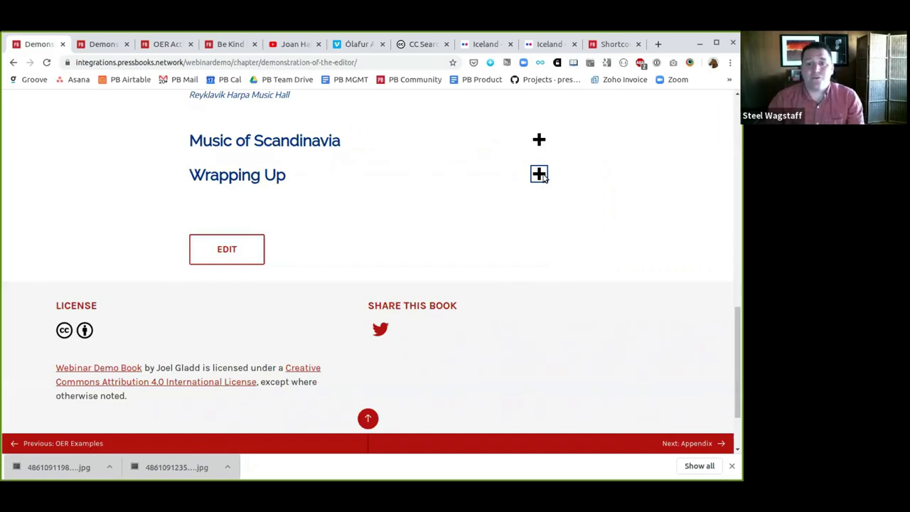
scroll(540, 192, "up", 7)
left_click(539, 183)
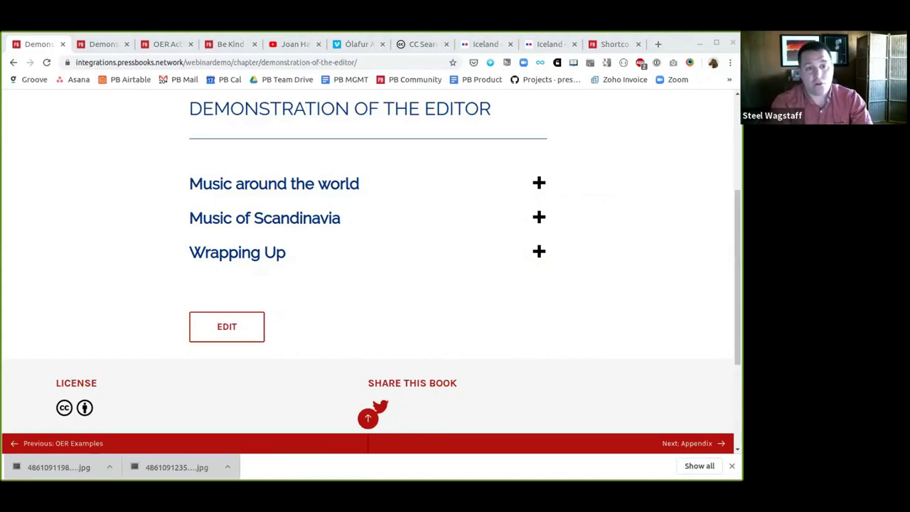
left_click(131, 248)
Load youtube.com/user/pressbooks in a new tab, then Alt+Tab to the pressbooks.org window.
key("ctrl+t")
type("you")
key("Return")
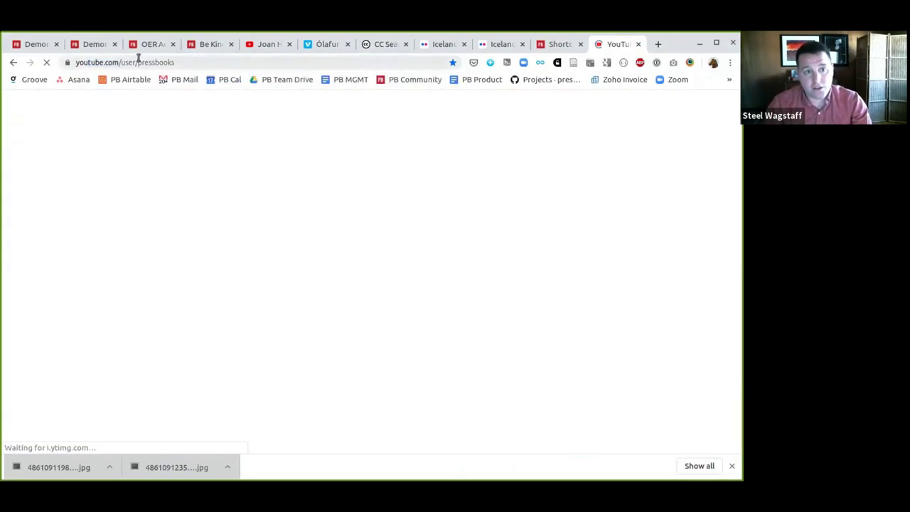
left_click(137, 63)
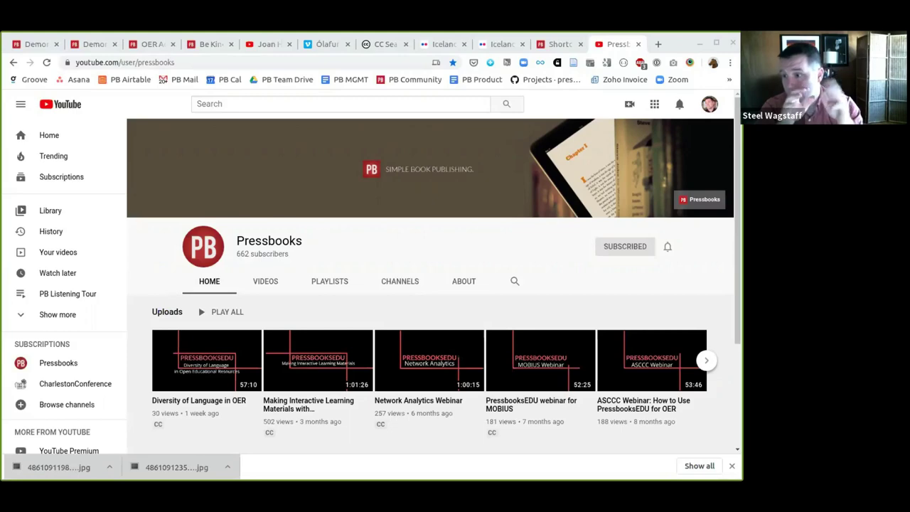
key("alt+Tab")
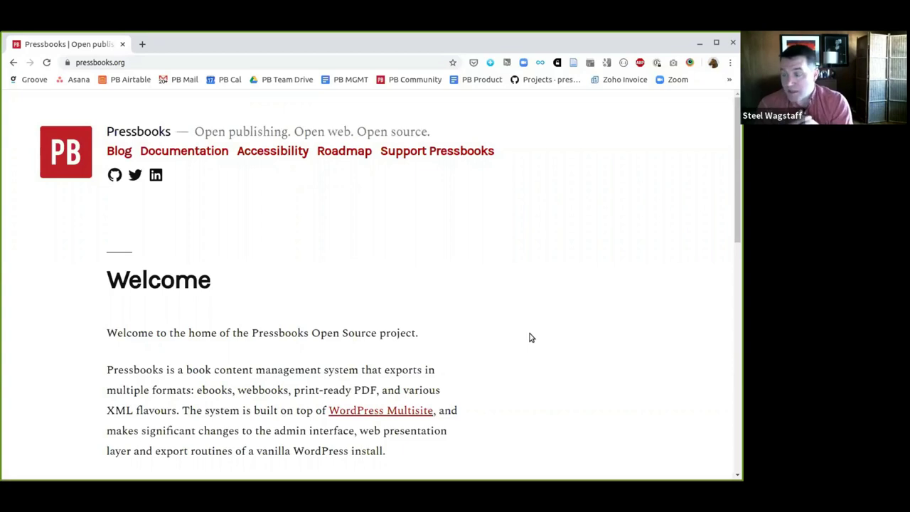
Go from pressbooks.org to the Documentation site's Installation guide.
key("ctrl+t")
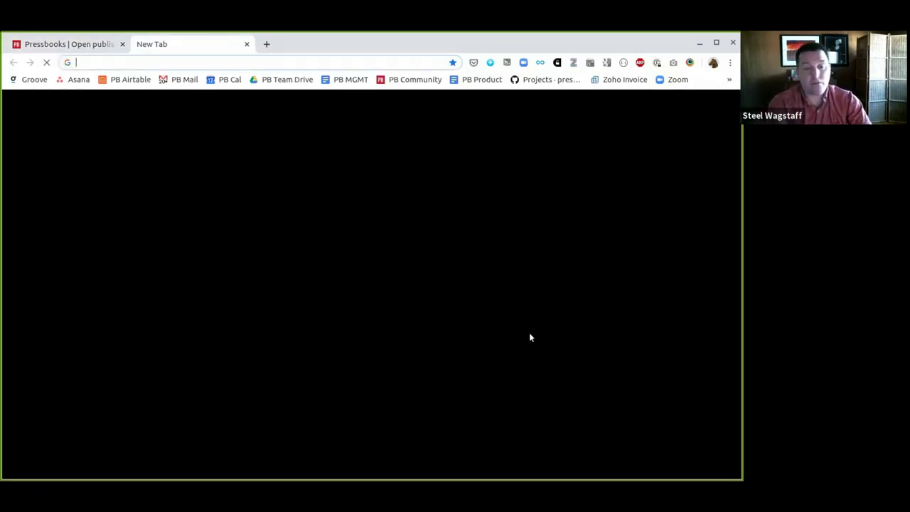
key("ctrl+w")
left_click(187, 151)
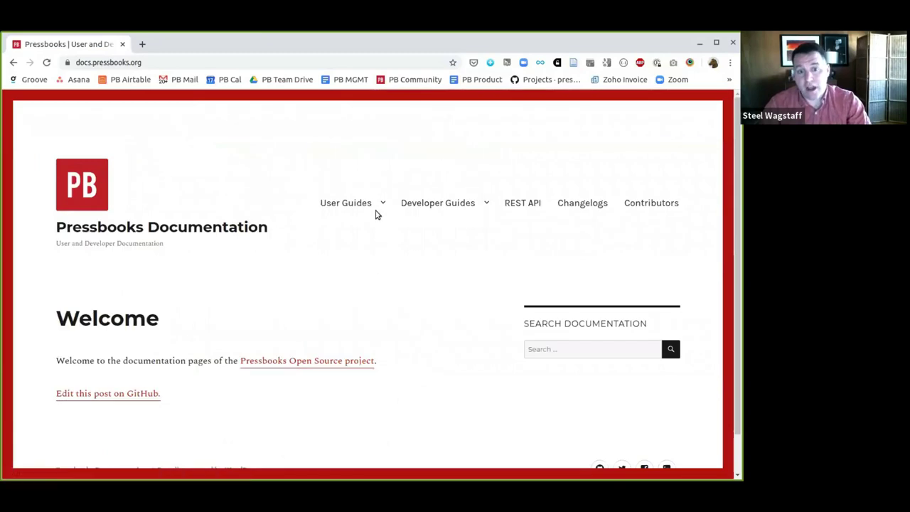
left_click(355, 226)
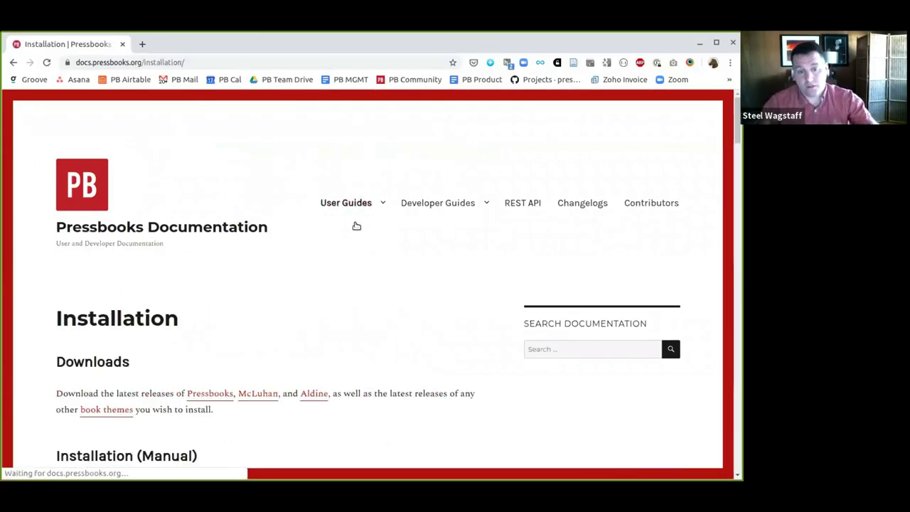
Scroll through the WordPress, Pressbooks and dependency installation instructions, then open a new tab.
scroll(339, 302, "down", 3)
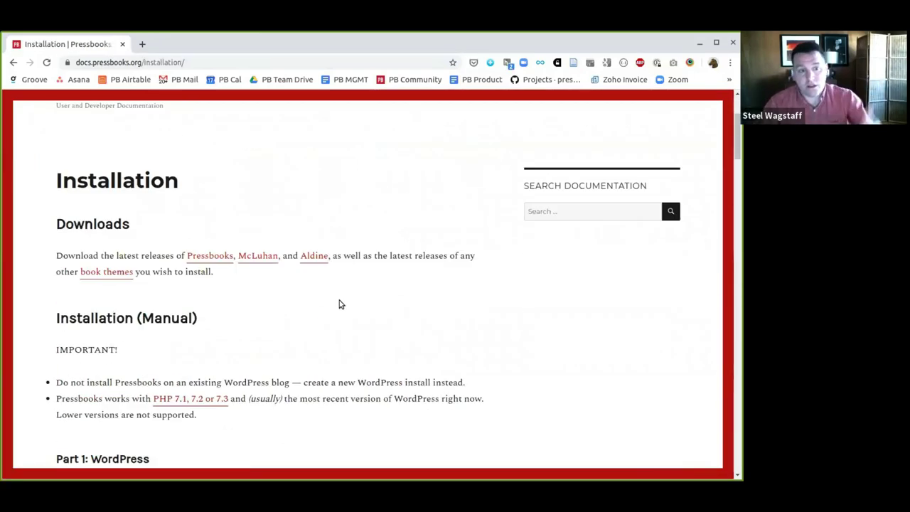
scroll(339, 302, "down", 6)
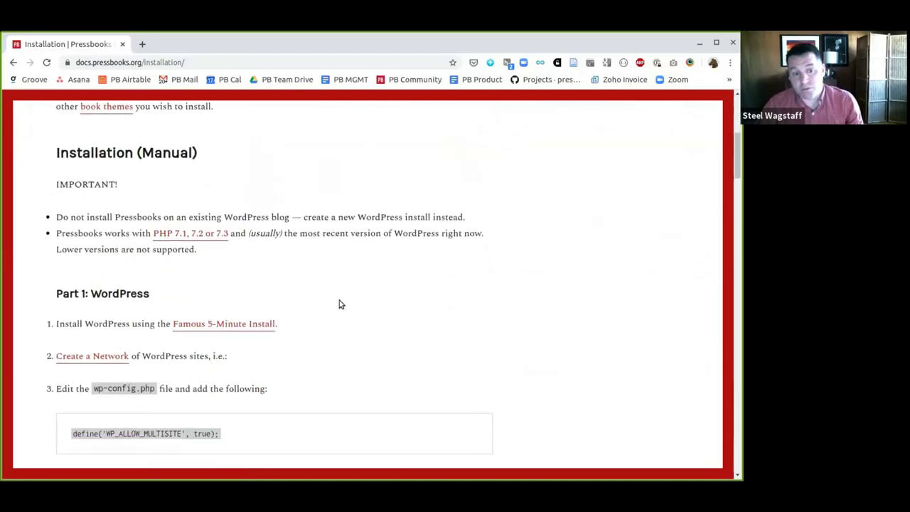
scroll(339, 304, "down", 3)
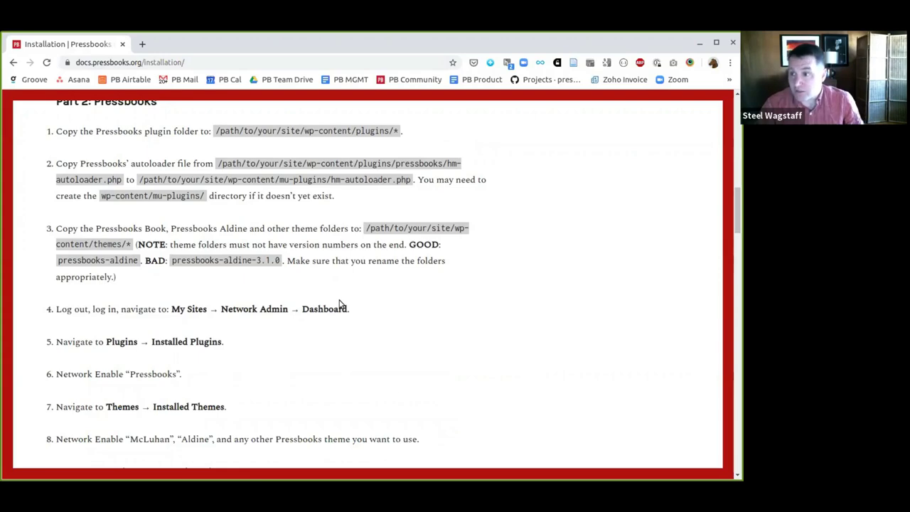
scroll(339, 305, "down", 6)
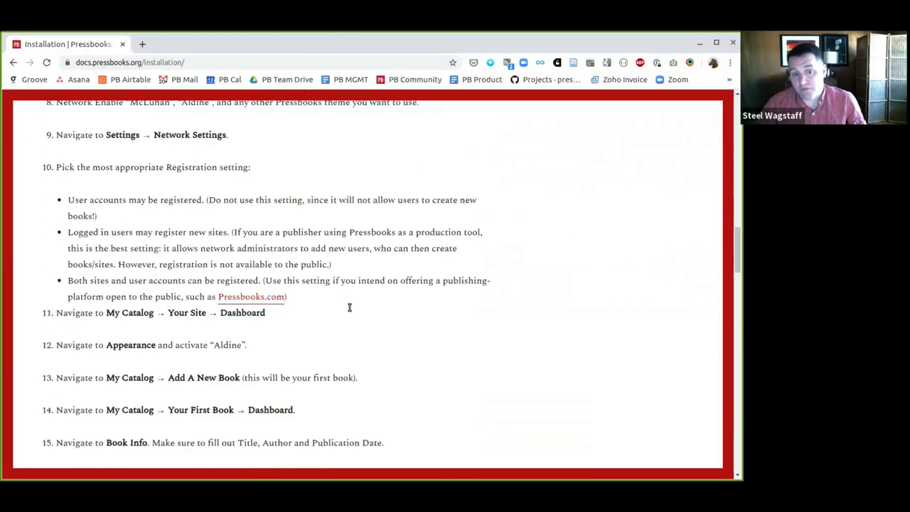
scroll(349, 307, "down", 2)
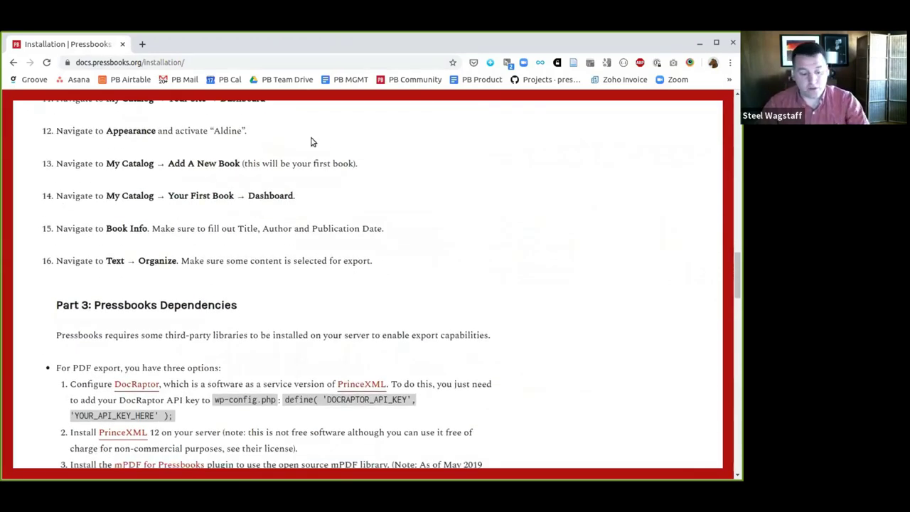
key("ctrl+t")
Go to github.com/orgs/pressbooks/projects, list its repositories, and open the pressbooks repository.
type("g")
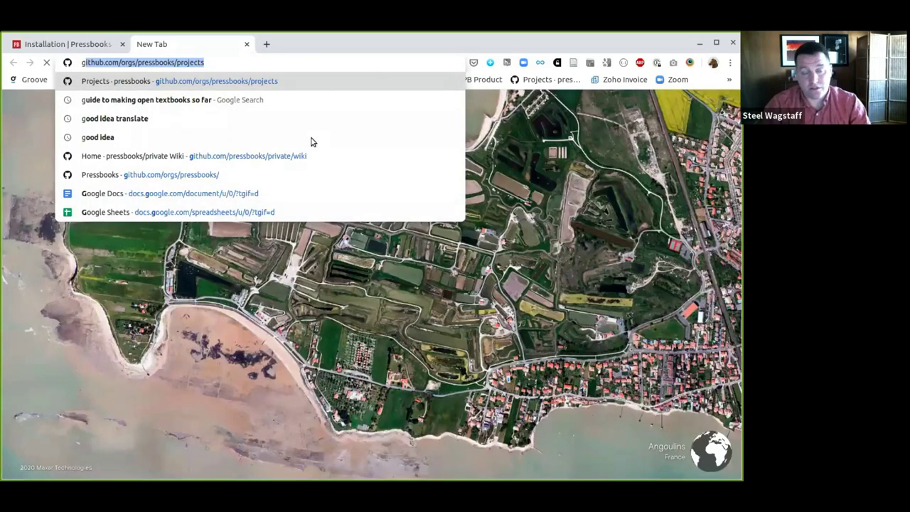
key("Return")
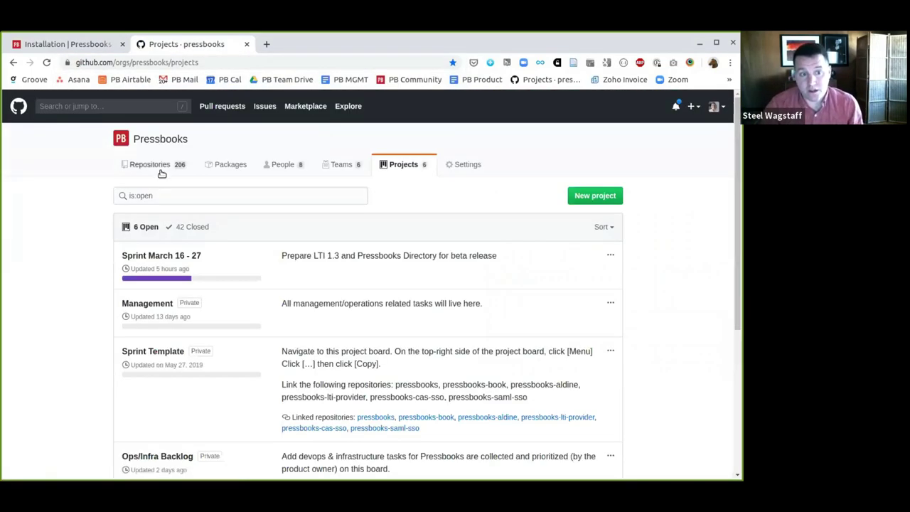
left_click(161, 167)
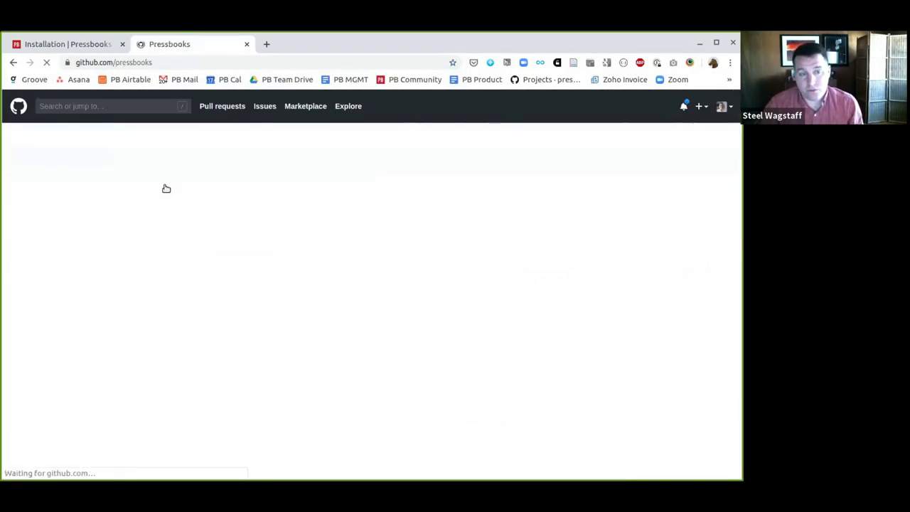
left_click(160, 61)
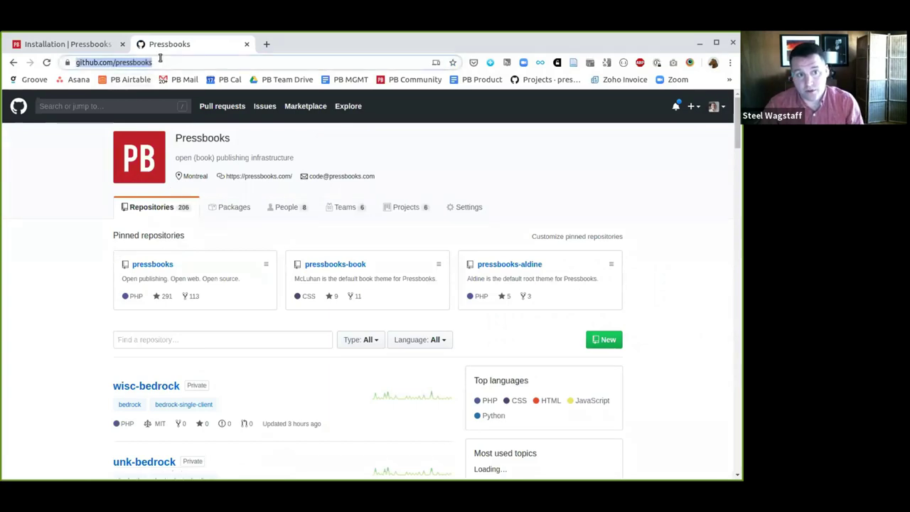
left_click(155, 266)
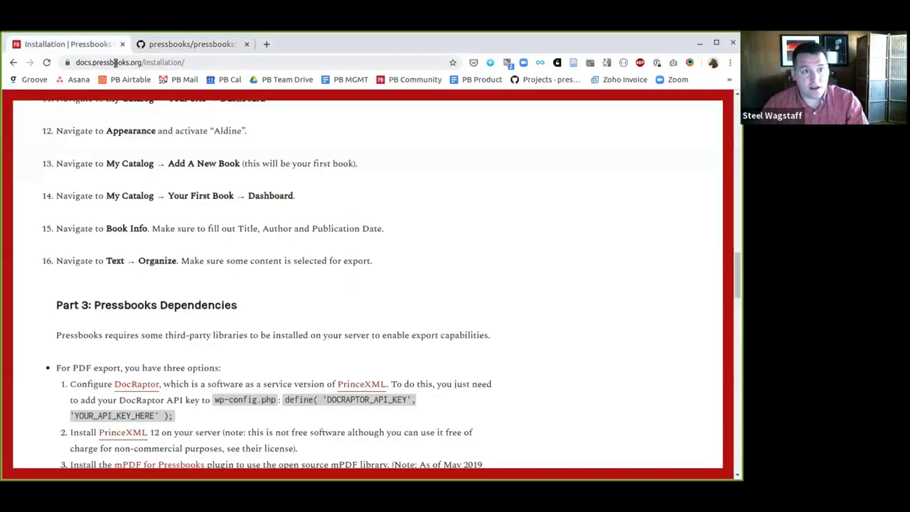
Return to the Installation guide at Part 3: Pressbooks Dependencies, then start a new browser tab.
left_click(75, 45)
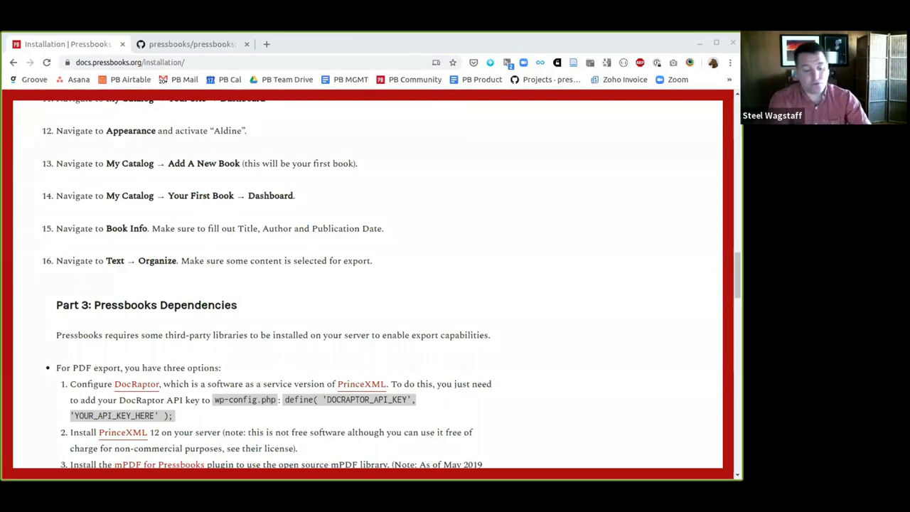
left_click(266, 44)
Load pressbooks.com, browse the Faculty Authors plans page, then go to the LOGIN page.
type("pressbooks.com")
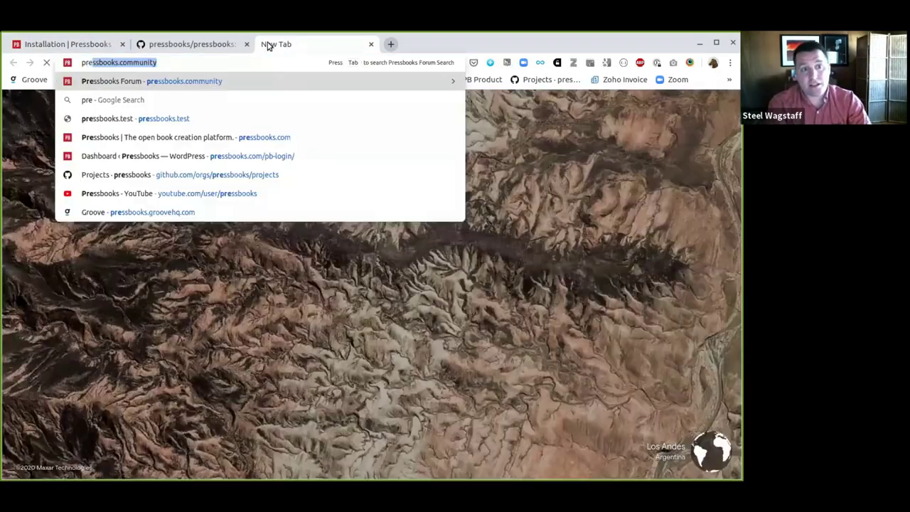
key("Return")
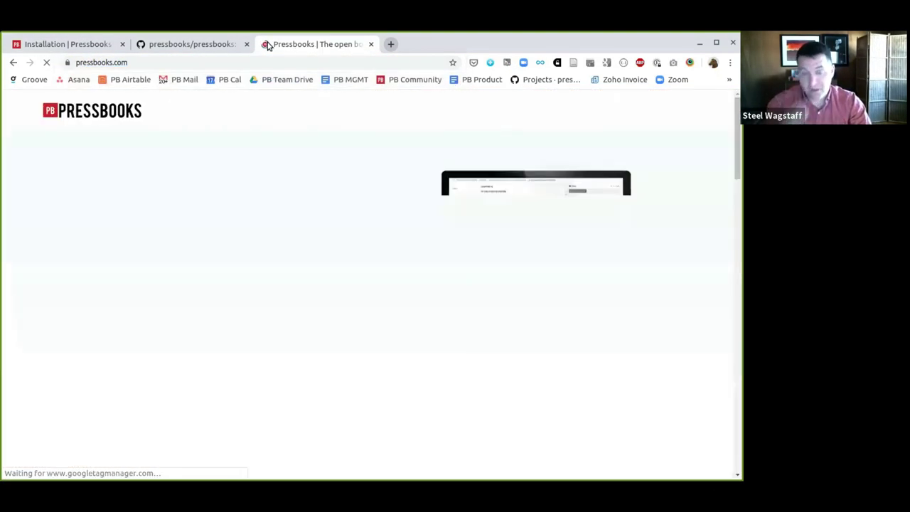
mouse_move(389, 110)
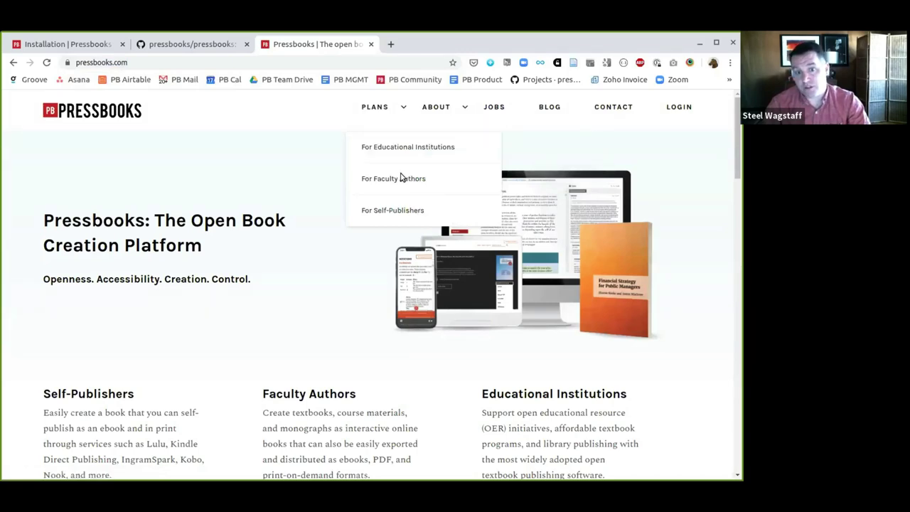
left_click(402, 177)
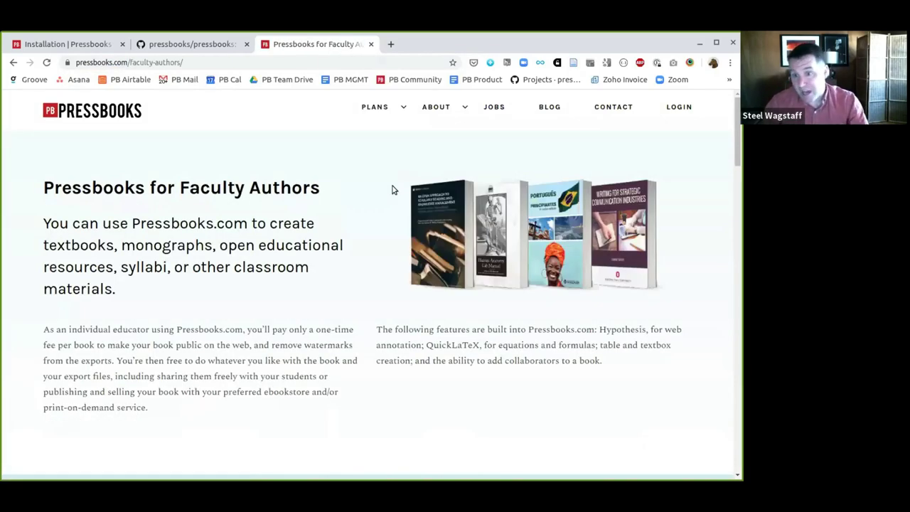
scroll(359, 251, "down", 5)
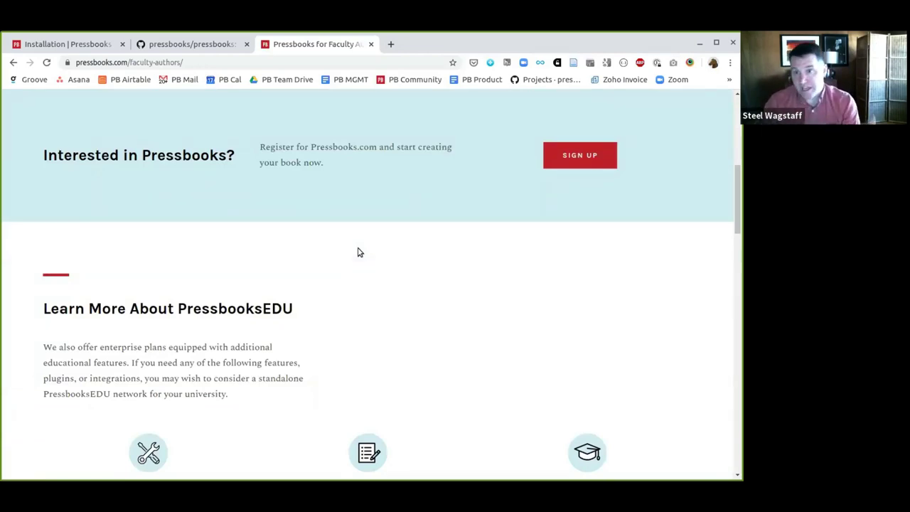
scroll(358, 251, "up", 5)
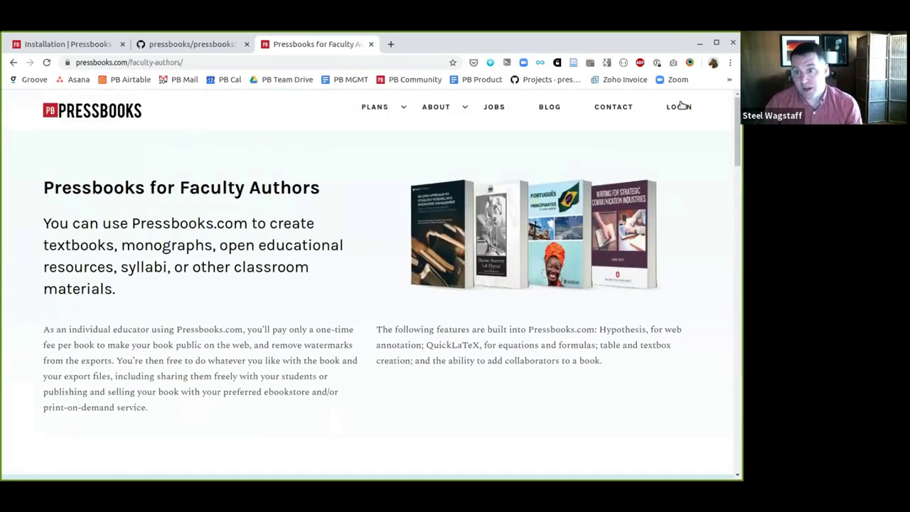
left_click(679, 108)
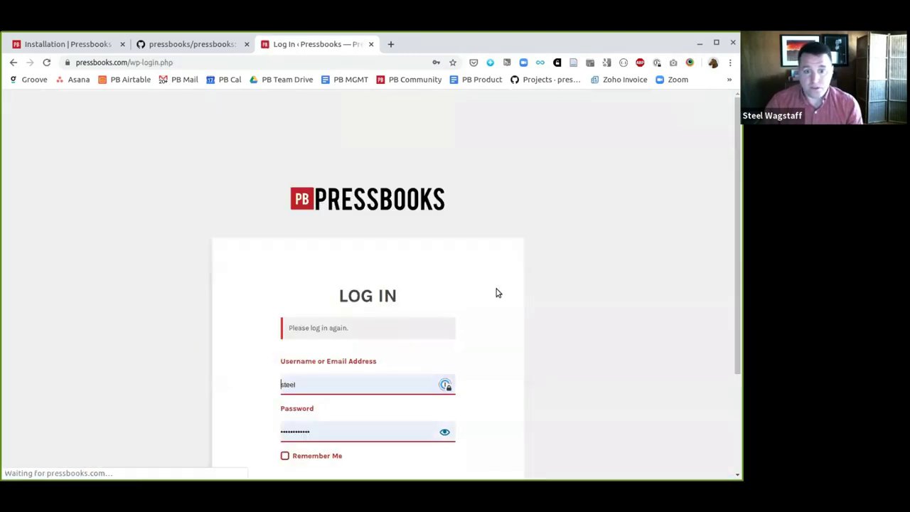
Unlock 1Password with the master password, autofill the saved login, and log in to Pressbooks.com.
scroll(462, 313, "down", 3)
left_click(396, 252)
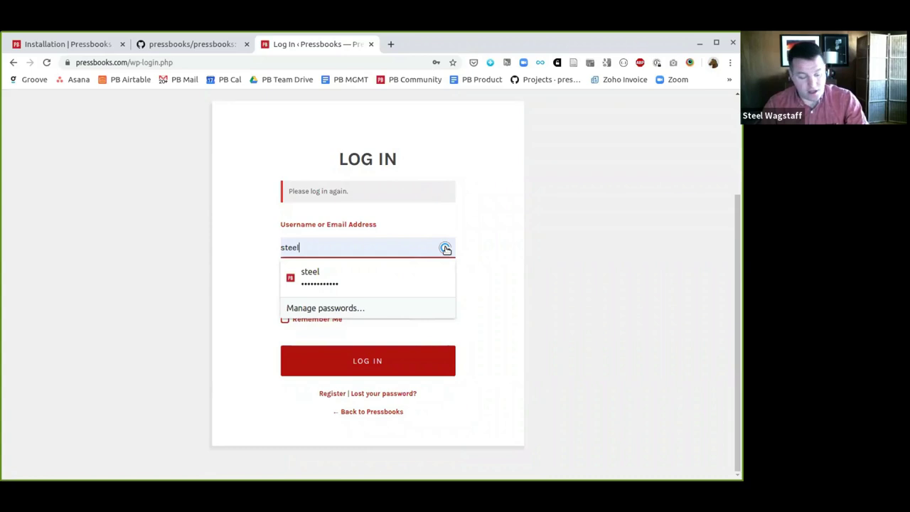
left_click(445, 248)
type("••••")
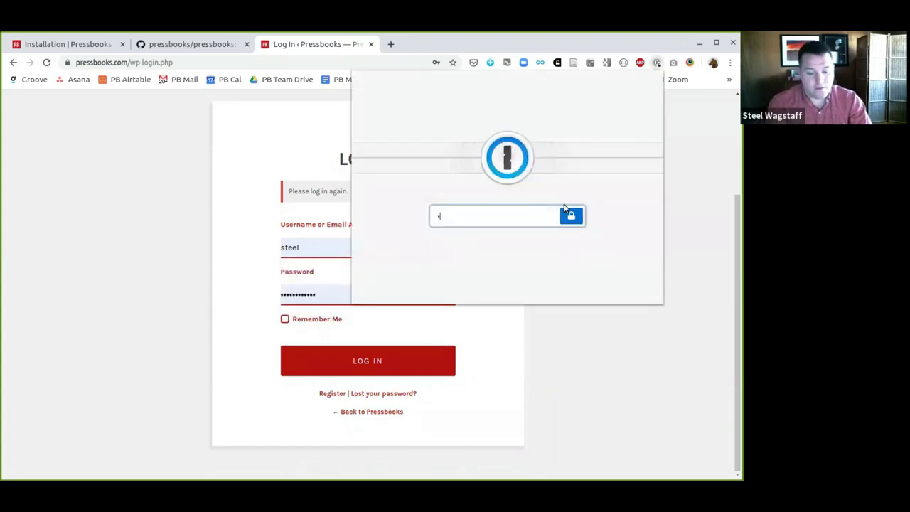
type("•••••••••")
key("Return")
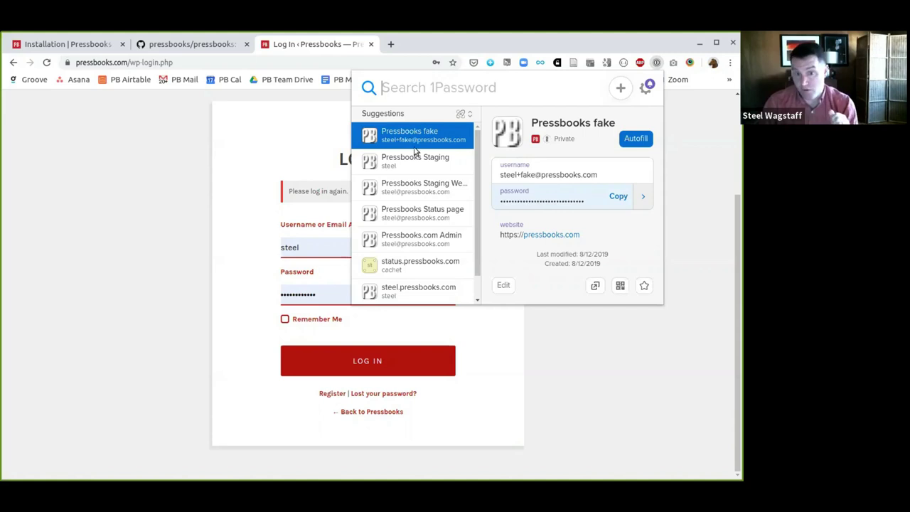
left_click(381, 289)
left_click(629, 169)
left_click(379, 360)
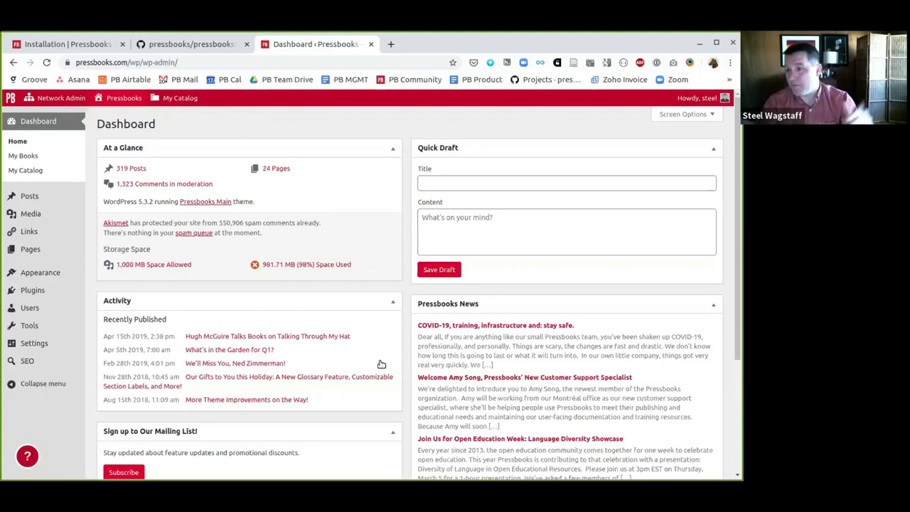
Leave the Pressbooks admin Dashboard for the GitHub repository tab.
mouse_move(154, 108)
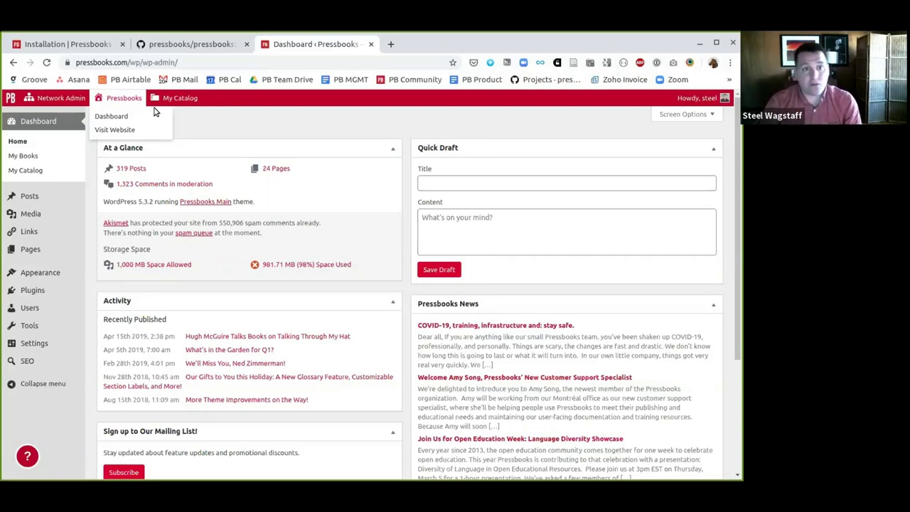
left_click(182, 44)
Review the pressbooks.com For Educational Institutions plans page down to What's Included, then return to the Dashboard.
left_click(61, 44)
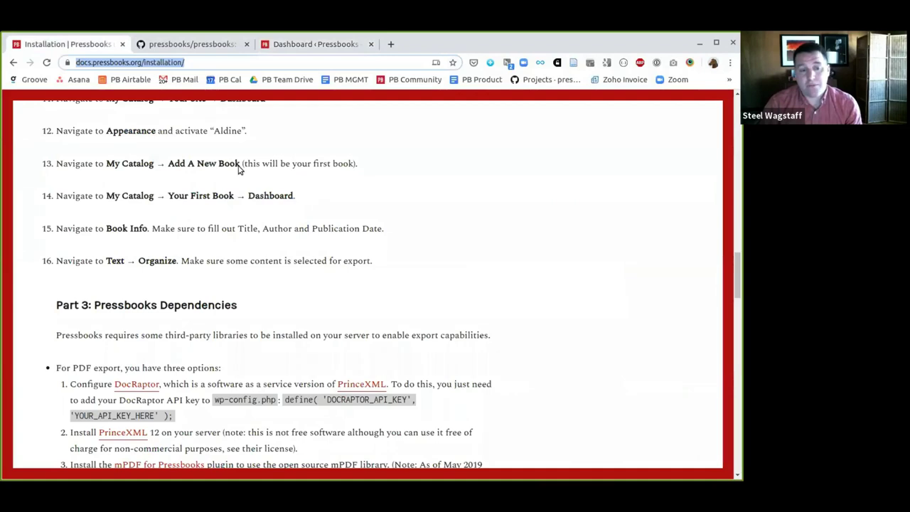
type("p")
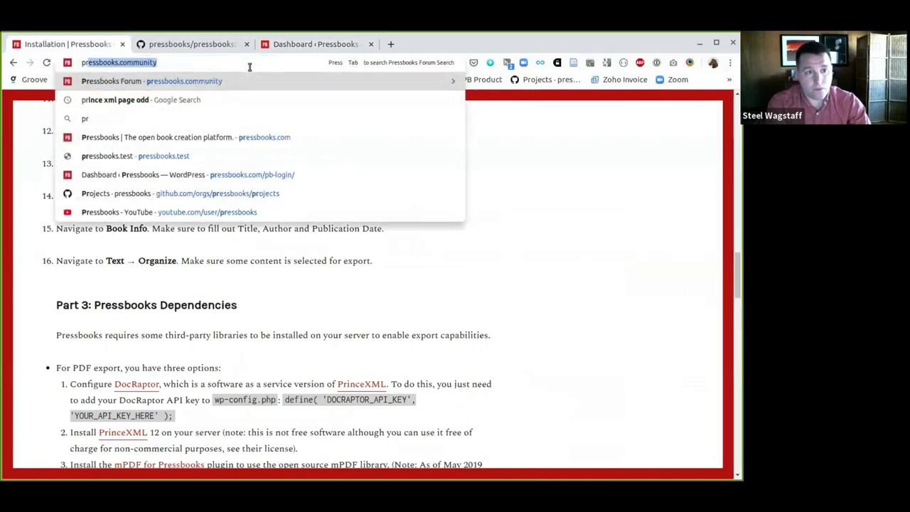
type("ressbooks.com")
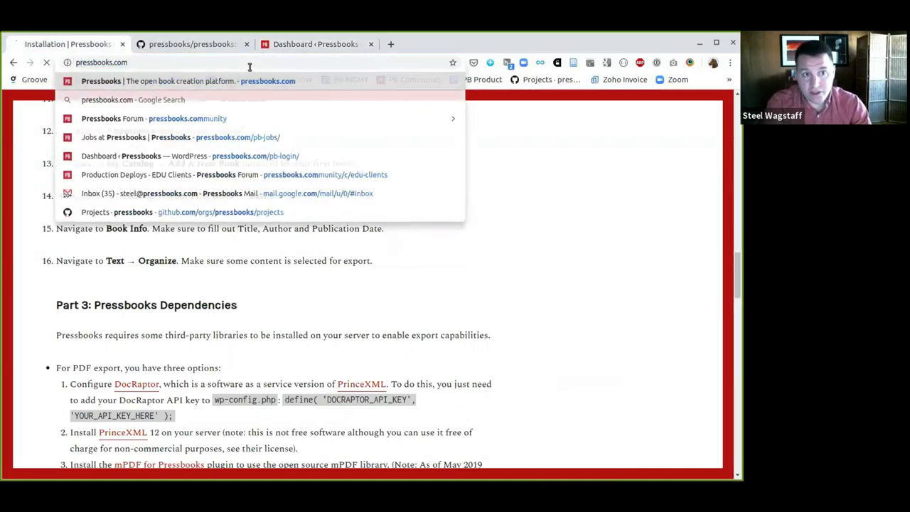
key("Return")
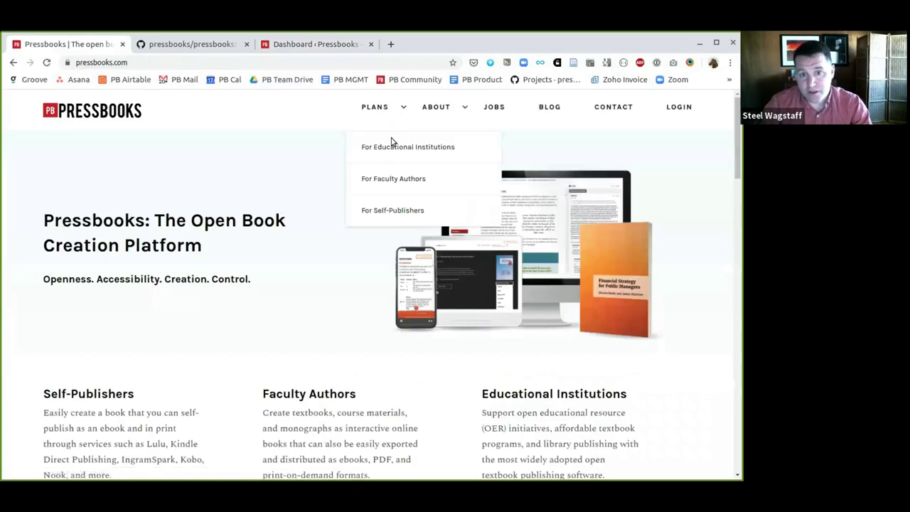
left_click(392, 146)
scroll(326, 256, "down", 3)
scroll(326, 258, "down", 15)
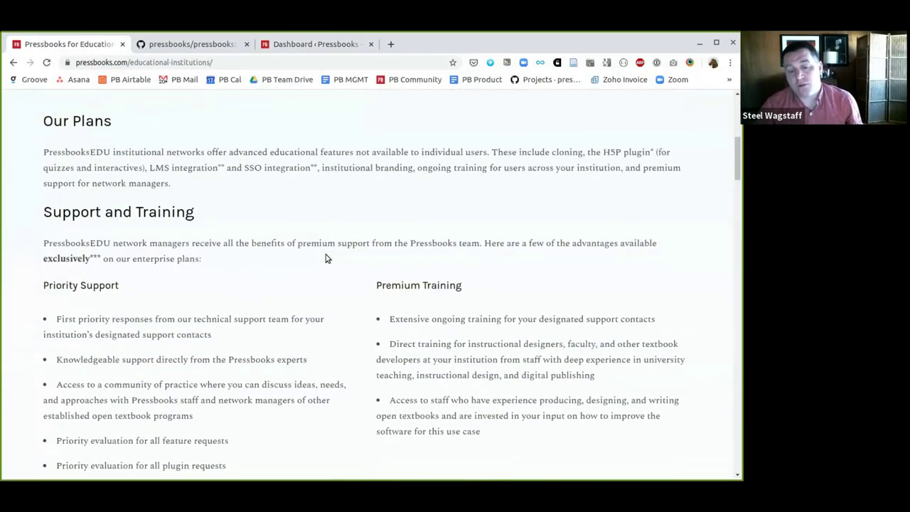
scroll(337, 233, "down", 10)
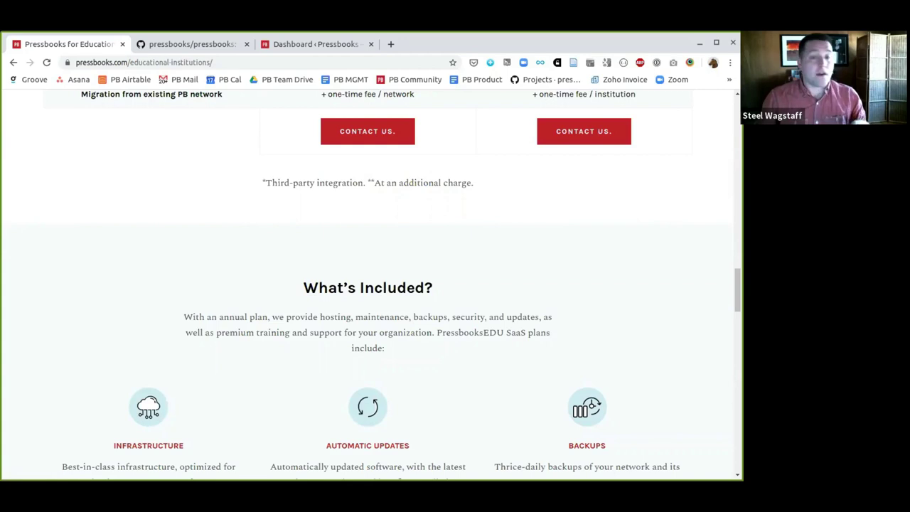
left_click(314, 45)
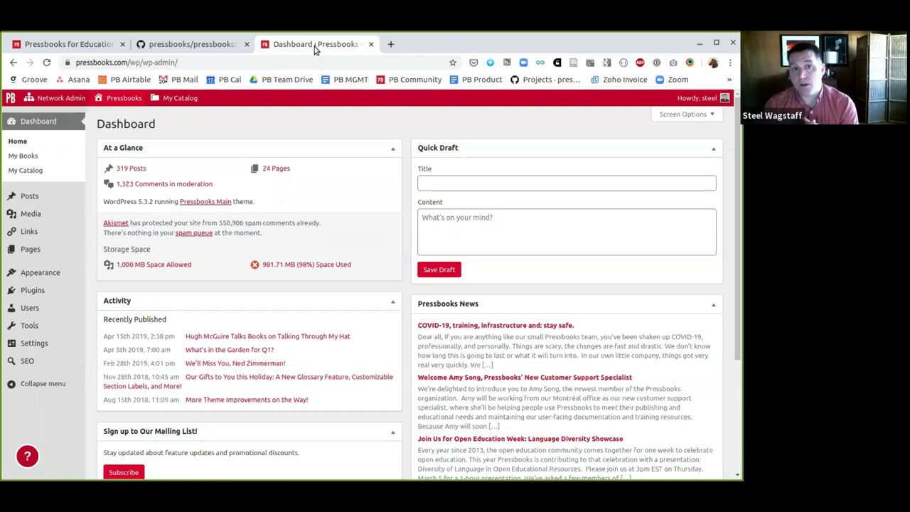
Close the pressbooks/pressbooks GitHub tab, leaving two tabs with the Dashboard showing.
left_click(247, 44)
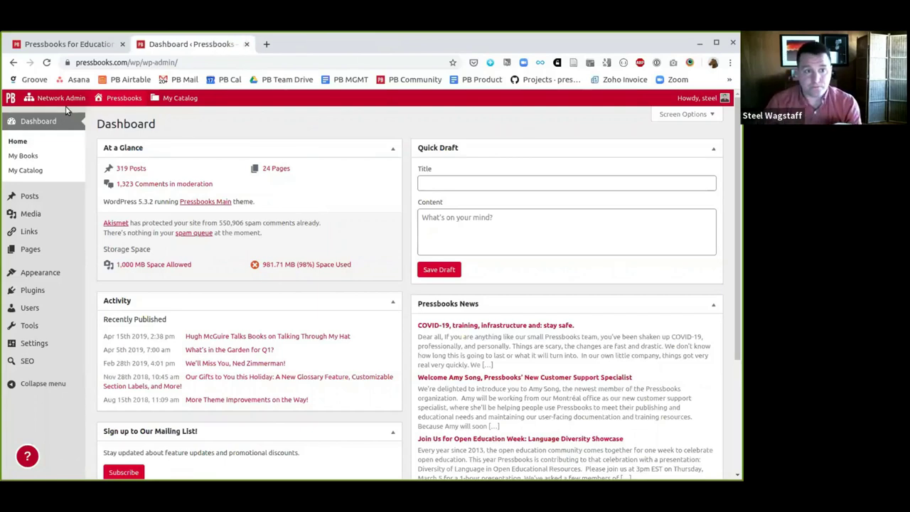
mouse_move(191, 103)
mouse_move(196, 164)
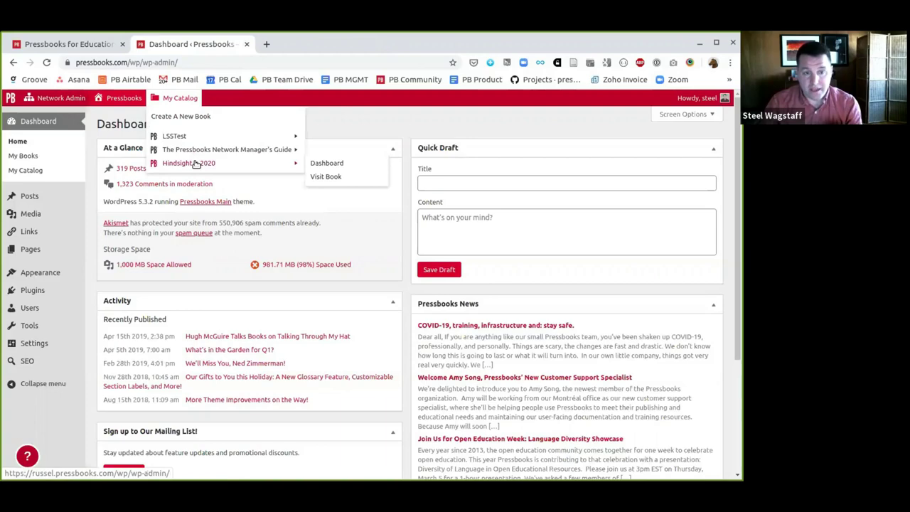
In a new tab, load the wisc.pb.unizin.org Lorine Niedecker 'Black Hawk held:' chapter.
left_click(266, 44)
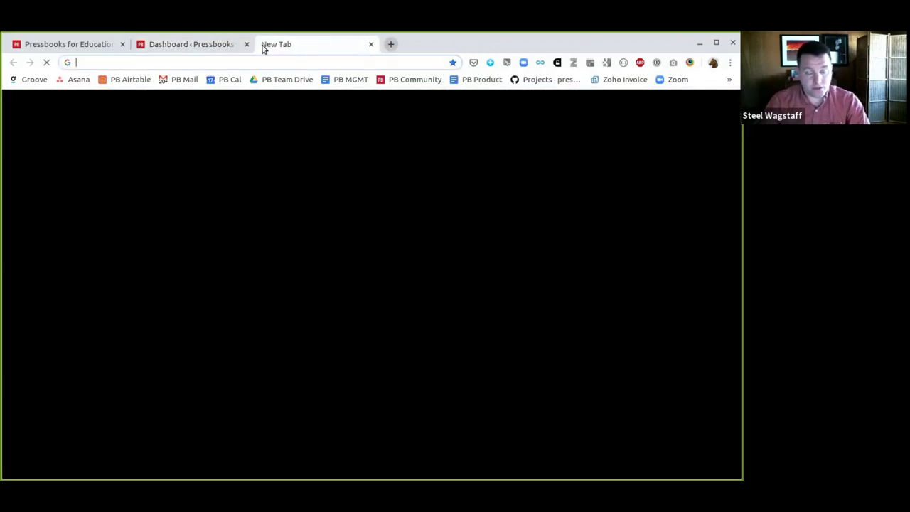
type("wisc.pb.unizin.org")
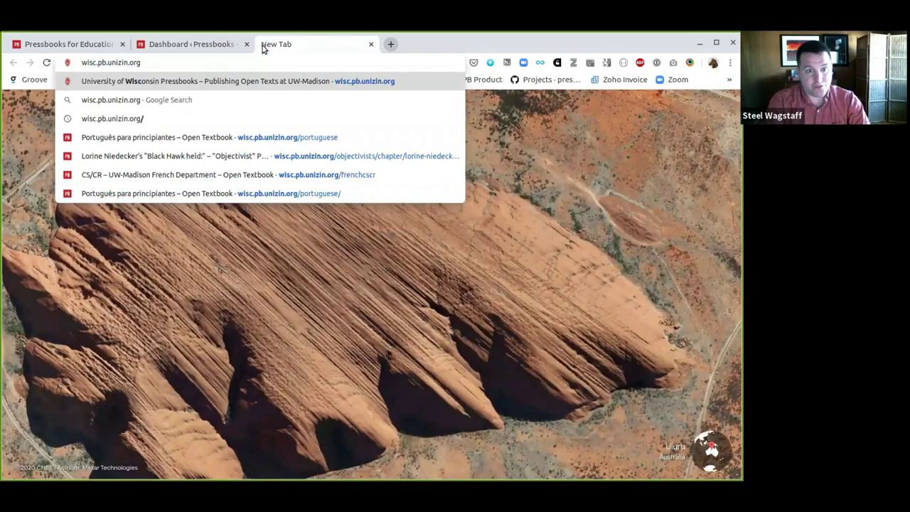
key("Down")
key("Down")
key("Down")
key("Down")
key("Return")
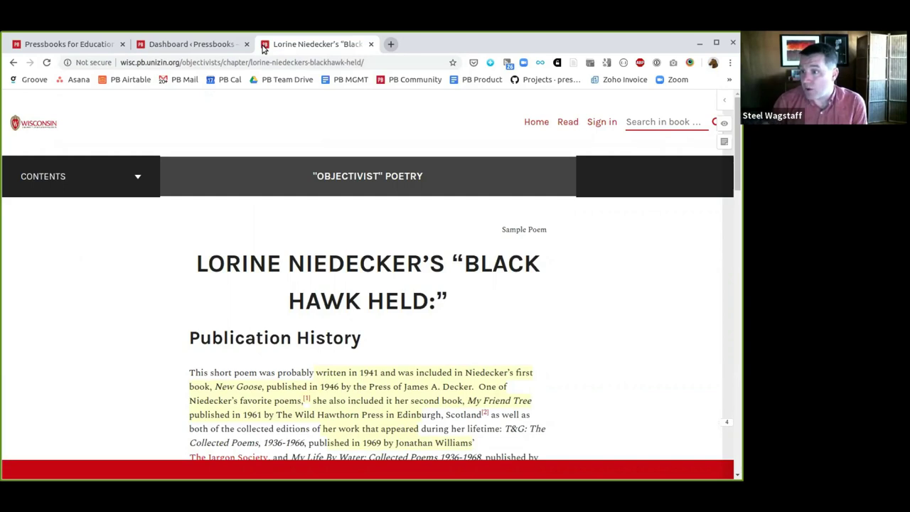
Read through the chapter's poem and quiz, then copy the chapter's web address.
scroll(327, 262, "down", 3)
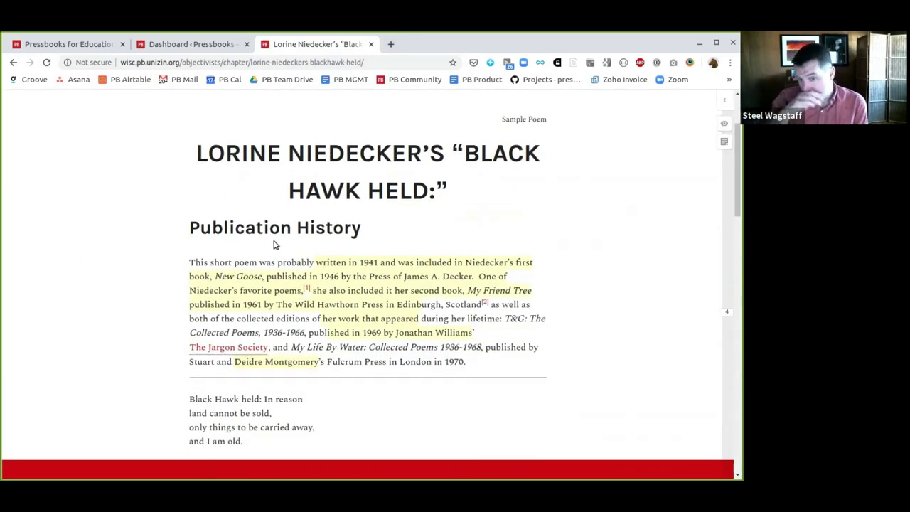
scroll(277, 245, "down", 1)
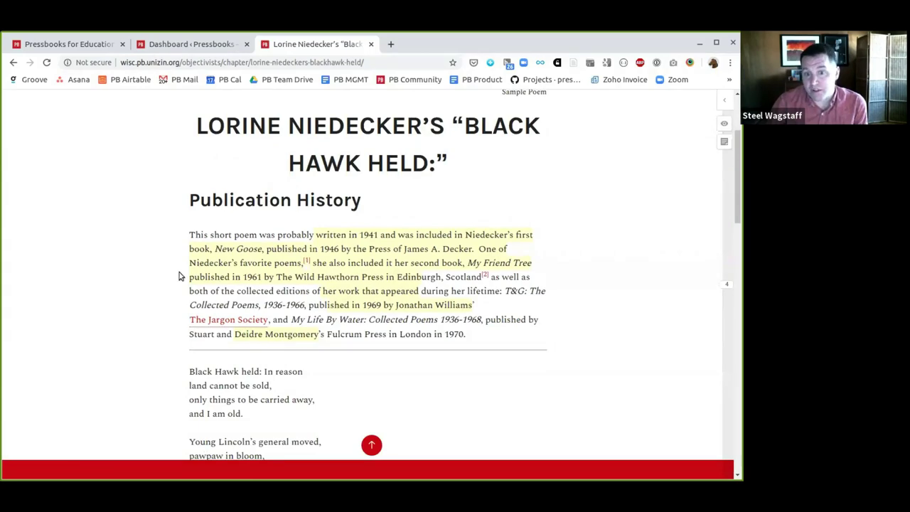
scroll(388, 295, "down", 4)
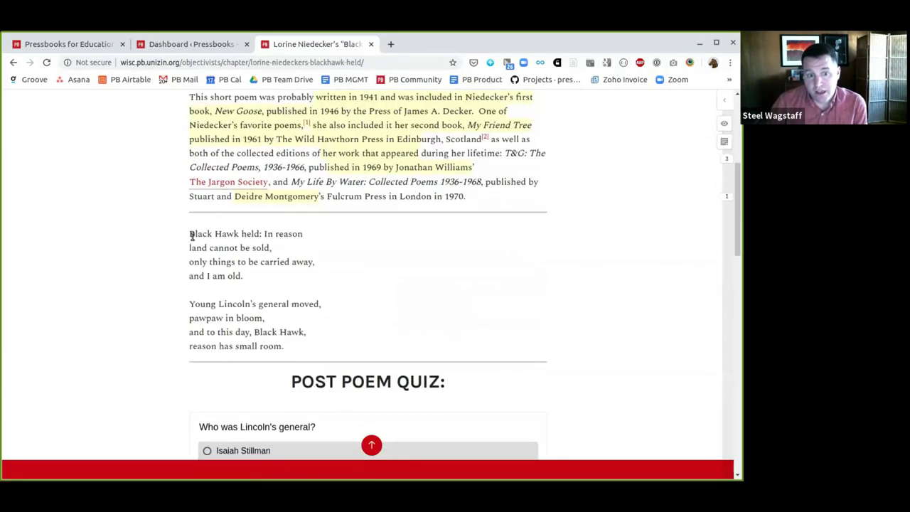
scroll(320, 348, "down", 5)
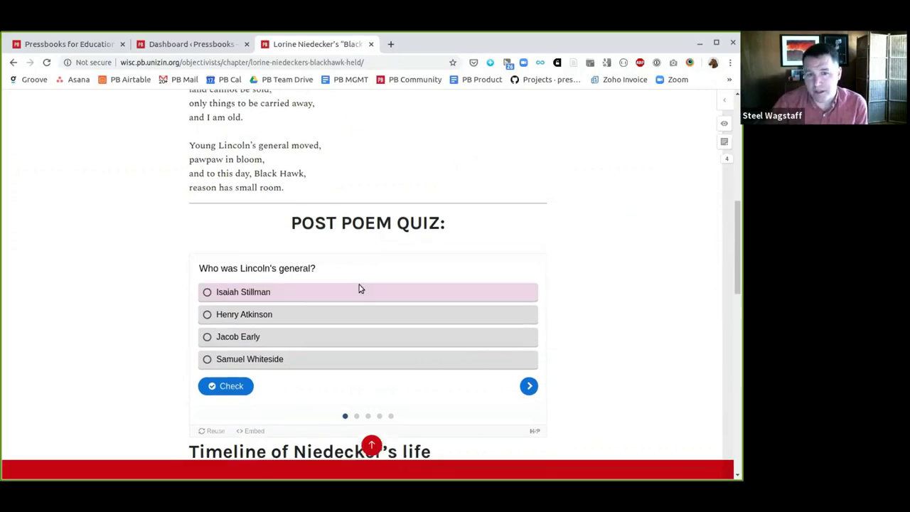
scroll(359, 284, "up", 4)
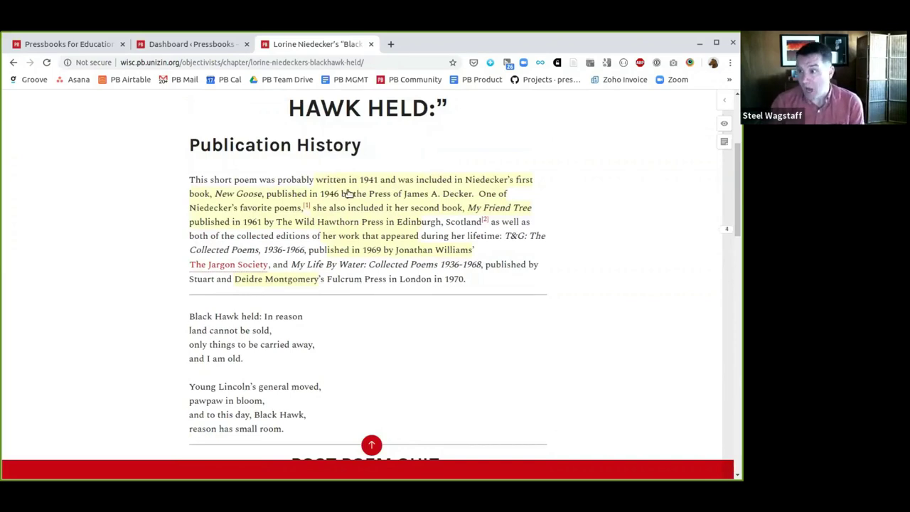
left_click(333, 62)
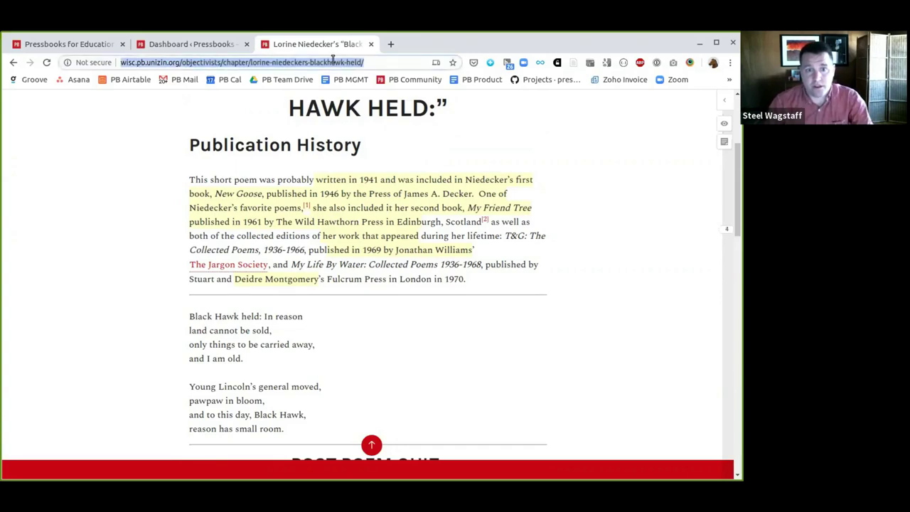
key("alt+Tab")
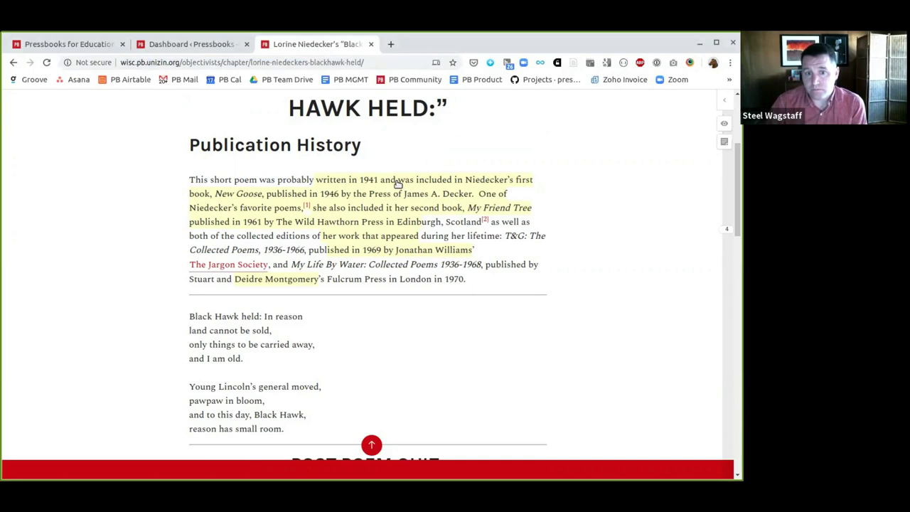
Open the Hypothesis sidebar and switch its group to Public annotations.
left_click(398, 182)
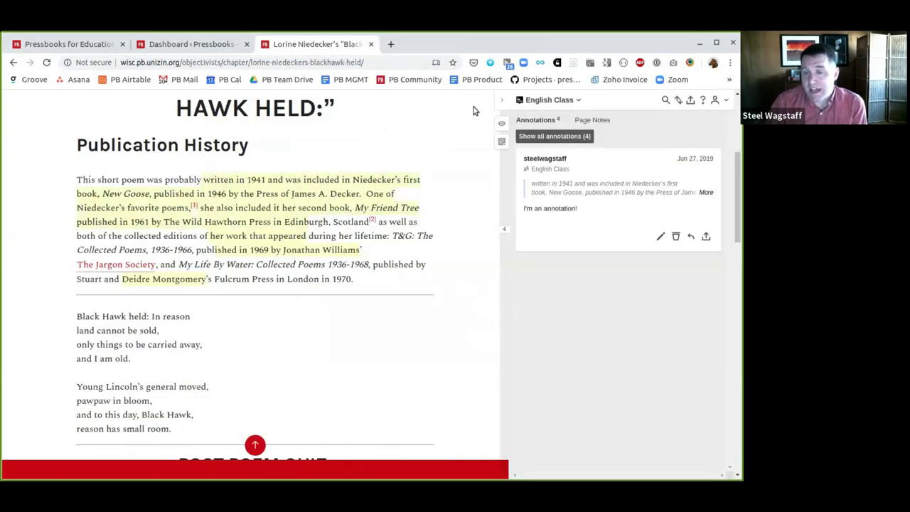
left_click(726, 101)
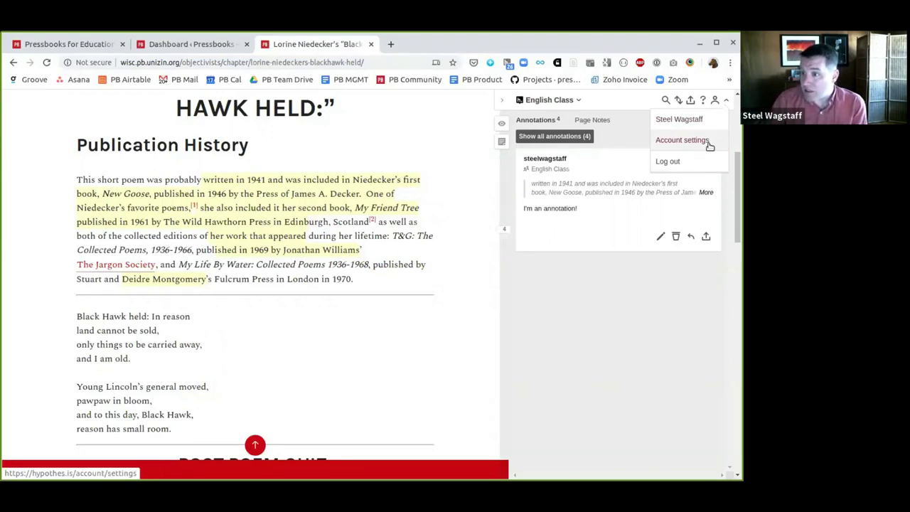
left_click(577, 102)
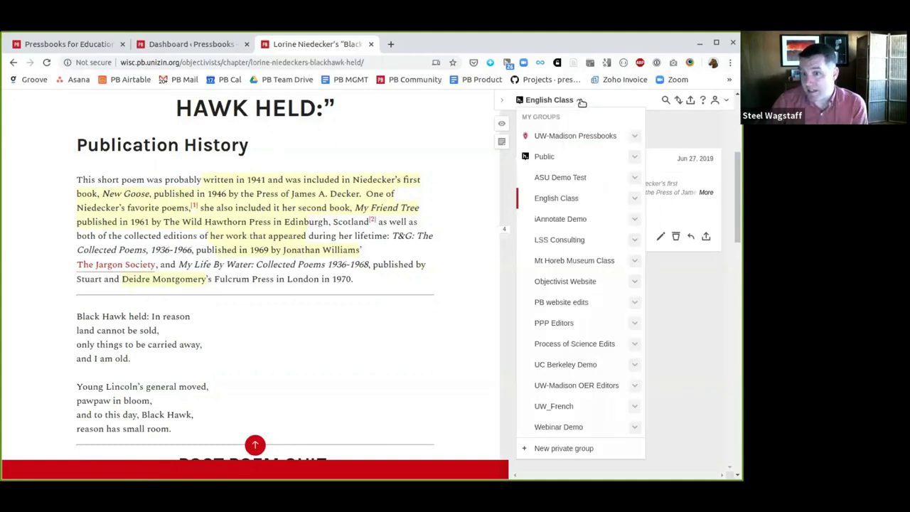
left_click(579, 160)
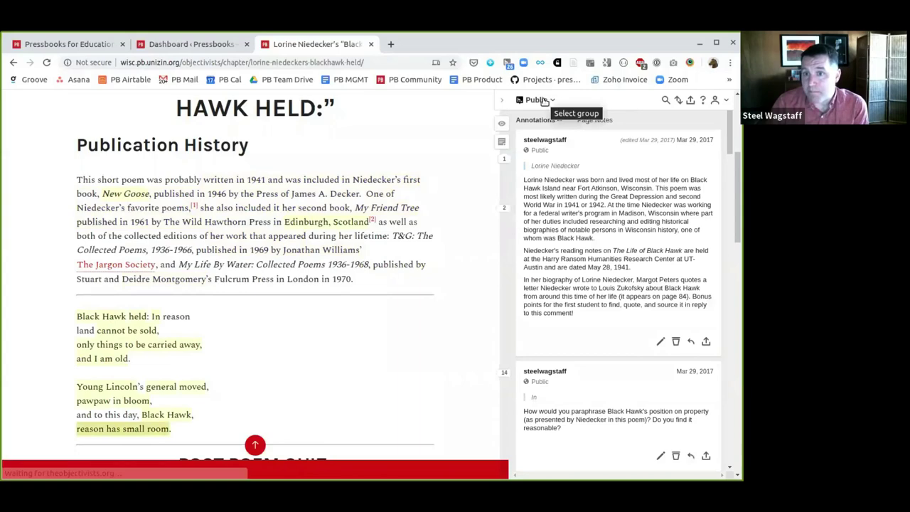
Show the New Goose annotation and expand it to see the title page.
left_click(133, 198)
scroll(133, 198, "down", 1)
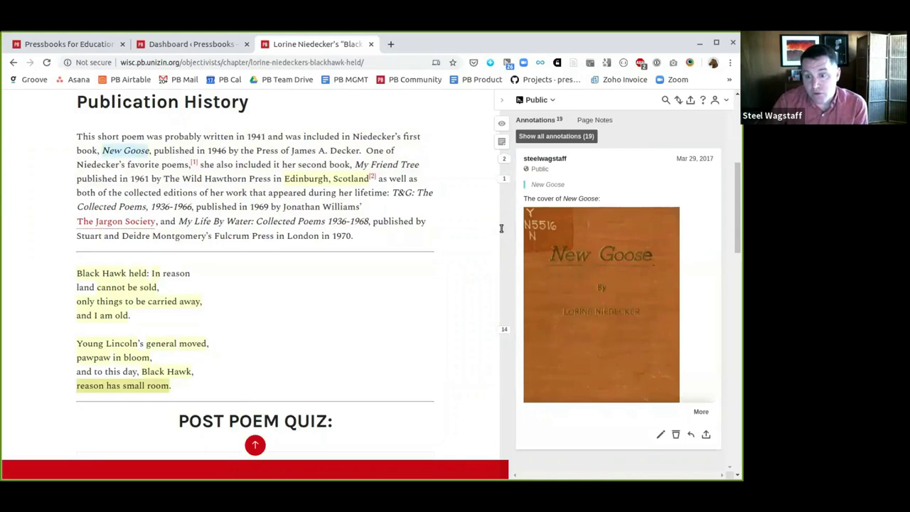
left_click(701, 410)
scroll(640, 305, "down", 1)
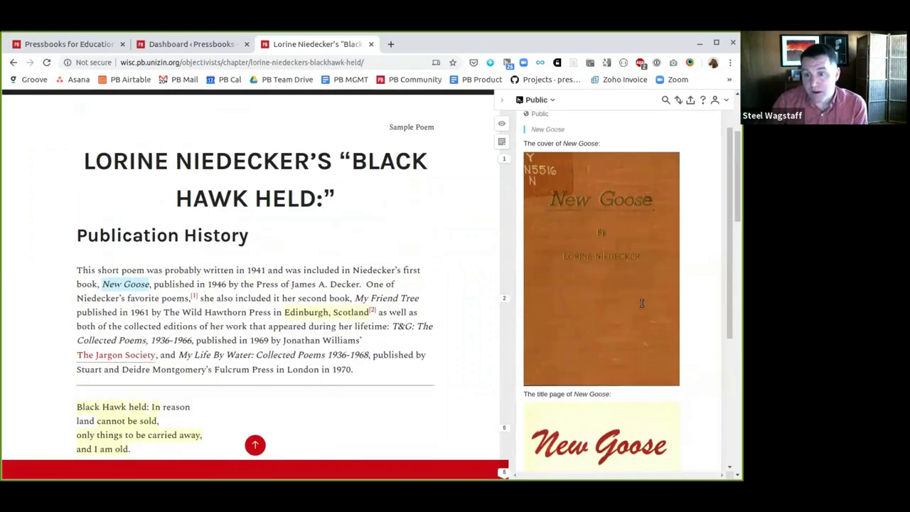
scroll(606, 228, "down", 1)
scroll(606, 228, "down", 3)
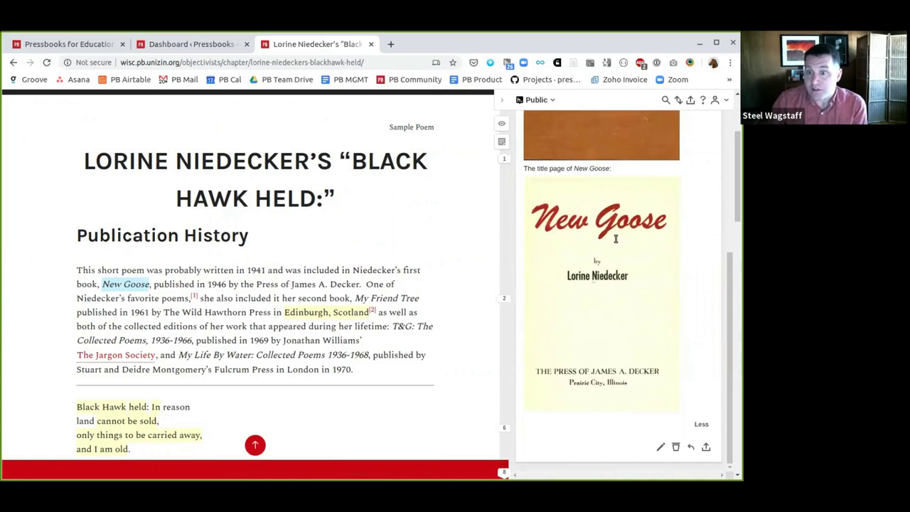
scroll(616, 239, "up", 2)
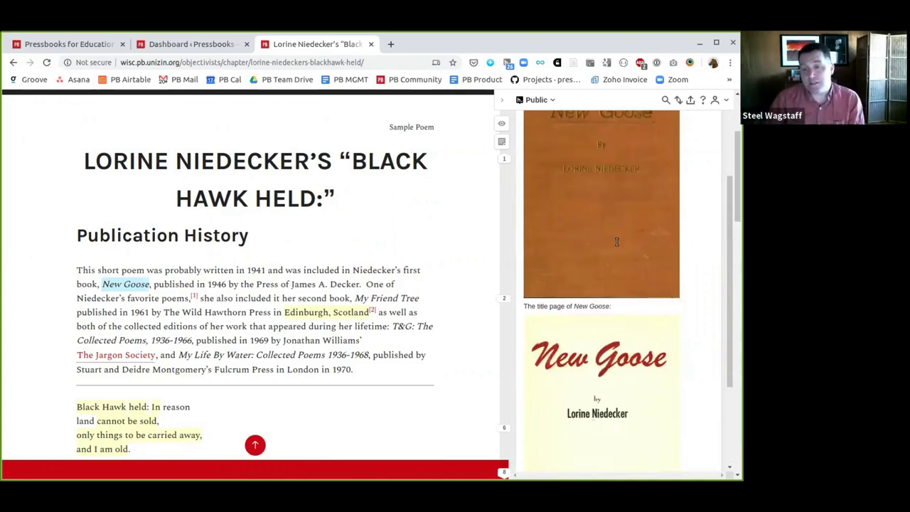
scroll(616, 241, "up", 2)
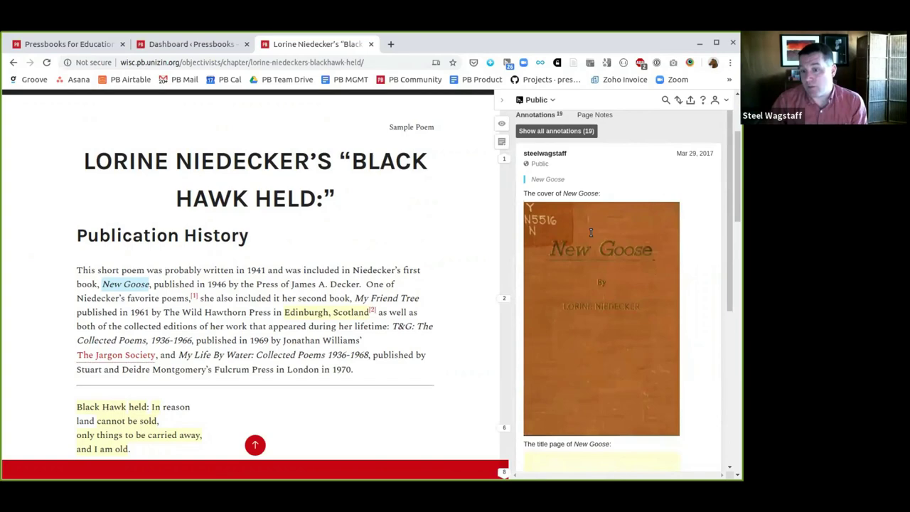
Show the annotations on Edinburgh, Scotland and on Black Hawk.
left_click(310, 311)
scroll(310, 311, "down", 1)
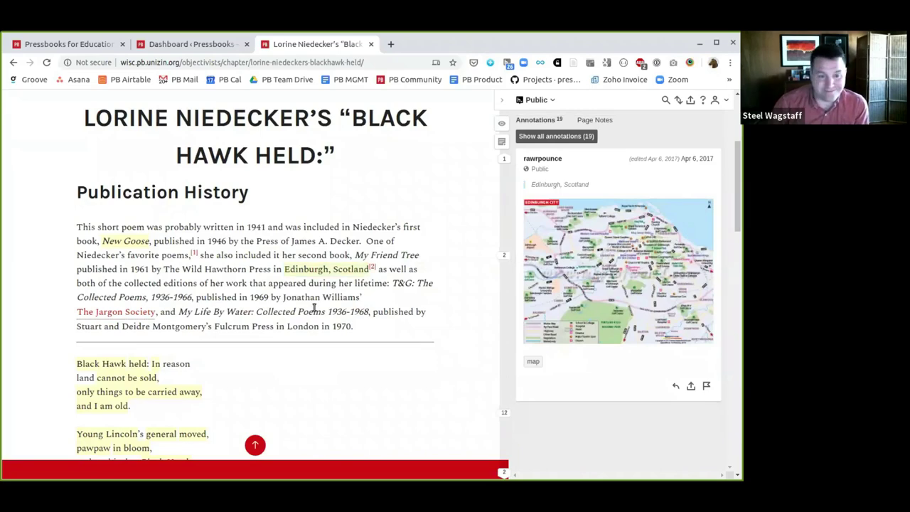
scroll(282, 305, "down", 3)
left_click(116, 254)
scroll(116, 255, "down", 1)
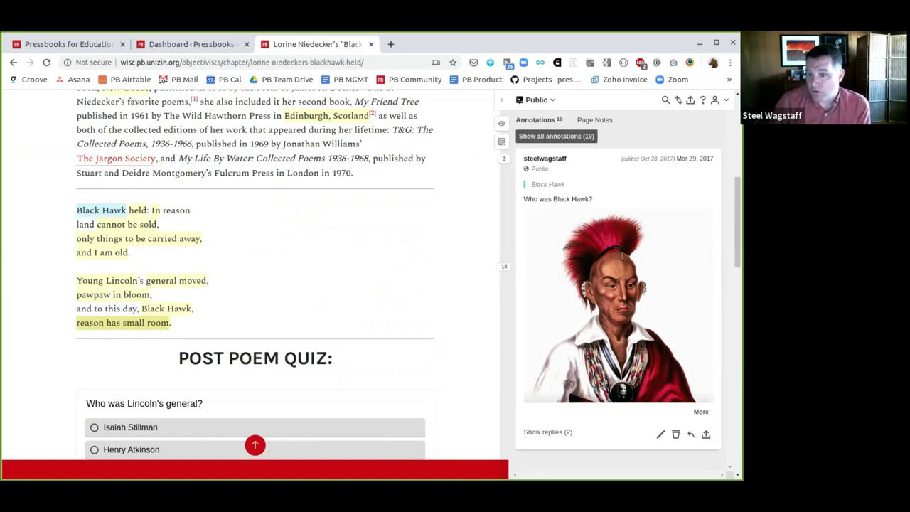
Expand the Black Hawk annotation's portrait and reveal its two replies.
left_click(699, 412)
scroll(640, 412, "down", 2)
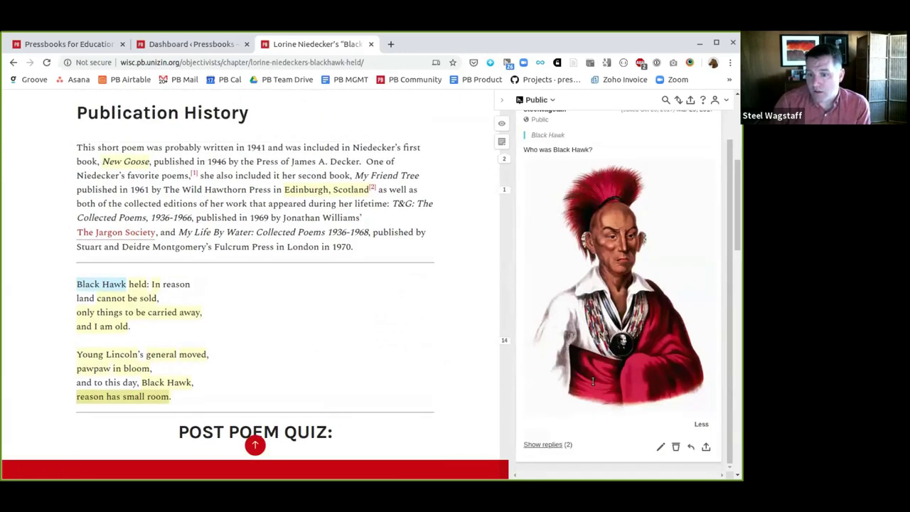
left_click(566, 448)
scroll(625, 346, "down", 2)
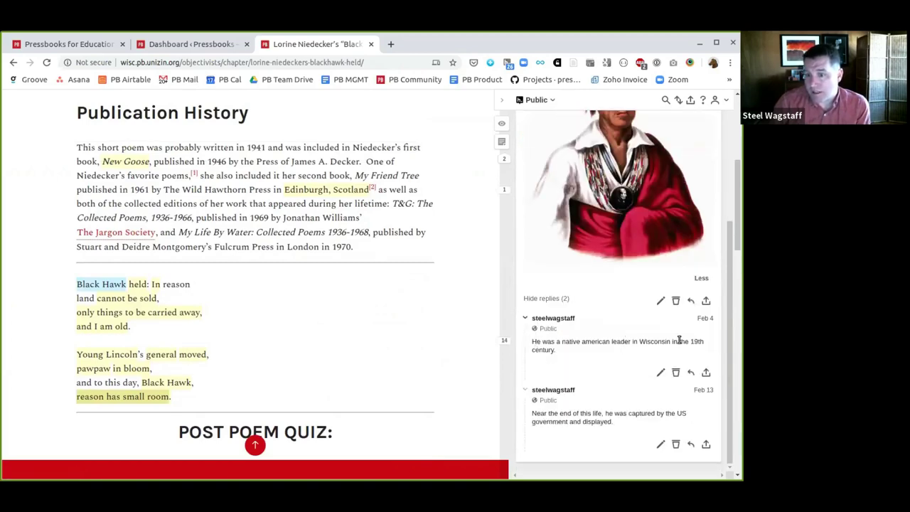
scroll(627, 353, "down", 1)
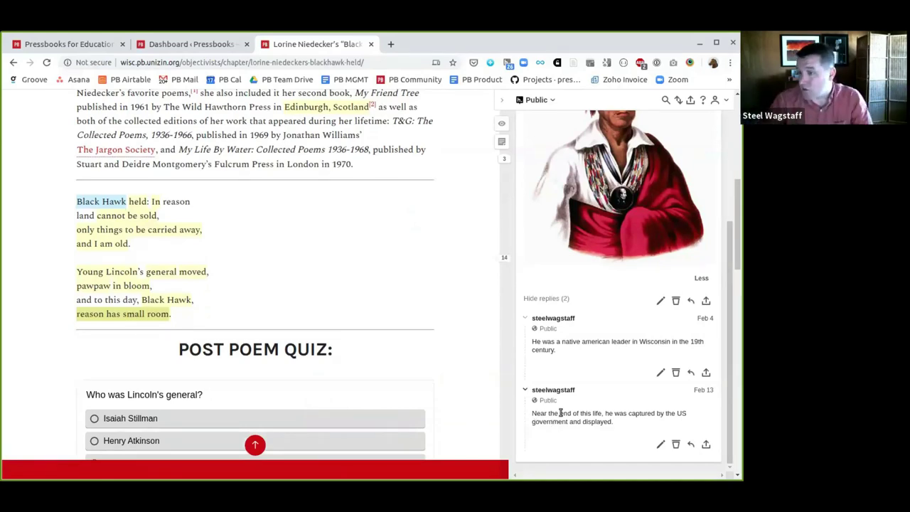
scroll(589, 381, "up", 2)
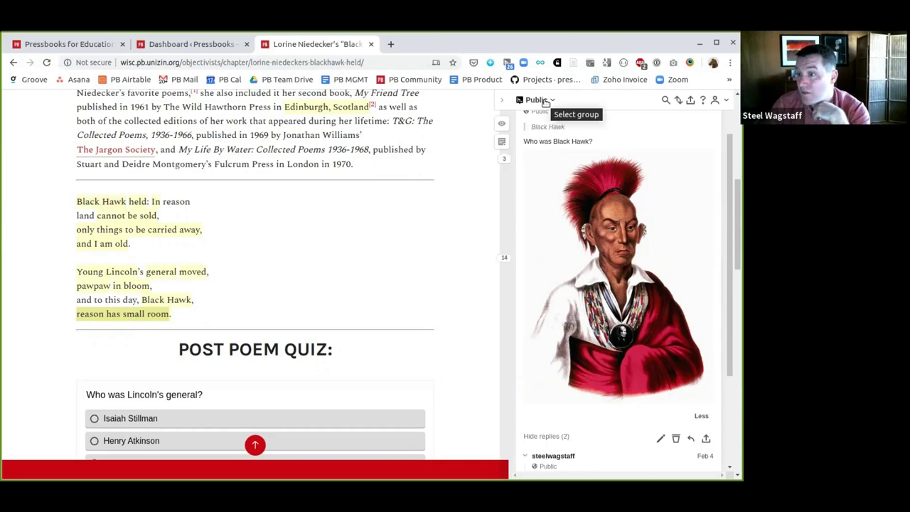
Show all 19 annotations on the page.
left_click(544, 135)
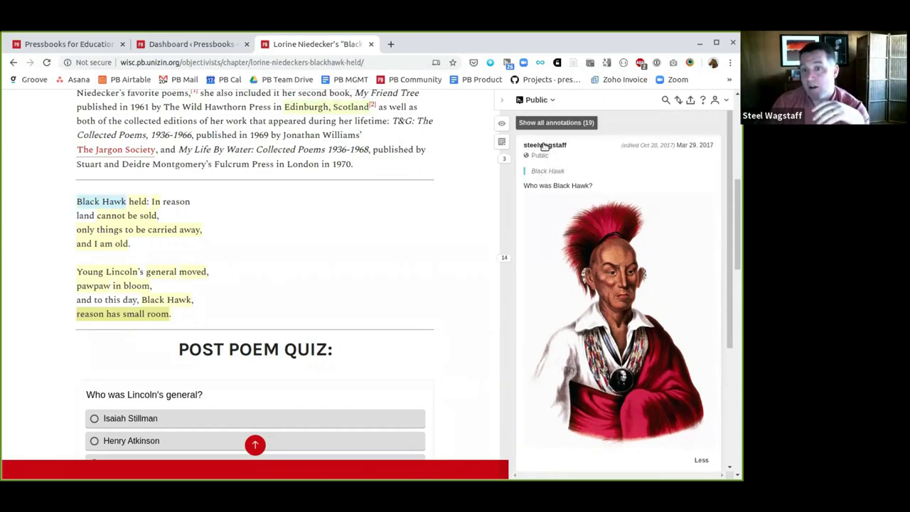
left_click(546, 140)
scroll(604, 235, "down", 8)
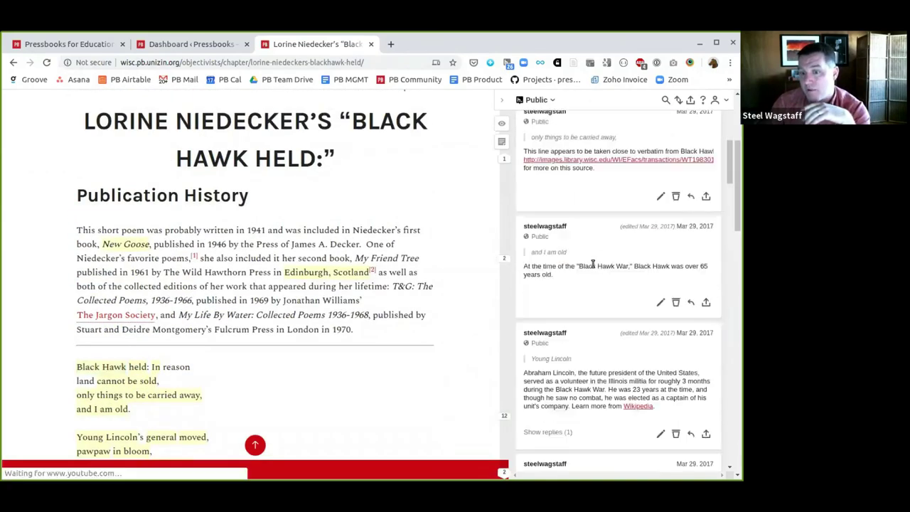
scroll(589, 248, "down", 4)
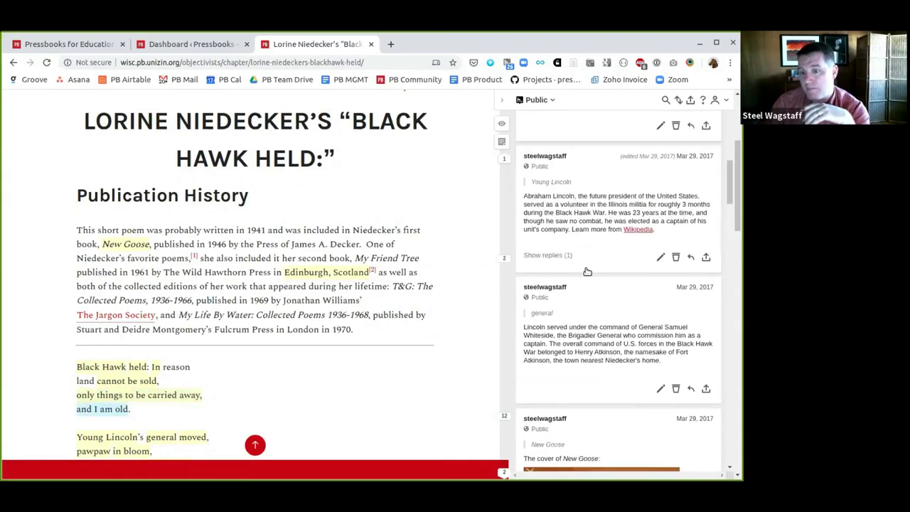
scroll(584, 222, "down", 1)
scroll(577, 228, "up", 3)
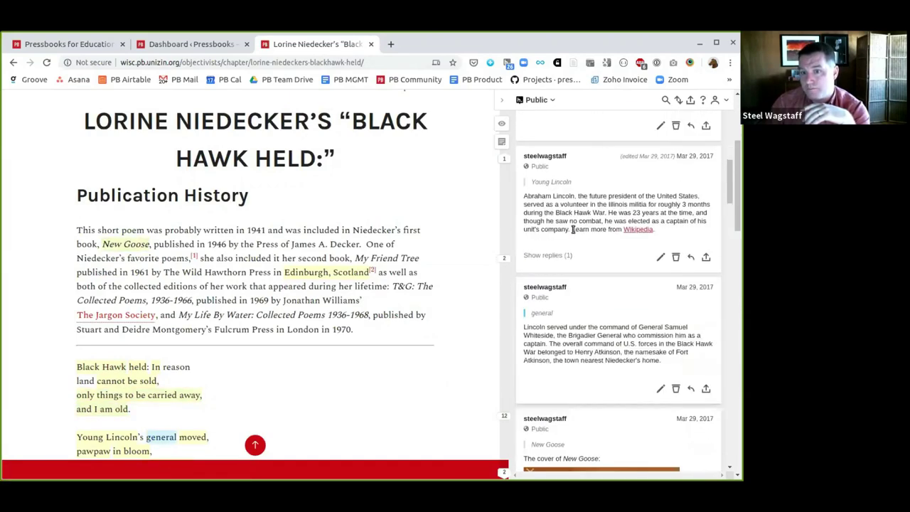
scroll(578, 269, "down", 10)
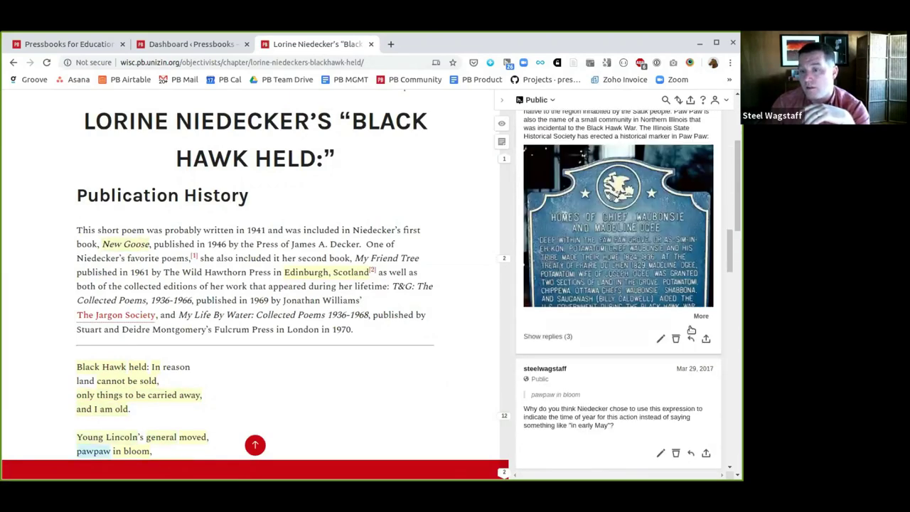
scroll(568, 248, "down", 3)
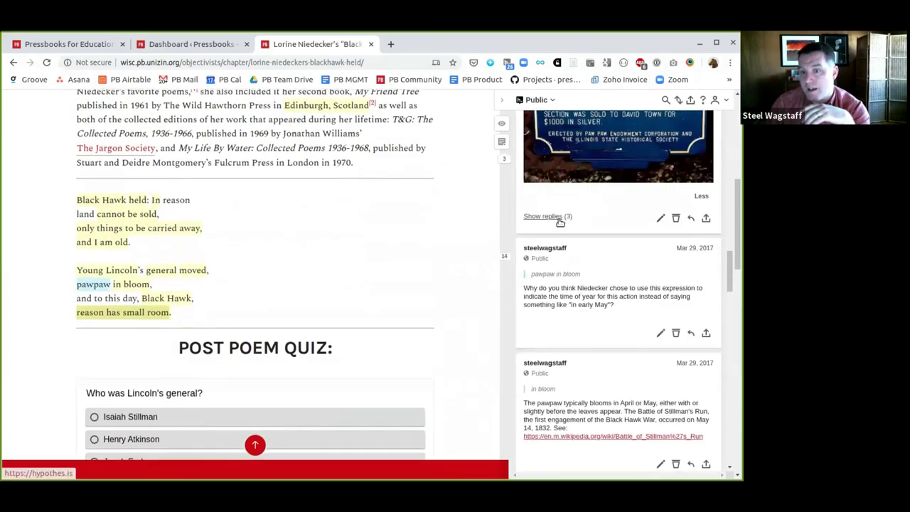
Reveal the pawpaw thread's three replies, then play and pause its video and audio clip.
left_click(559, 216)
scroll(646, 291, "down", 1)
scroll(646, 291, "down", 1)
left_click(619, 243)
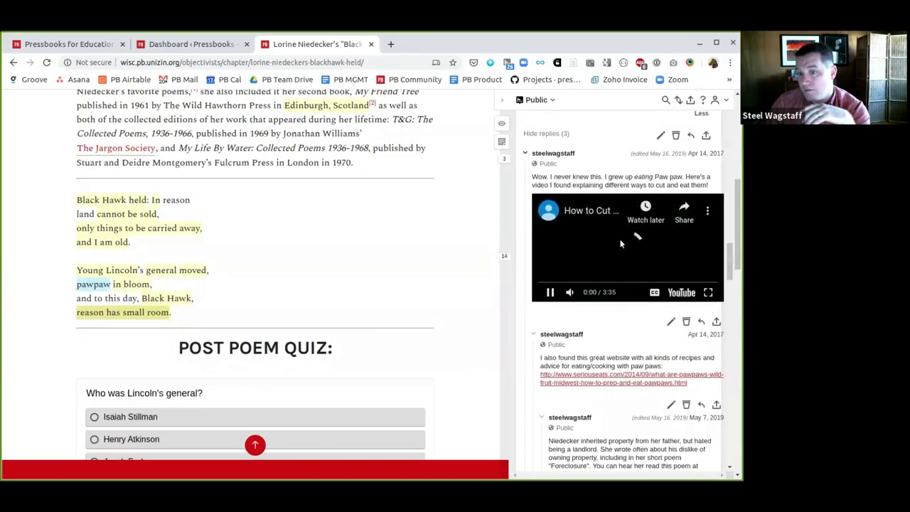
left_click(551, 292)
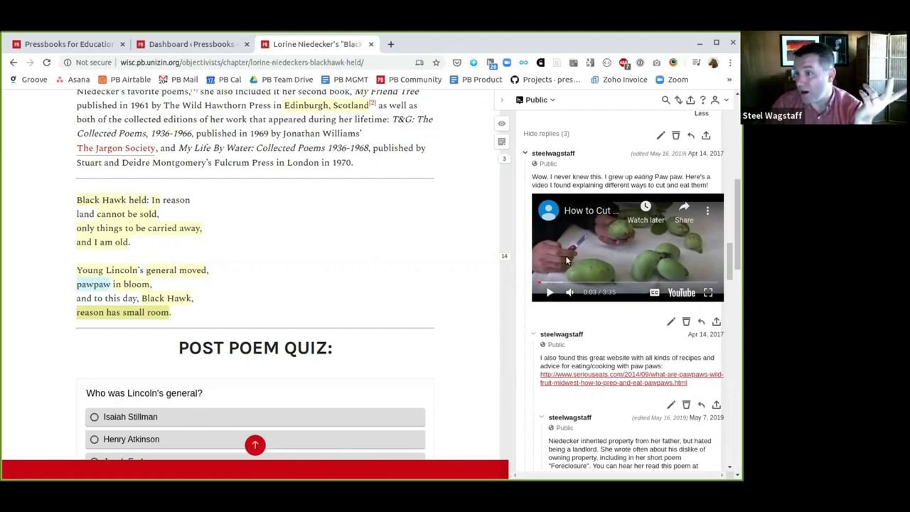
scroll(569, 259, "down", 2)
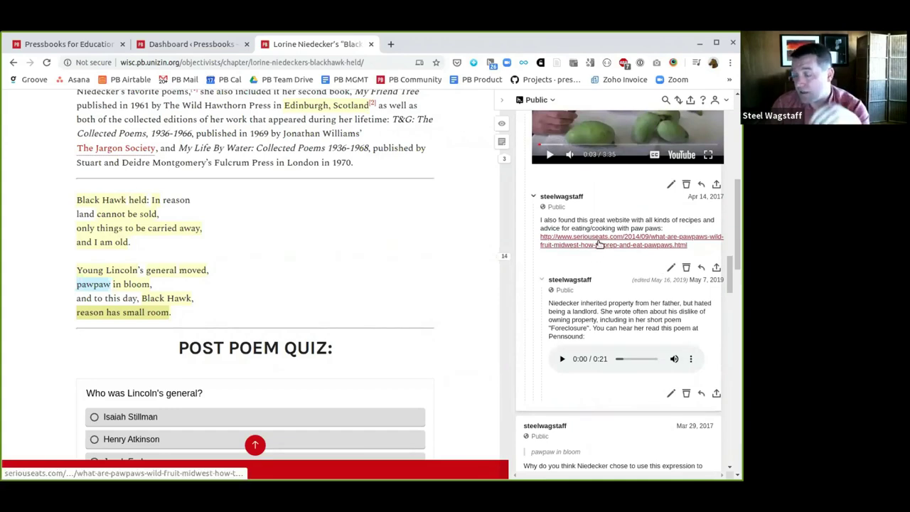
scroll(561, 274, "down", 1)
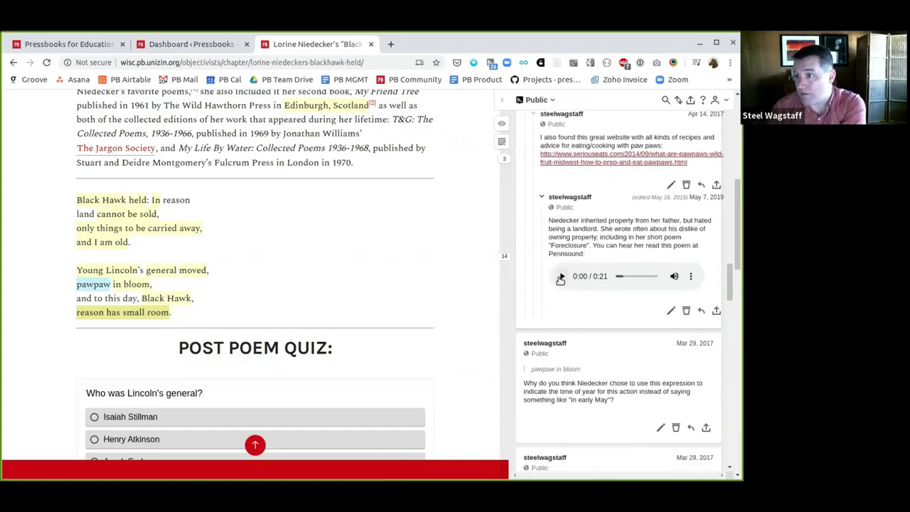
left_click(561, 277)
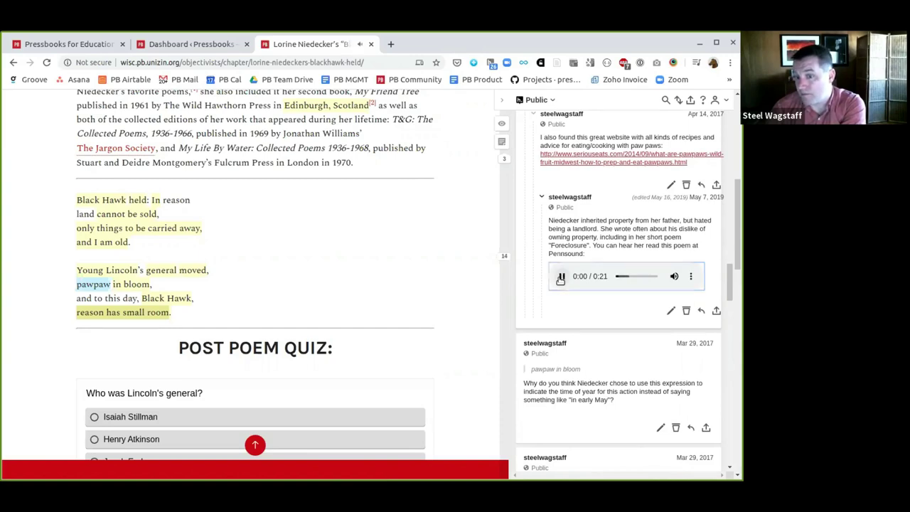
left_click(561, 278)
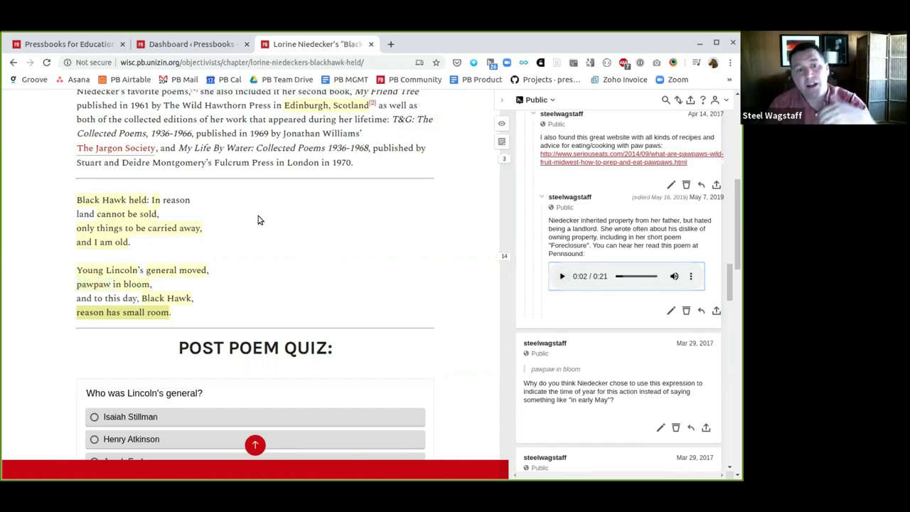
Bring up the Public annotation groups list.
scroll(259, 220, "up", 3)
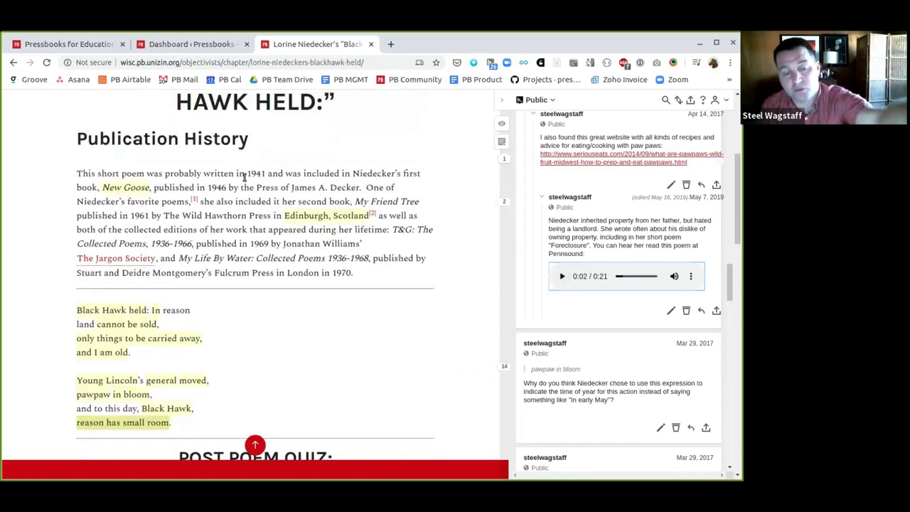
scroll(244, 176, "down", 1)
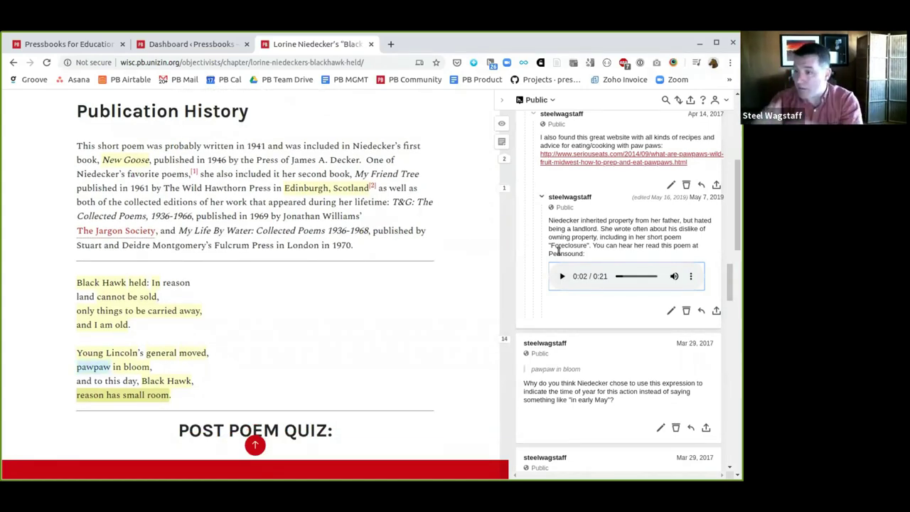
scroll(558, 250, "down", 5)
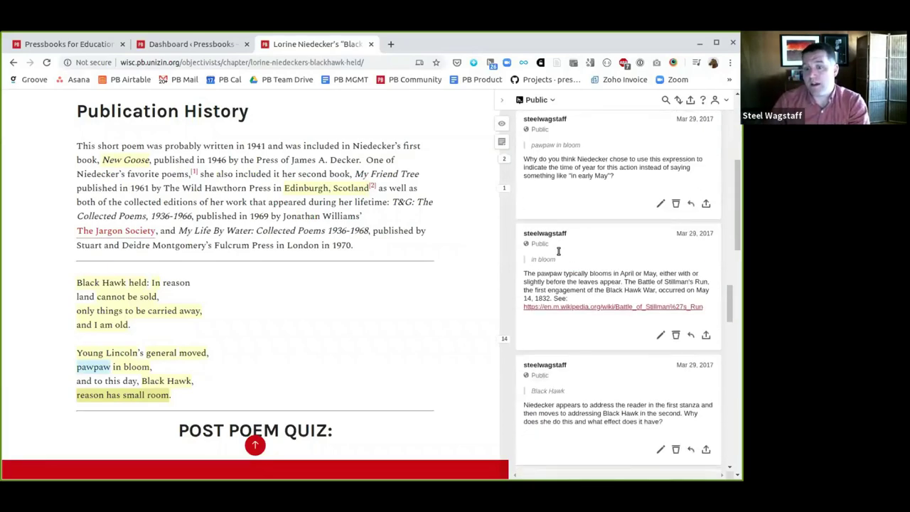
scroll(560, 253, "up", 4)
scroll(560, 253, "up", 4)
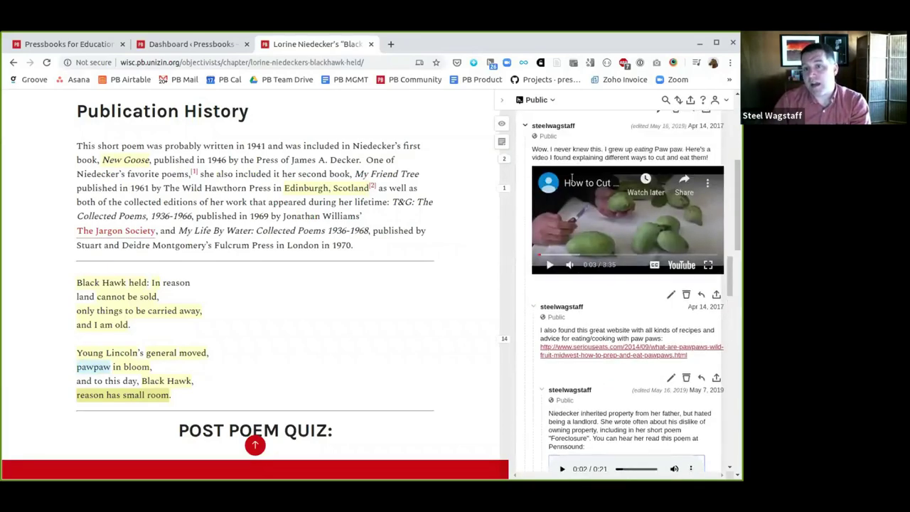
left_click(554, 103)
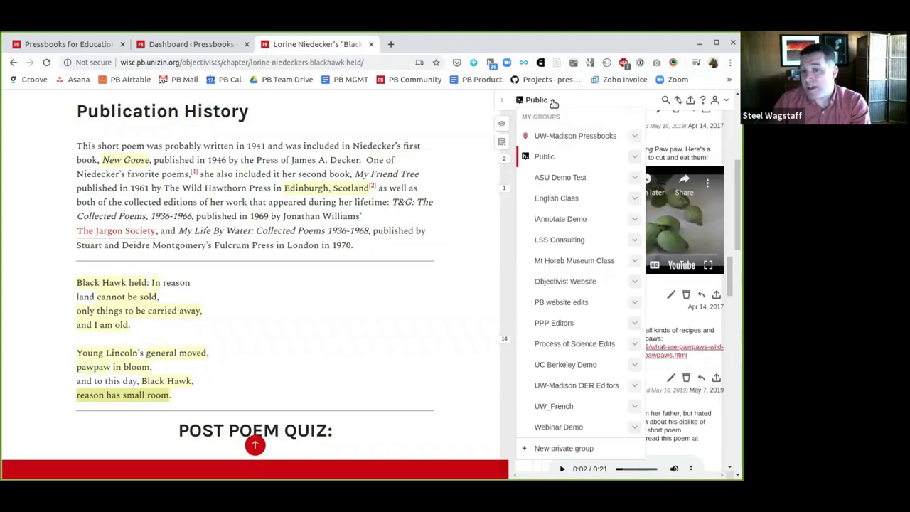